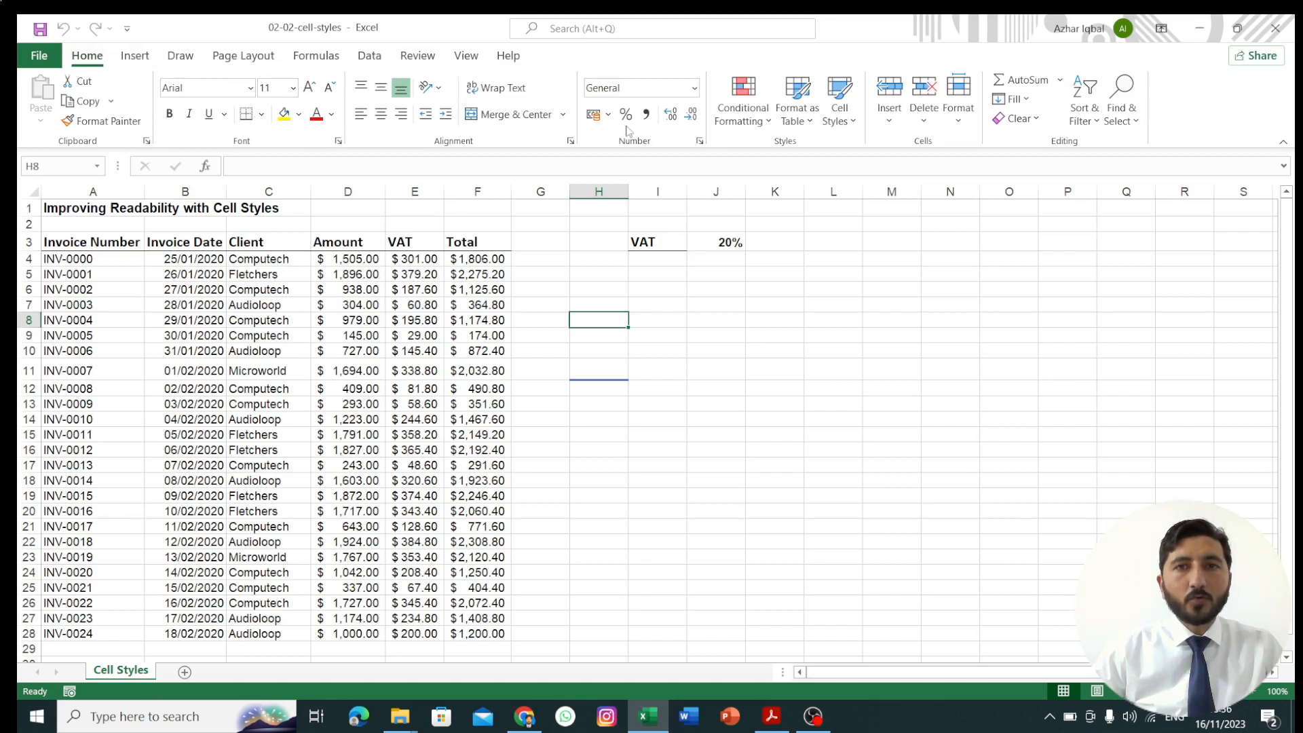
Examine the font and border settings of the Calculation cell style, without changing the style
left_click(851, 121)
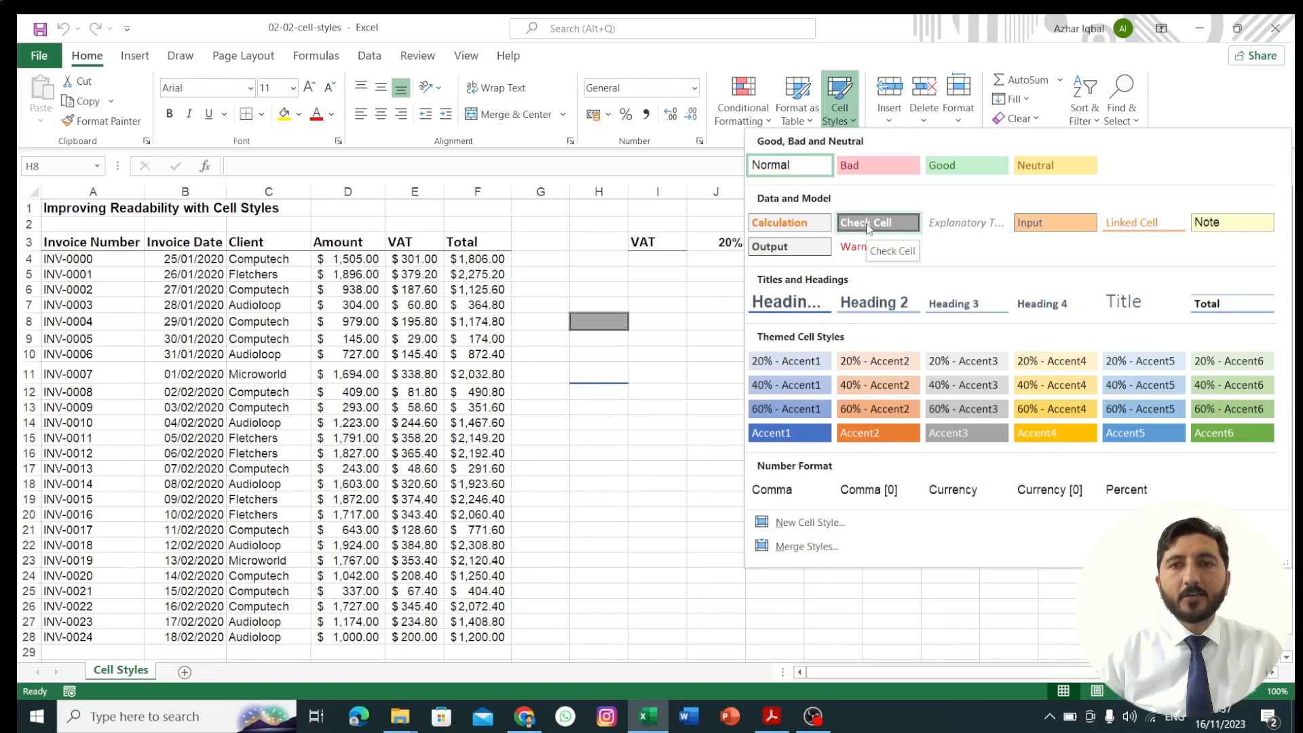
right_click(810, 226)
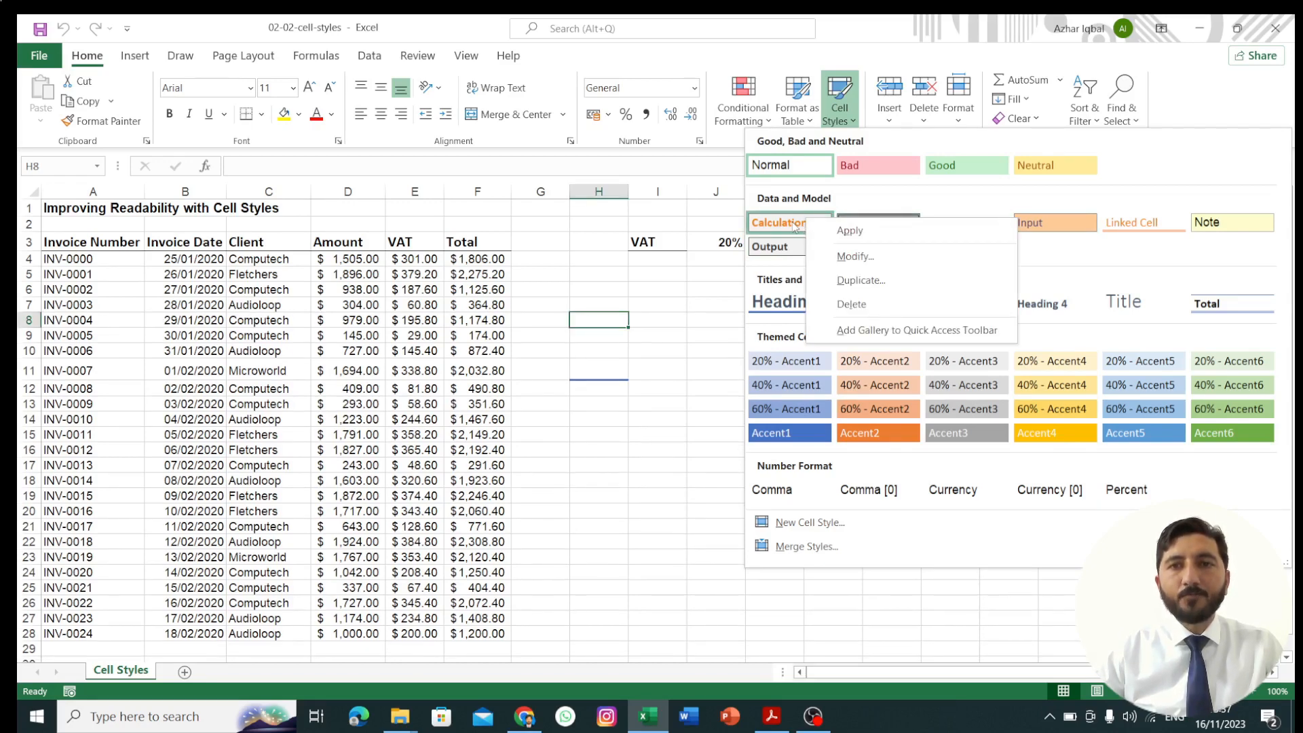
left_click(859, 257)
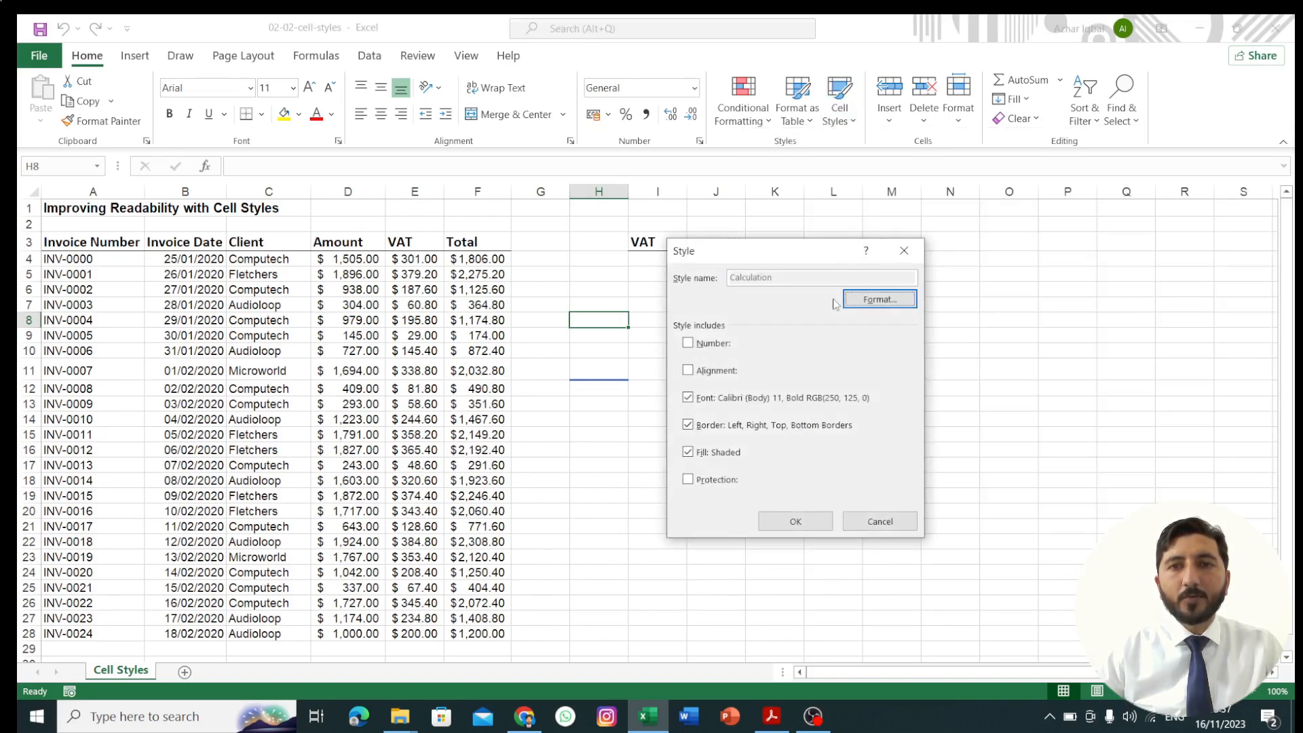
left_click(867, 303)
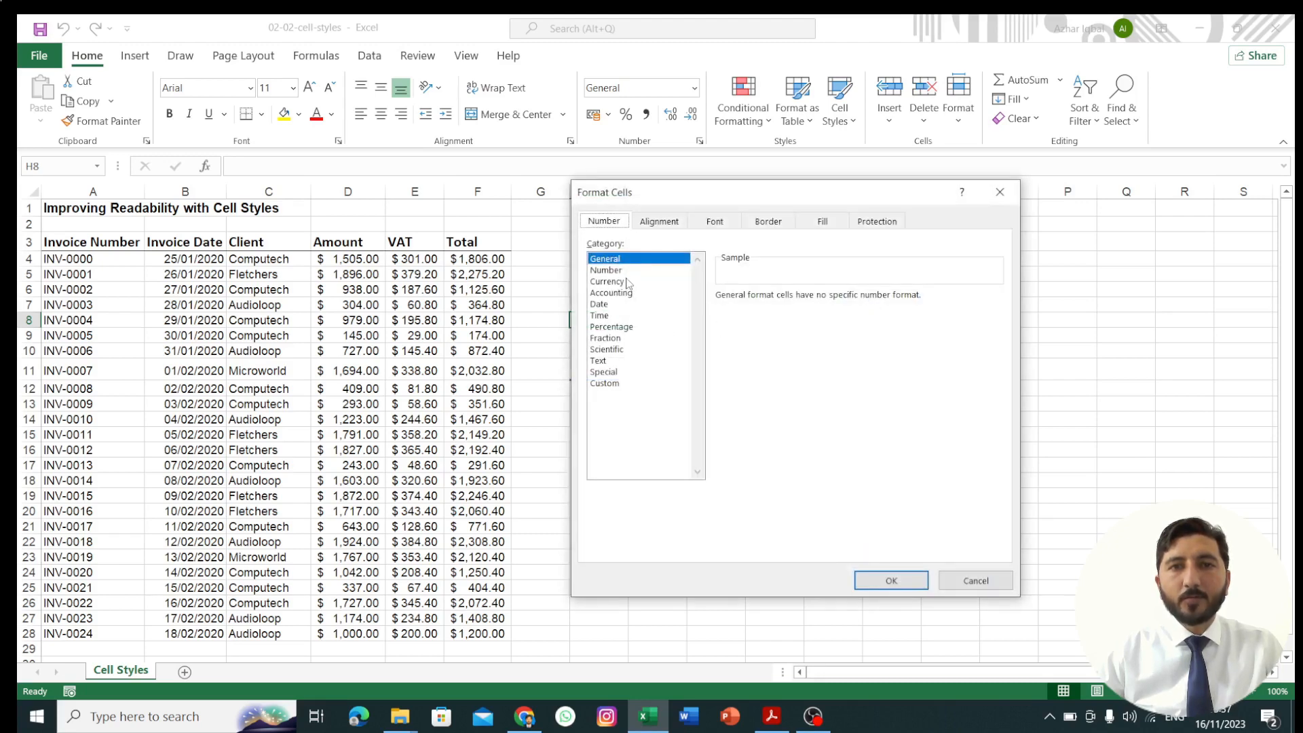
left_click(716, 227)
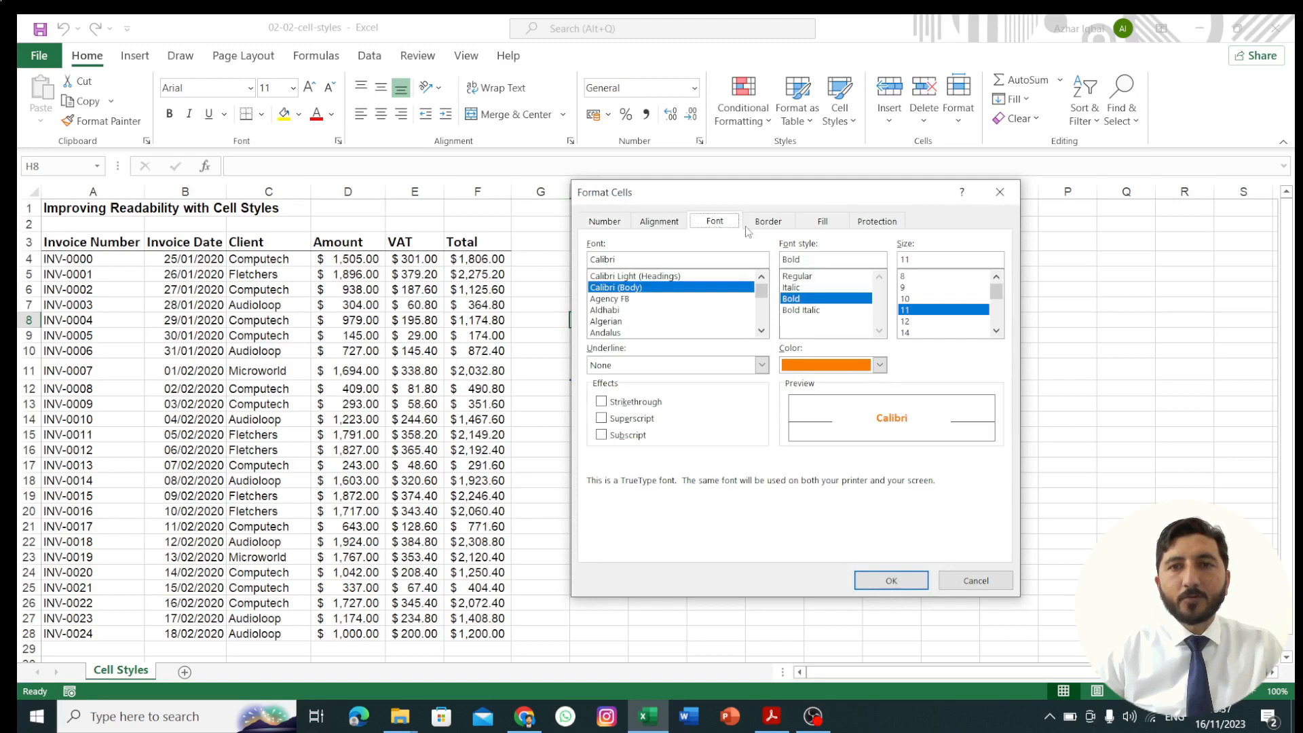
left_click(767, 229)
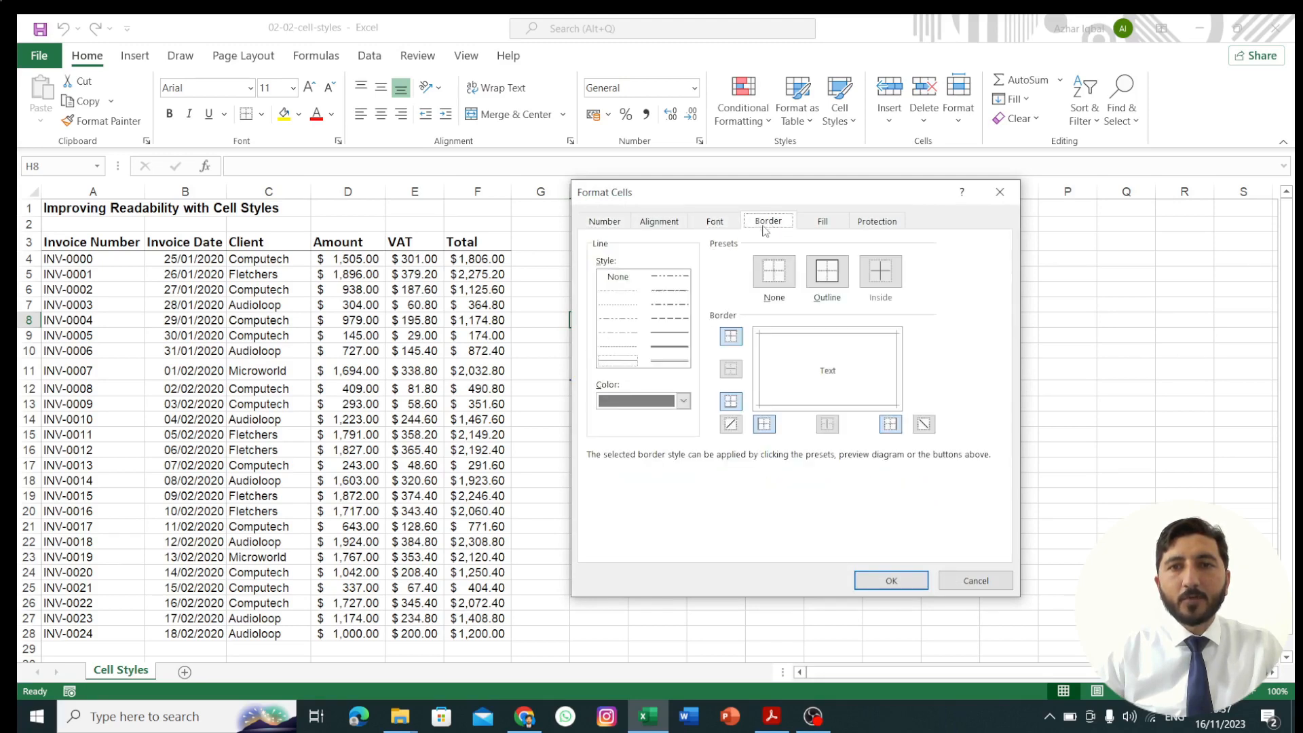
left_click(723, 227)
left_click(879, 366)
left_click(881, 366)
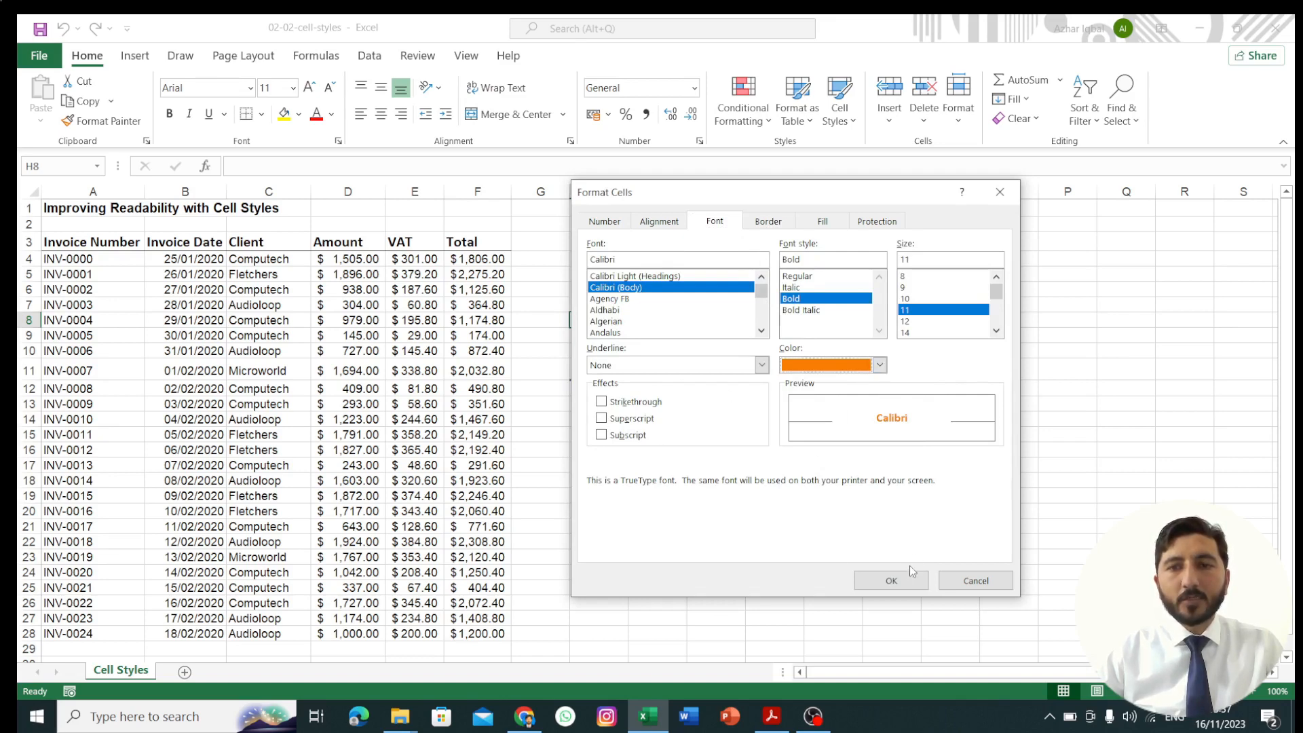
left_click(891, 580)
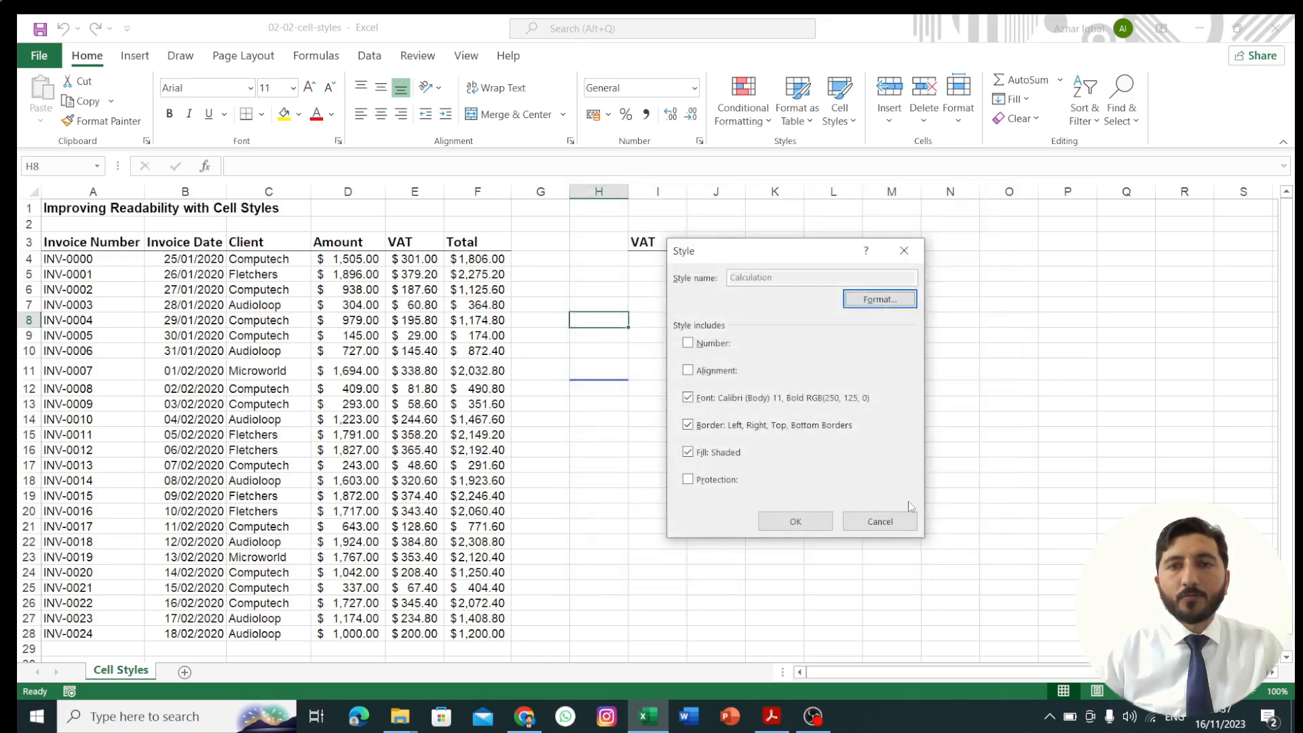
left_click(881, 522)
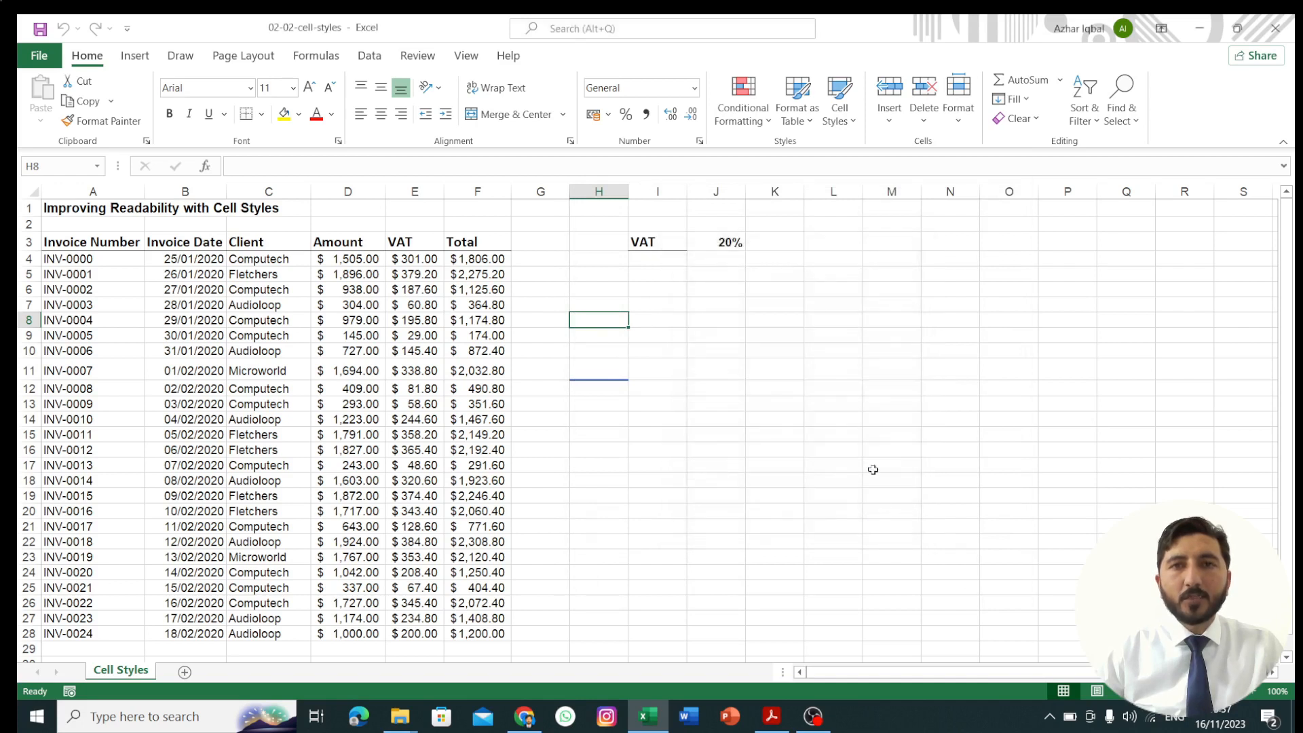
Apply the Input cell style to the invoice number, date, client and amount data in A4:D28
left_click(54, 258)
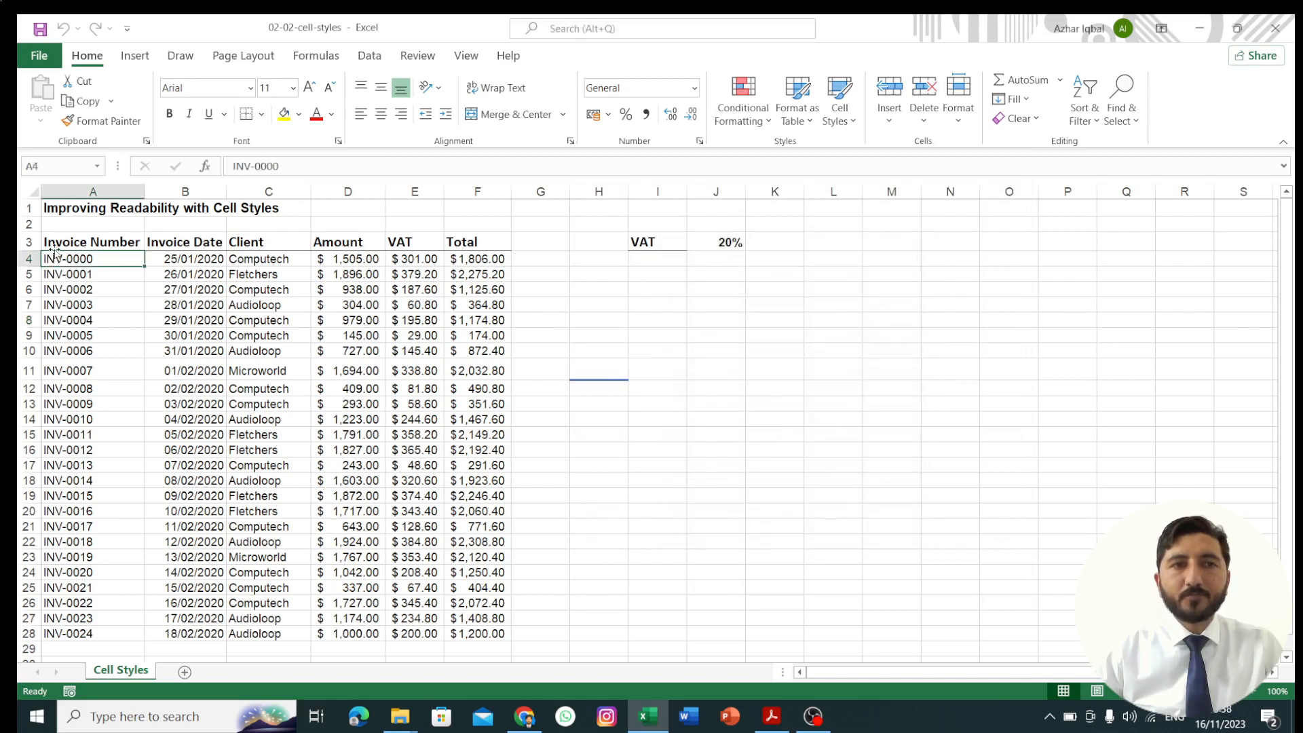
left_click(66, 243)
left_click_drag(50, 262, 346, 636)
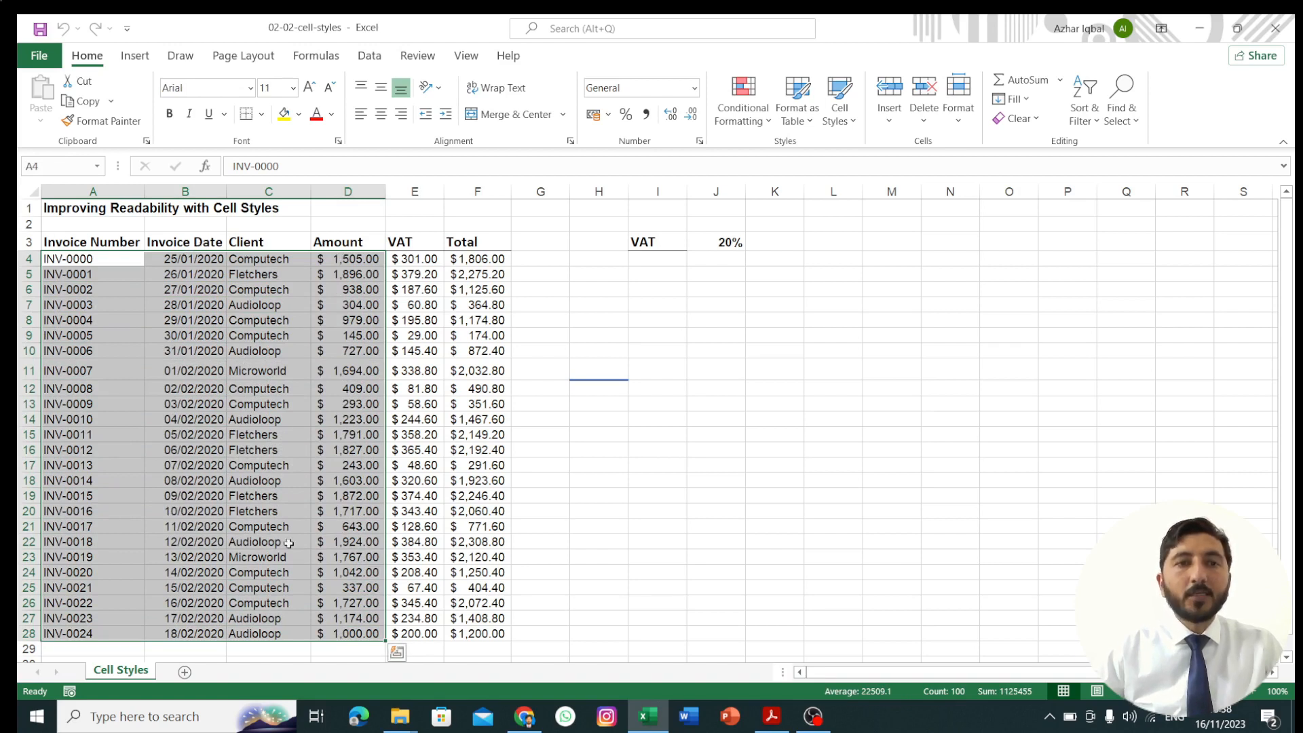
left_click(854, 122)
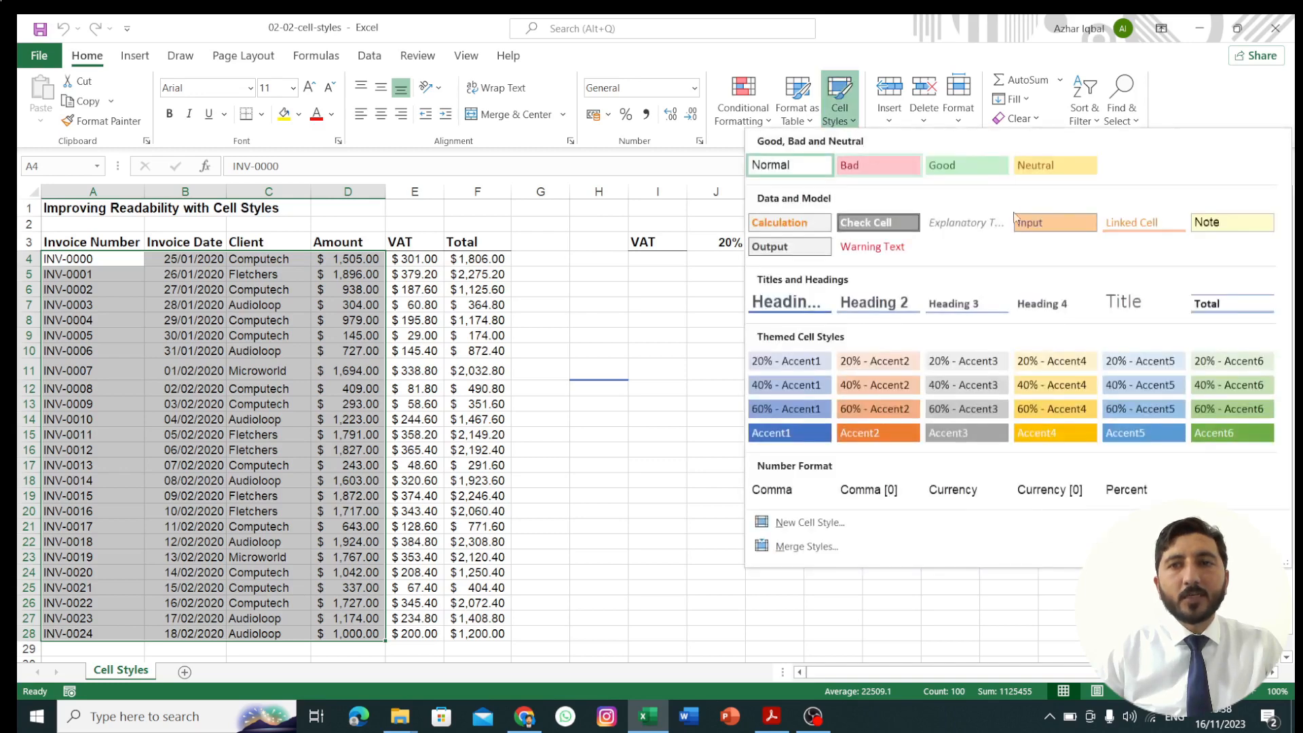
left_click(1047, 223)
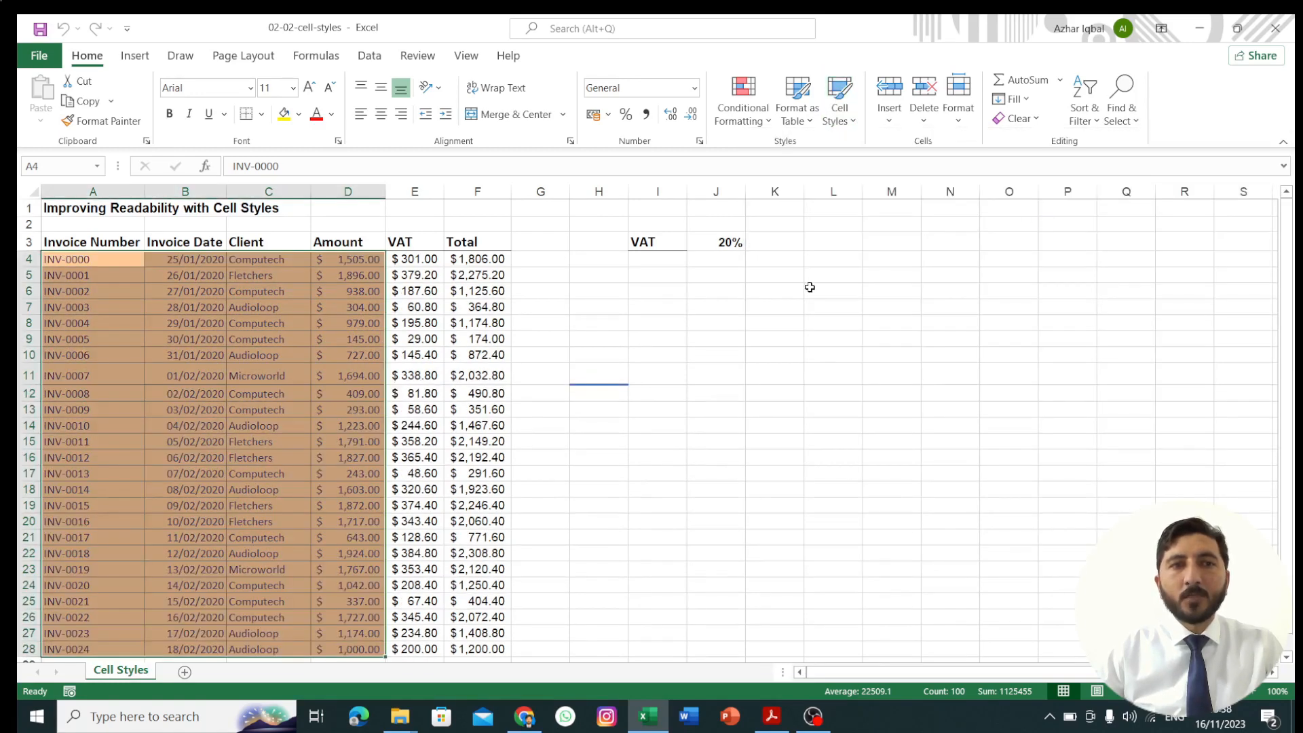
Apply the Output cell style to the VAT and Total figures in E4:F28
left_click(419, 288)
left_click_drag(409, 259, 471, 646)
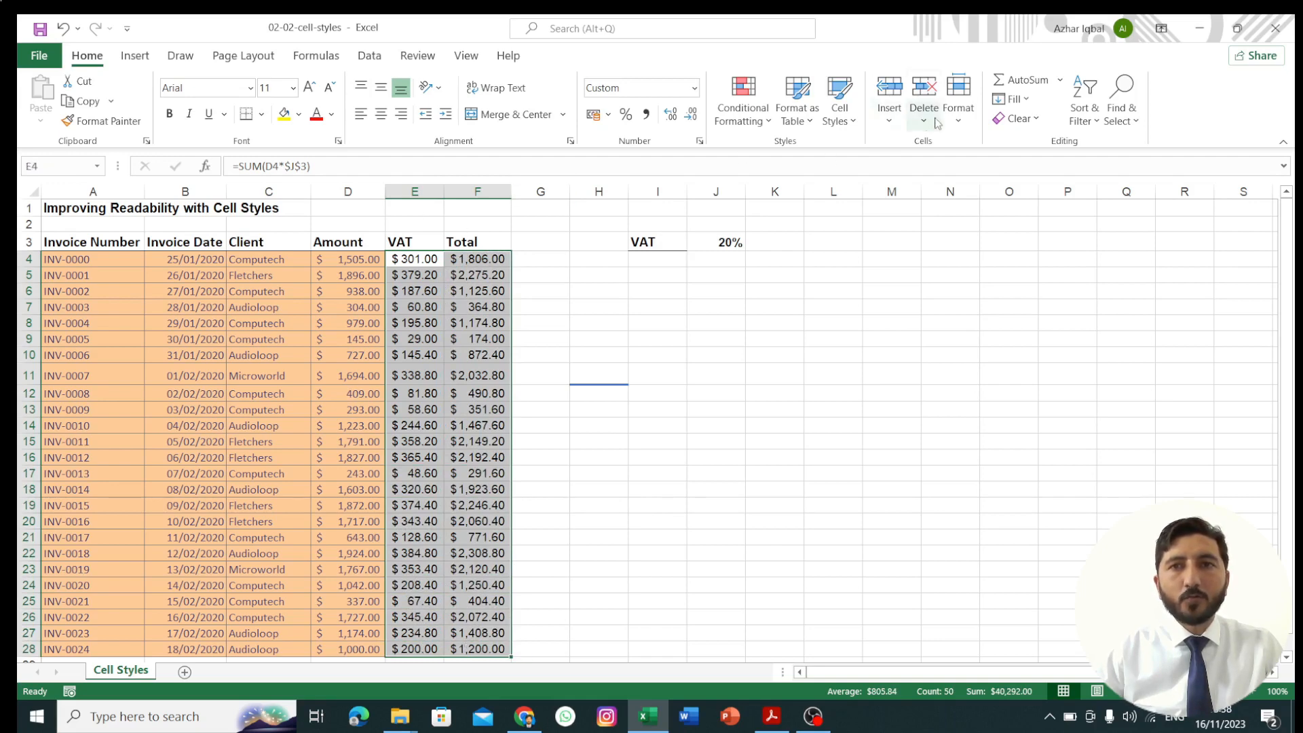
left_click(855, 122)
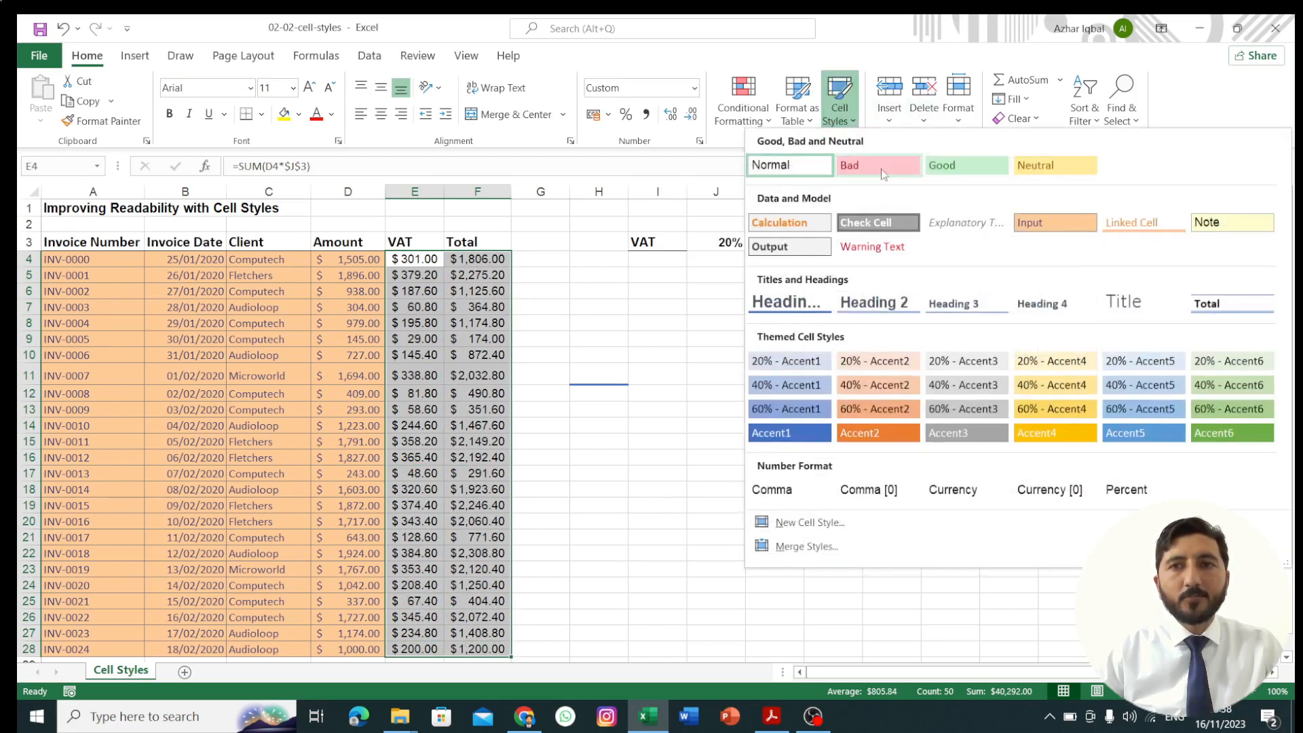
left_click(795, 248)
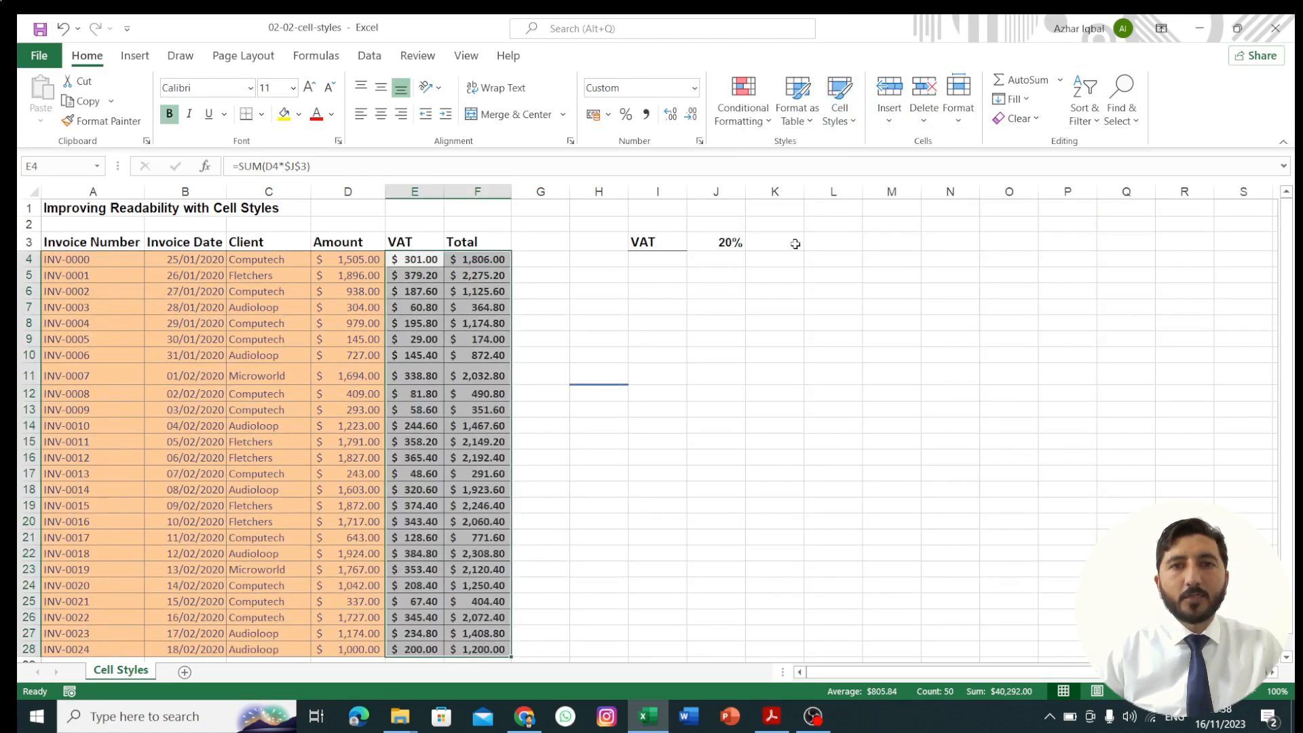
Apply the Output cell style to the VAT rate in cell J3
left_click(713, 245)
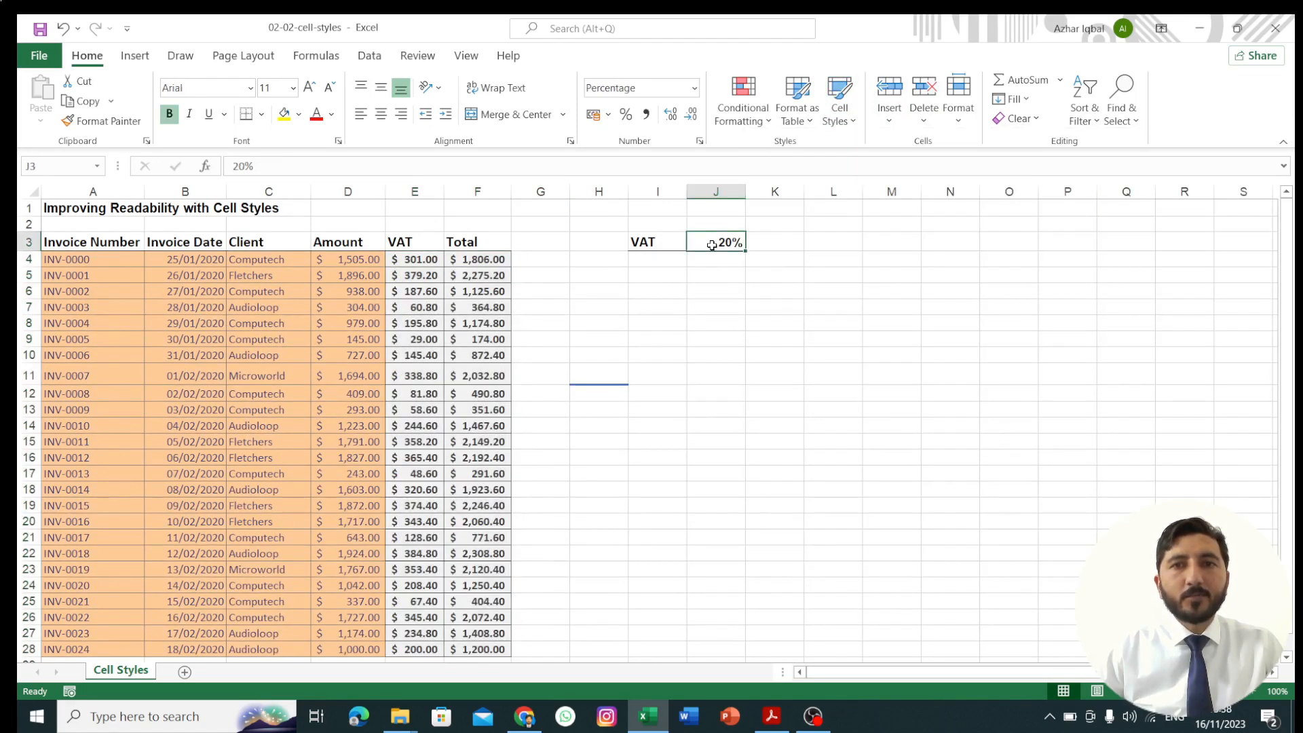
left_click(853, 121)
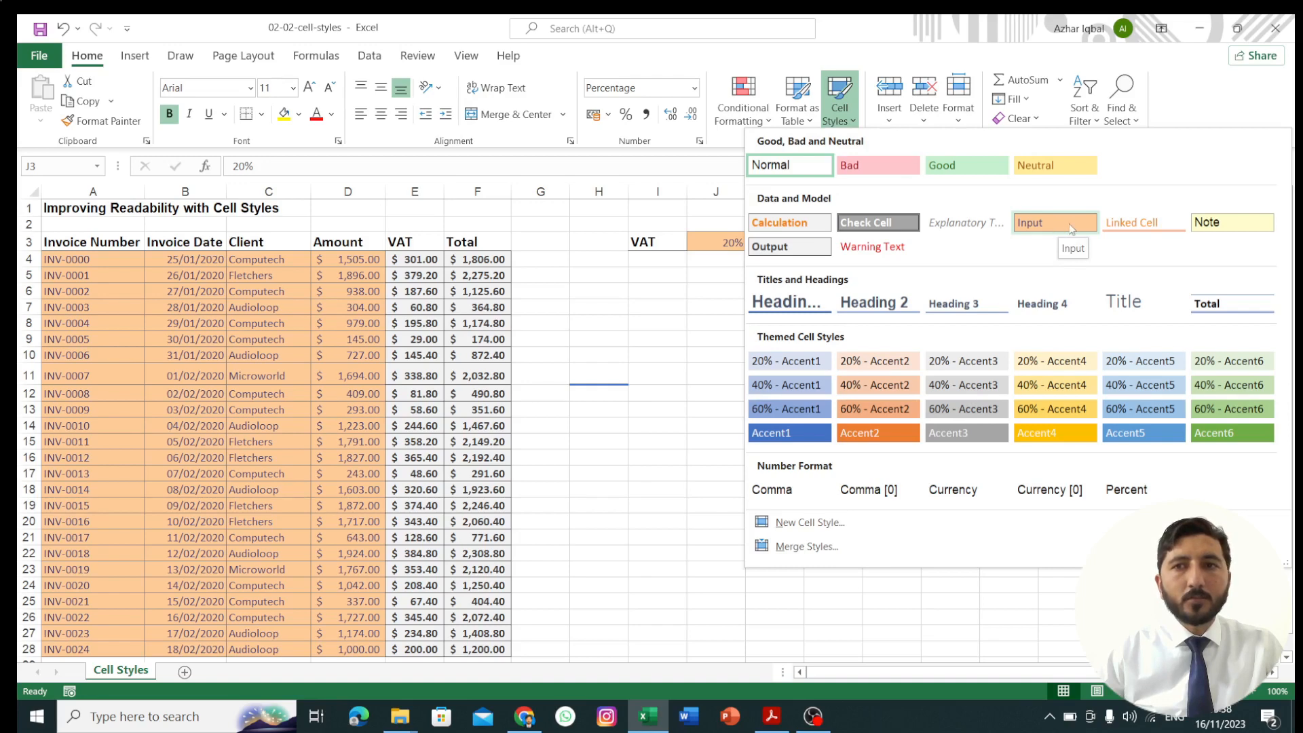
left_click(796, 249)
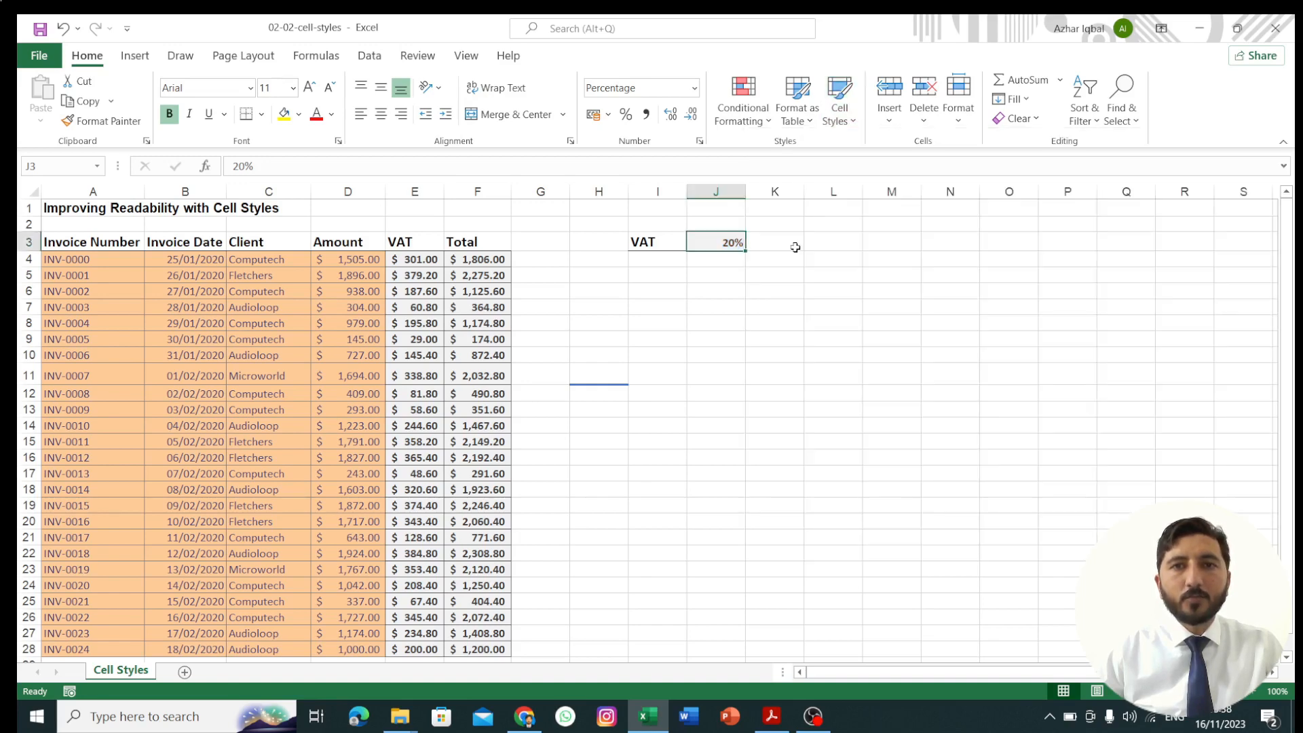
Apply the Heading 1 cell style to the sheet title across A1:F1
left_click(652, 244)
left_click(215, 211)
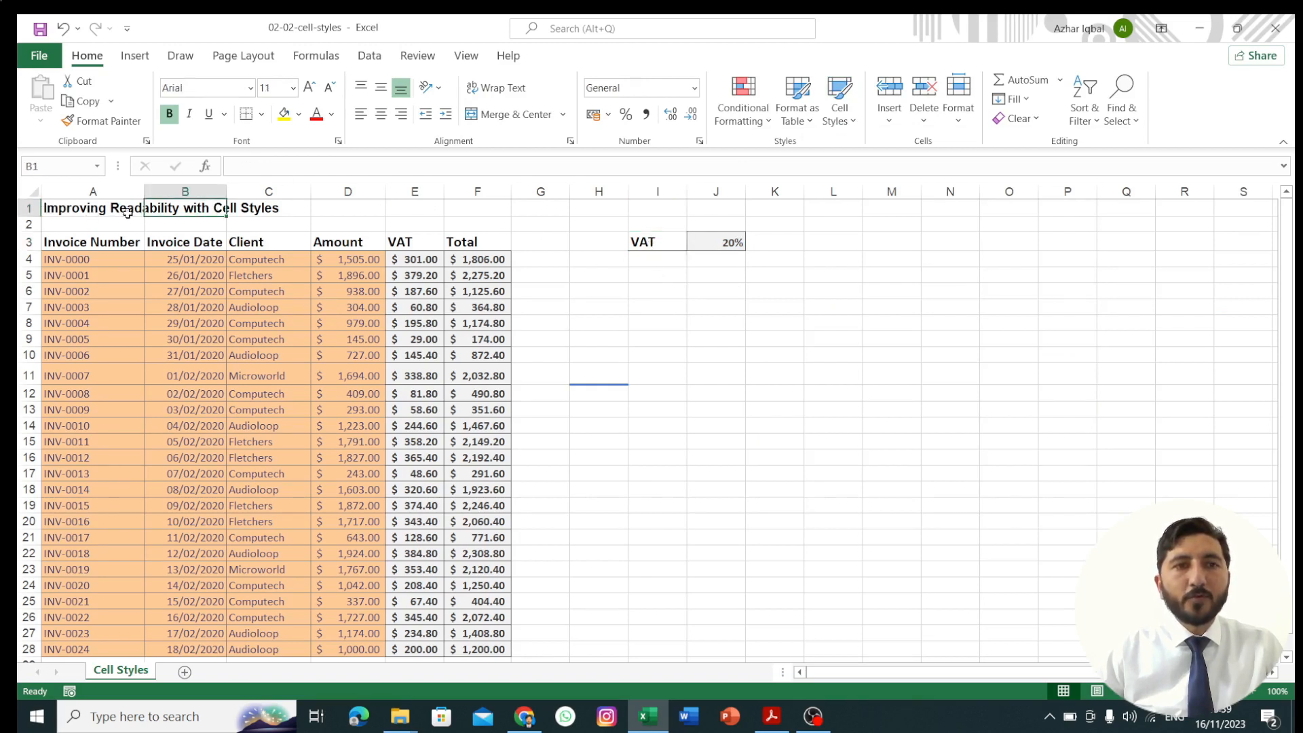
left_click_drag(90, 207, 510, 211)
left_click(846, 108)
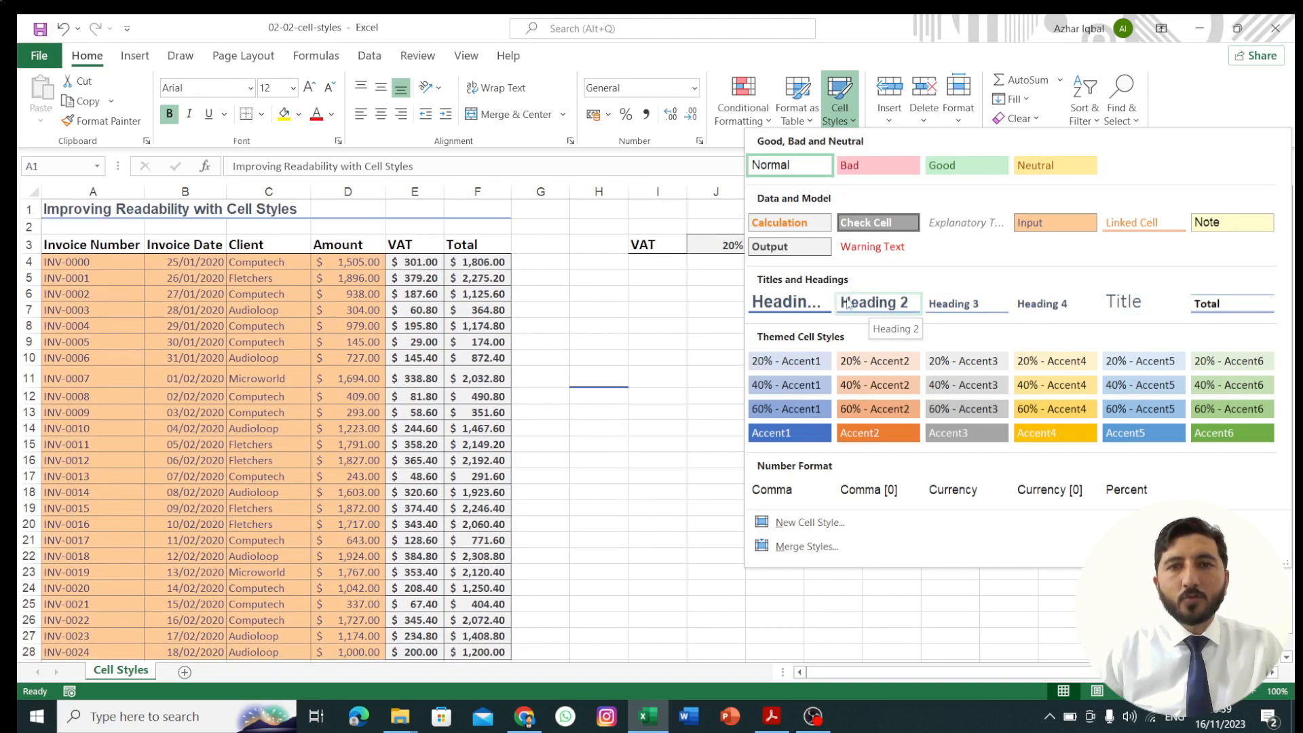
left_click(804, 303)
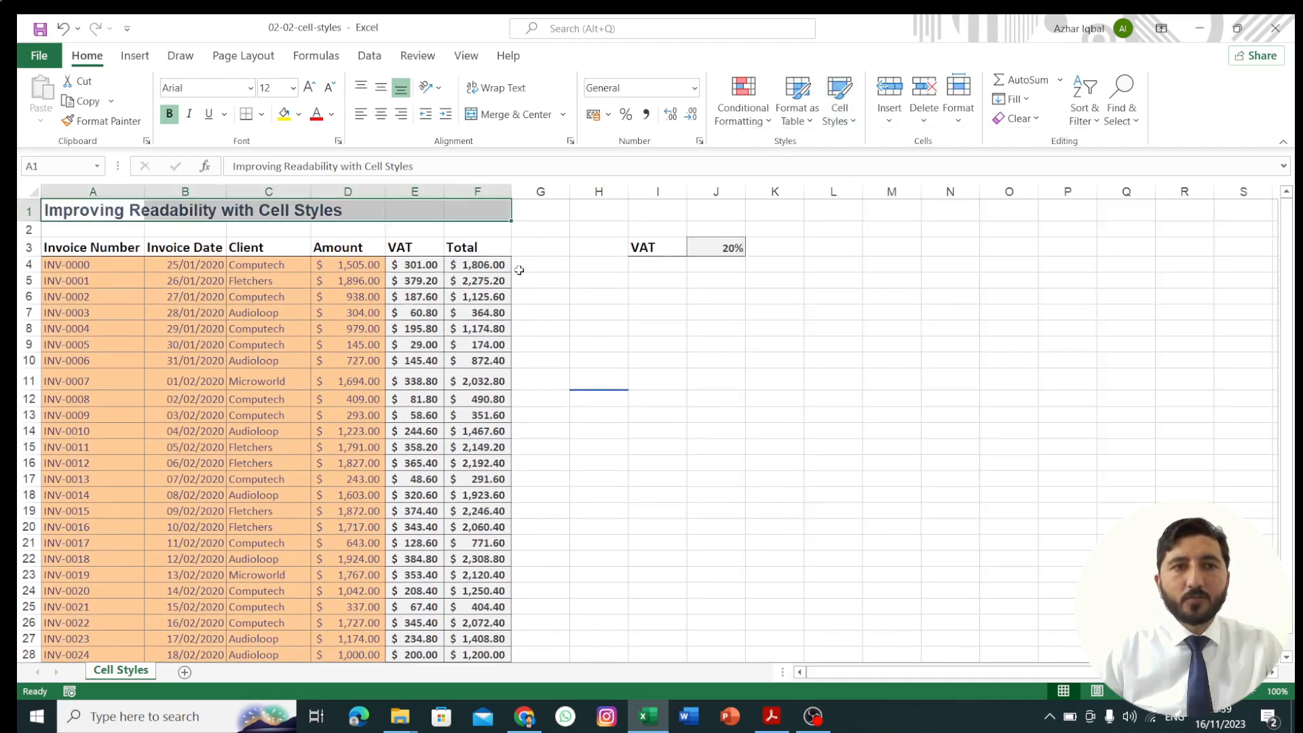
Apply the Input cell style to the empty cell J8 as a colour key
left_click(702, 328)
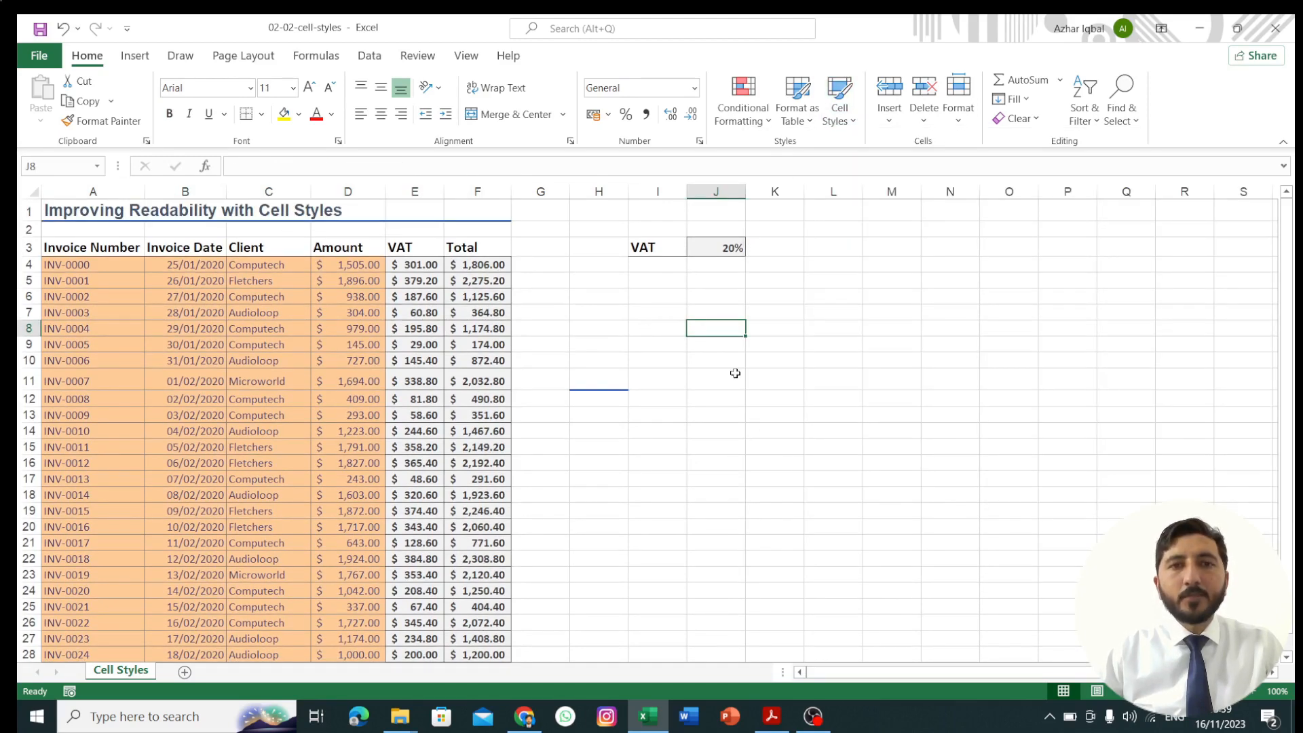
scroll(541, 376, "down", 1)
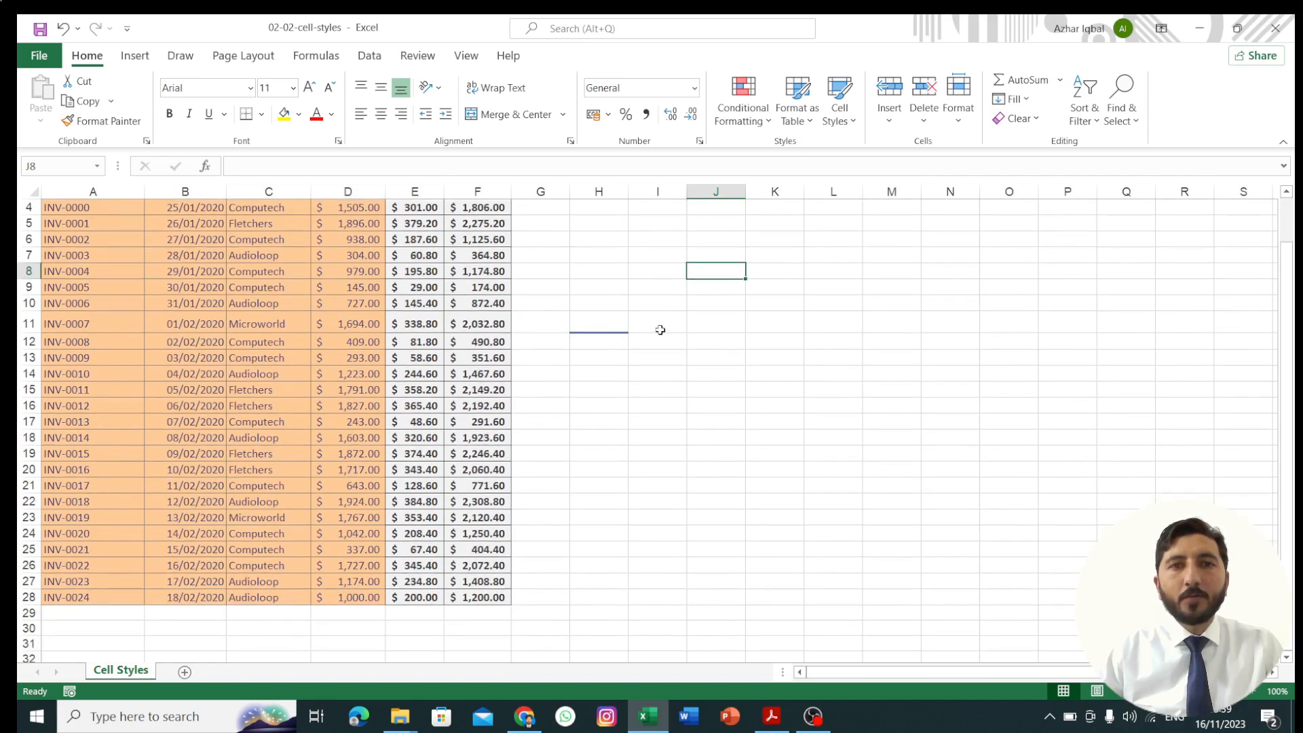
scroll(660, 330, "up", 1)
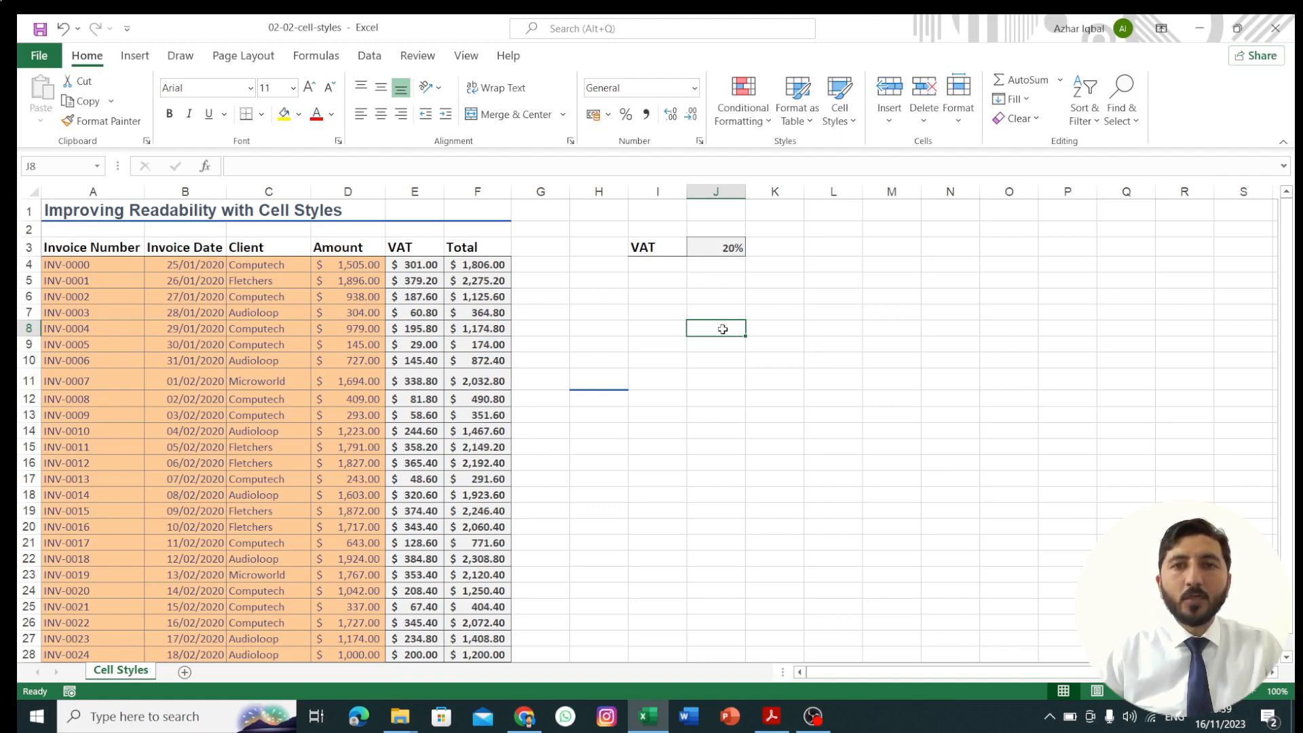
left_click(854, 127)
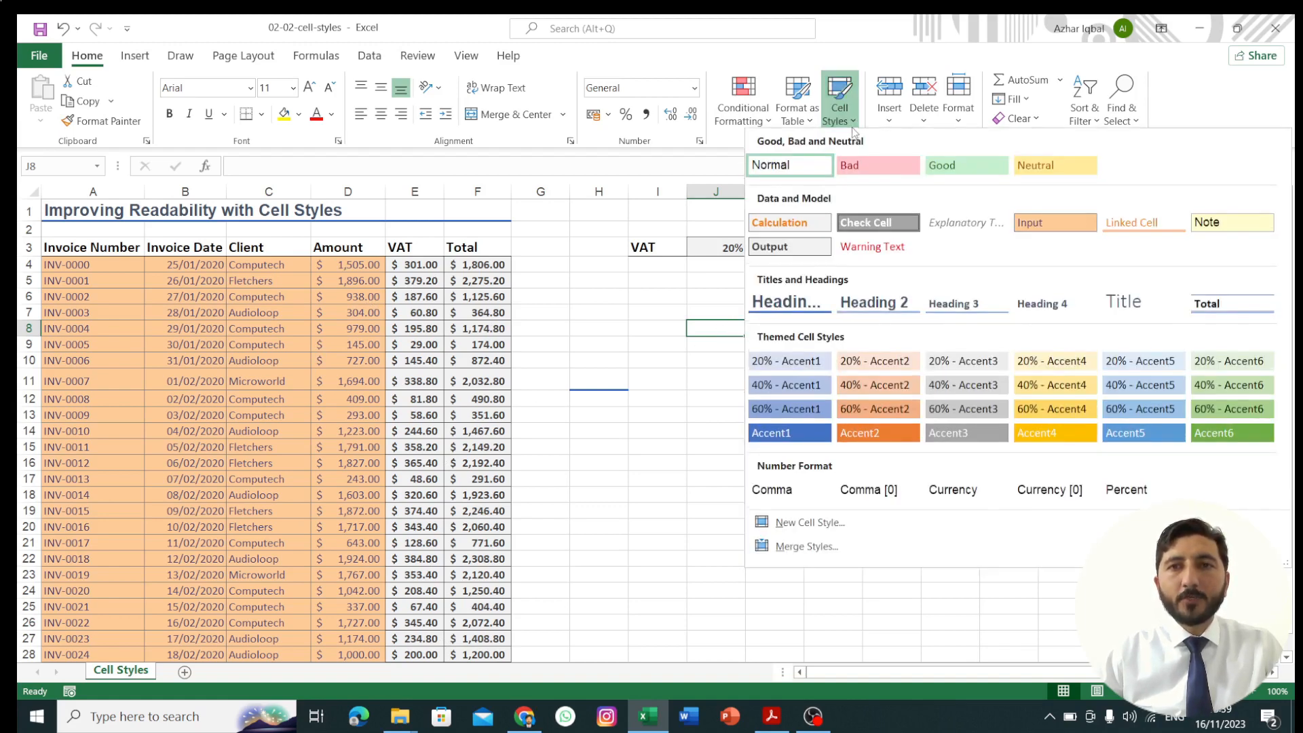
left_click(1037, 225)
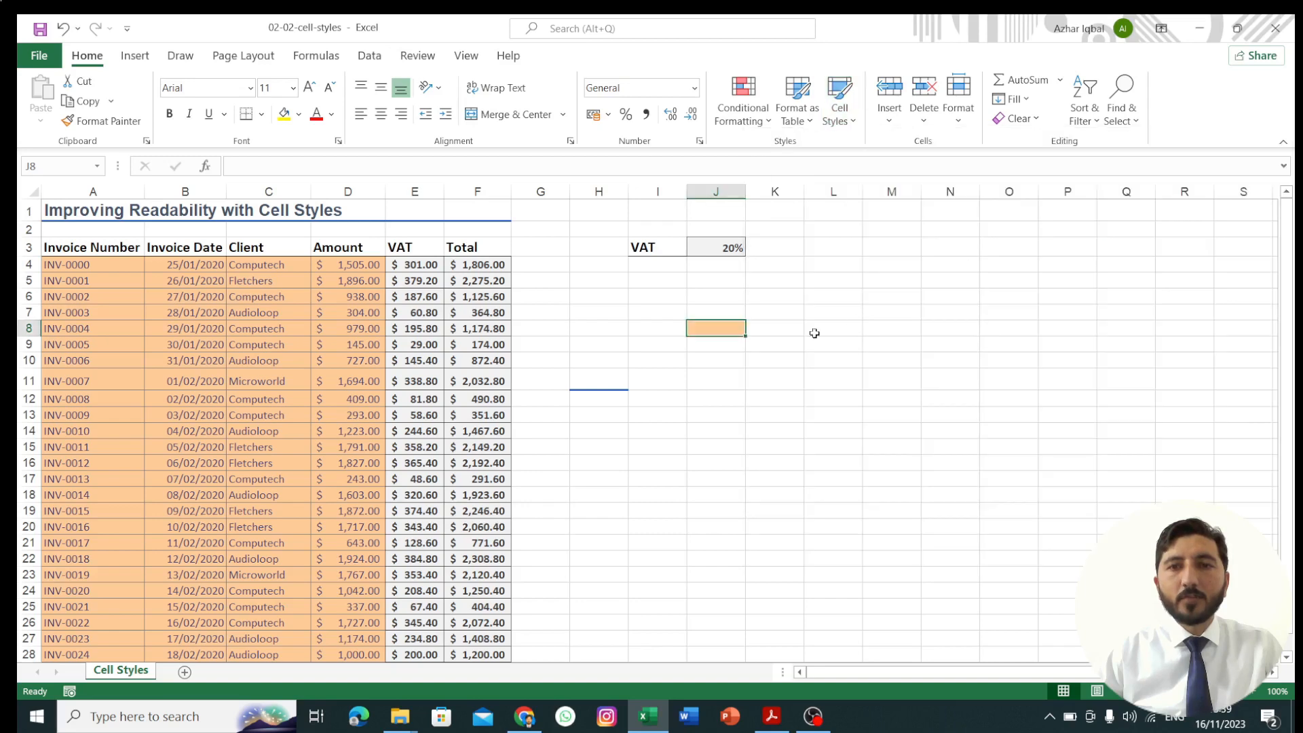
Apply the Calculation cell style to the empty cell J10 as a second colour key
left_click(714, 364)
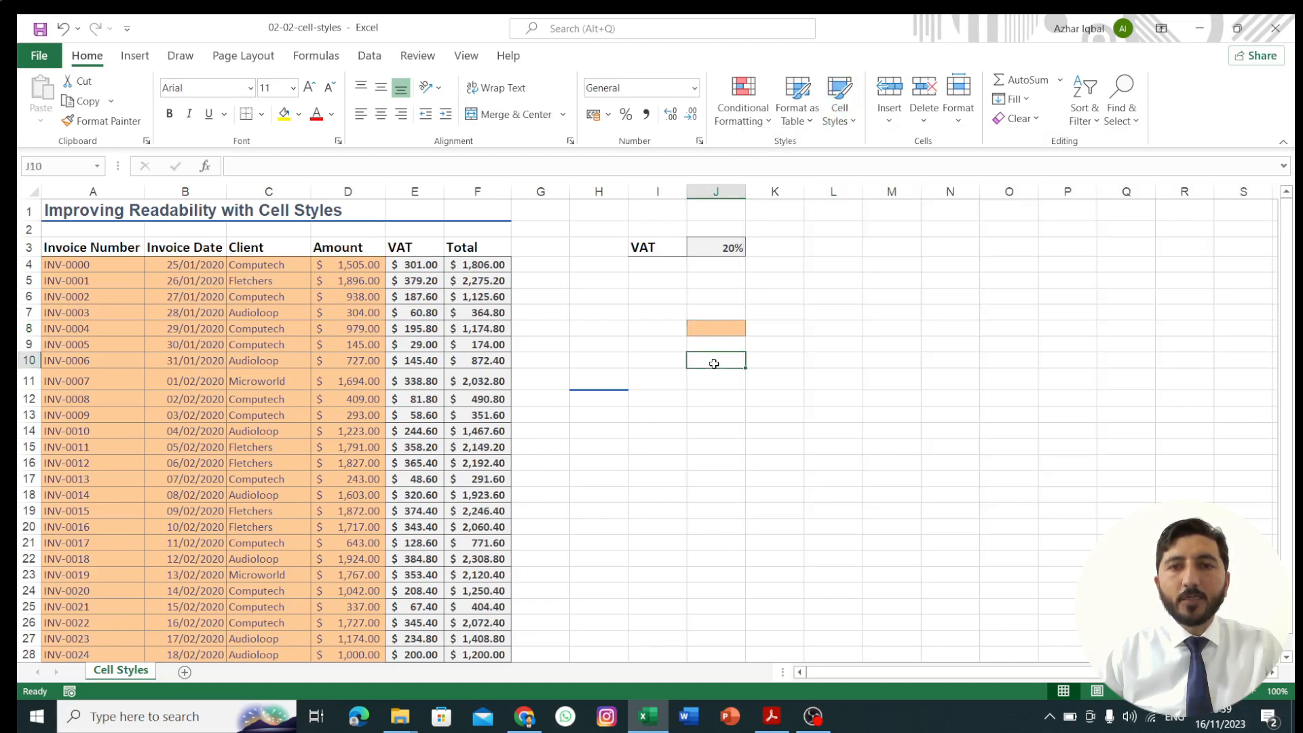
left_click(854, 123)
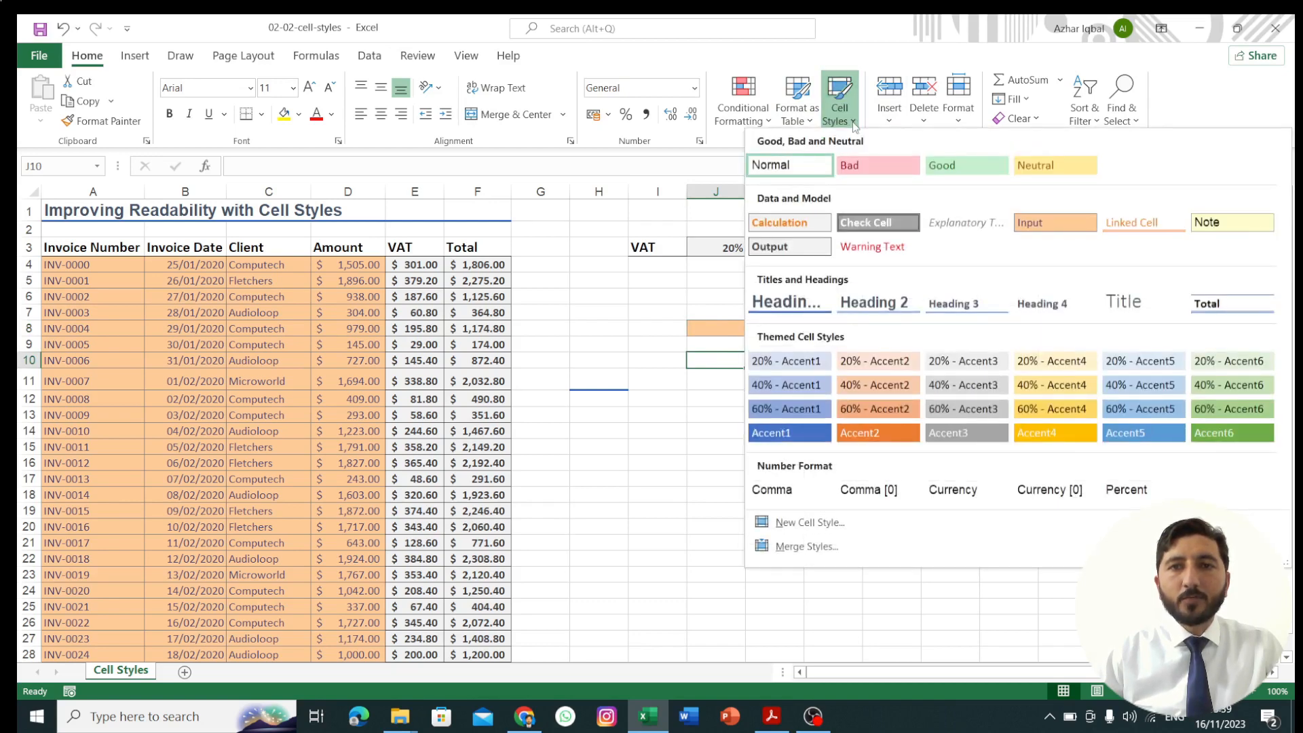
left_click(802, 226)
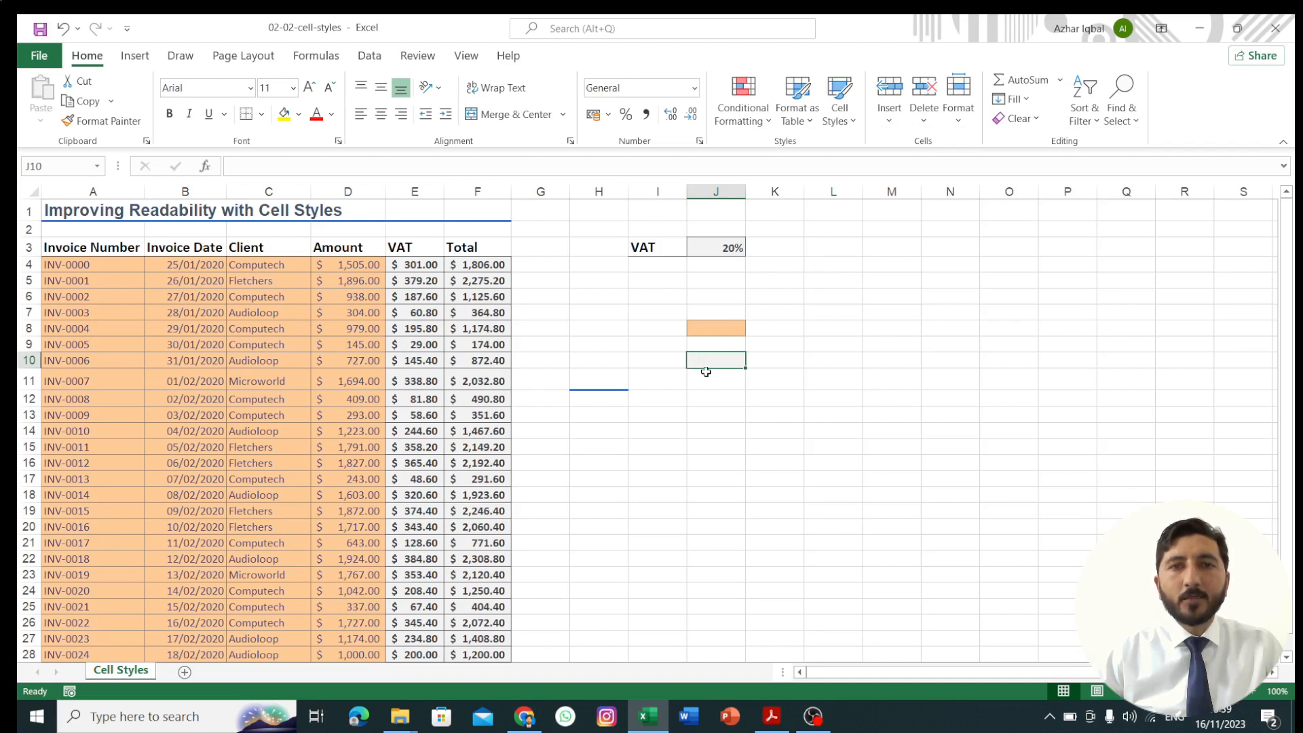
key("Return")
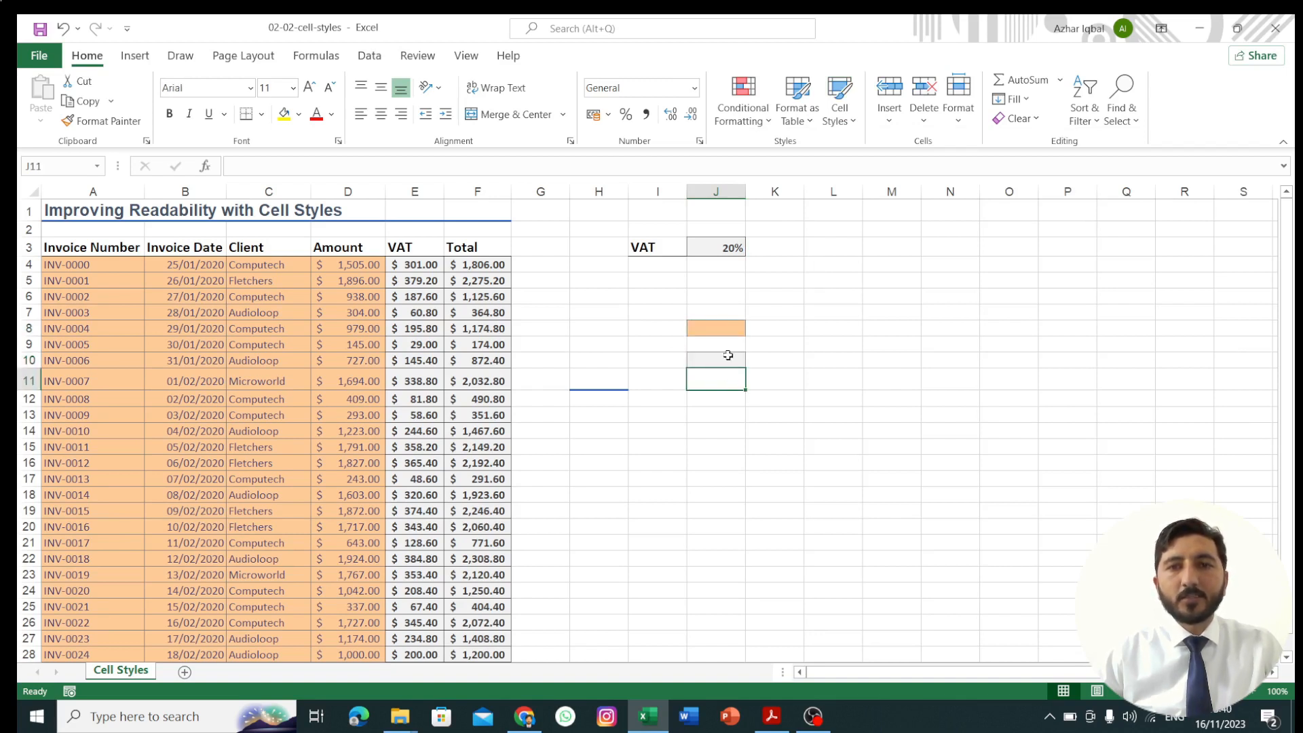
Label the Input-styled colour key by entering "Input Cells" in K8
left_click(731, 328)
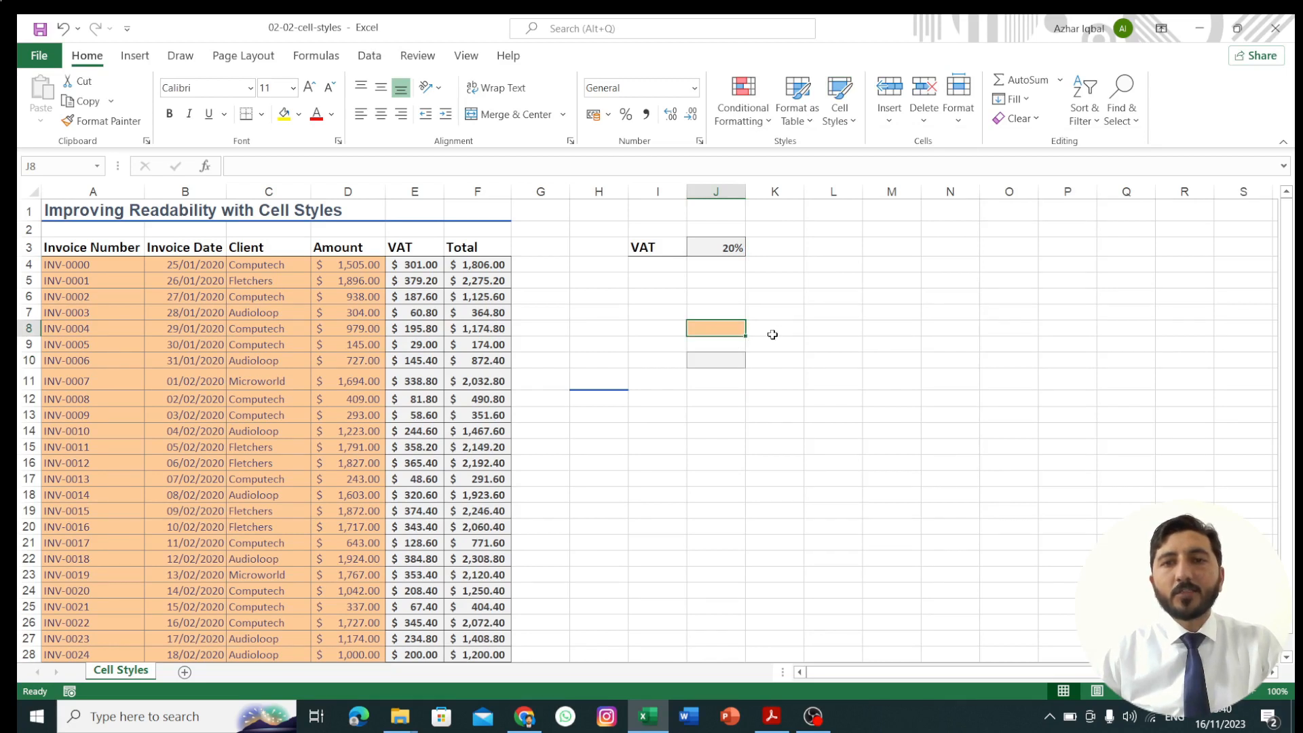
left_click(772, 333)
type("In")
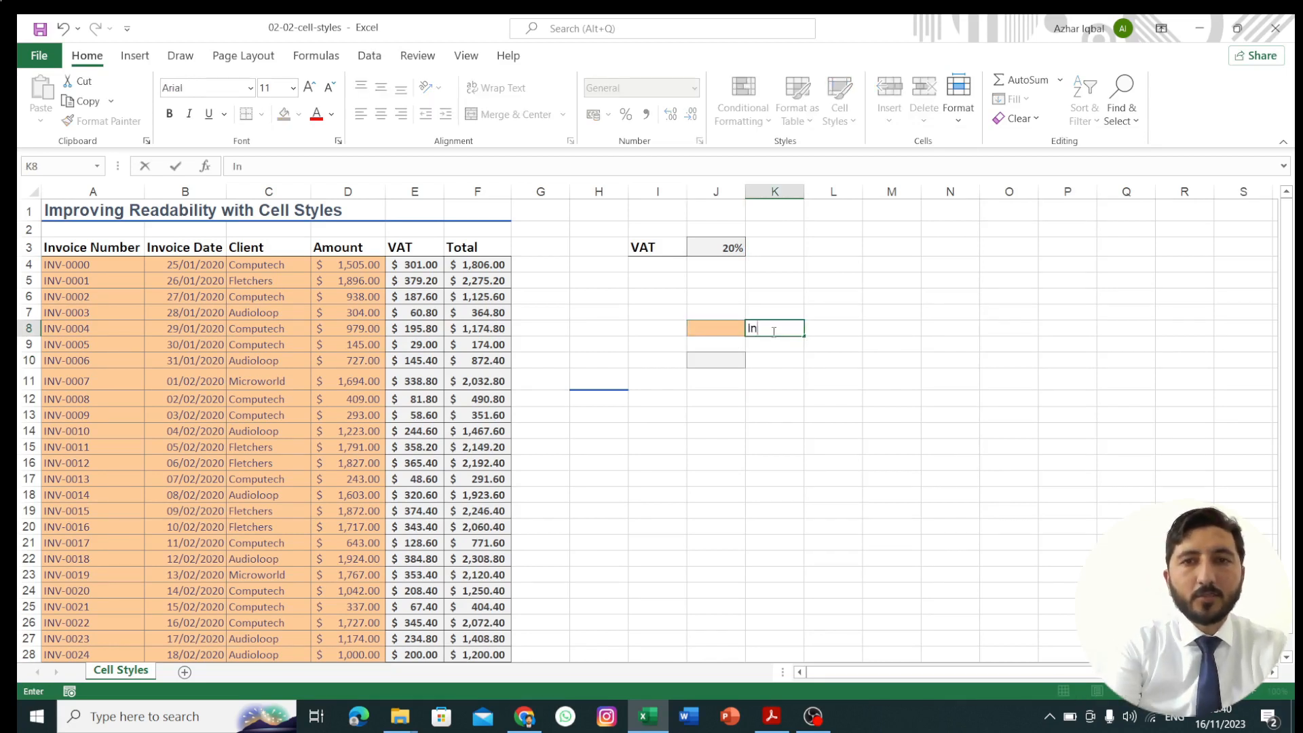
type("put")
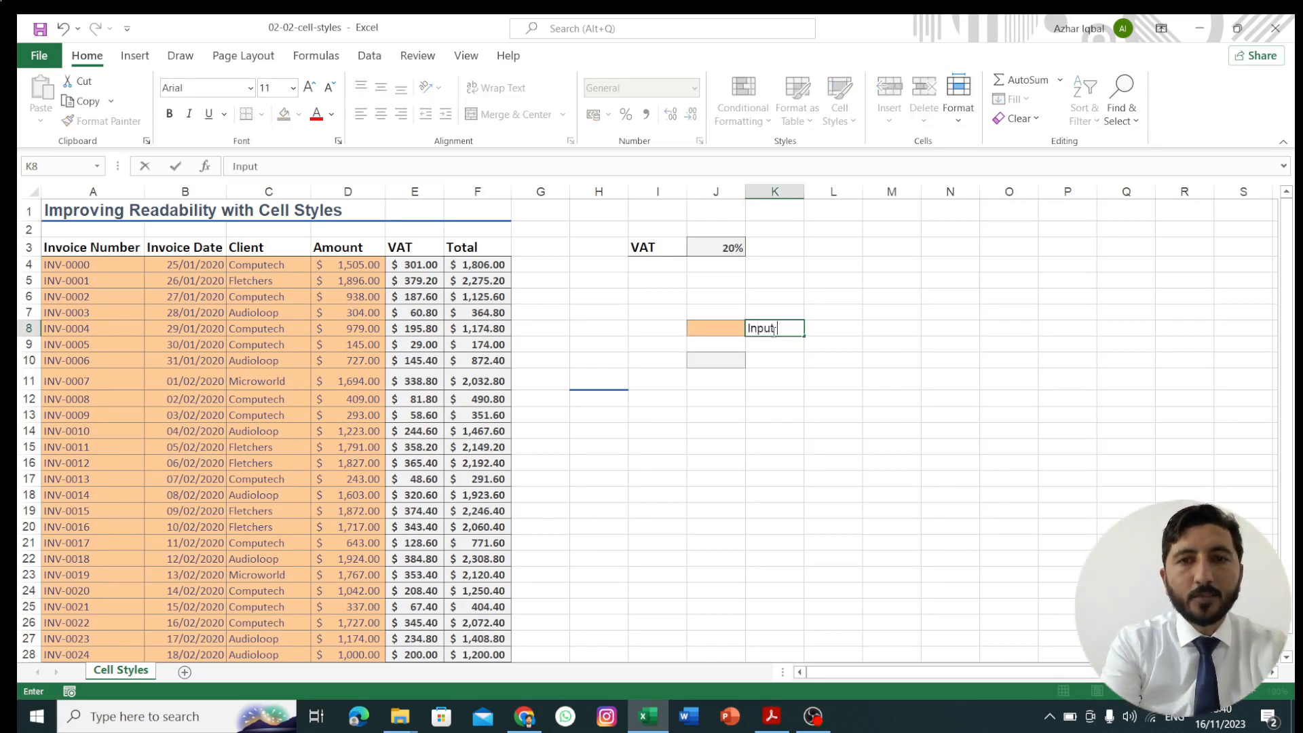
type(" Cells")
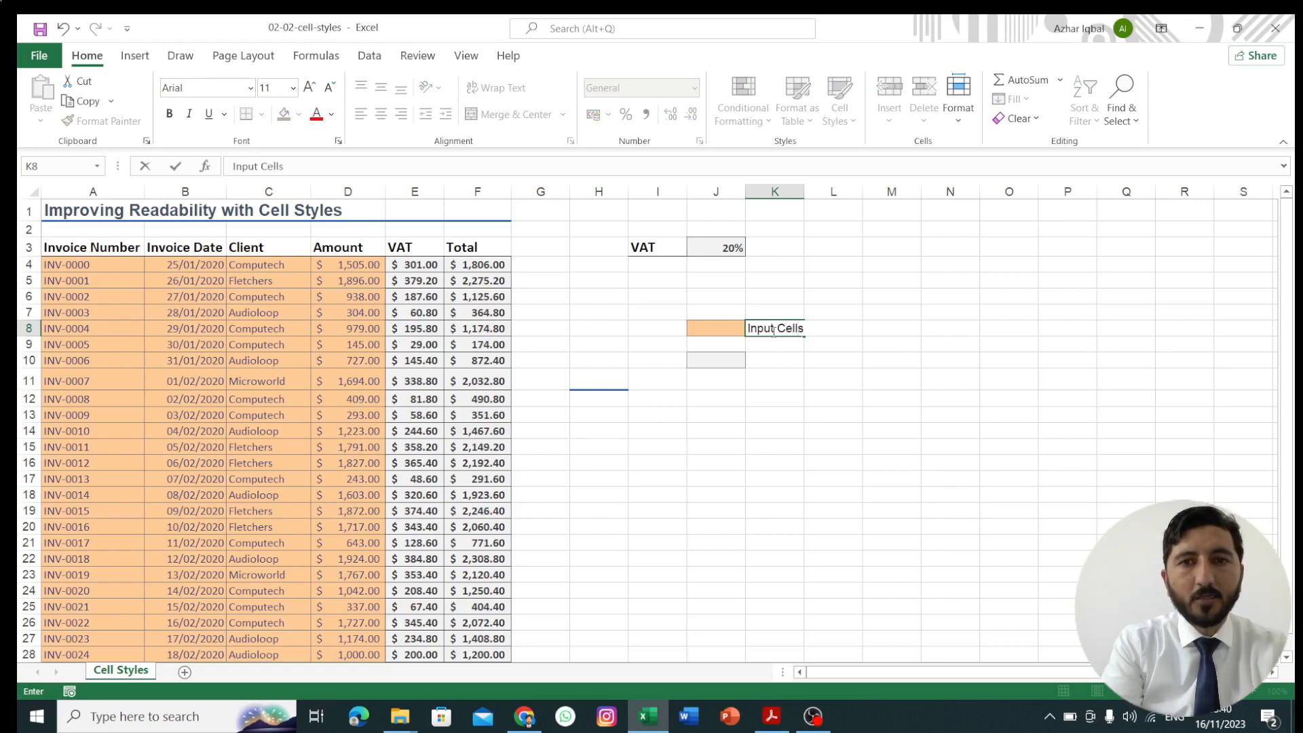
left_click(718, 370)
Label the Calculation-styled colour key by entering "Calculations Cells" in K10
left_click(728, 358)
left_click(770, 357)
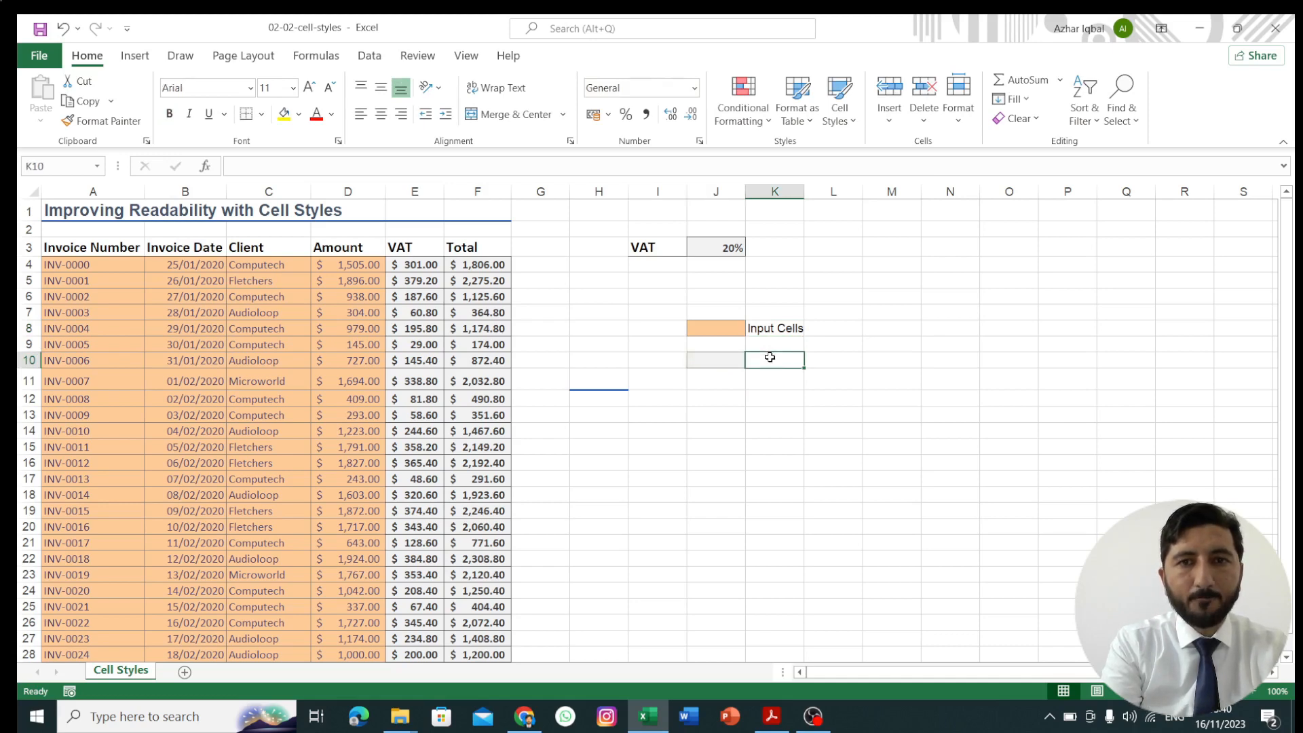
type("C")
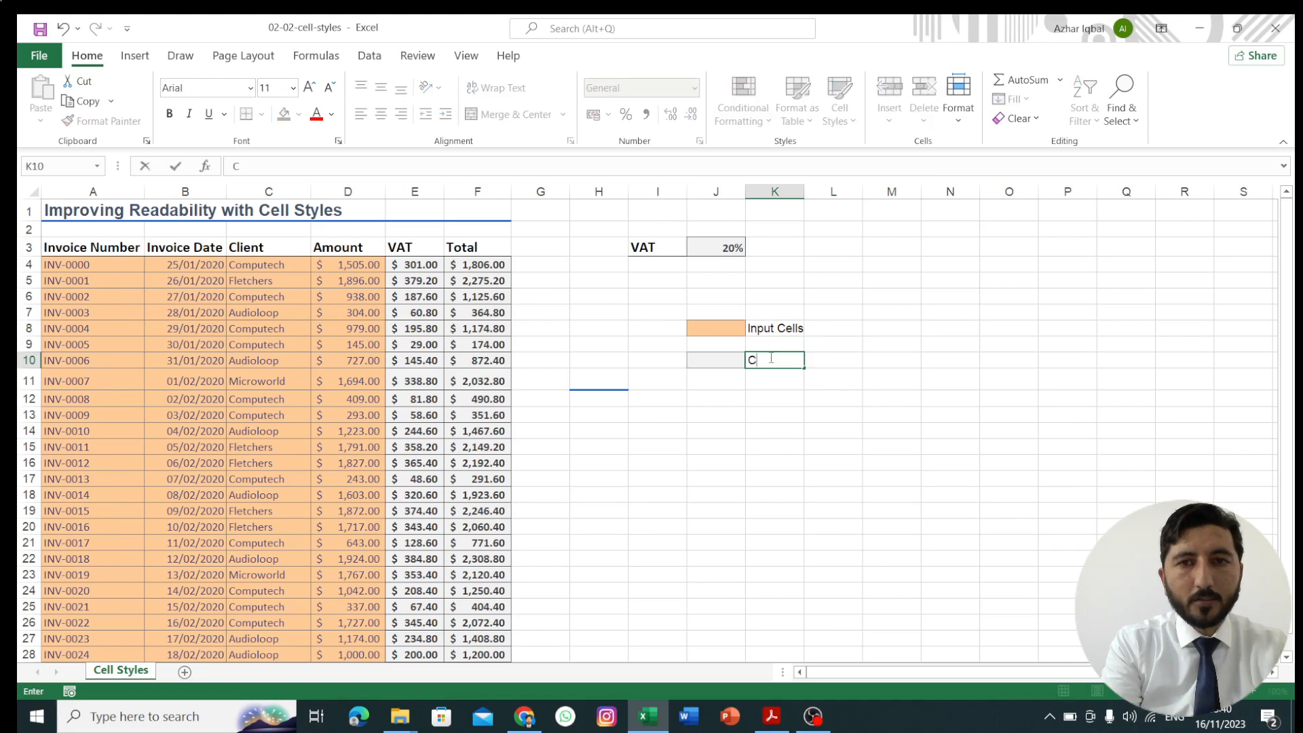
type("alcula")
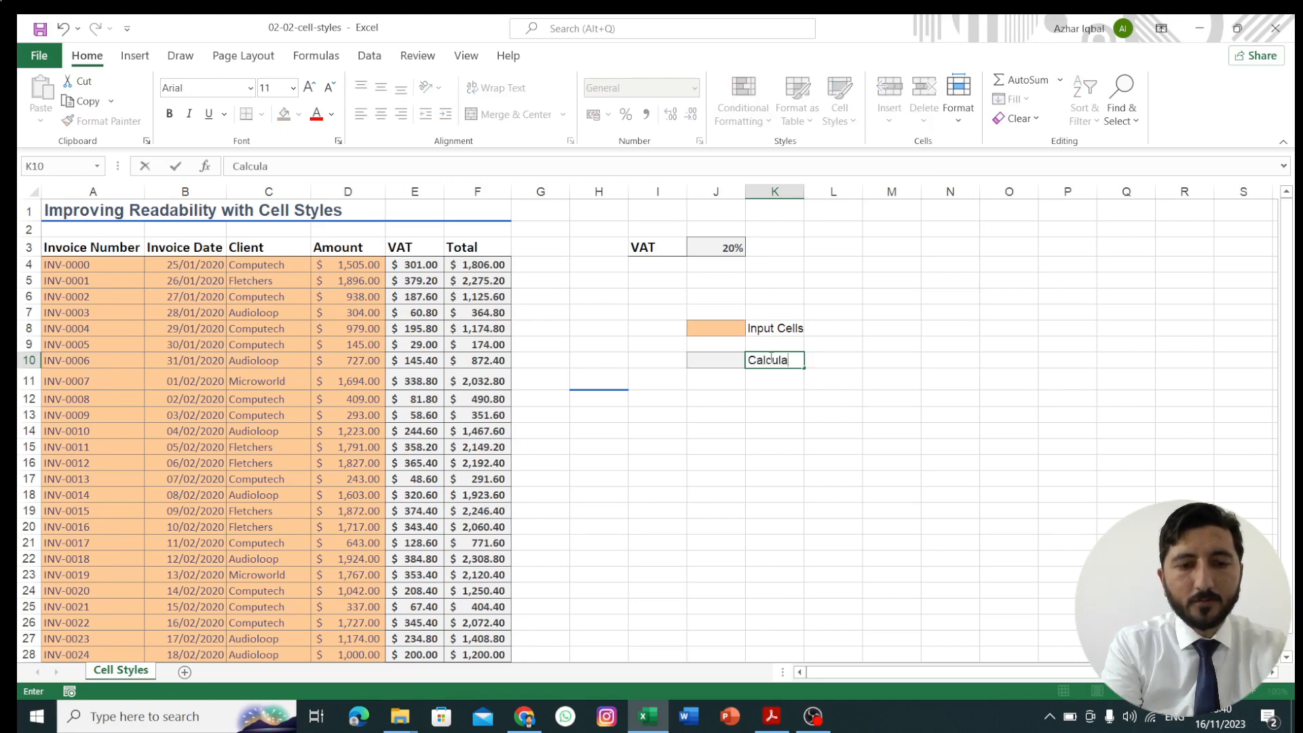
type("tions Cells")
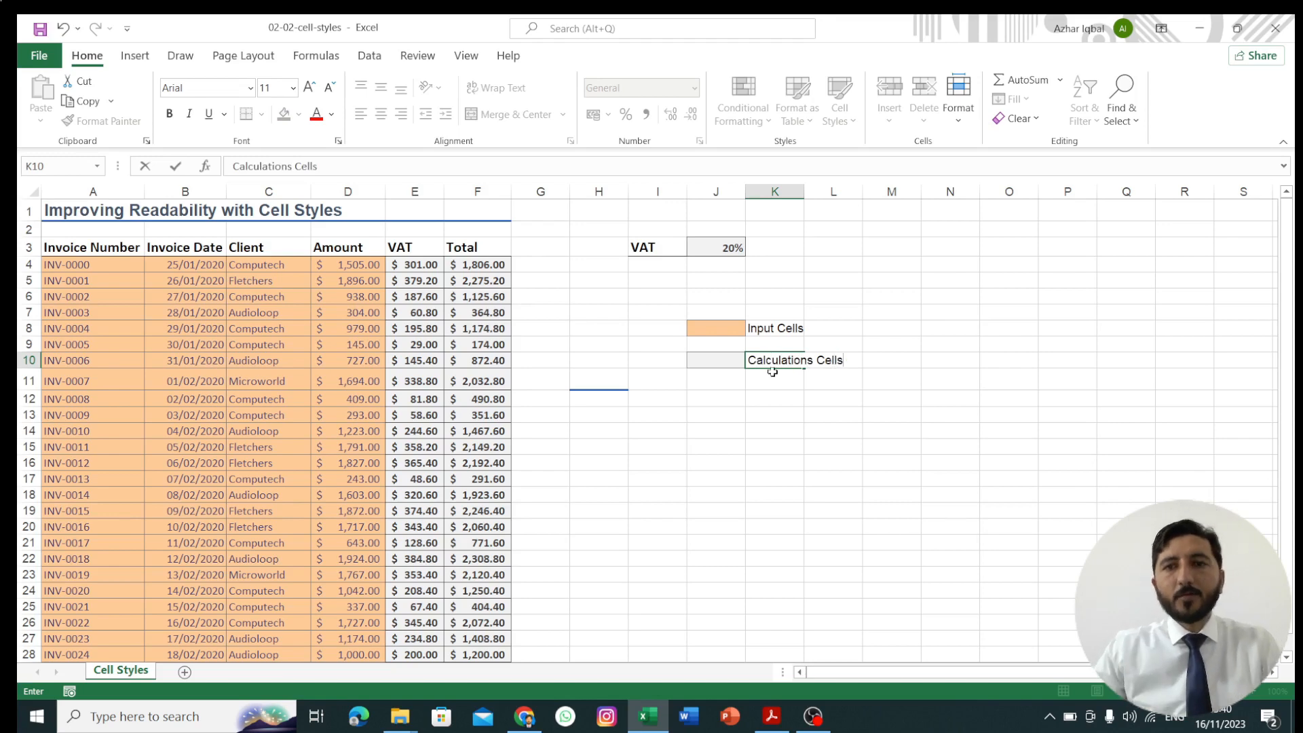
key("Return")
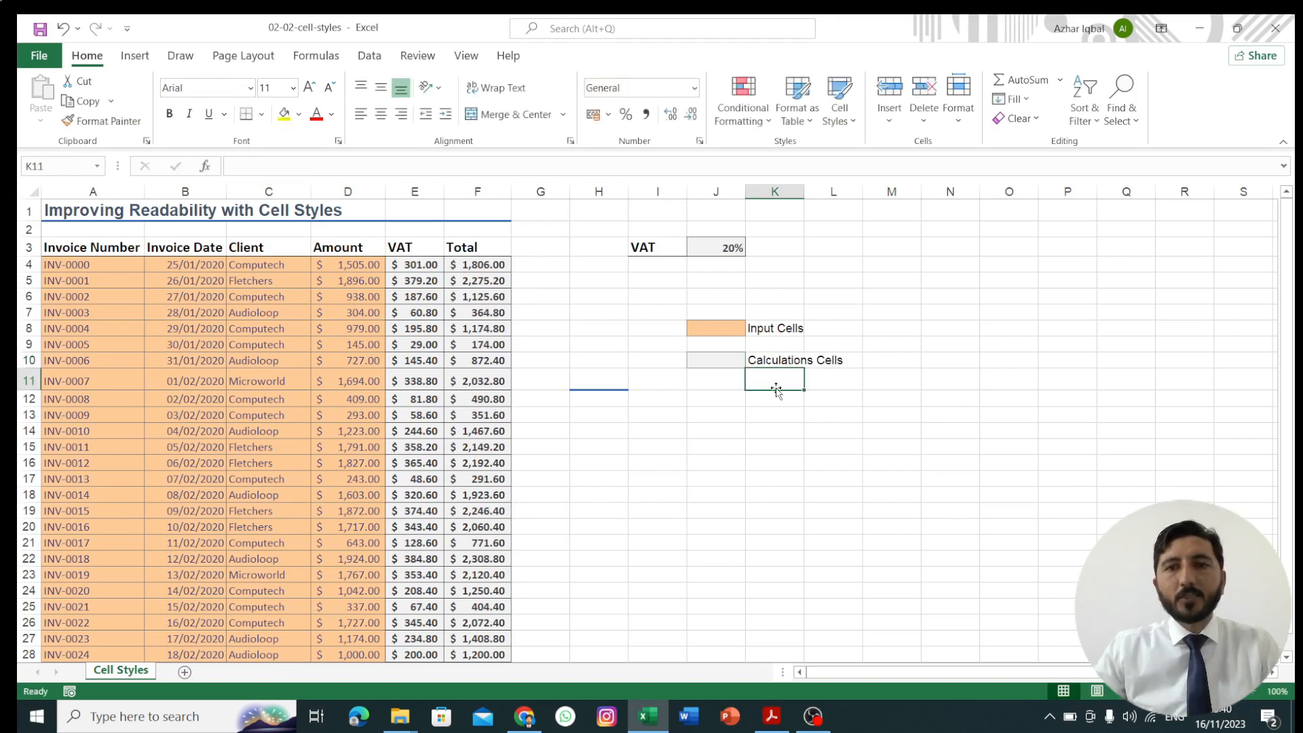
left_click(749, 329)
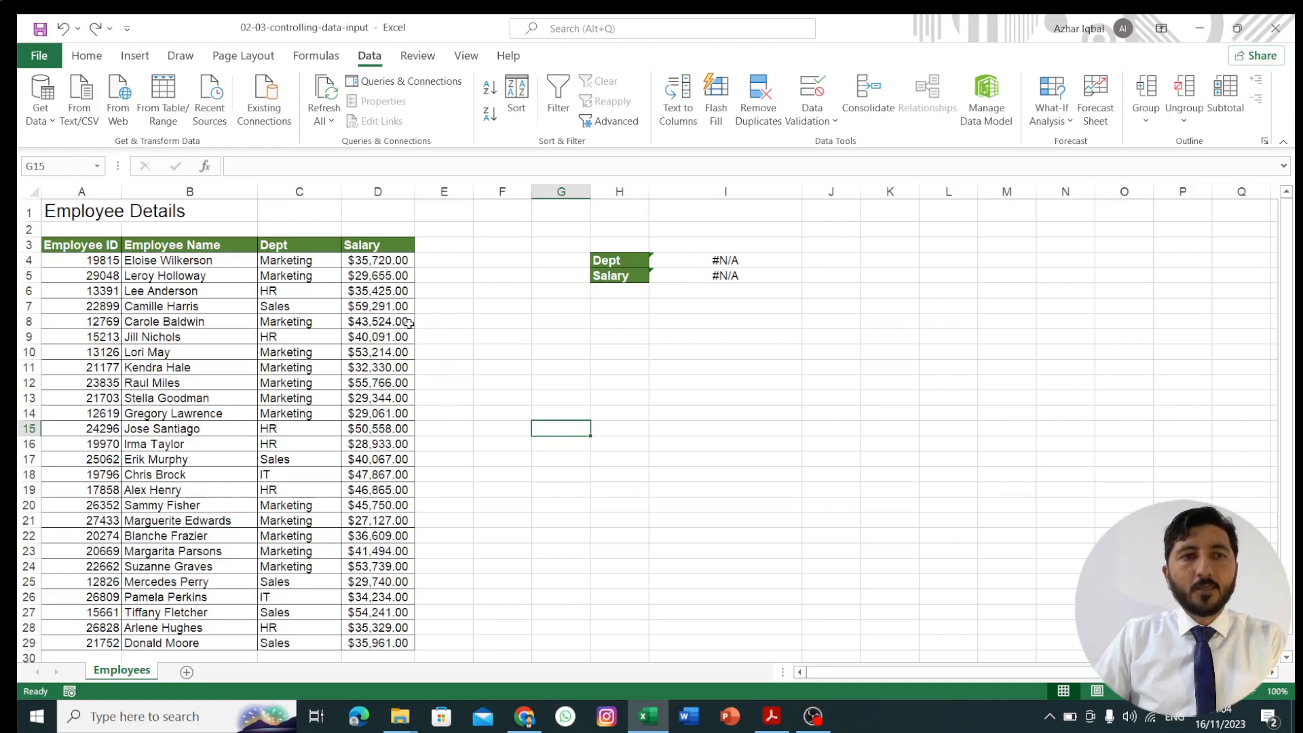
In the 02-03-controlling-data-input workbook, enter the full name of the employee from row 6 in I3 to look up the department and salary
left_click(213, 319)
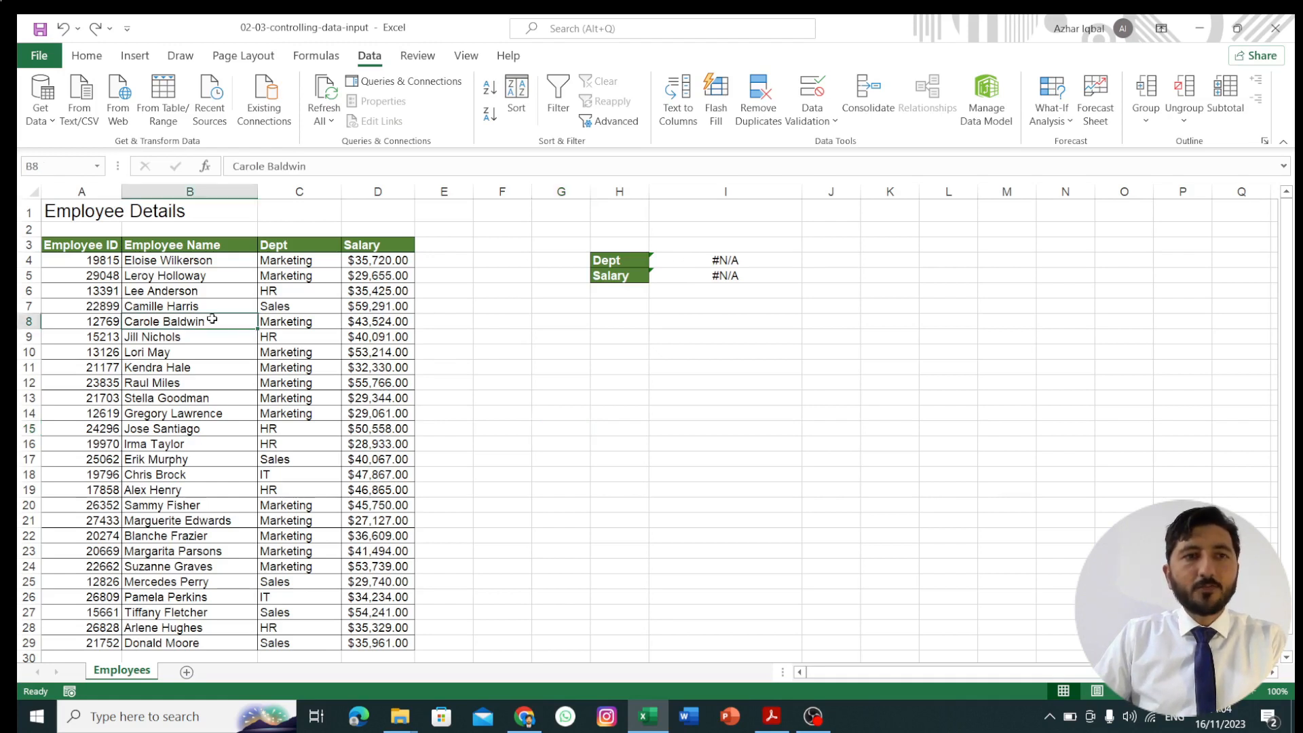
left_click(131, 274)
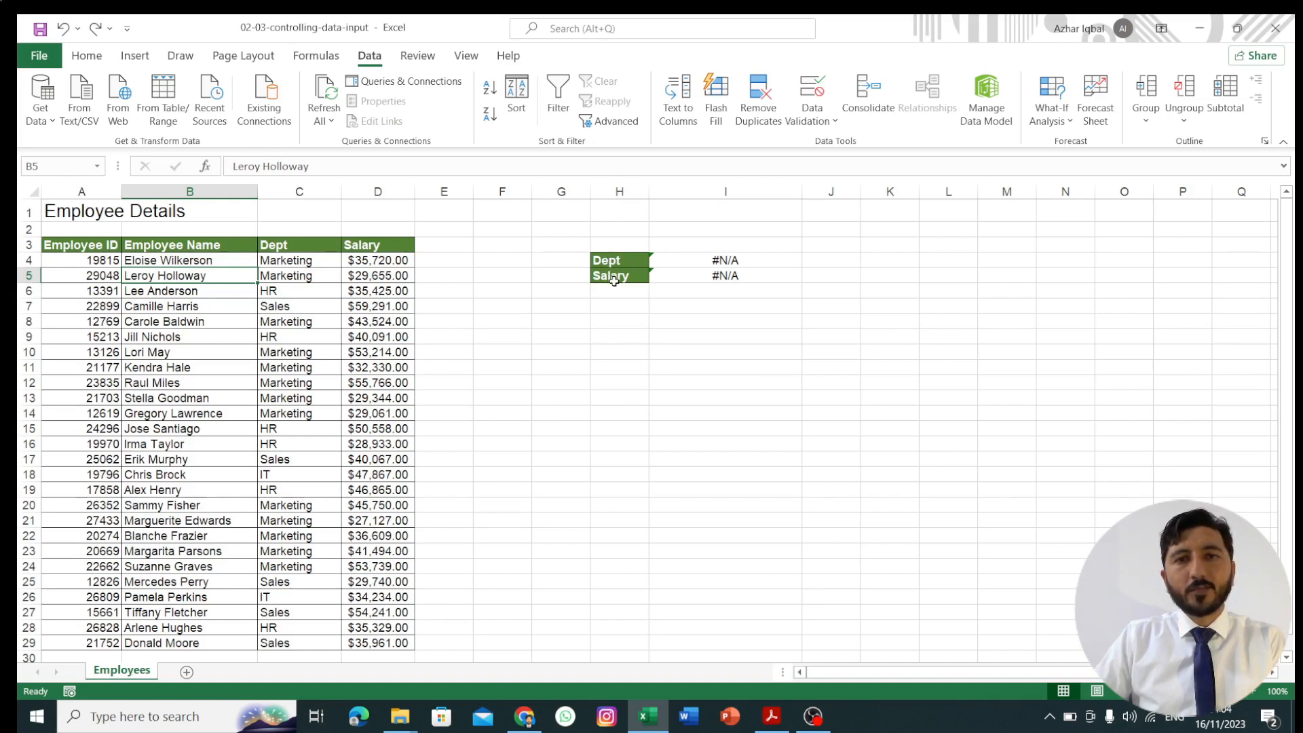
left_click(695, 262)
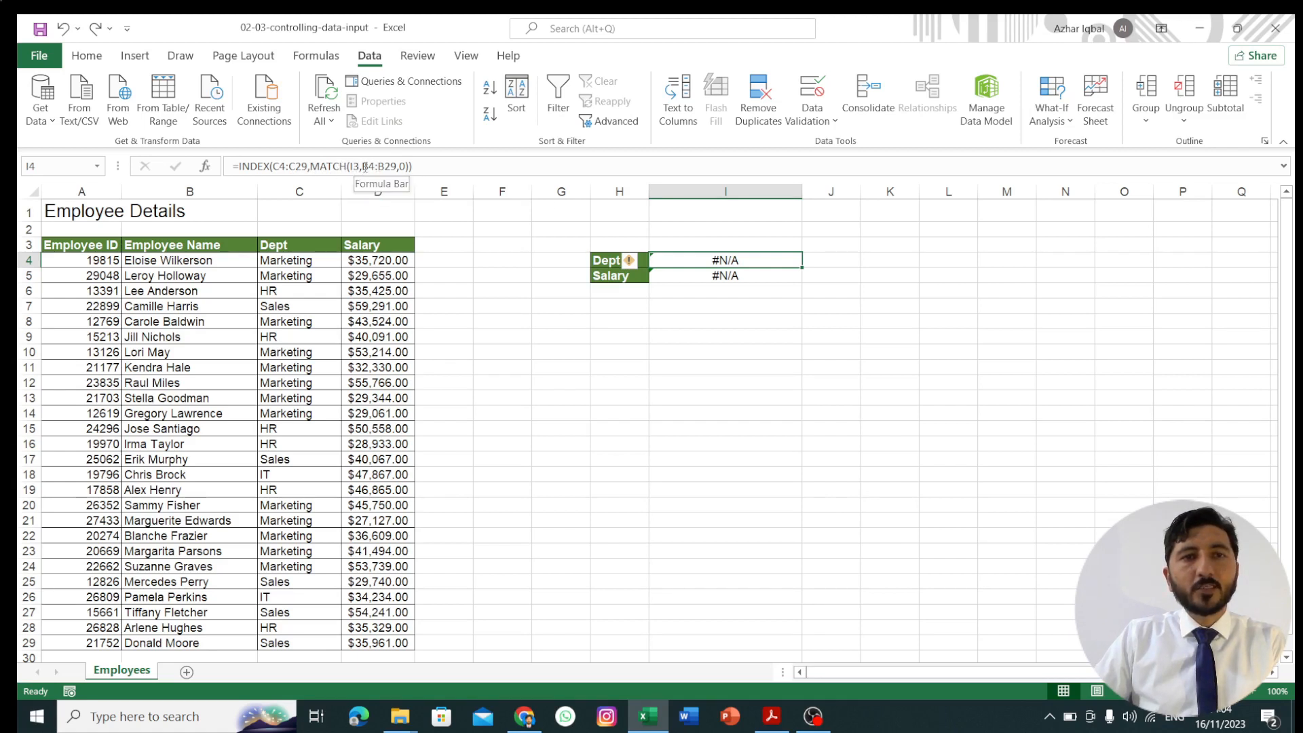
left_click(675, 246)
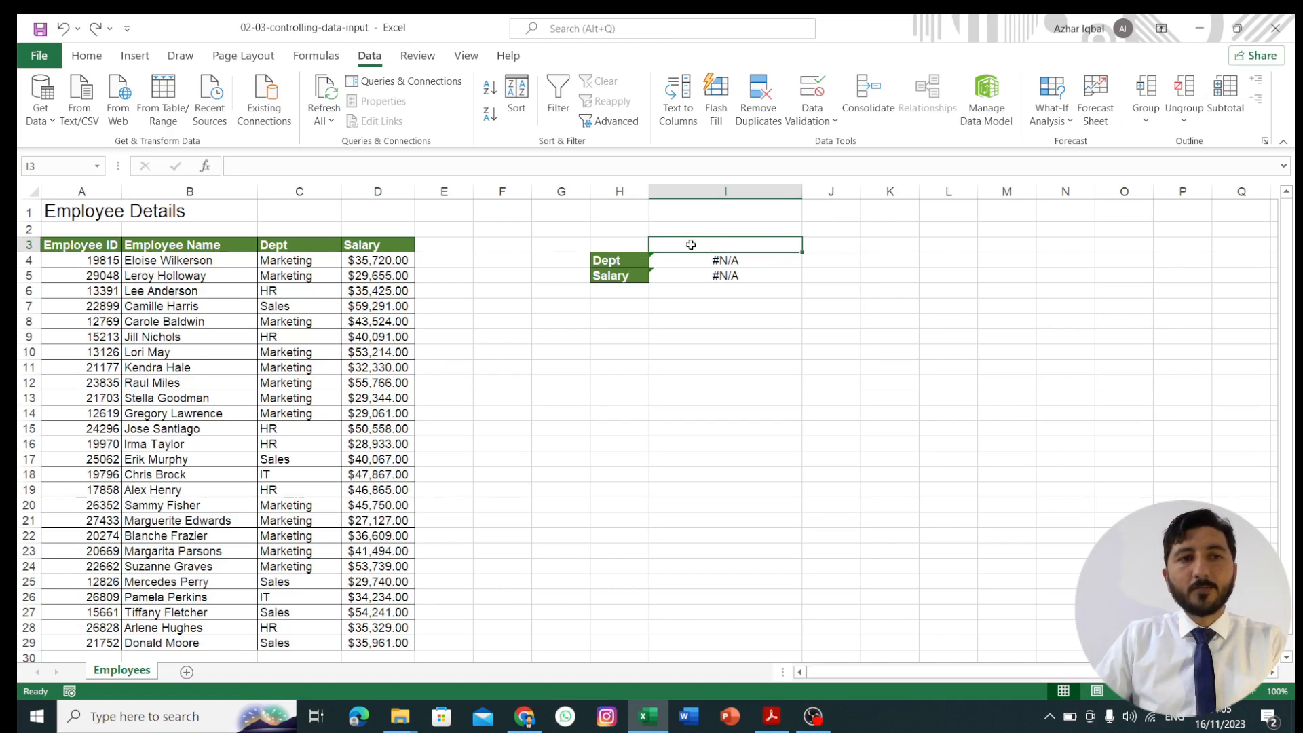
type("Lee")
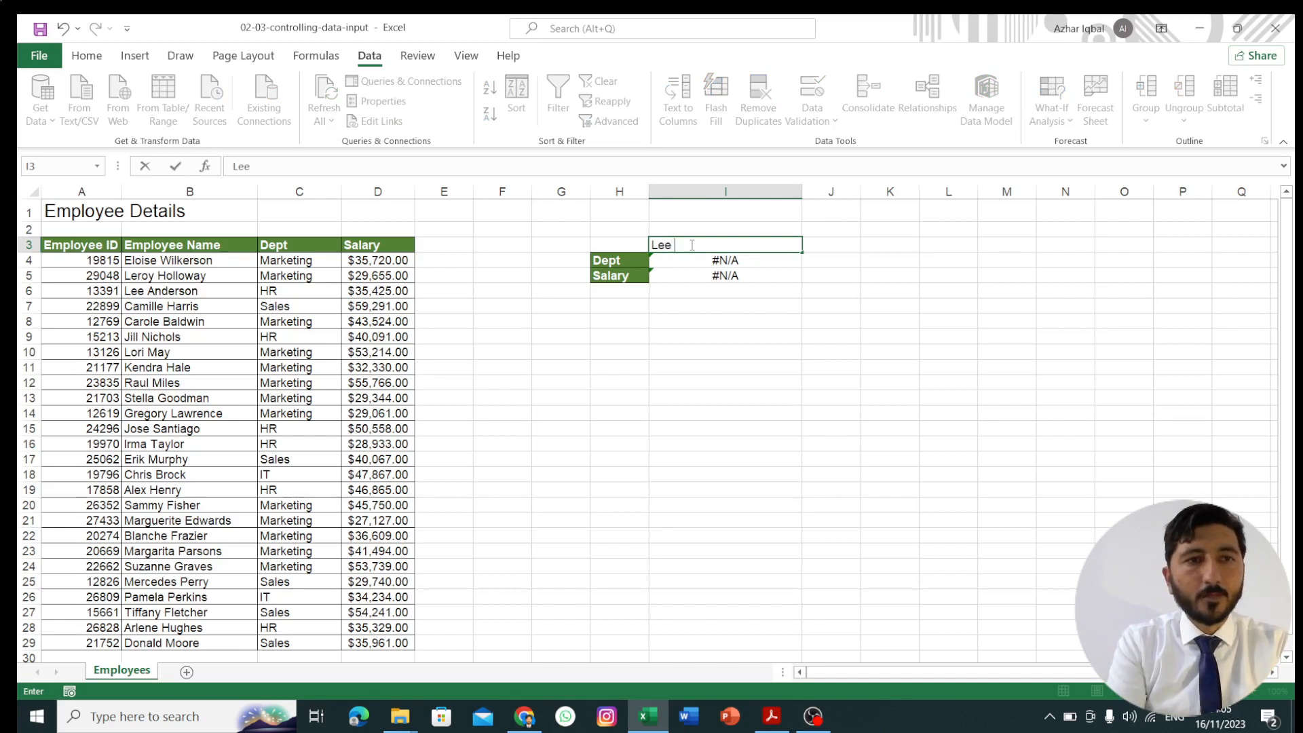
type(" Anderso")
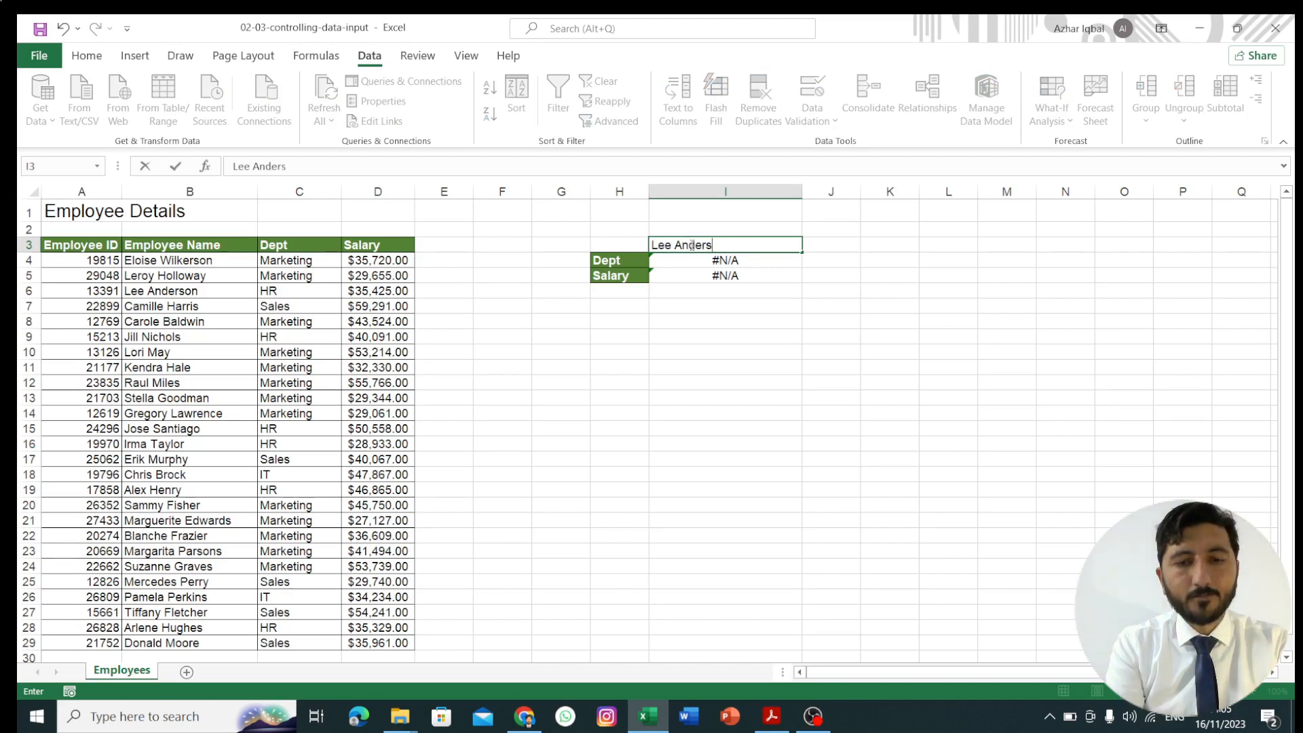
key("Return")
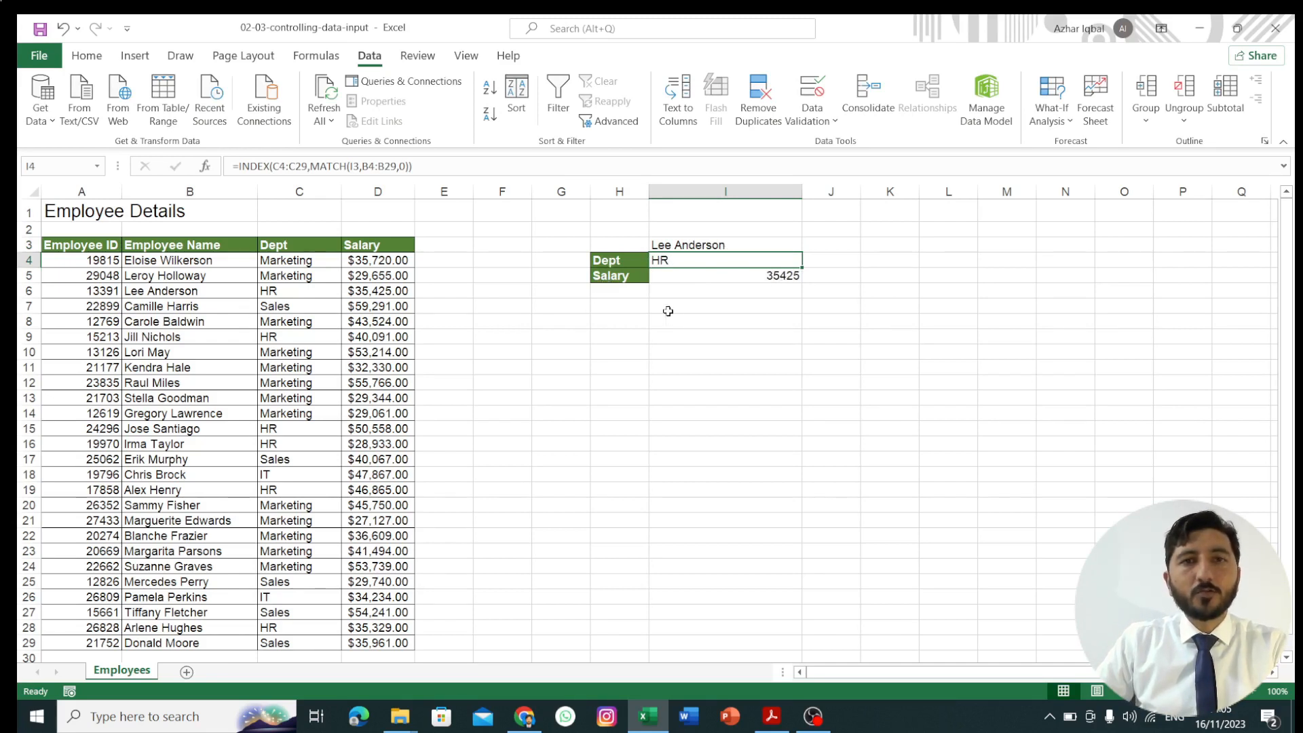
Remove the last letter of the employee name in I3 to test the lookup with a misspelt entry
left_click(725, 245)
double_click(736, 244)
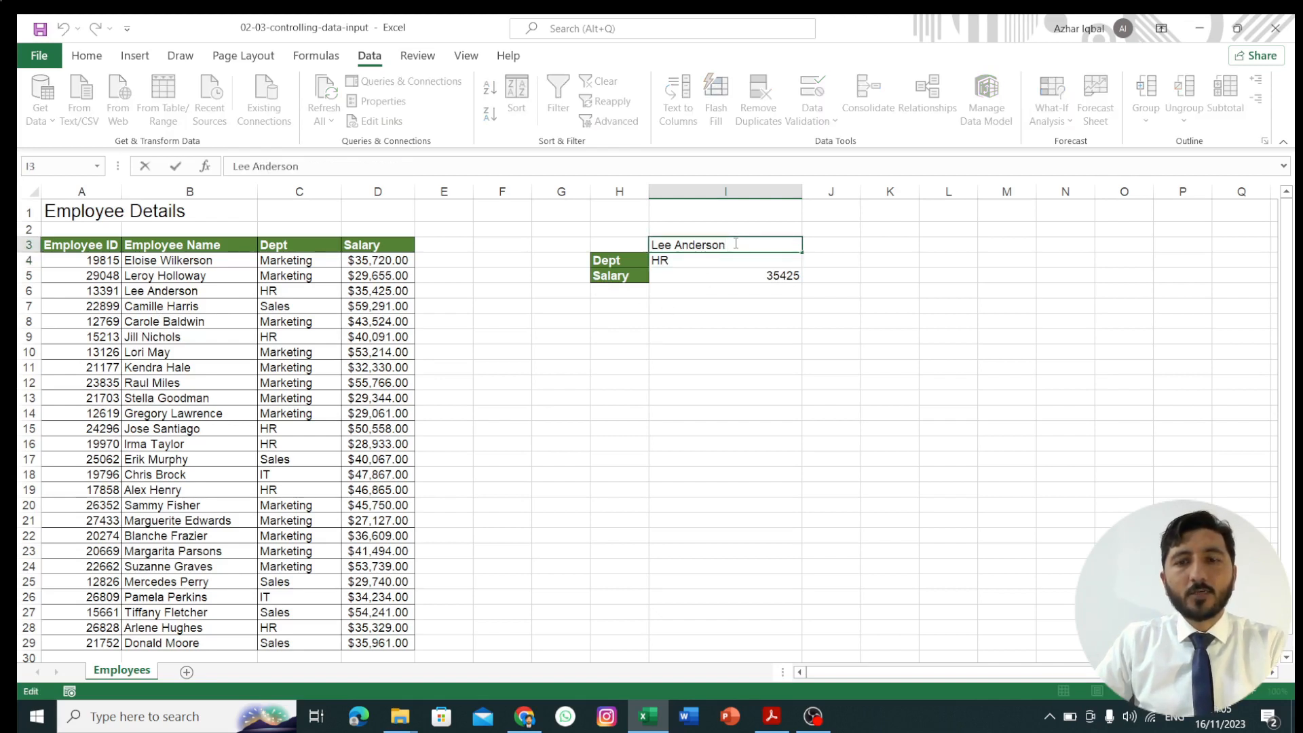
key("BackSpace")
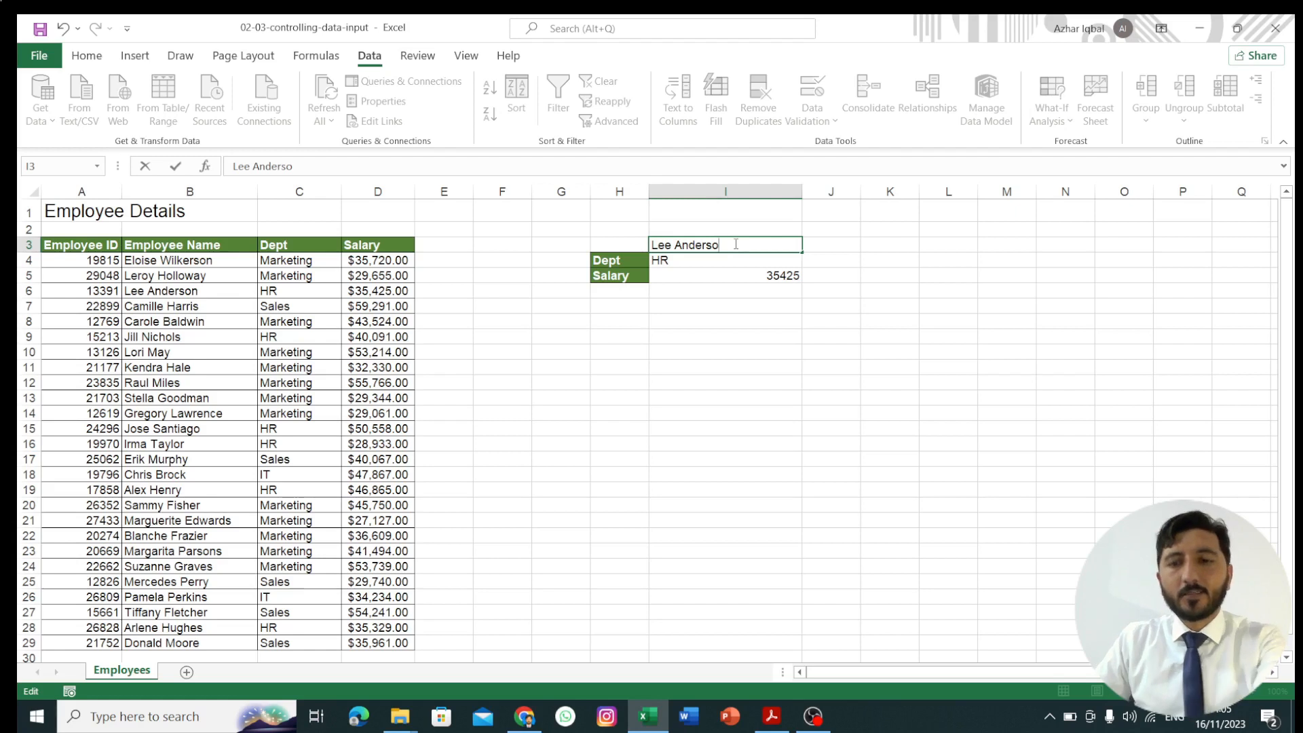
key("Return")
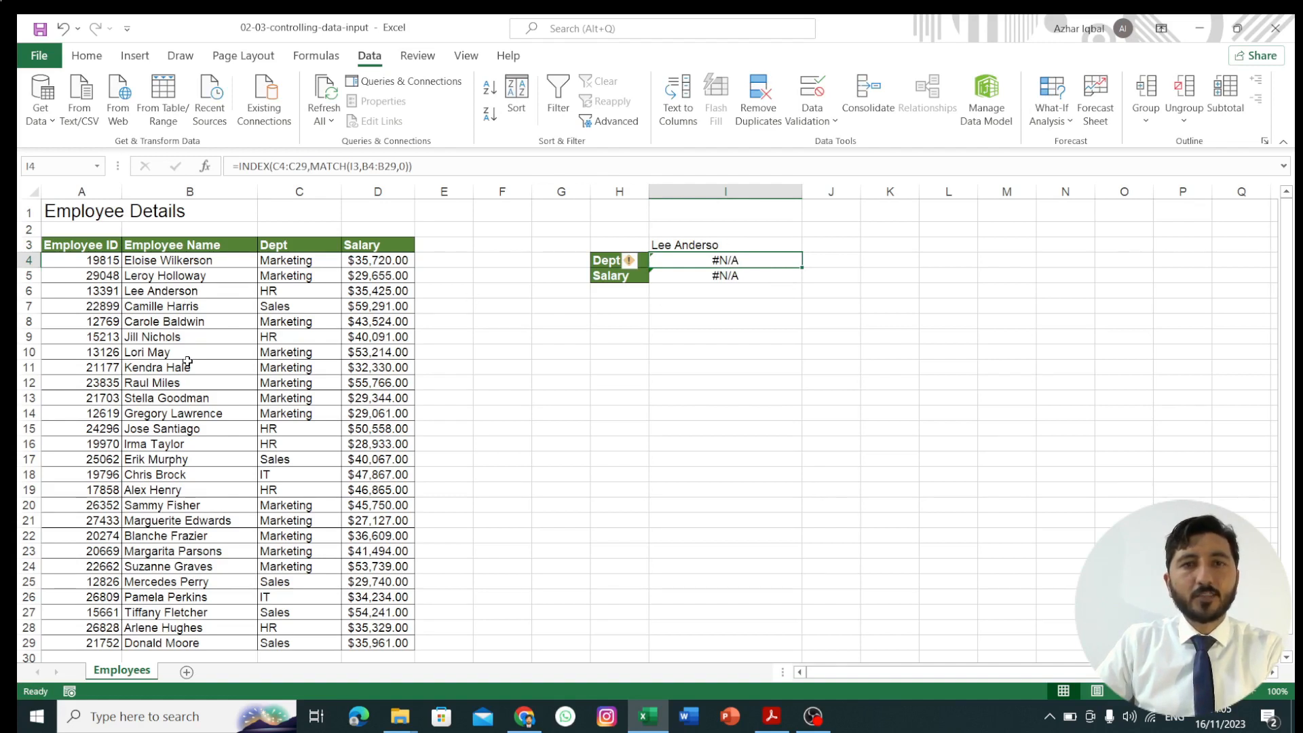
Clear the misspelt employee name from I3
left_click(722, 245)
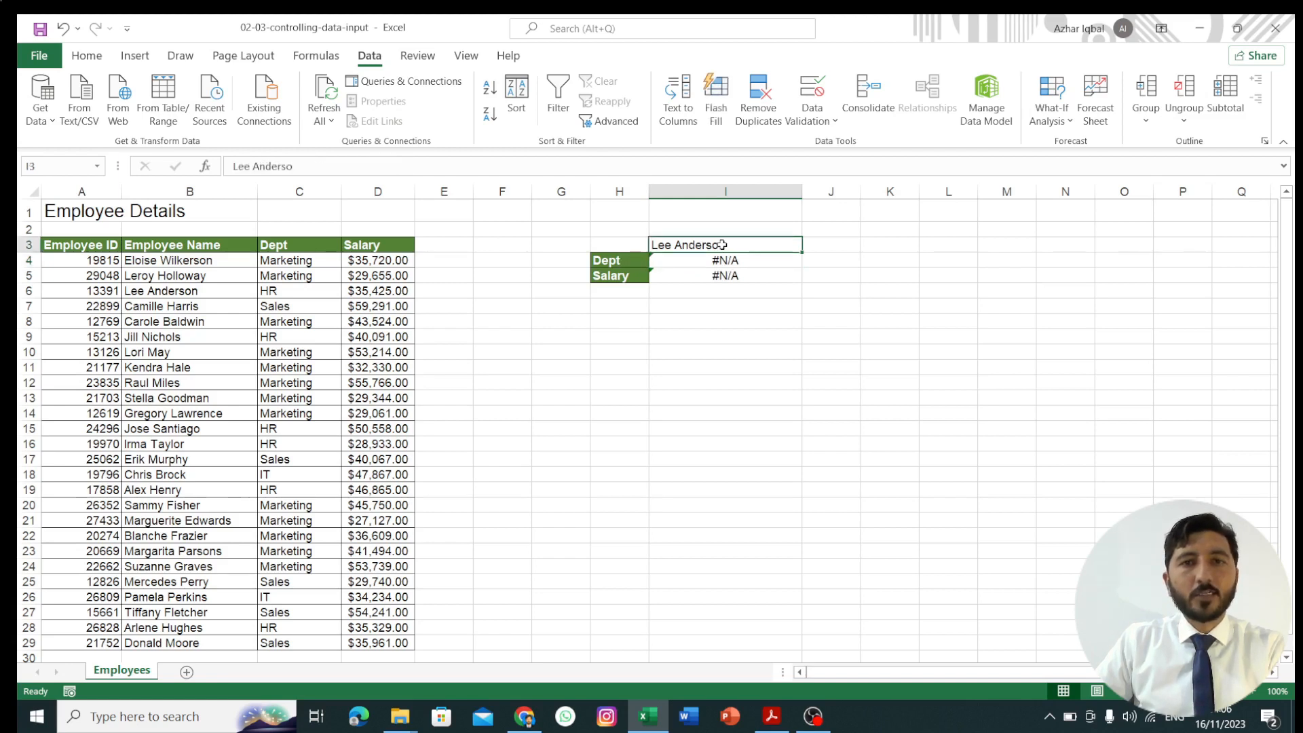
key("Delete")
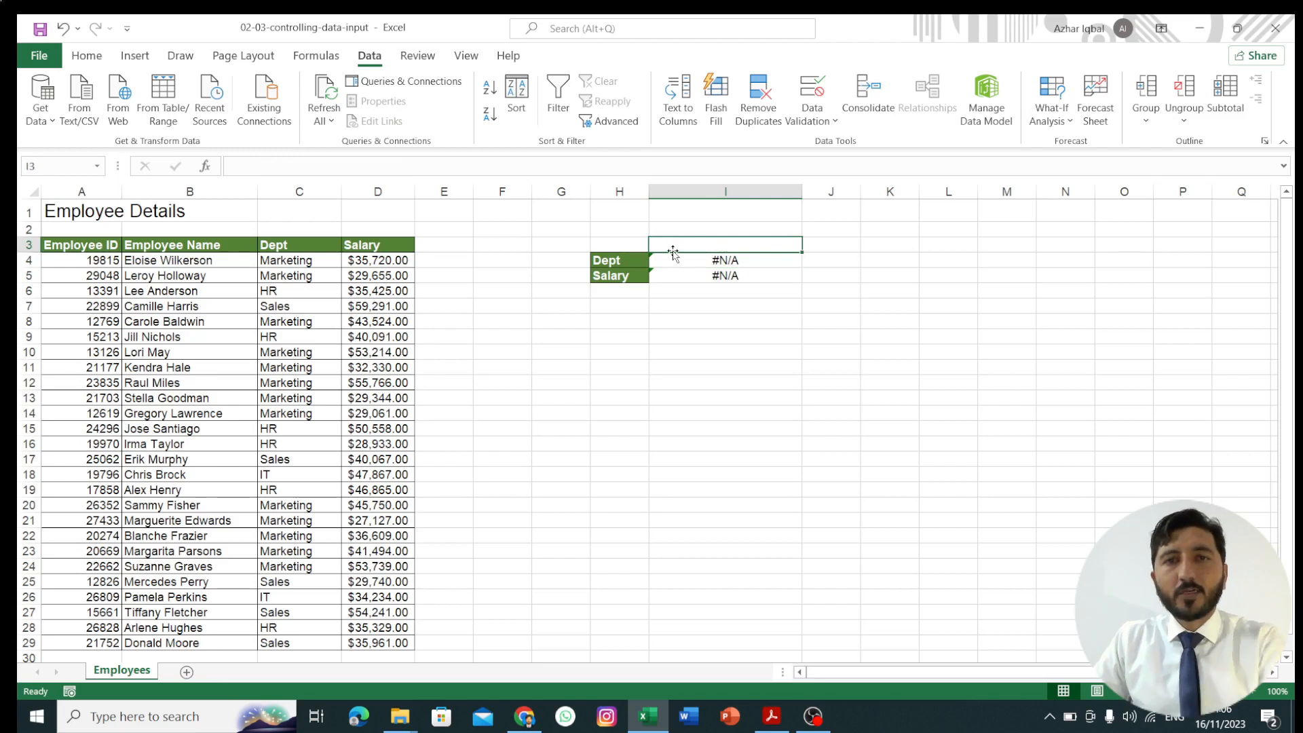
left_click(627, 241)
Add List data validation to I3 with the employee names in B4:B29 as its source
left_click(673, 243)
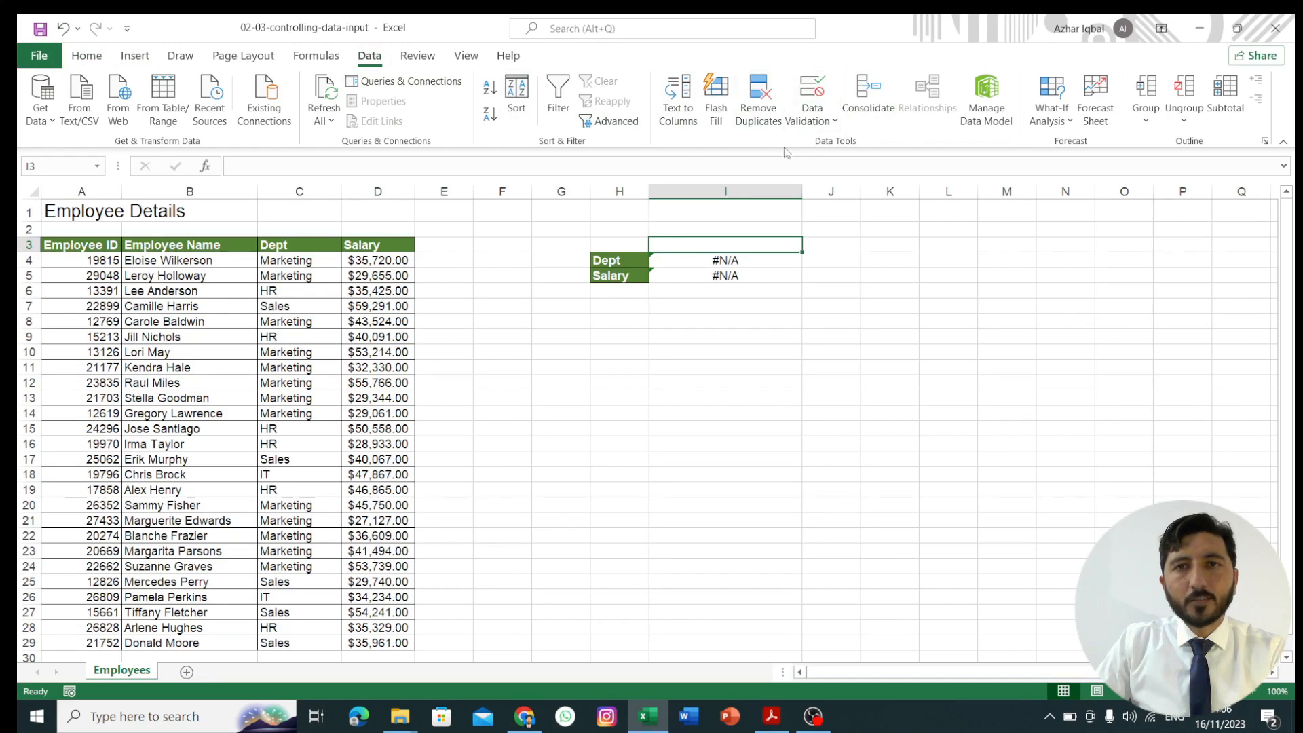
left_click(836, 122)
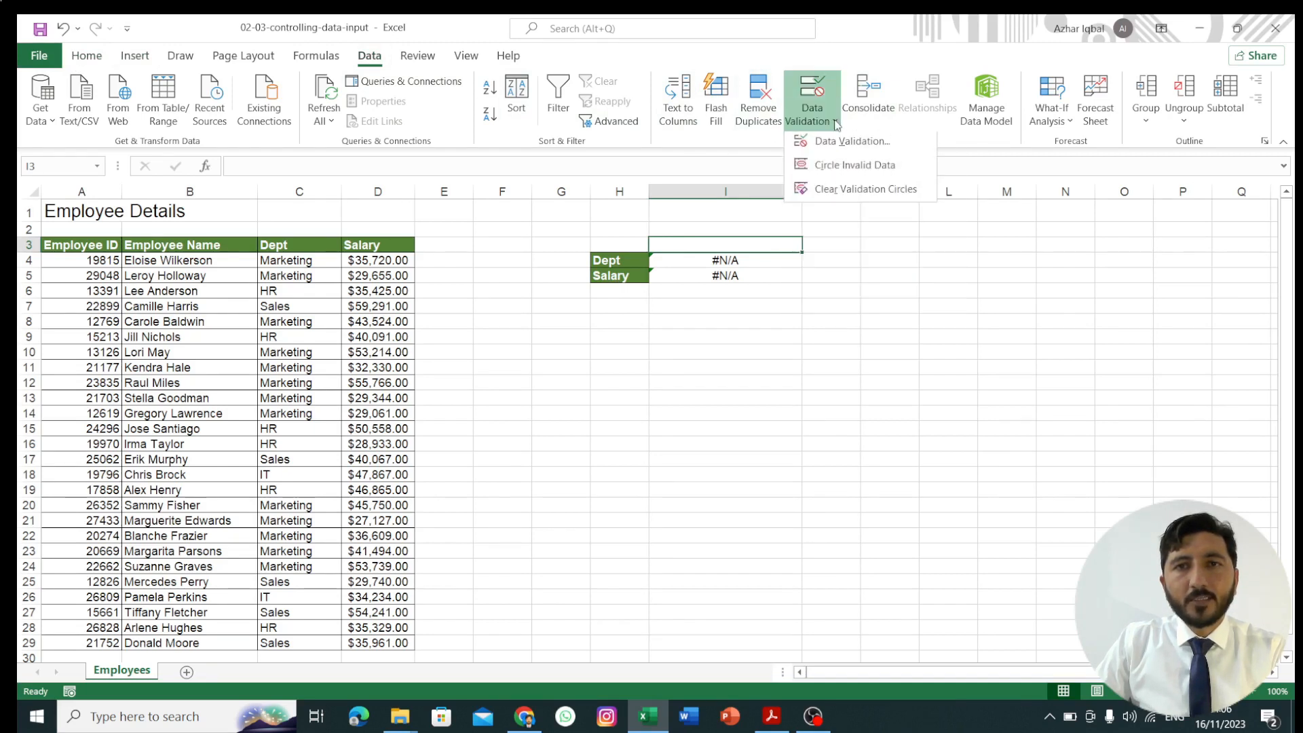
left_click(859, 147)
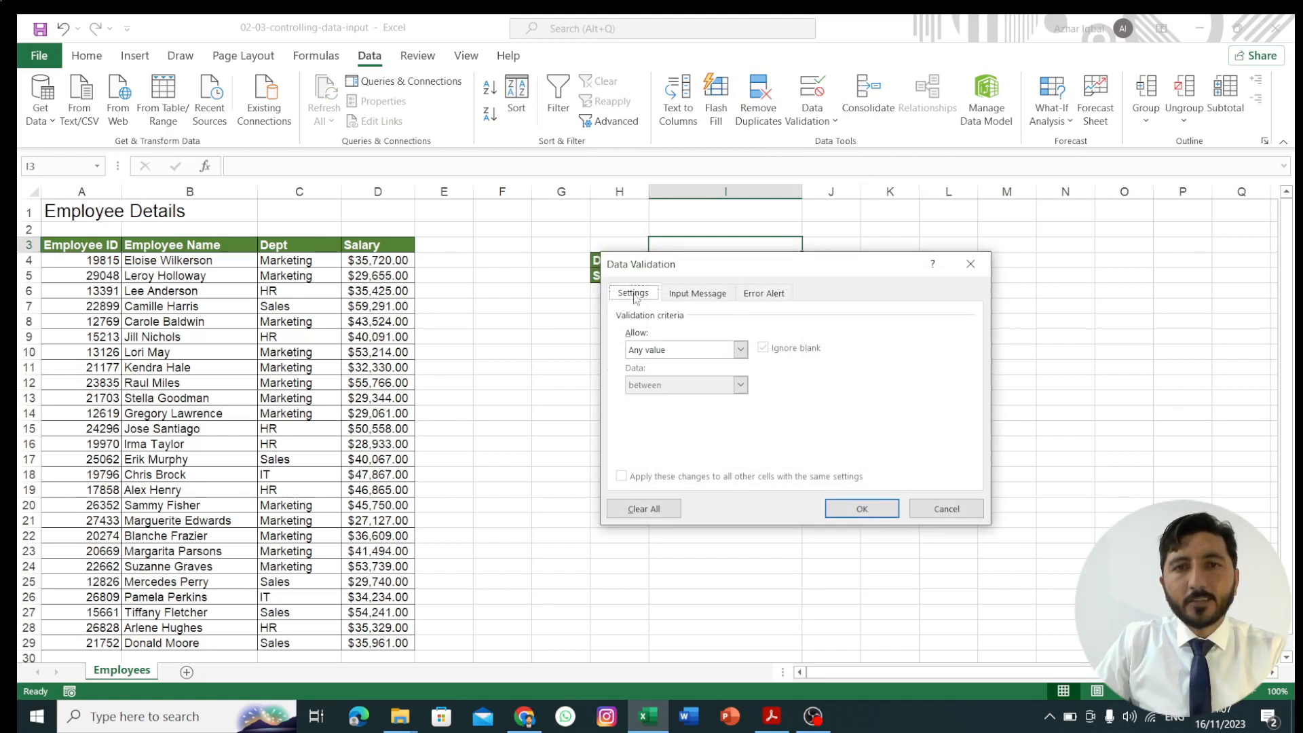
left_click(740, 350)
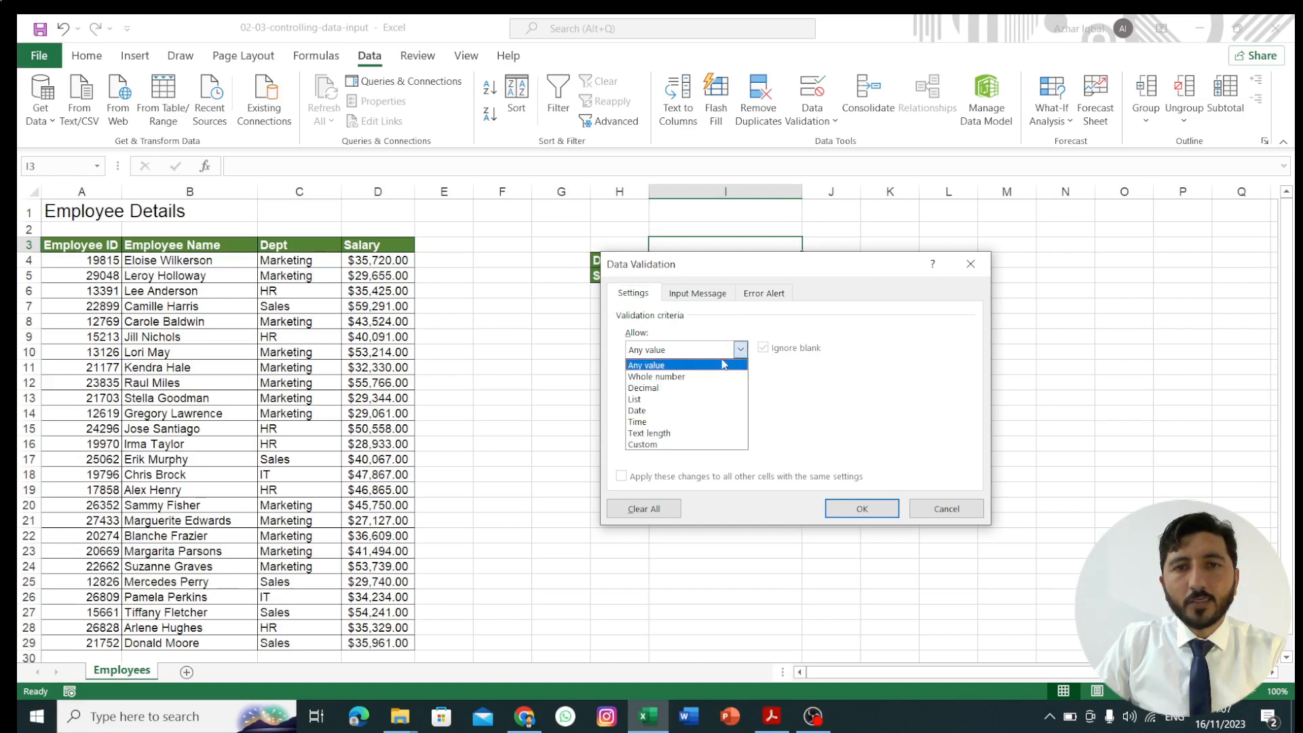
left_click(677, 399)
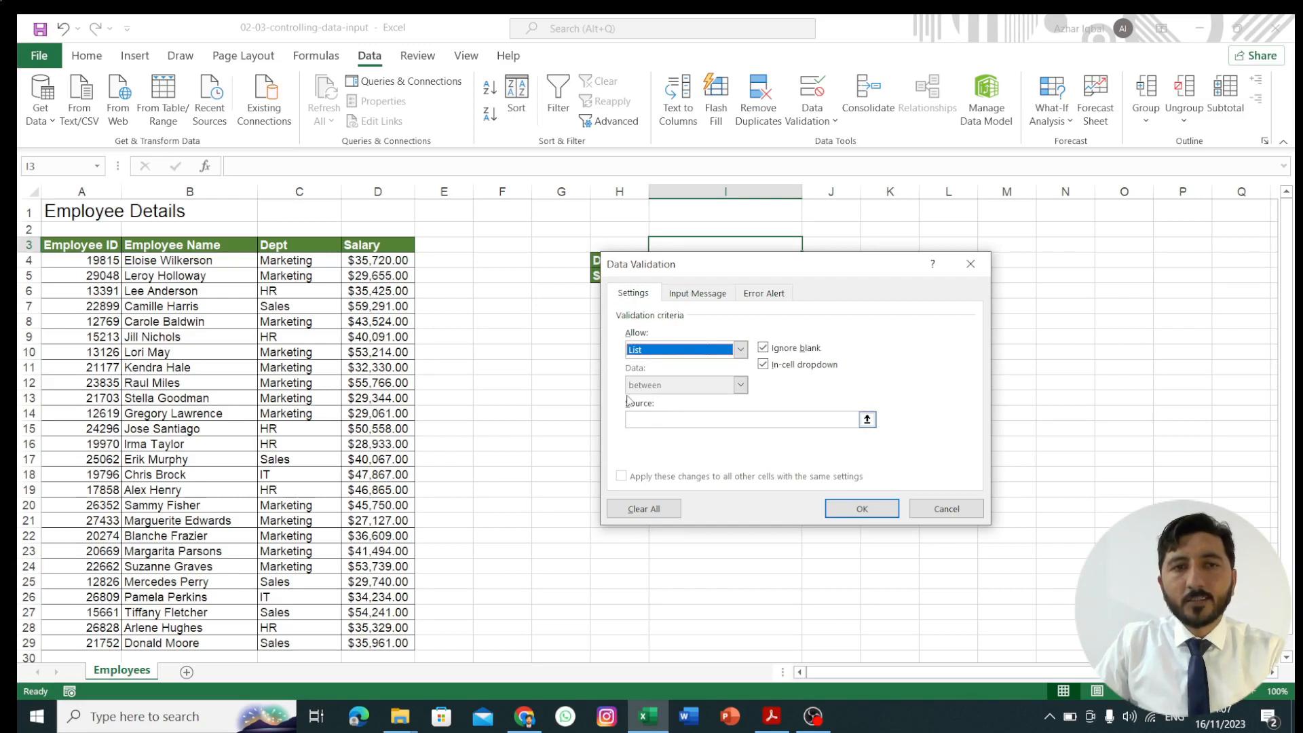
left_click(670, 420)
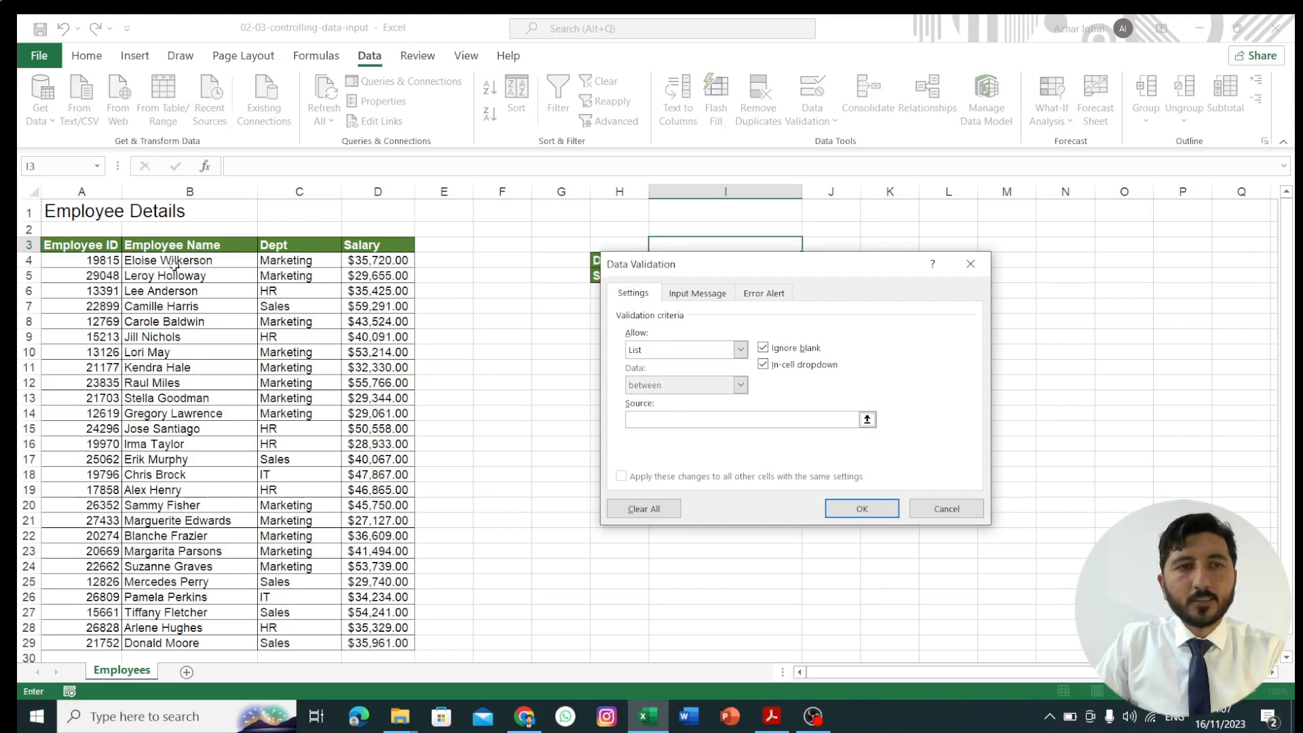
left_click_drag(173, 262, 198, 645)
left_click(862, 509)
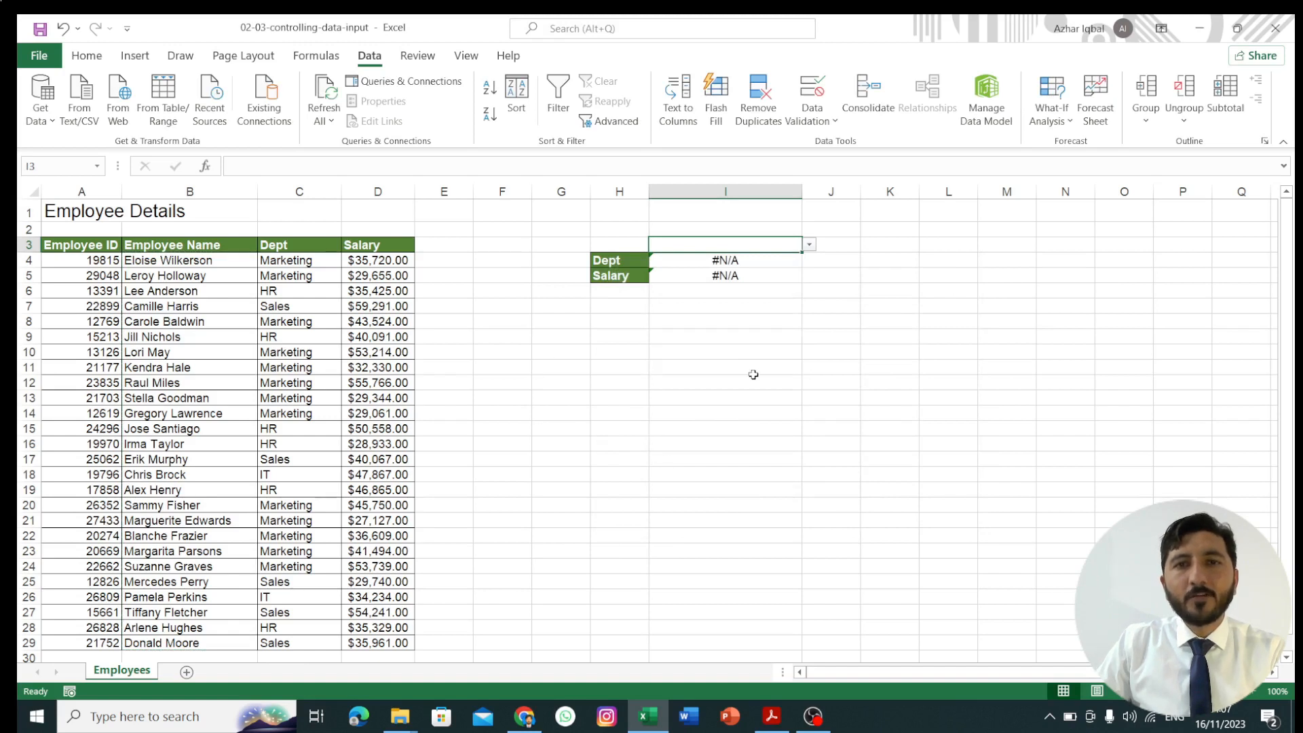
Test the in-cell list in I3 by choosing the employee from row 6, followed by the employee from row 8
left_click(810, 246)
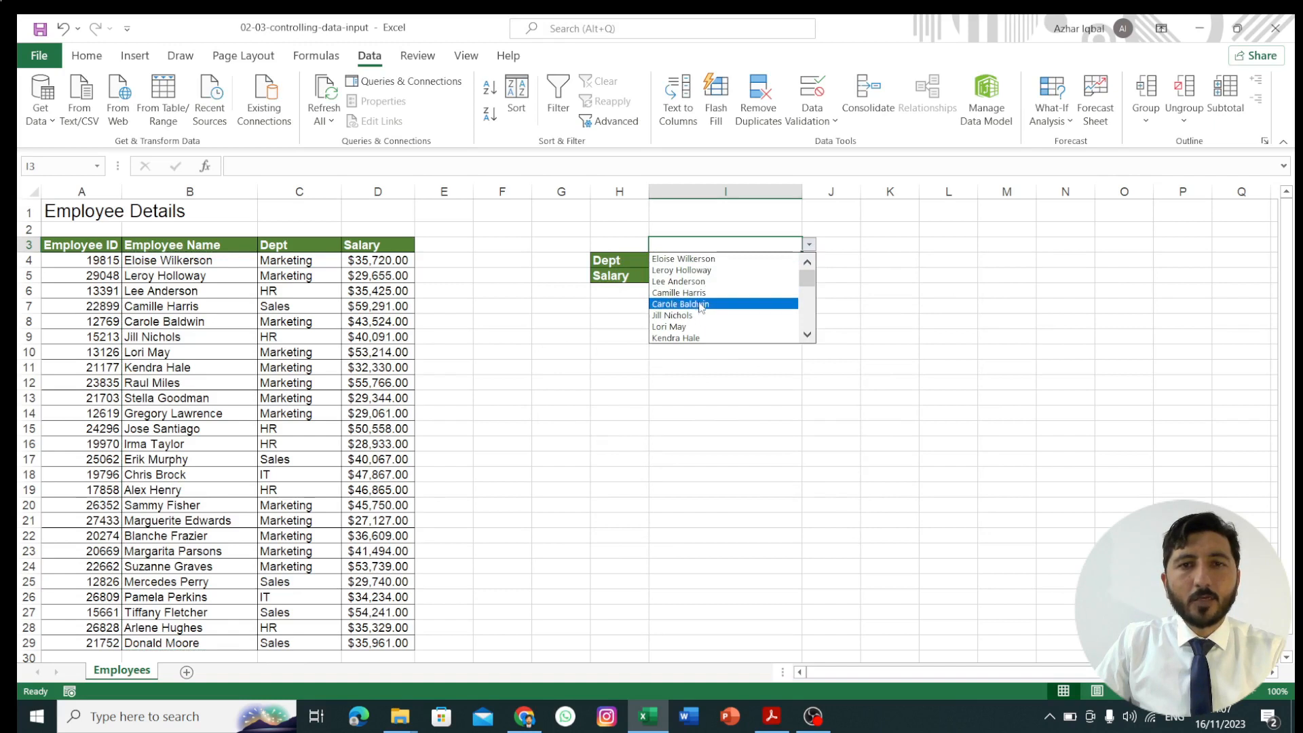
left_click(697, 281)
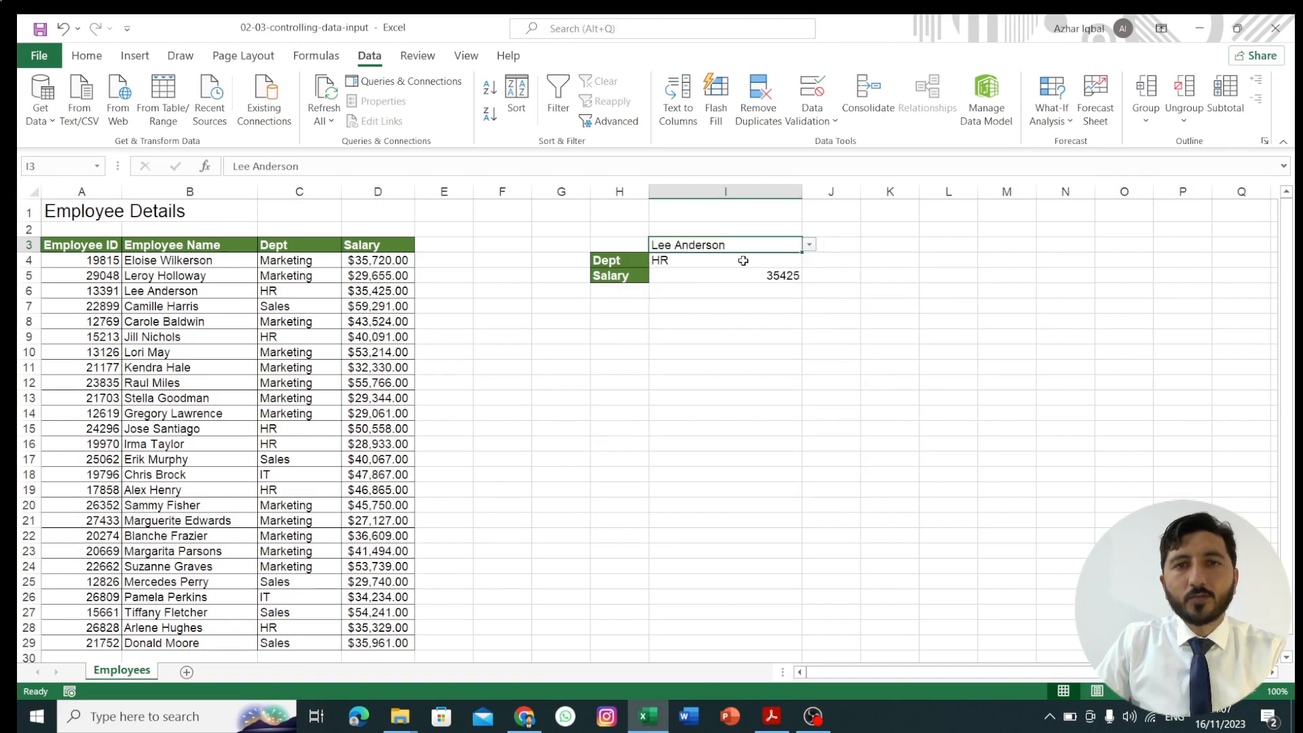
left_click(810, 244)
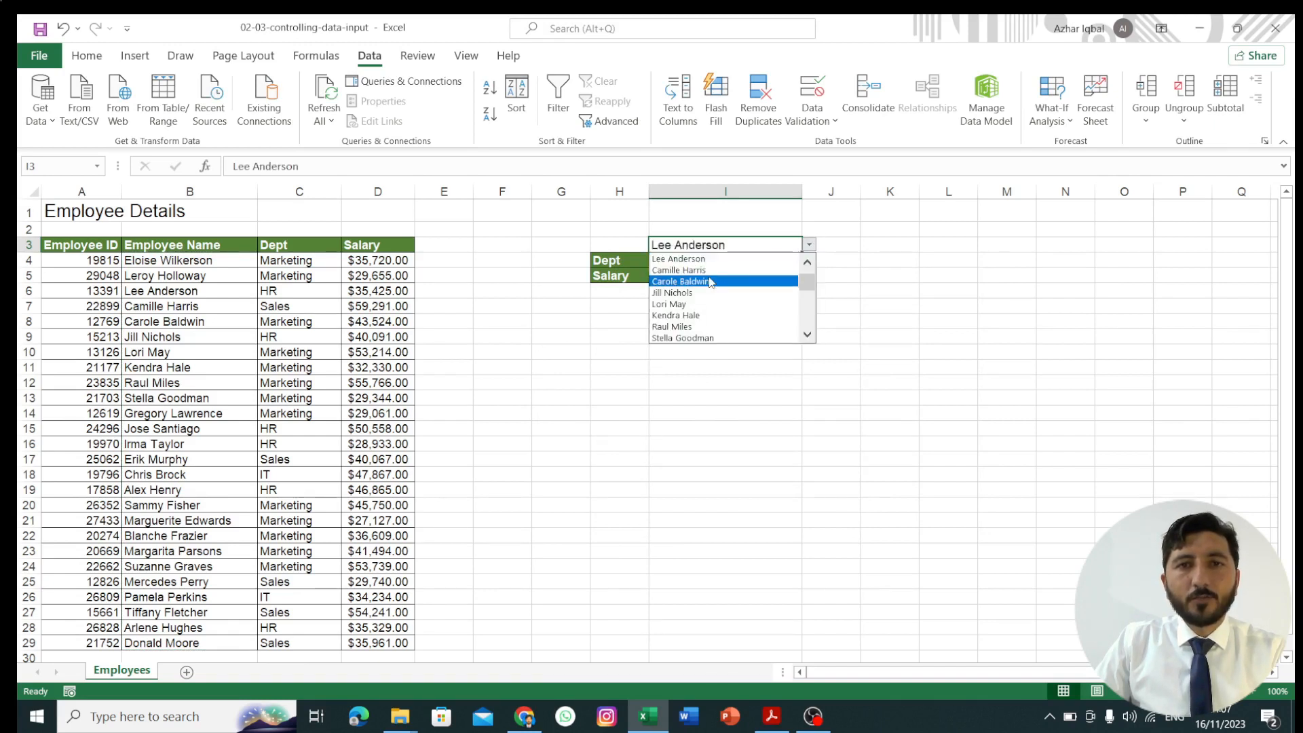
left_click(711, 281)
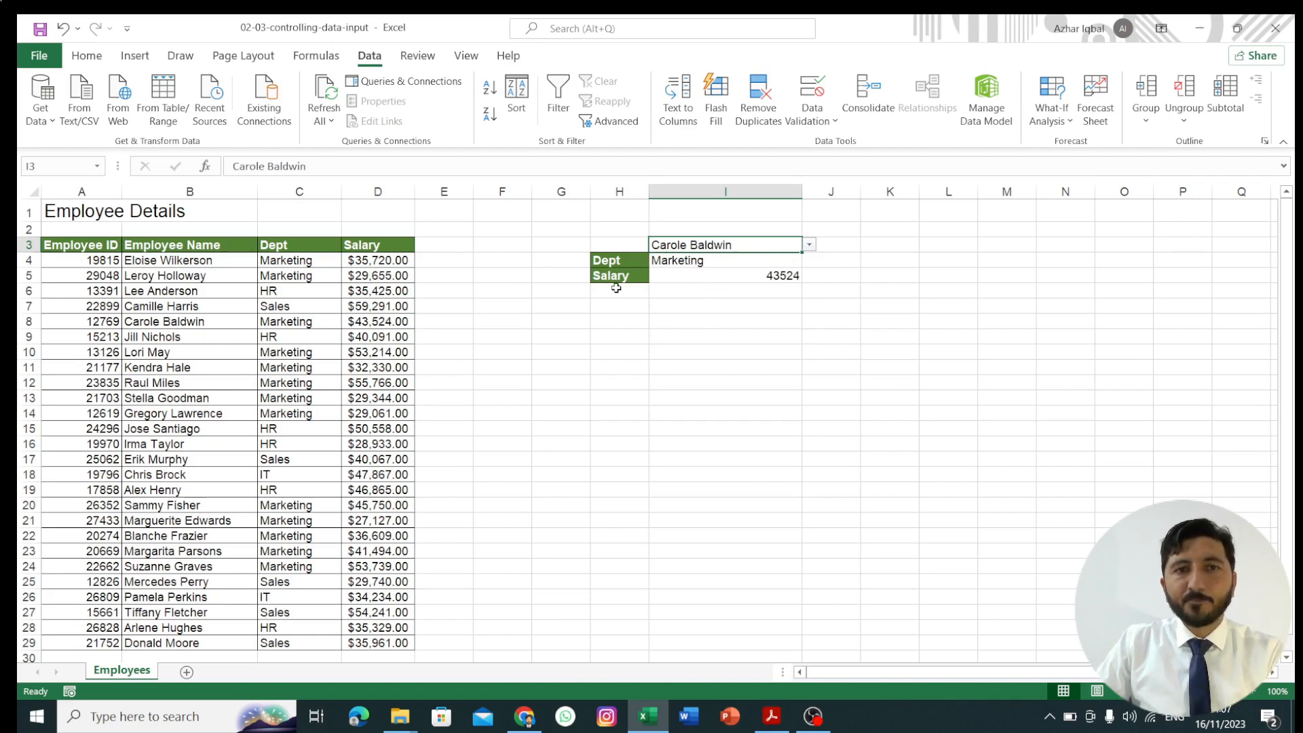
left_click(412, 348)
left_click(385, 291)
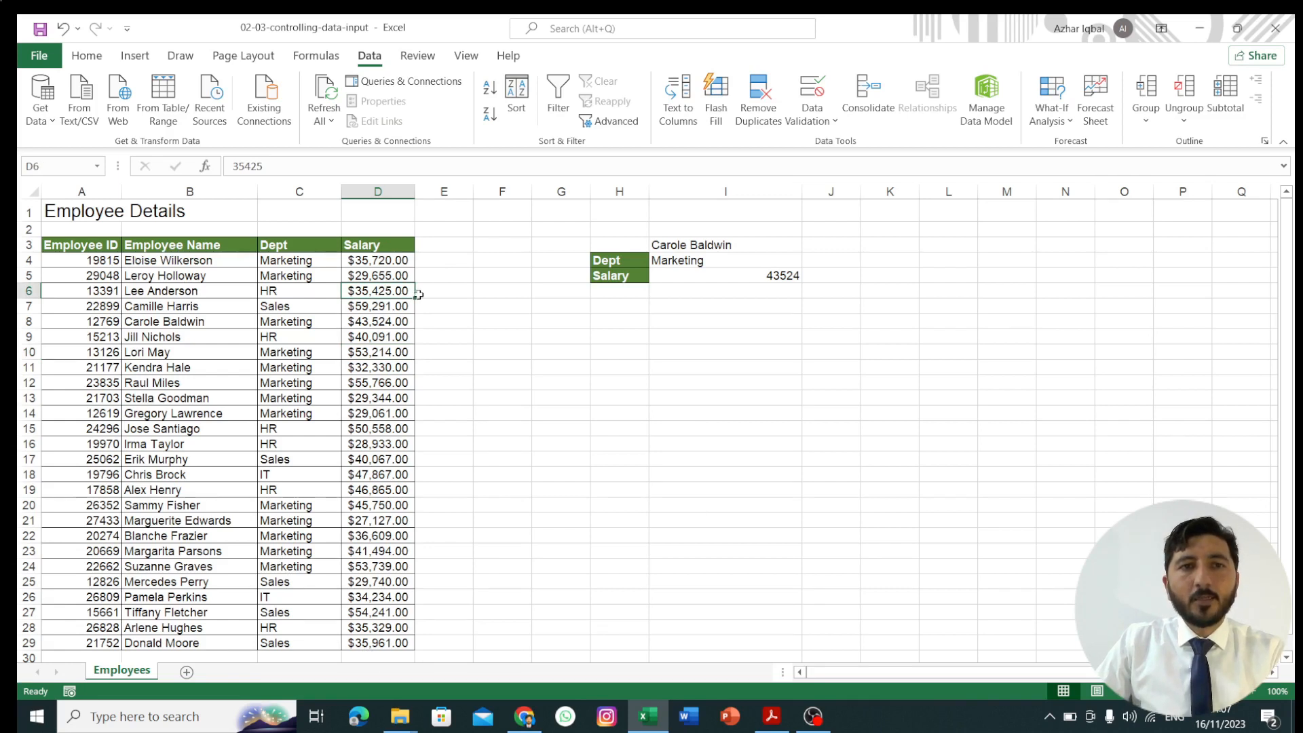
left_click(316, 296)
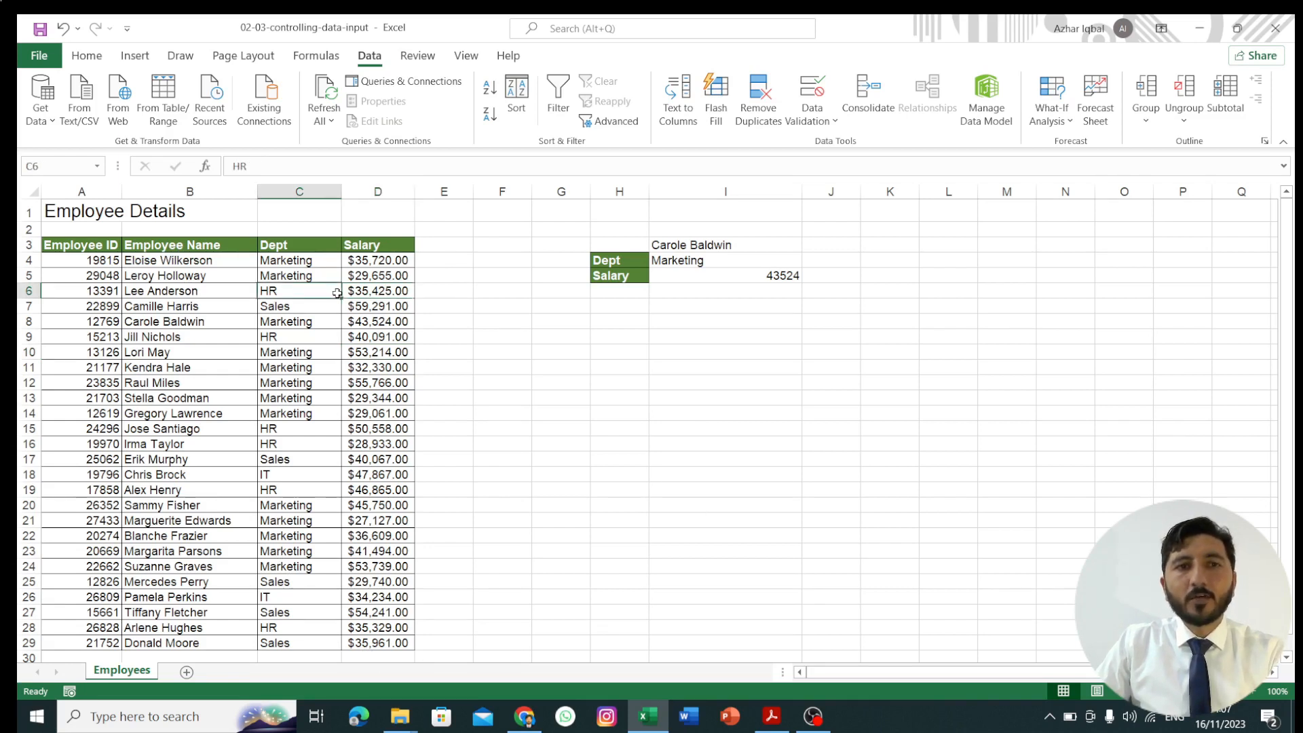
Test whether the Dept value in C6 can be edited by appending "csd" and removing it again
double_click(328, 292)
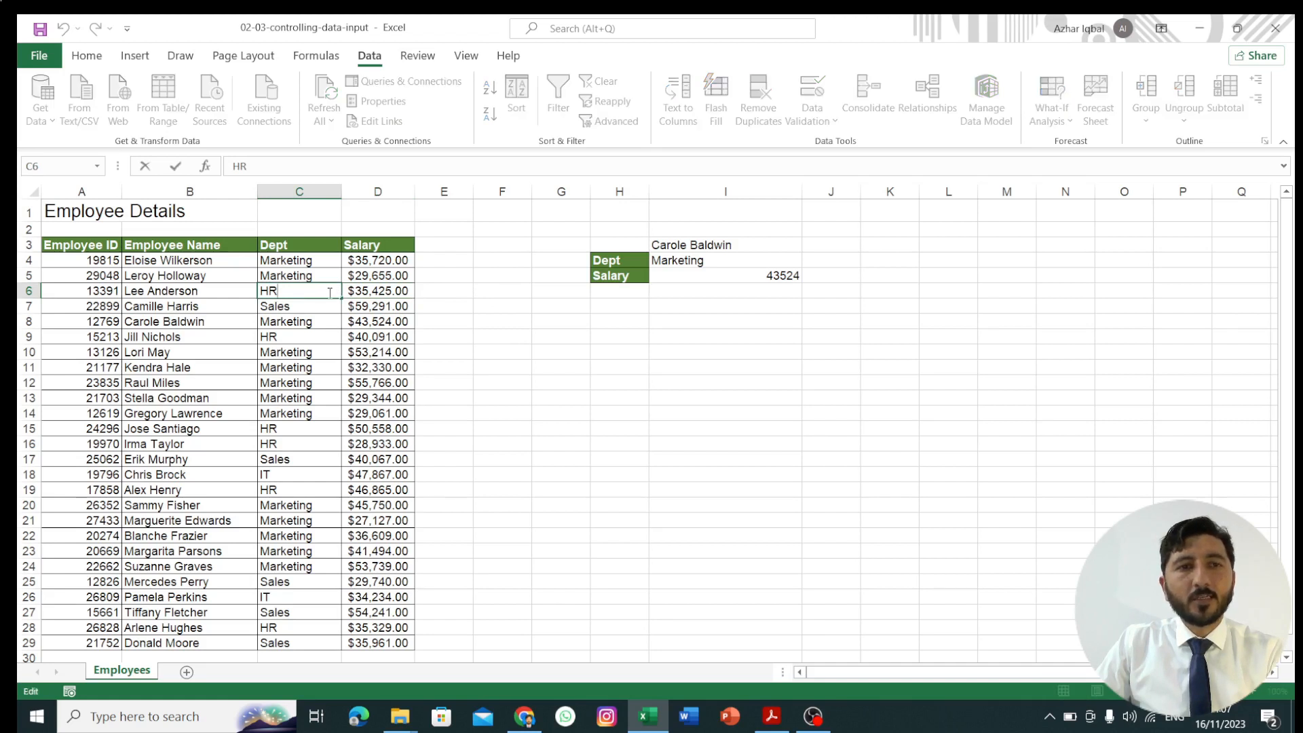
type("csdf")
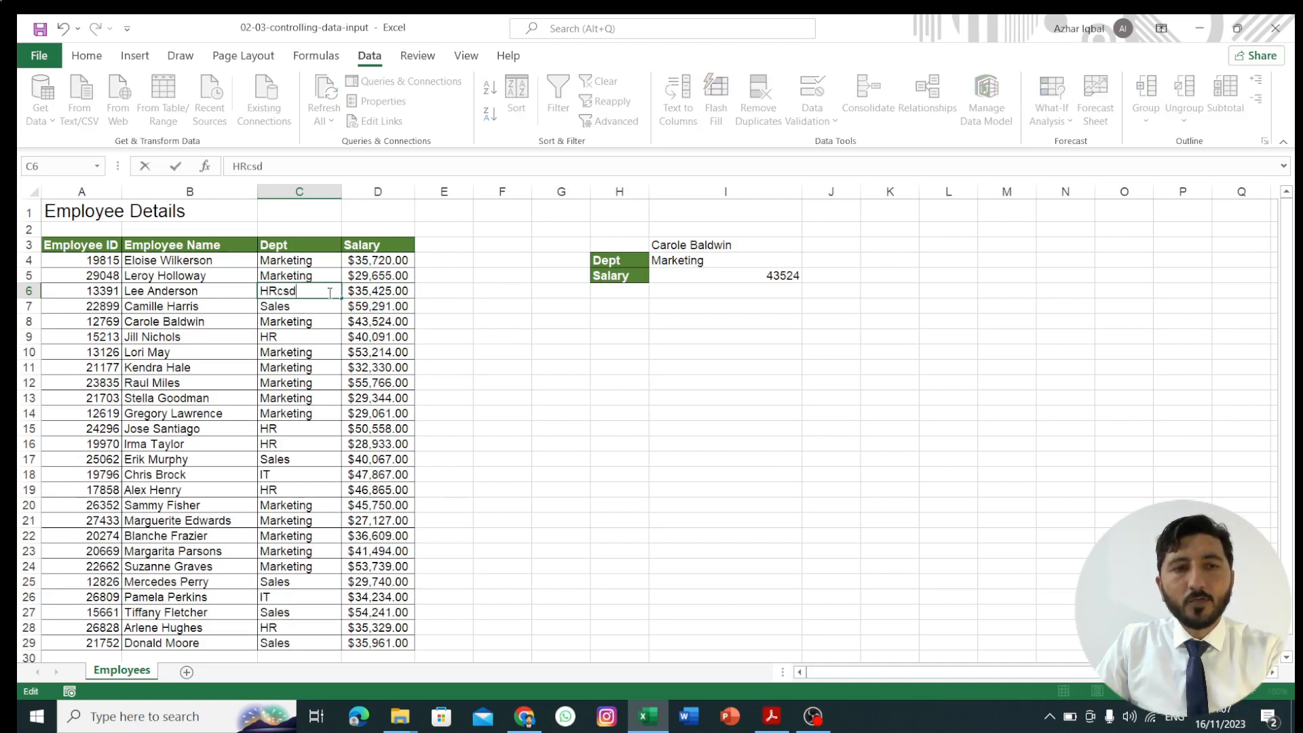
key("BackSpace")
key("BackSpace")
key("BackSpace")
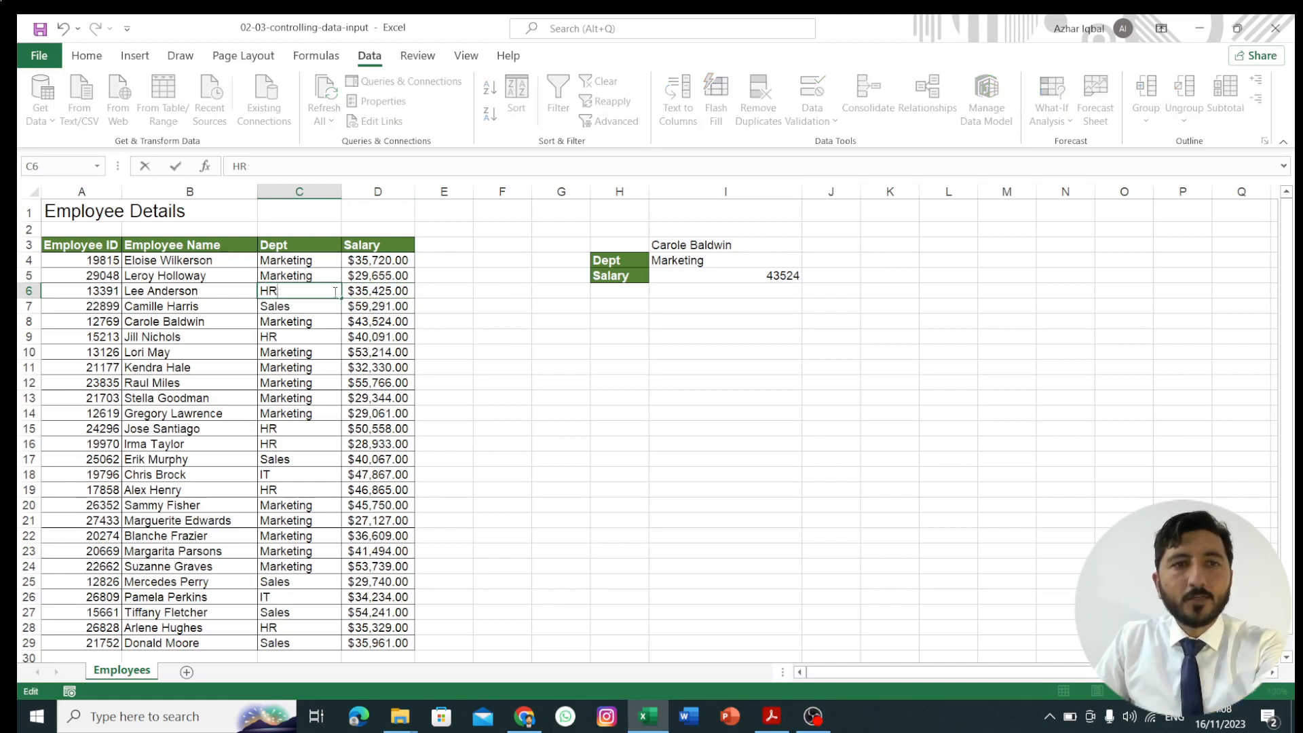
Enter the trial text "dfgds" in blank cell F7, try another entry in F9, and clear both cells
left_click(503, 305)
type("dfgds")
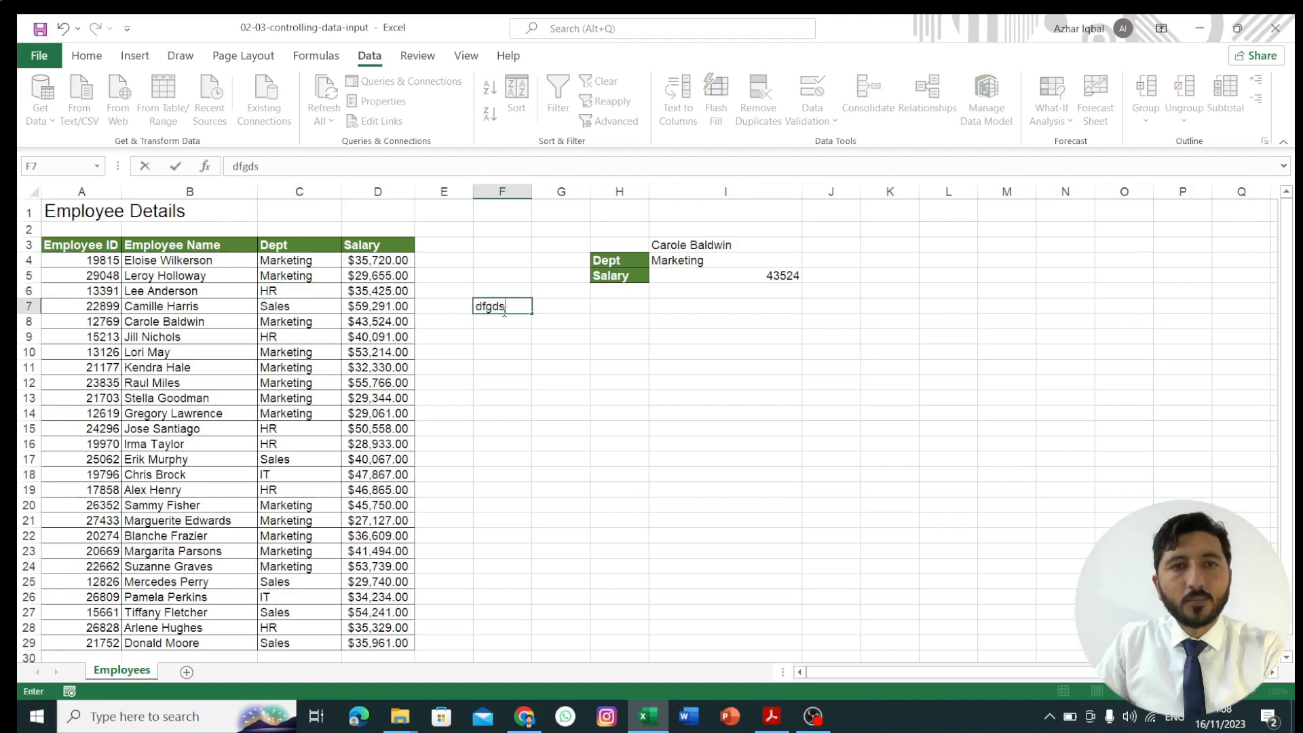
left_click(500, 338)
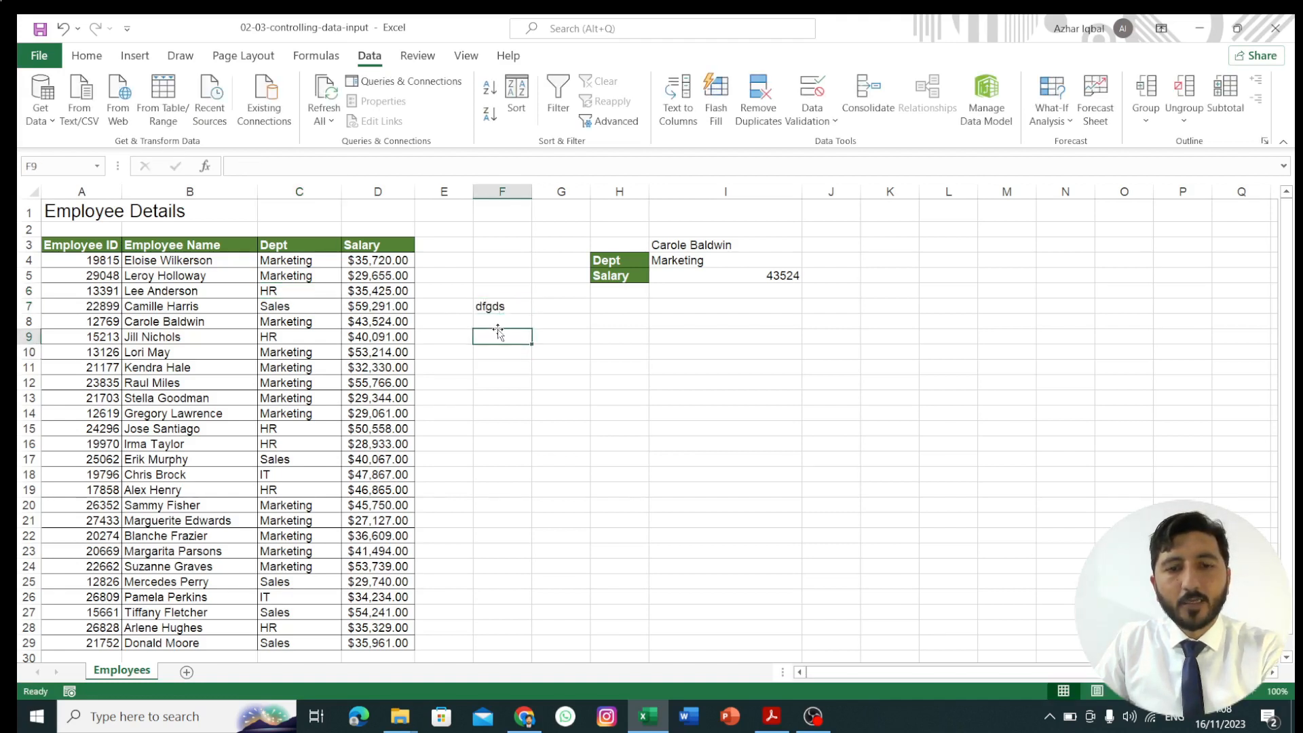
type("rrddt")
key("BackSpace")
key("BackSpace")
left_click(510, 310)
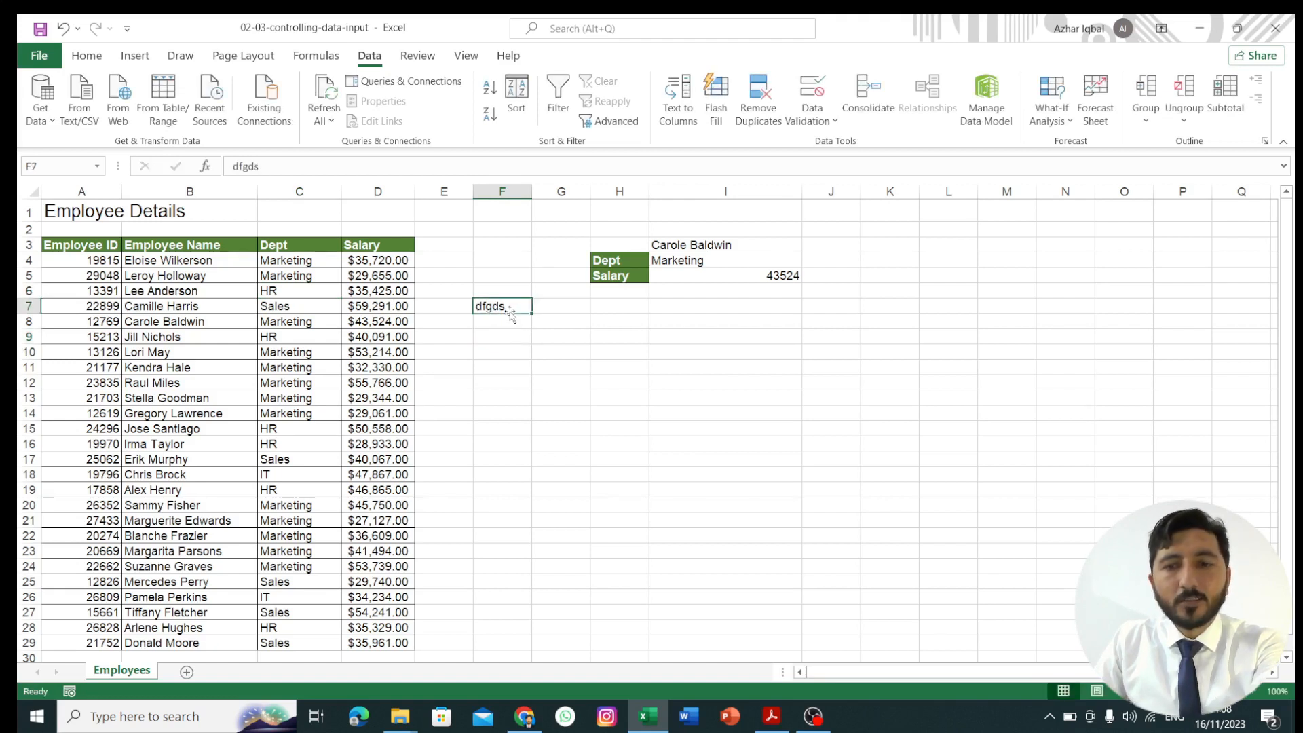
key("BackSpace")
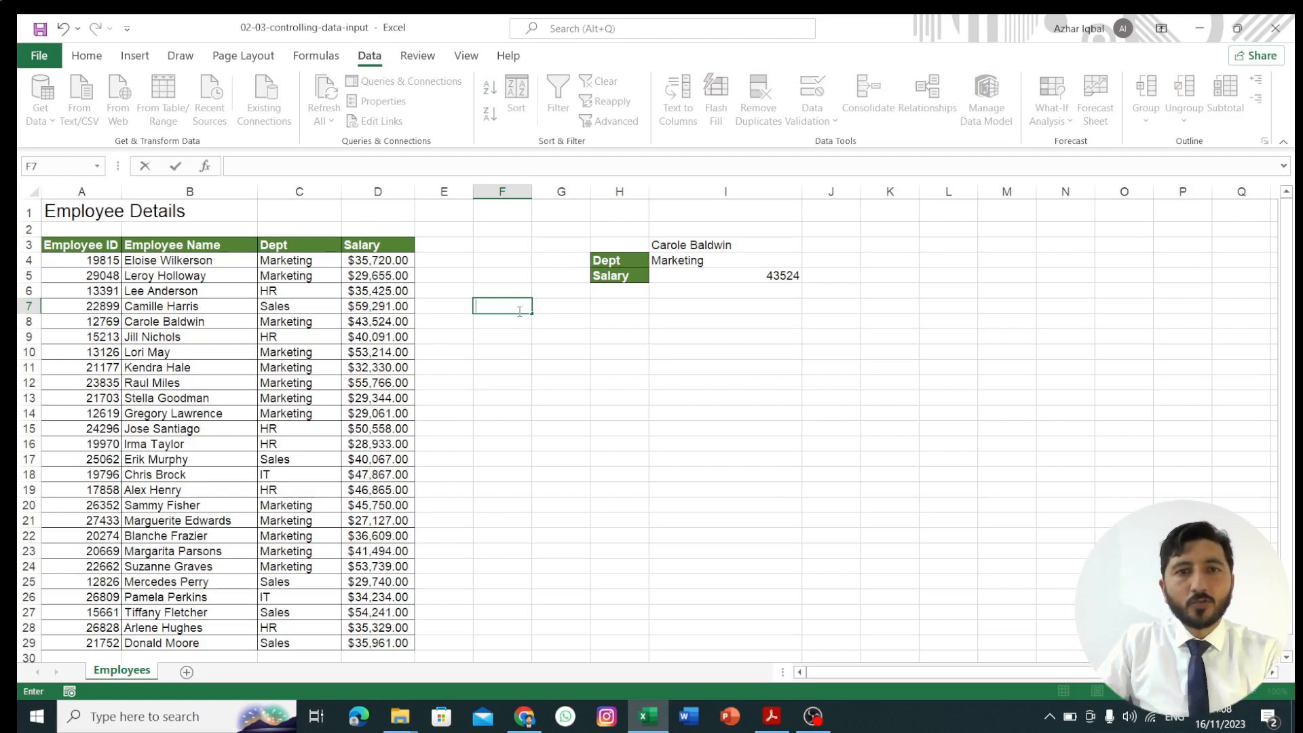
Inspect the Salary and Dept lookup formulas in I5 and I4
left_click(694, 273)
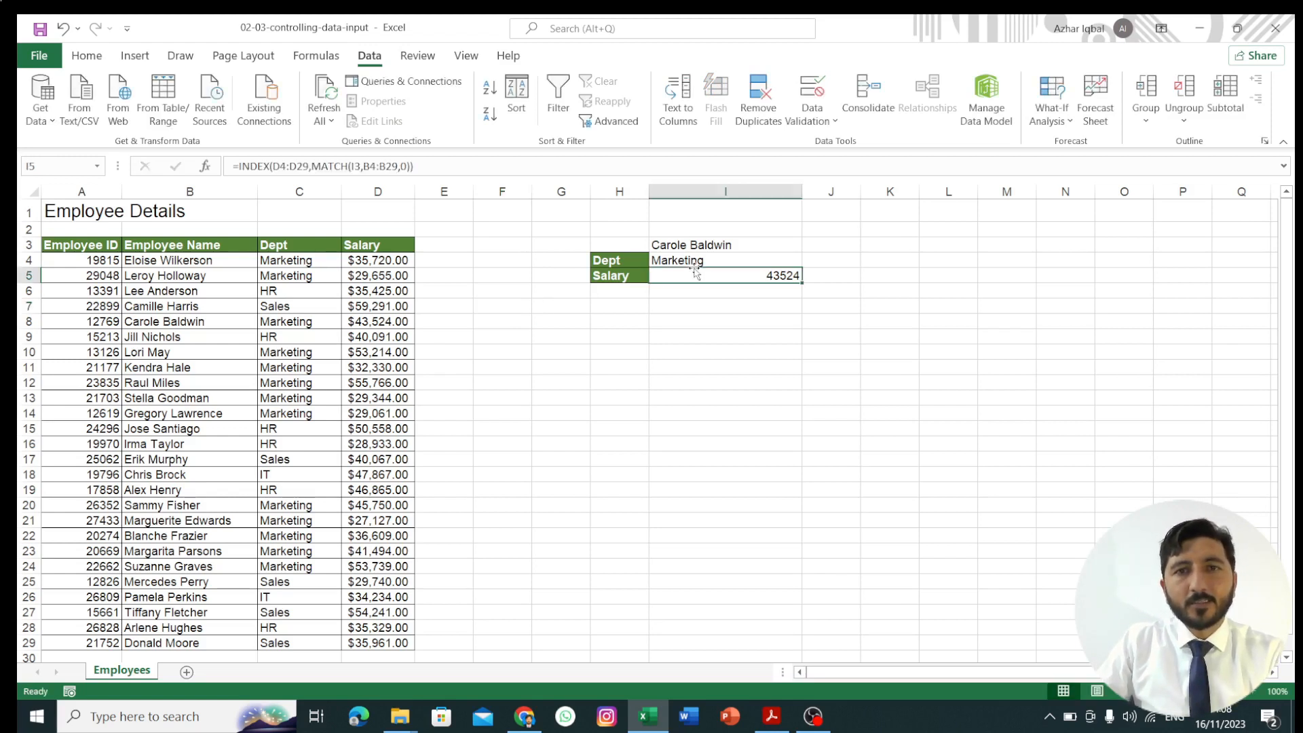
left_click(699, 260)
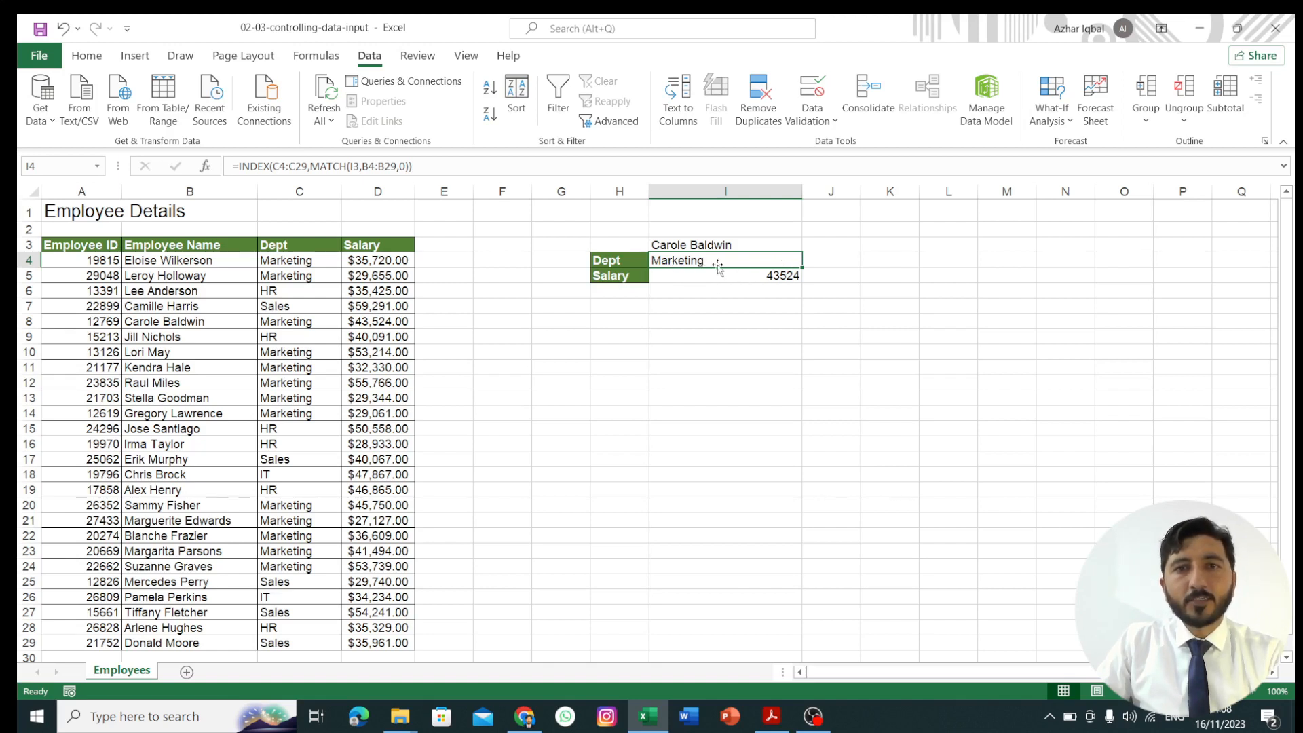
left_click(248, 358)
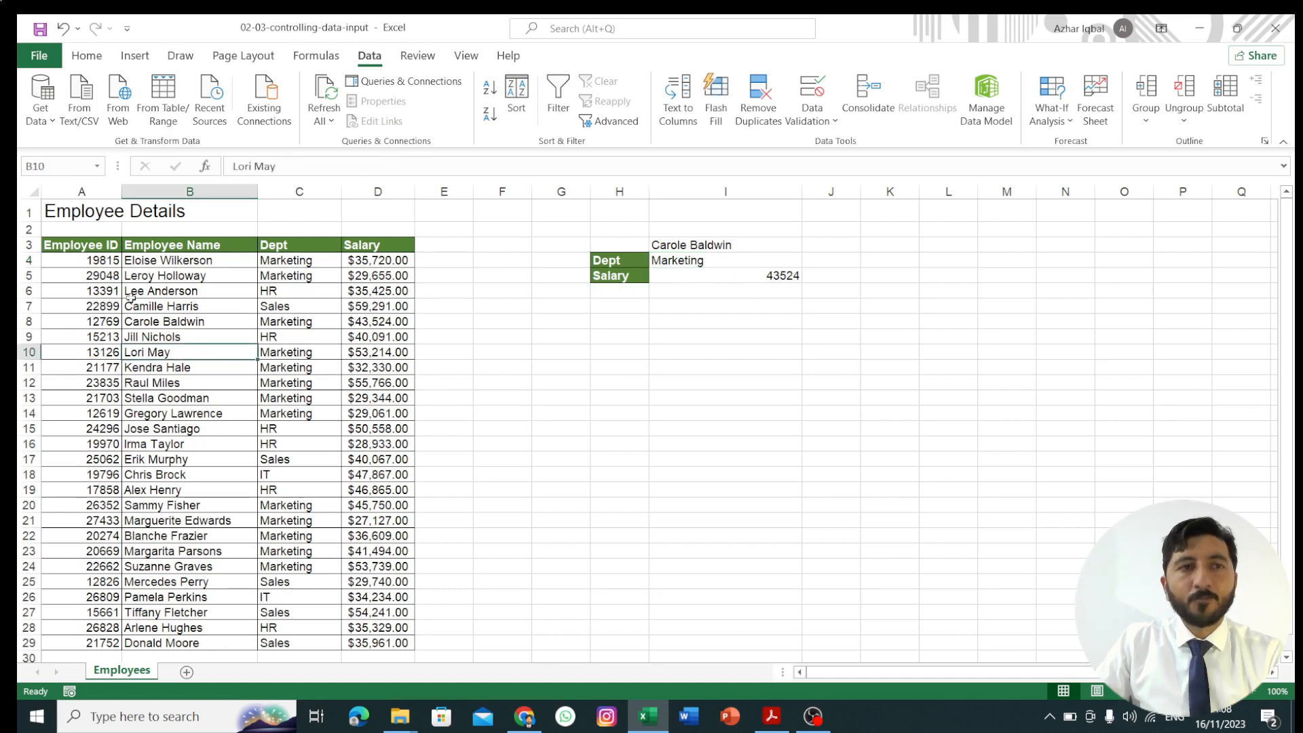
left_click(116, 292)
Turn off the Locked protection setting for the whole employee table, A3:D29
left_click_drag(67, 247, 405, 643)
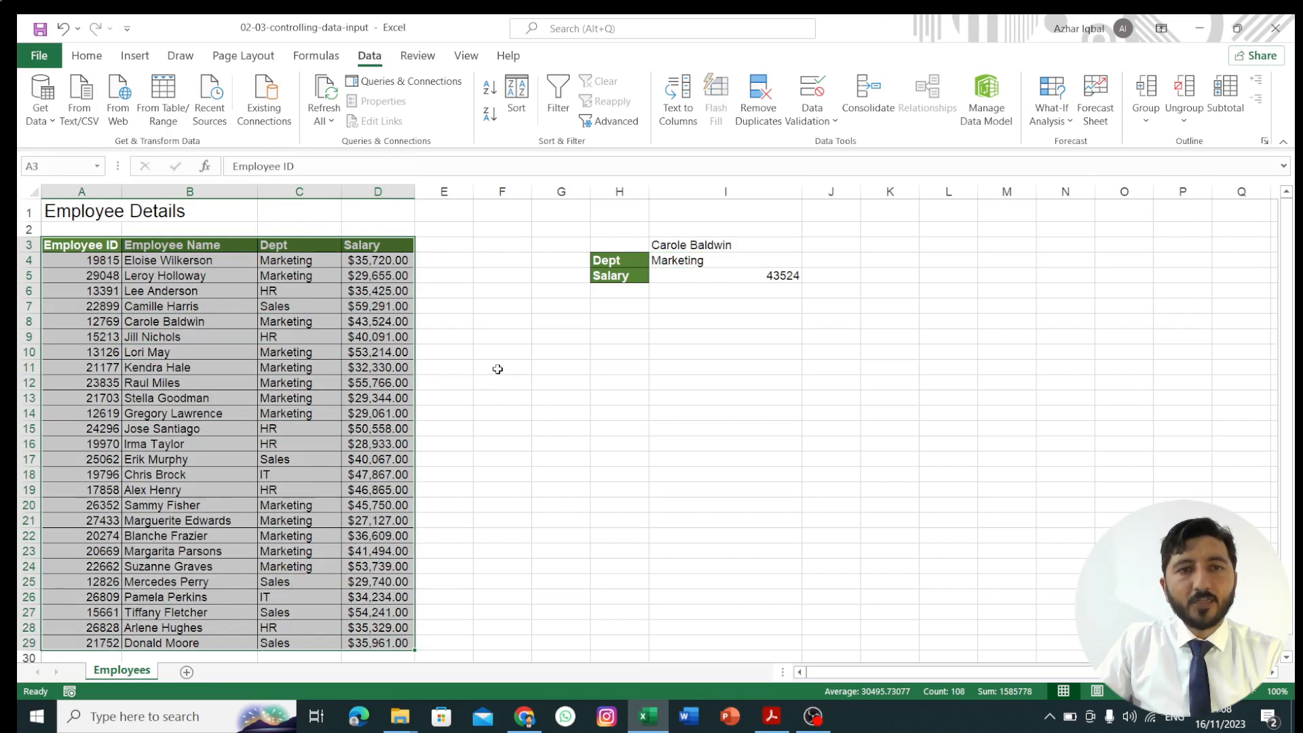
right_click(328, 321)
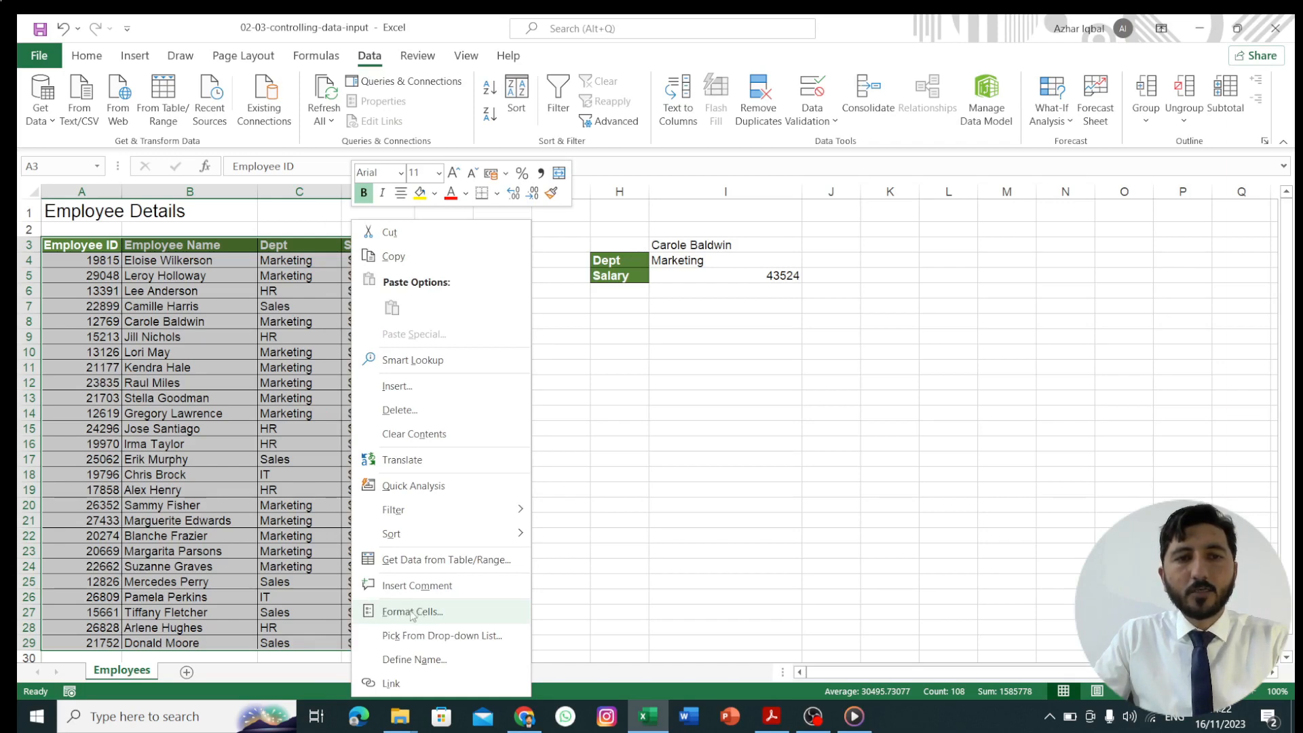
left_click(412, 615)
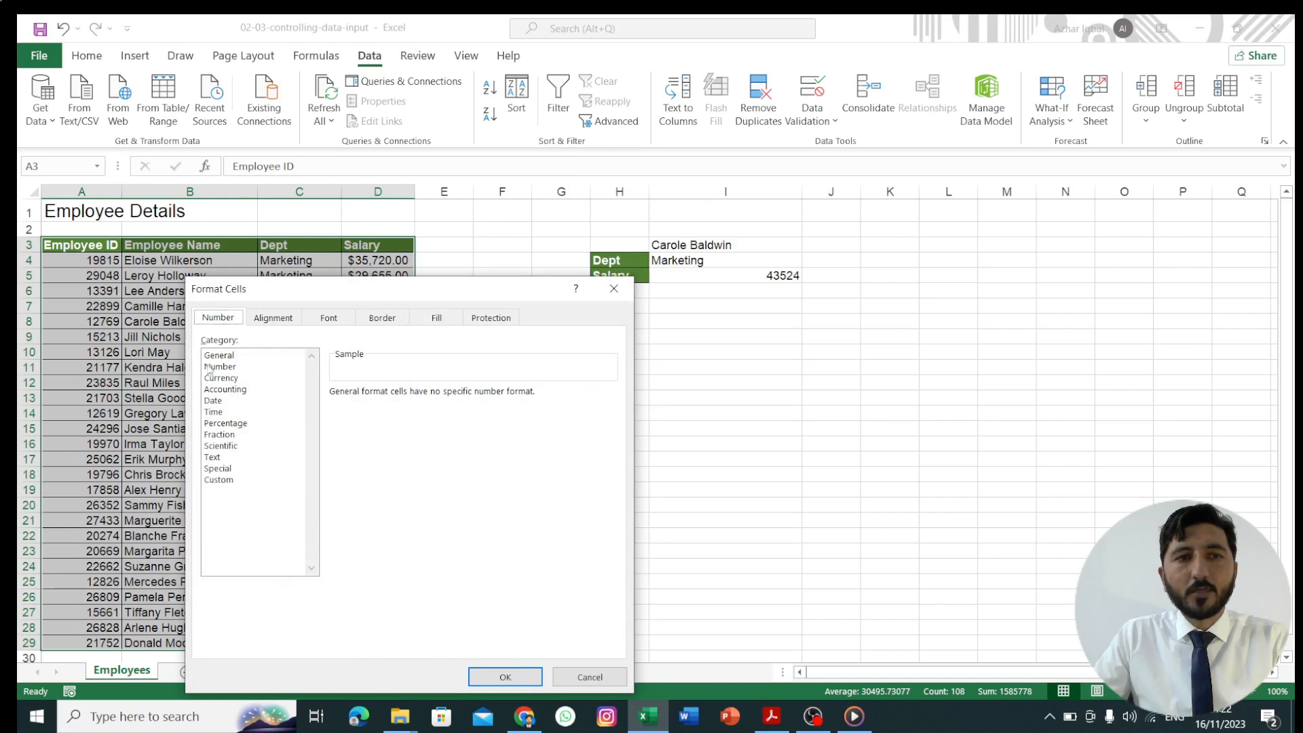
left_click(482, 319)
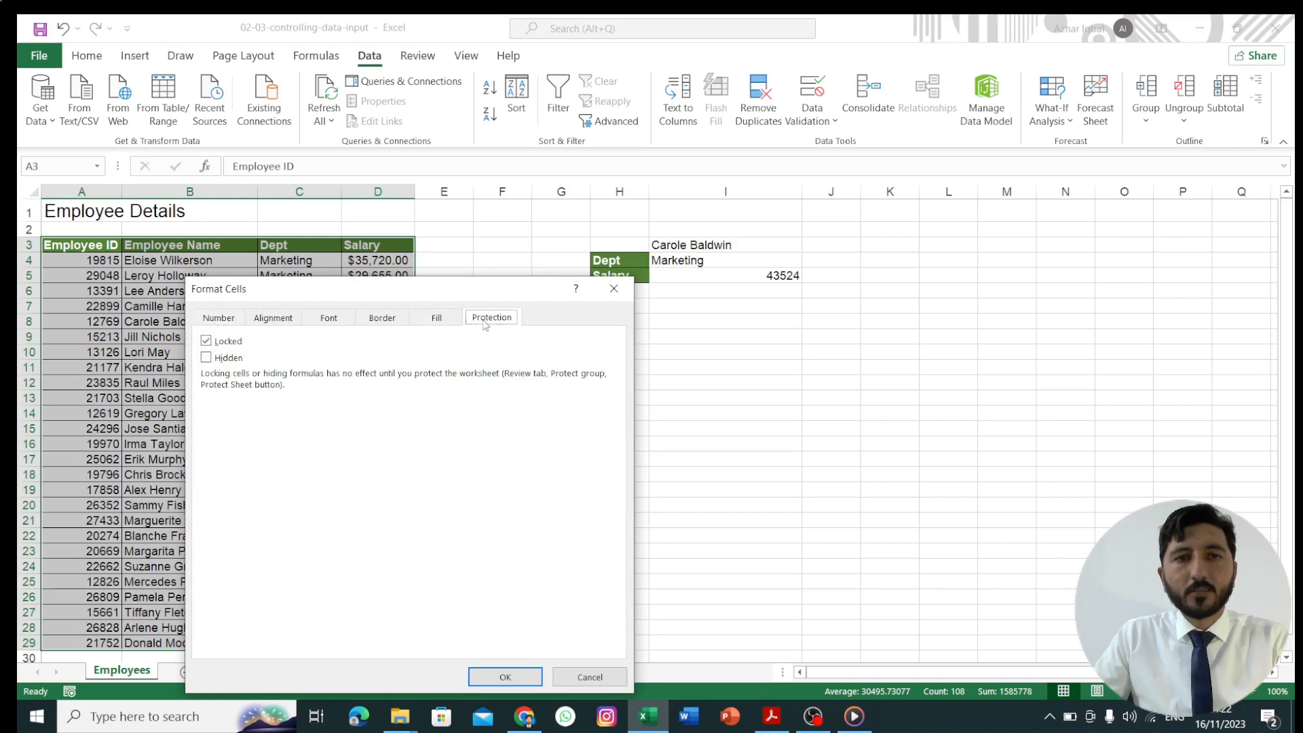
left_click(207, 341)
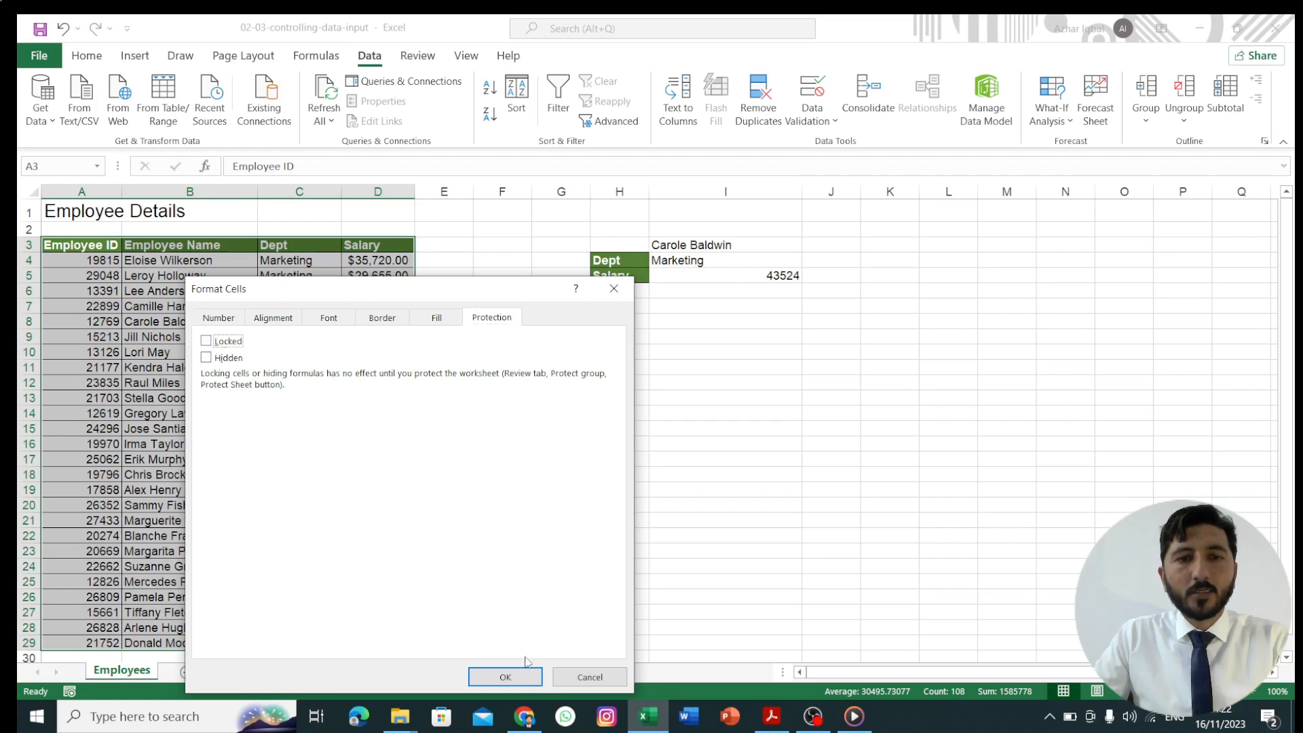
left_click(528, 677)
left_click(526, 475)
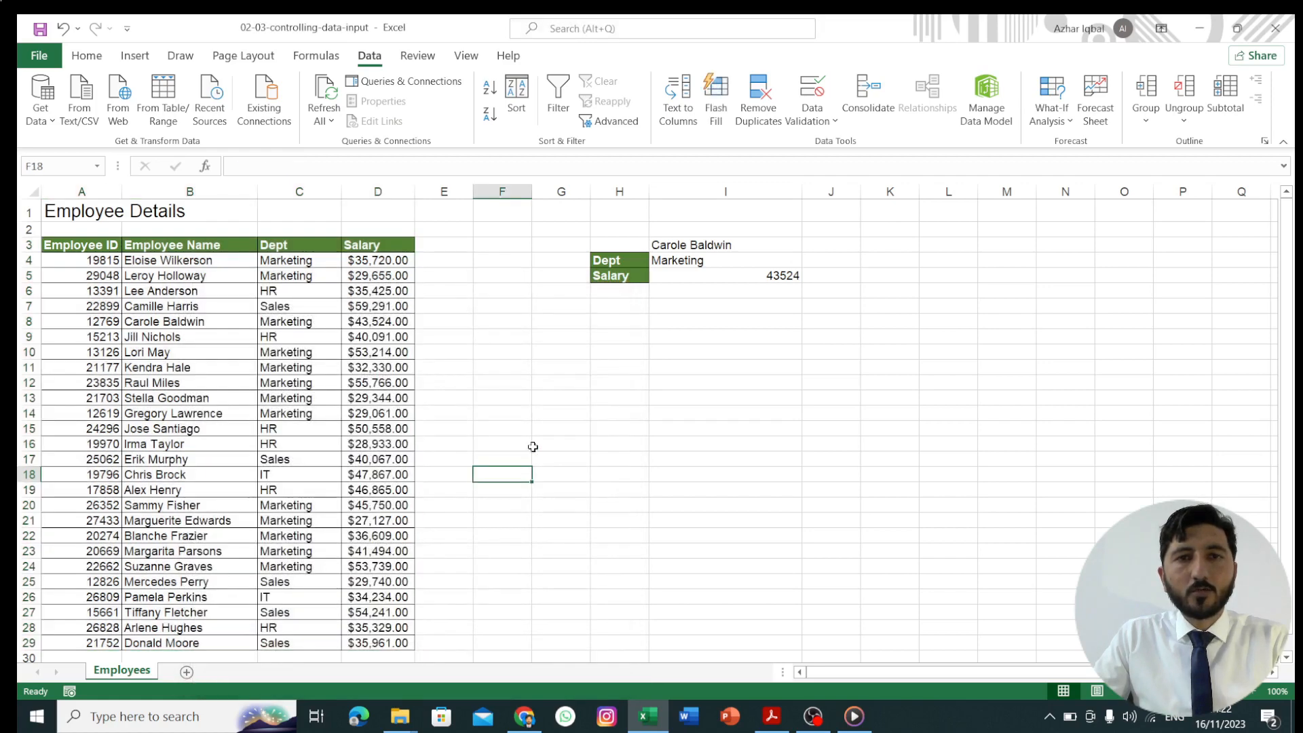
left_click(618, 307)
left_click(621, 276)
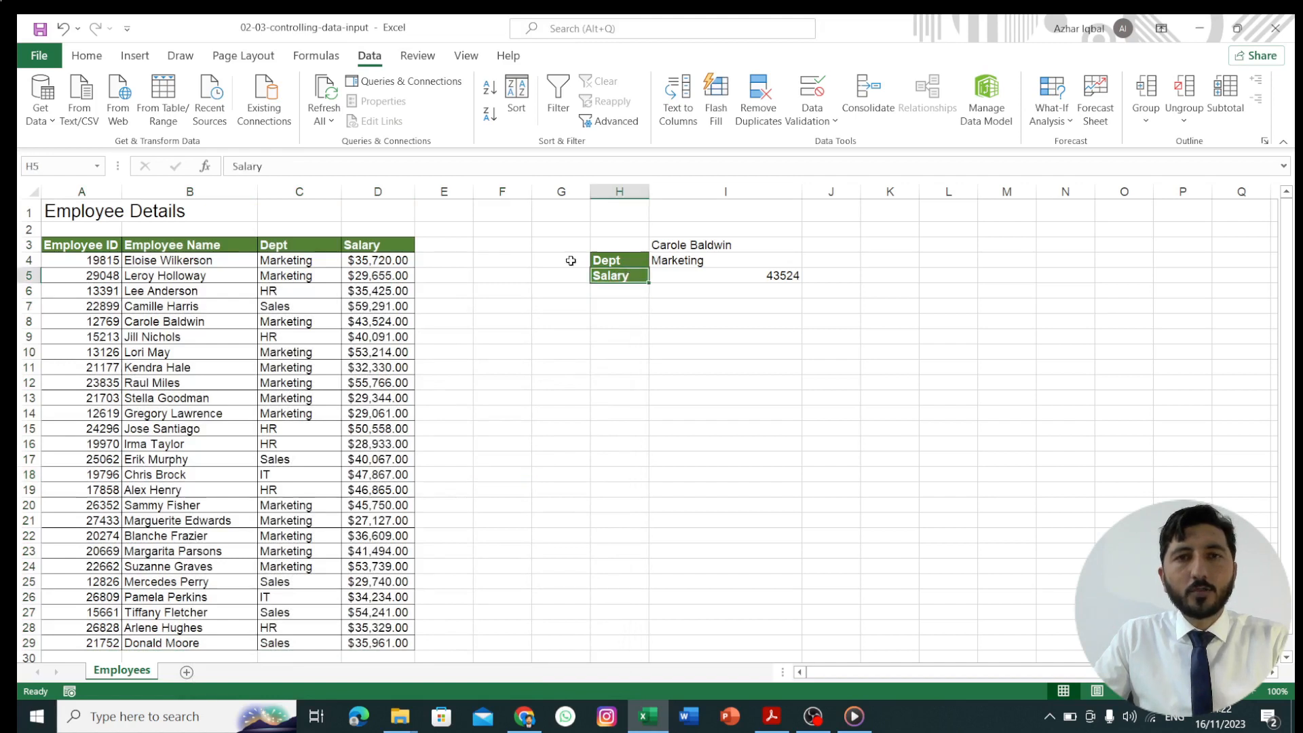
left_click(528, 273)
Protect the Employees sheet, entering and confirming an unprotect password and allowing only the selection of locked and unlocked cells
left_click(414, 60)
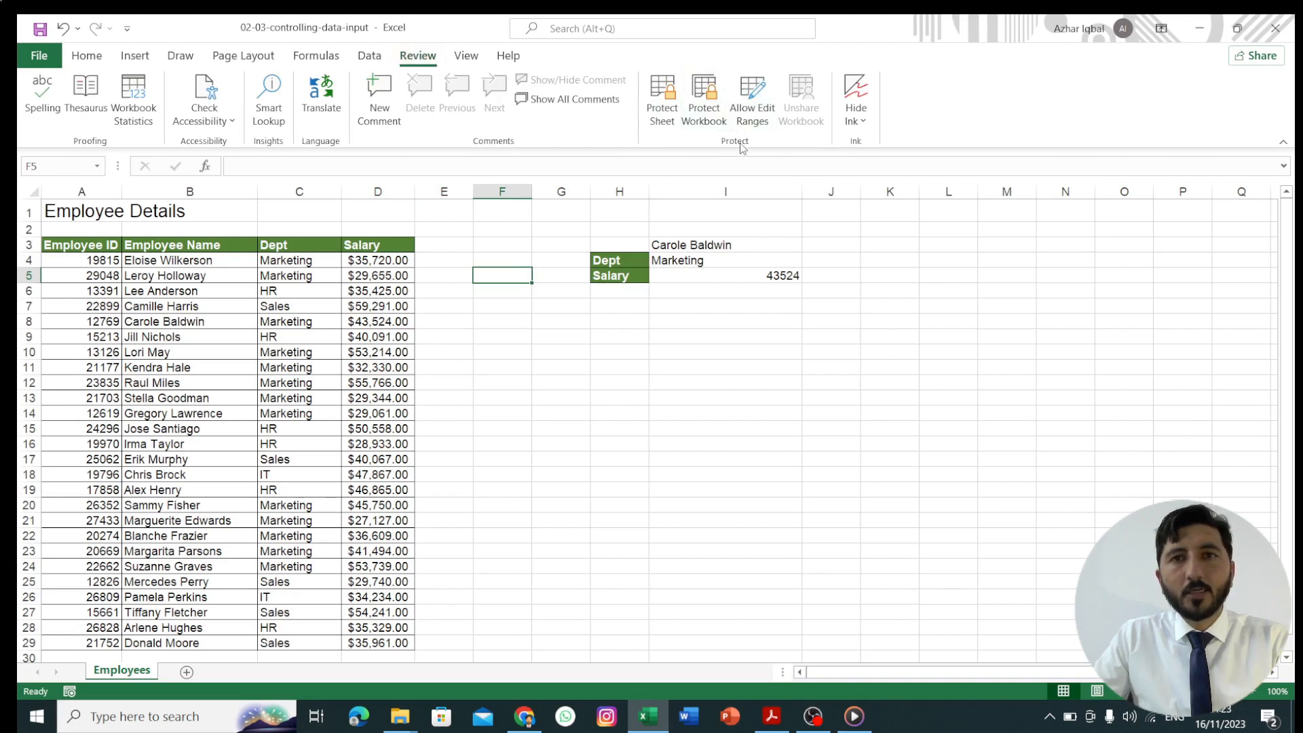
left_click(666, 119)
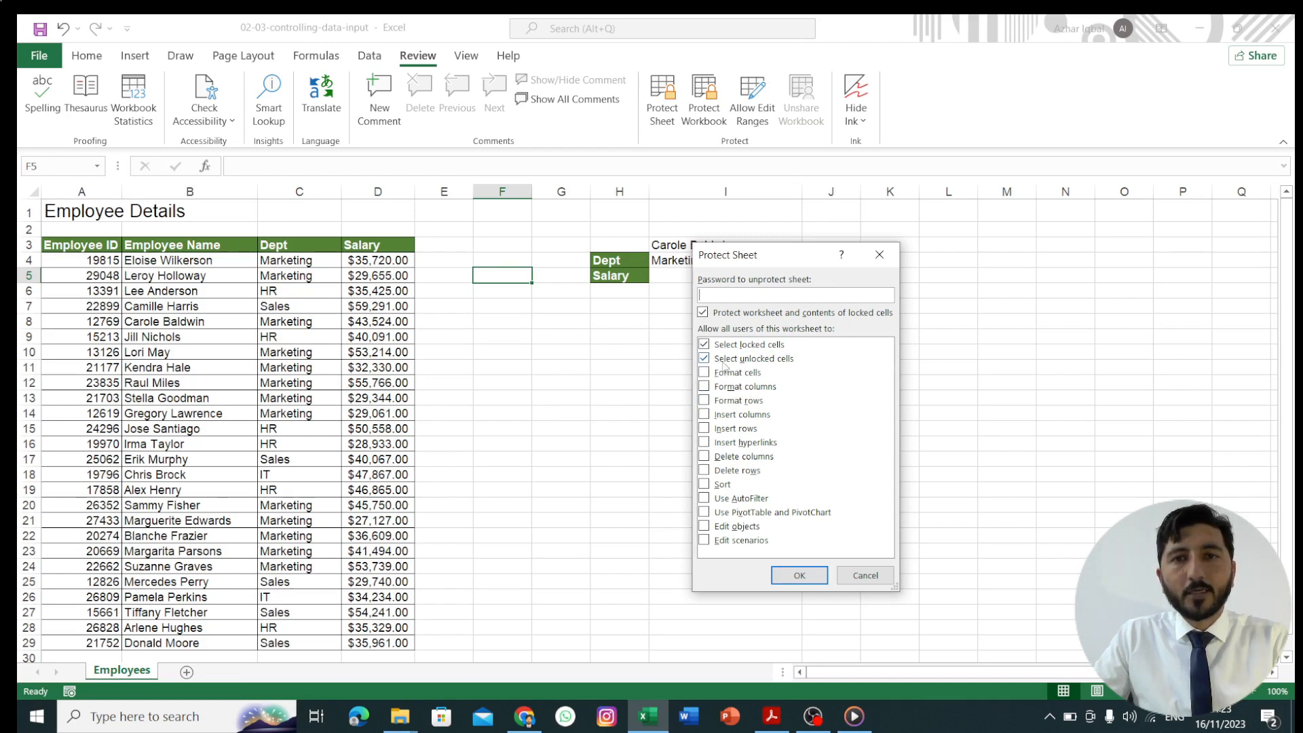
type("•")
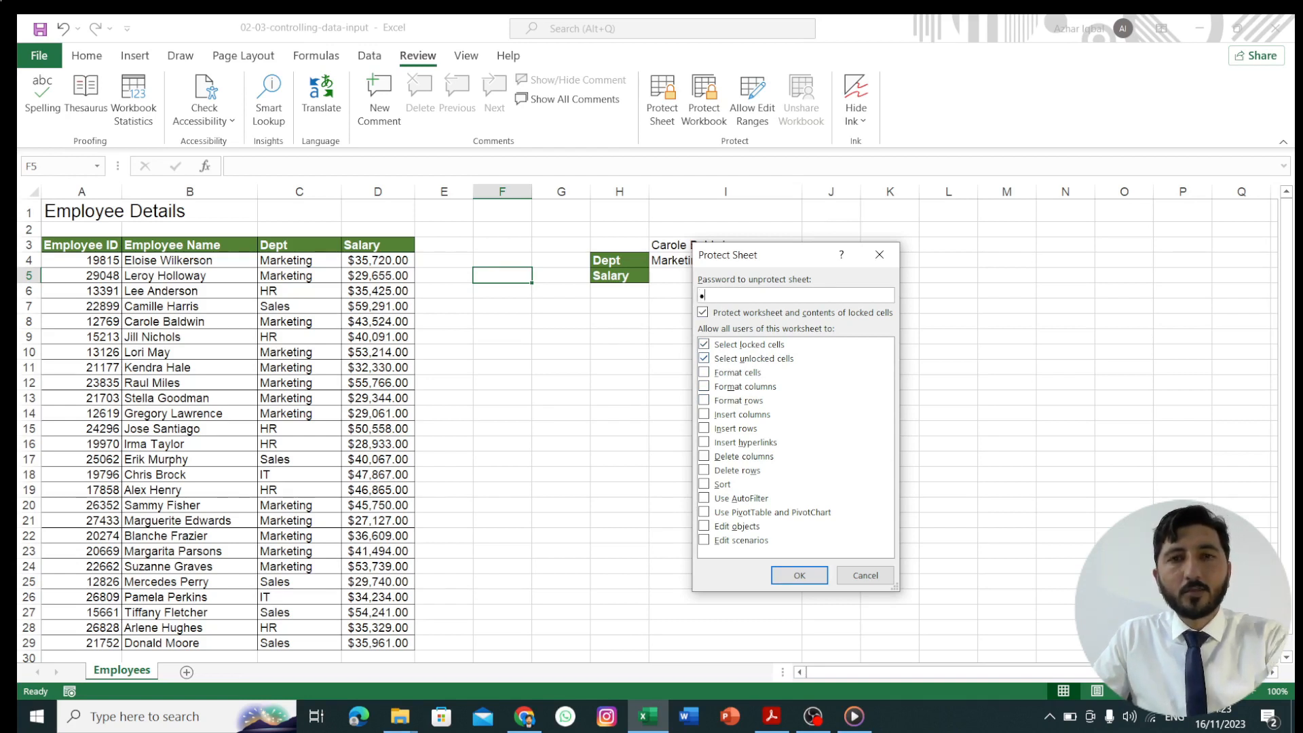
type("••••")
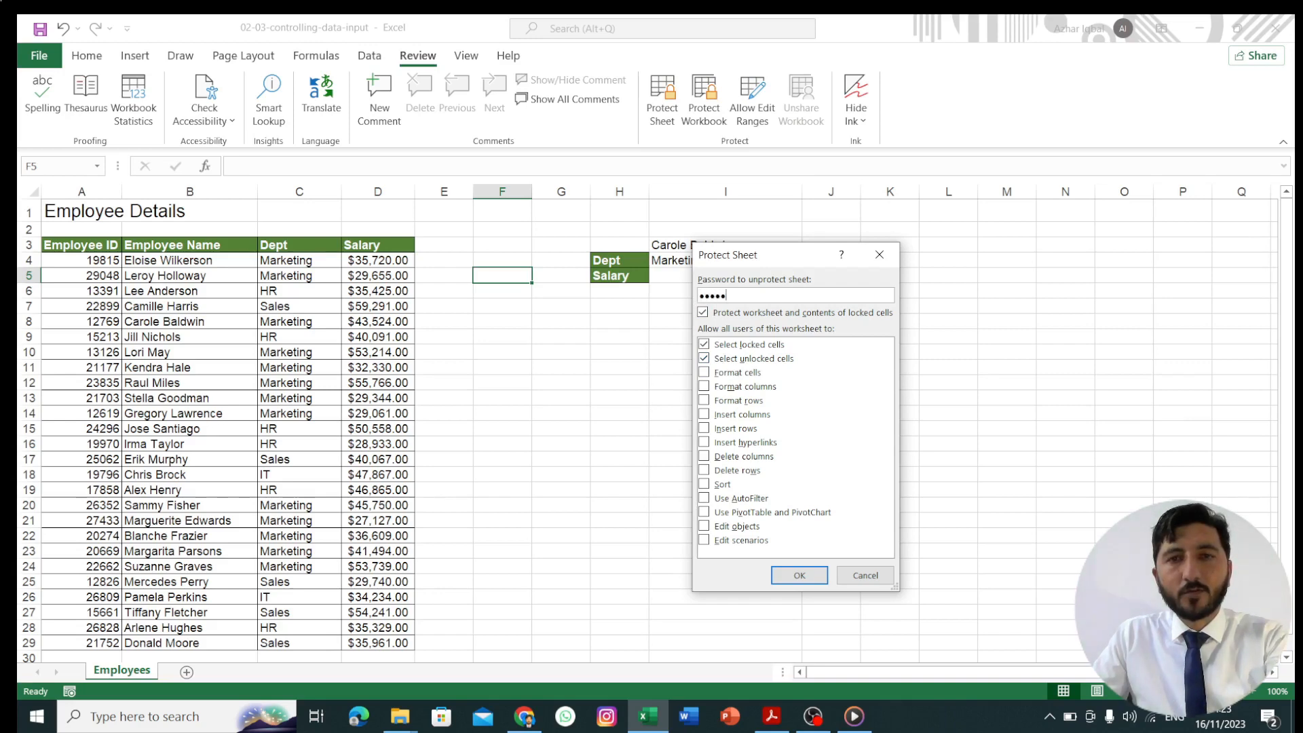
left_click(788, 579)
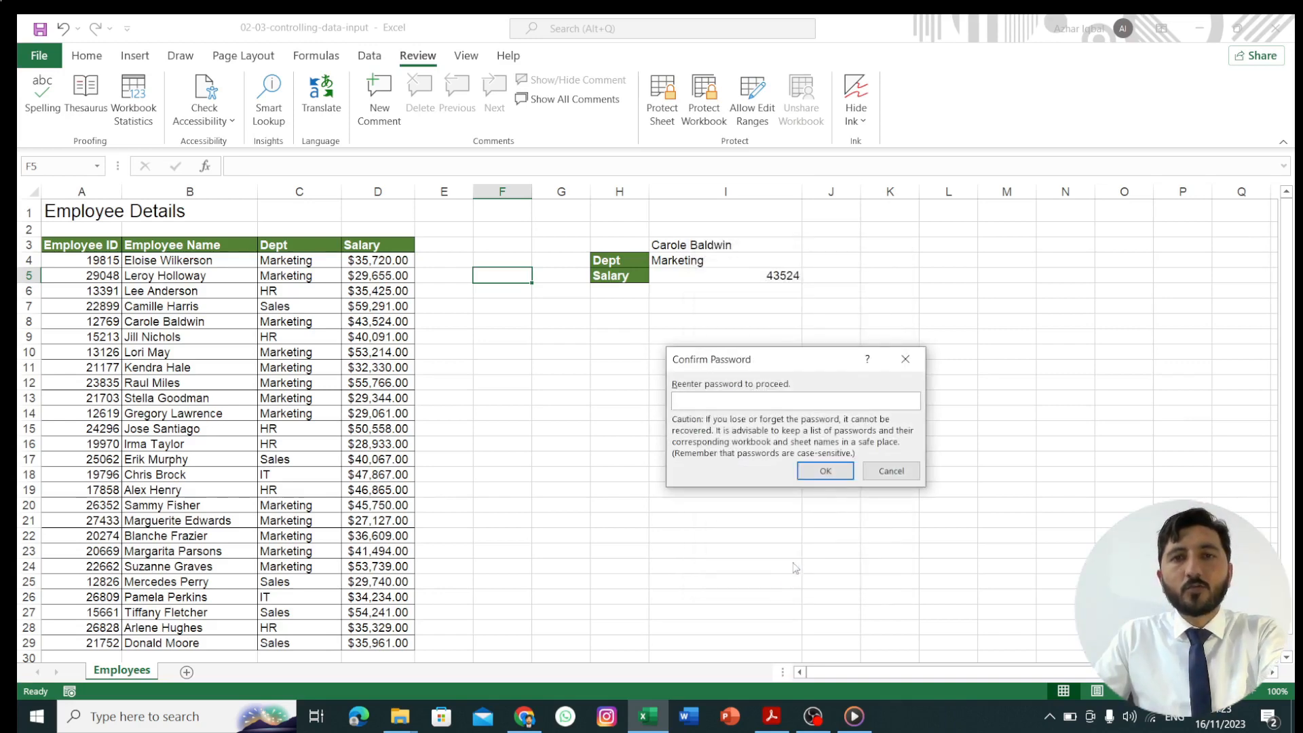
type("•••••")
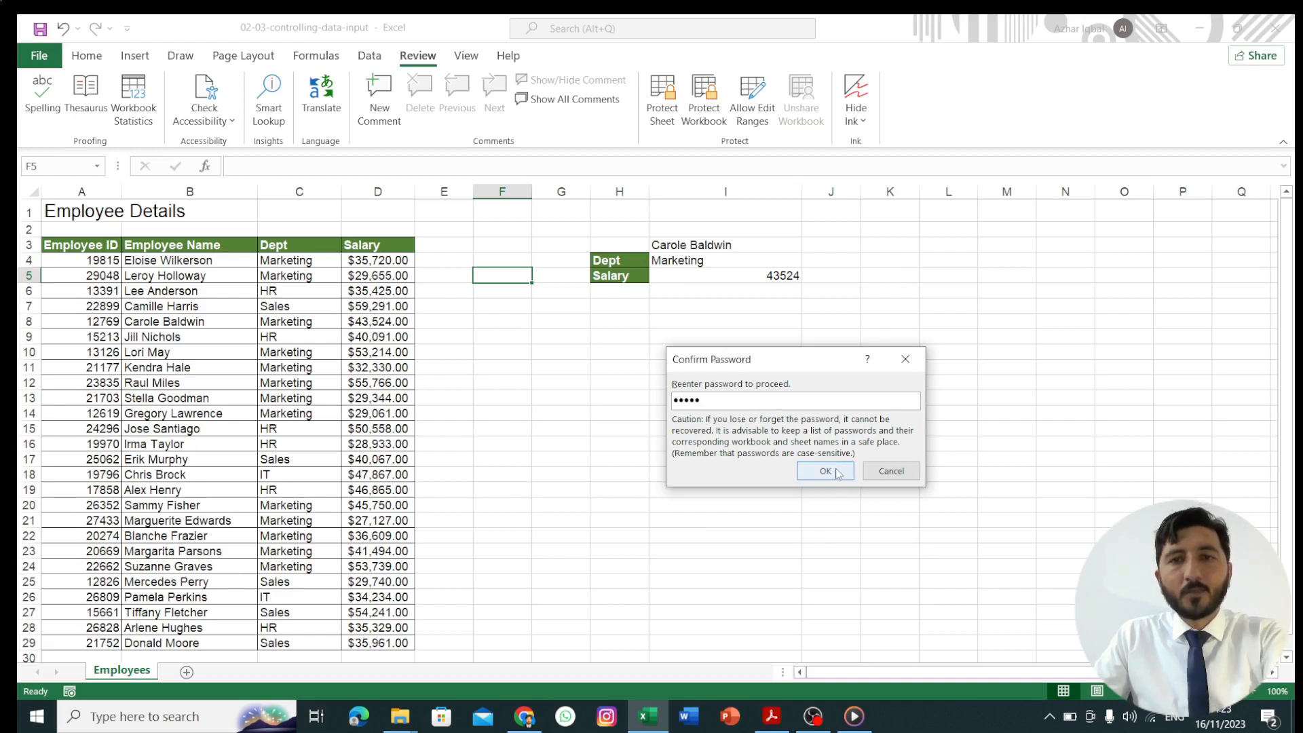
left_click(826, 470)
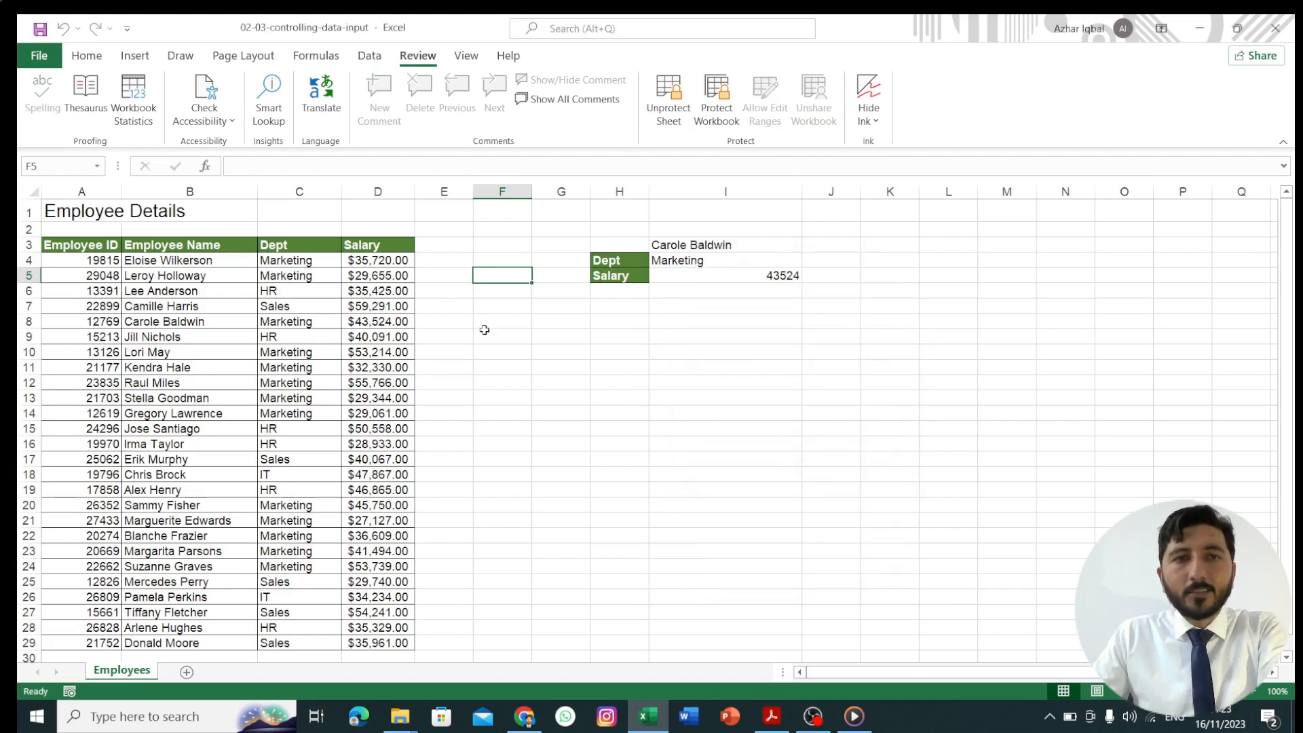
Test the sheet protection by selecting cells in C5 and D5 and trying to edit the Dept lookup formula in I4
left_click(302, 279)
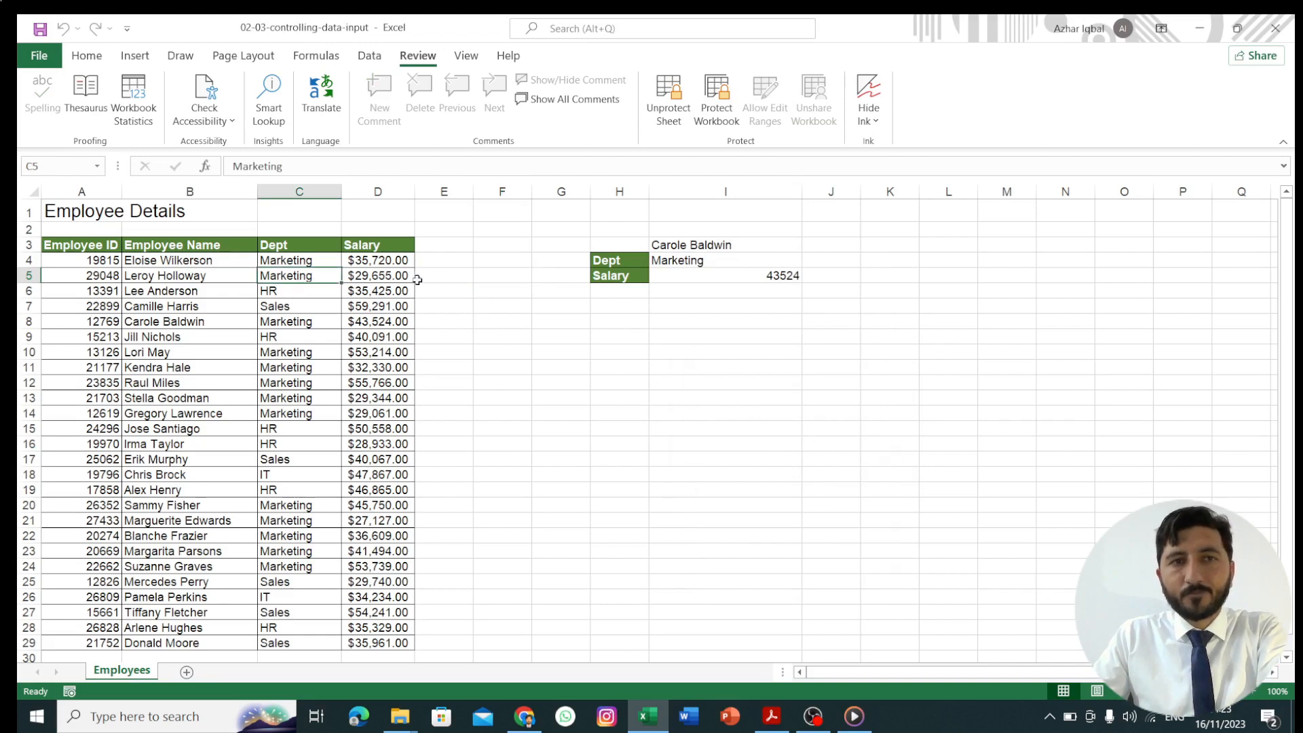
left_click(387, 281)
left_click(690, 262)
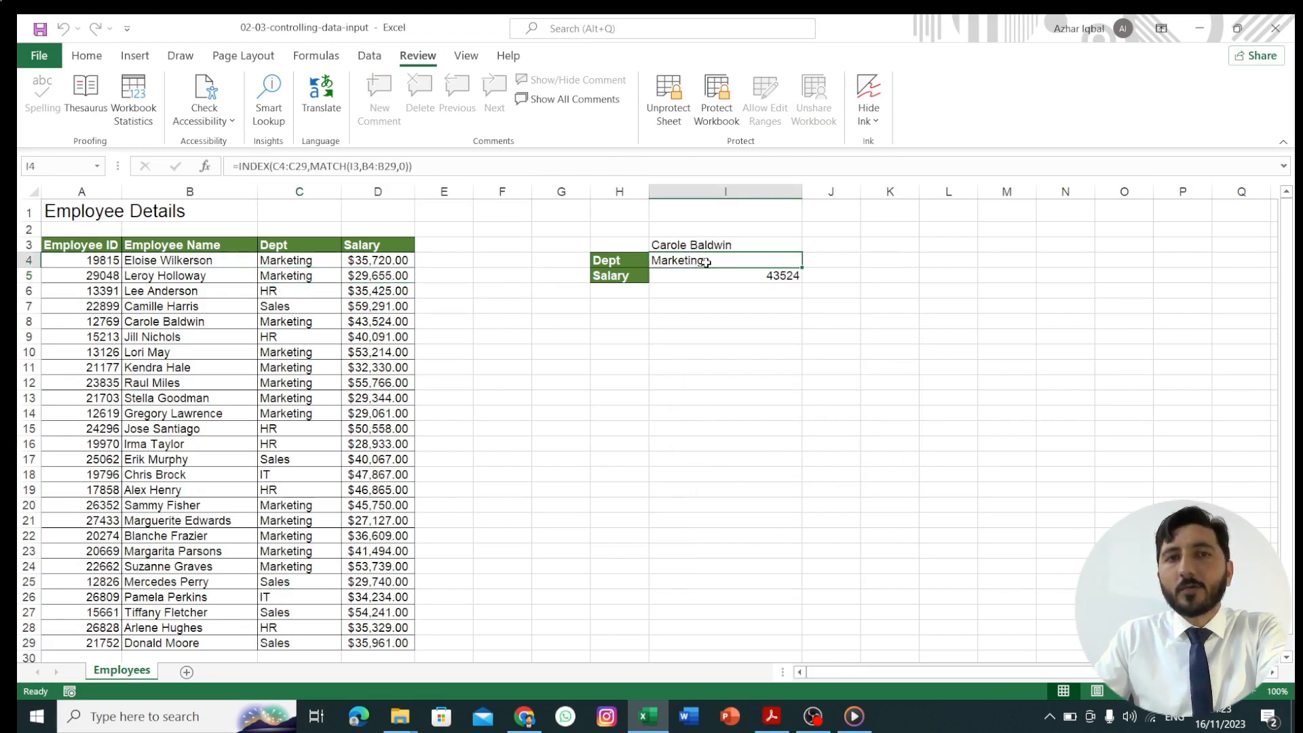
left_click(434, 171)
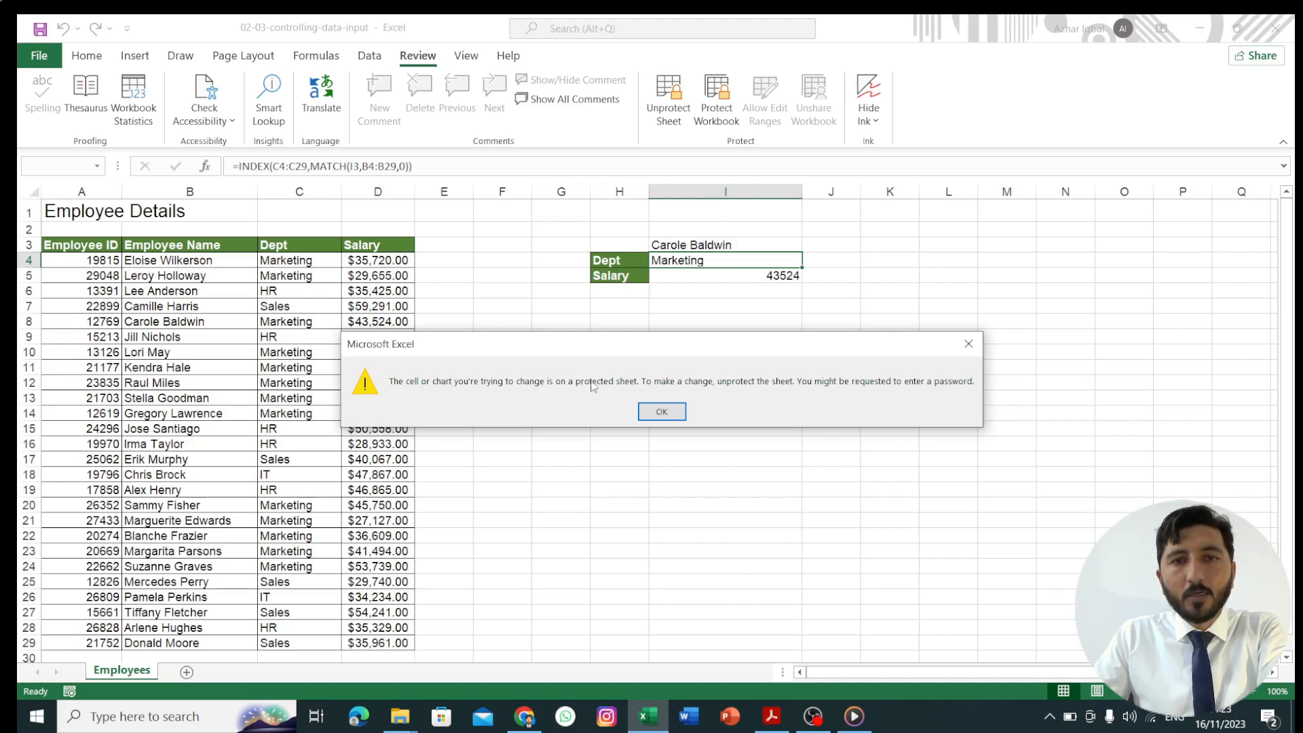
left_click(661, 412)
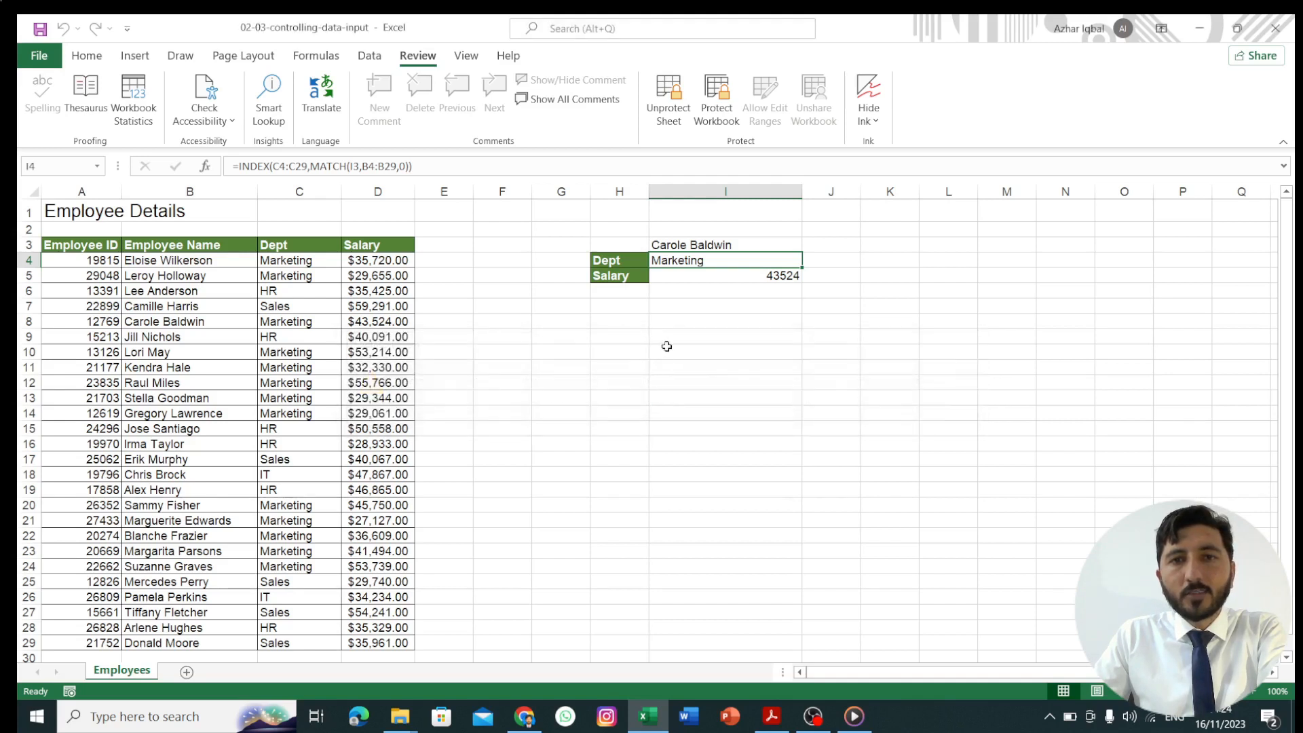
left_click(713, 276)
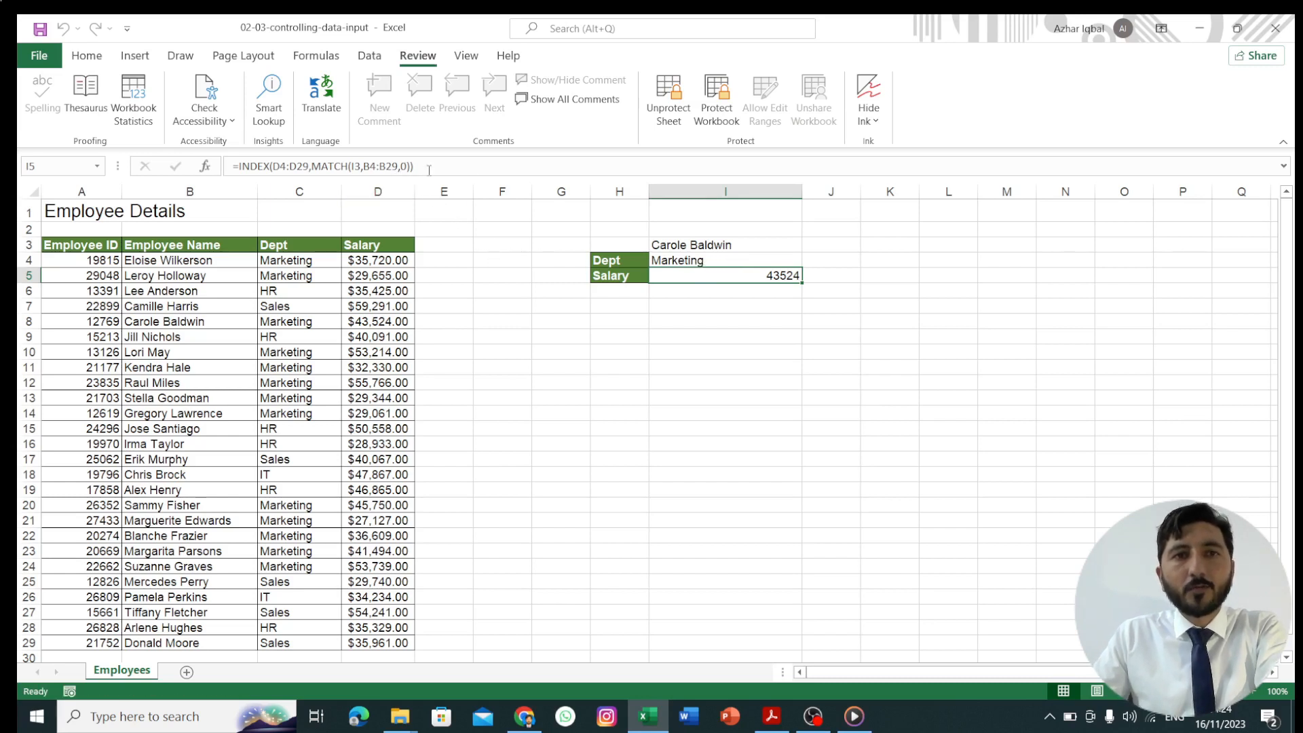
Unprotect the Employees sheet by entering its password, and open the Dept lookup formula in I4 for editing
left_click(719, 264)
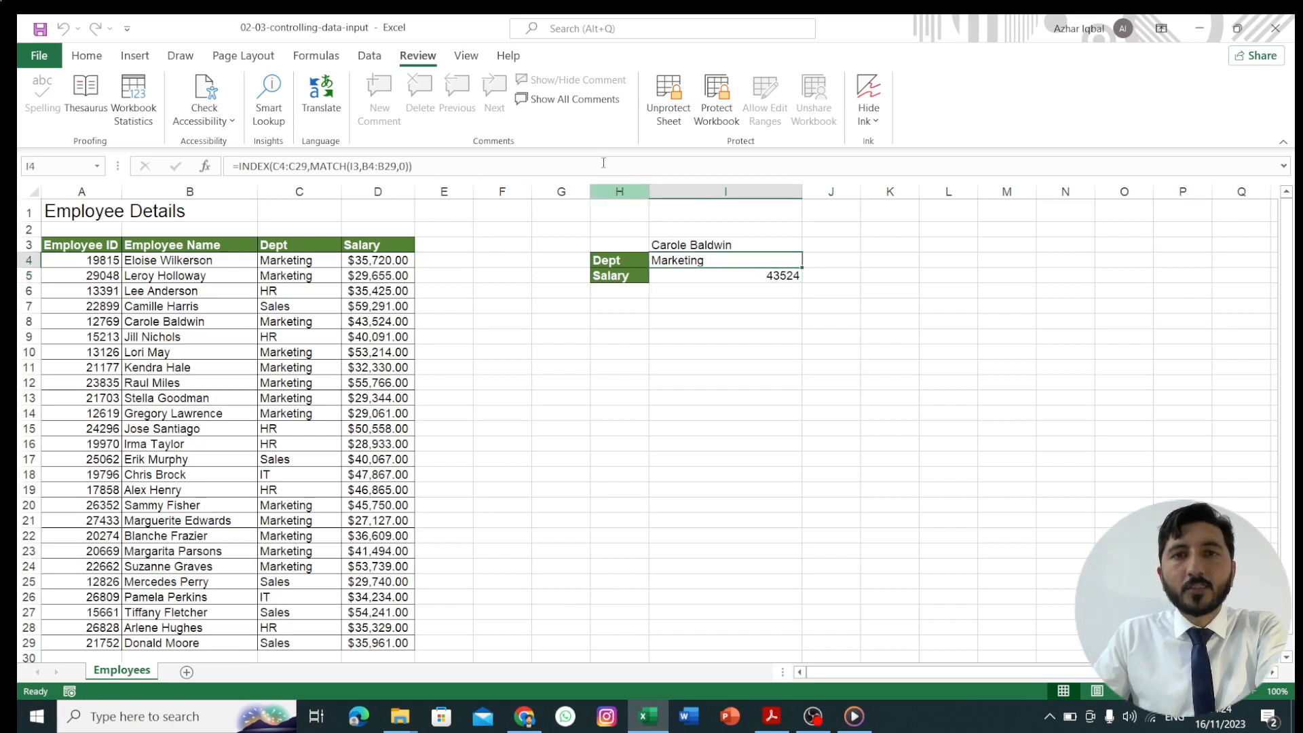
left_click(669, 116)
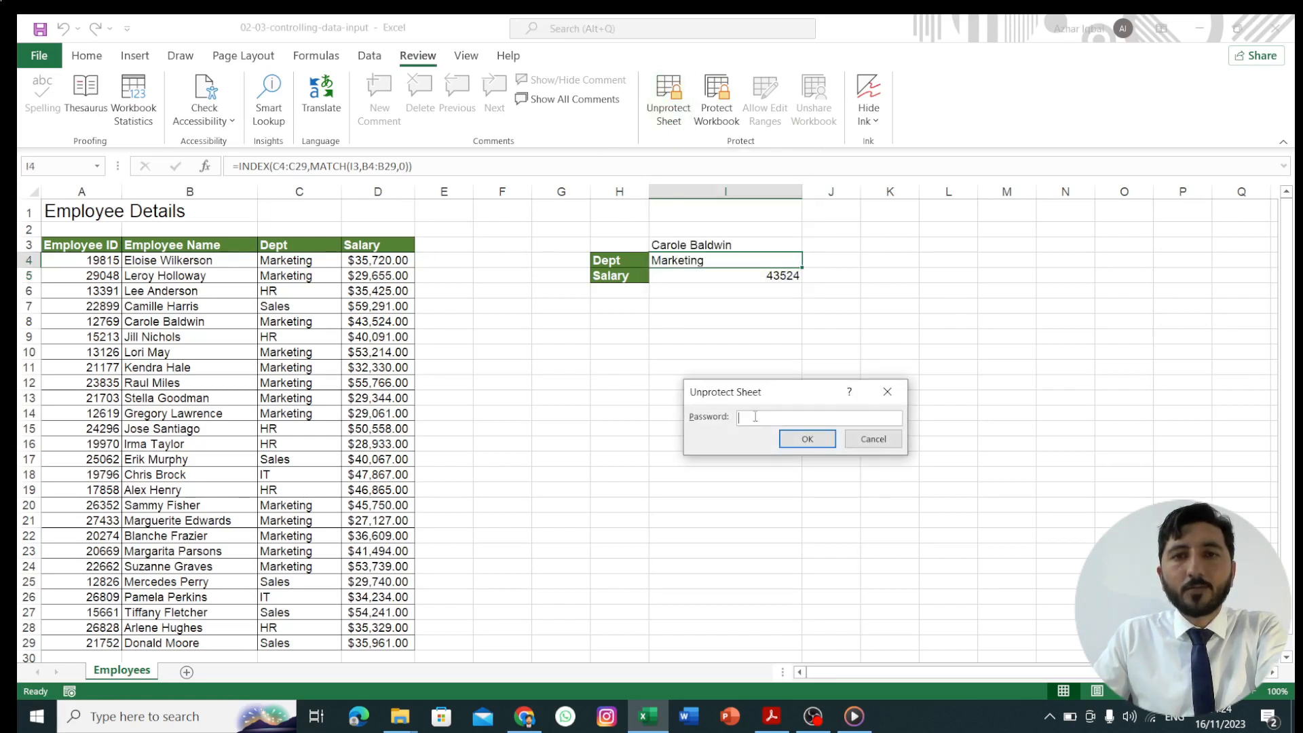
type("•••••")
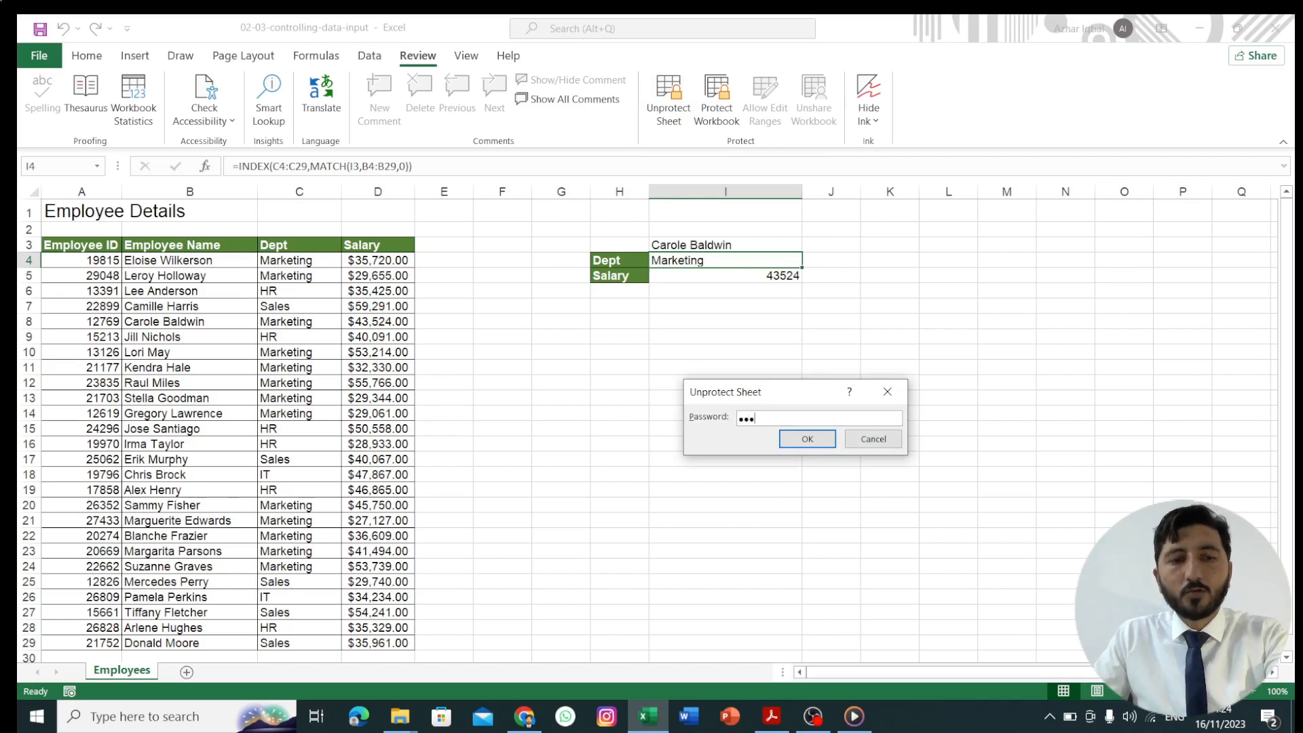
left_click(793, 438)
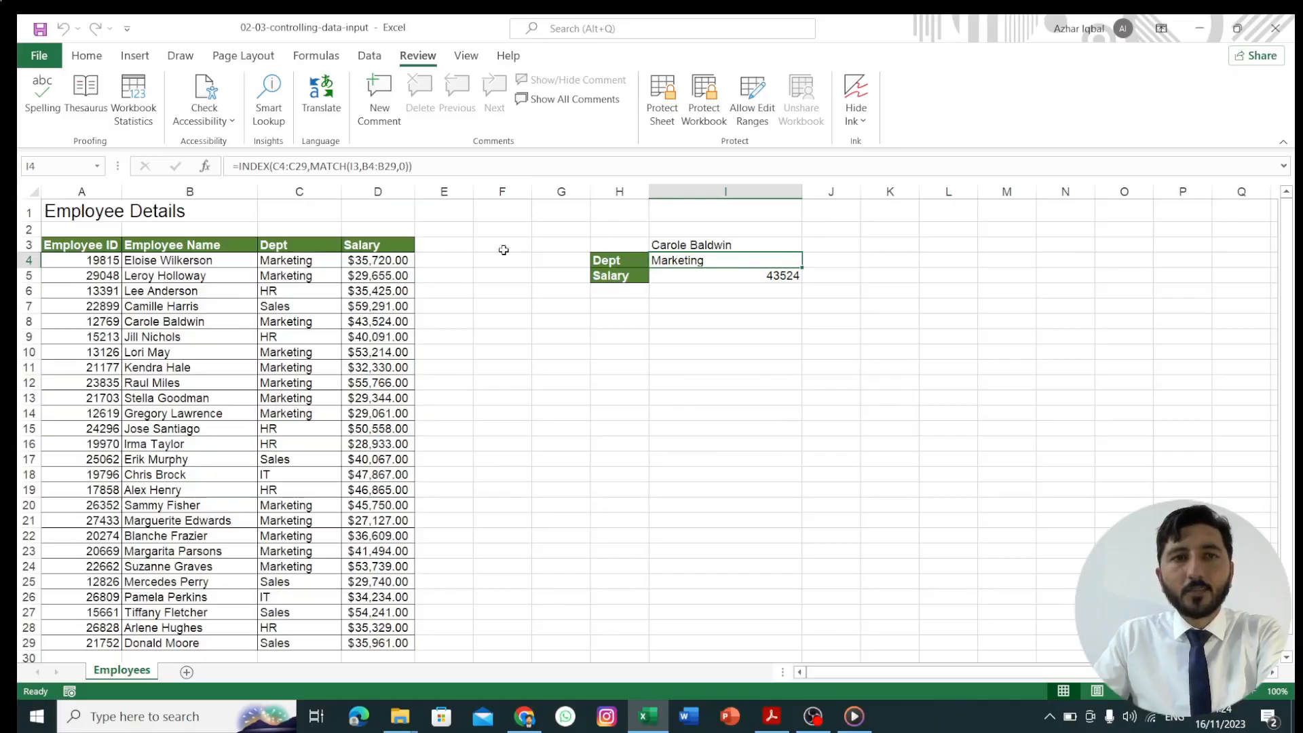
left_click(442, 167)
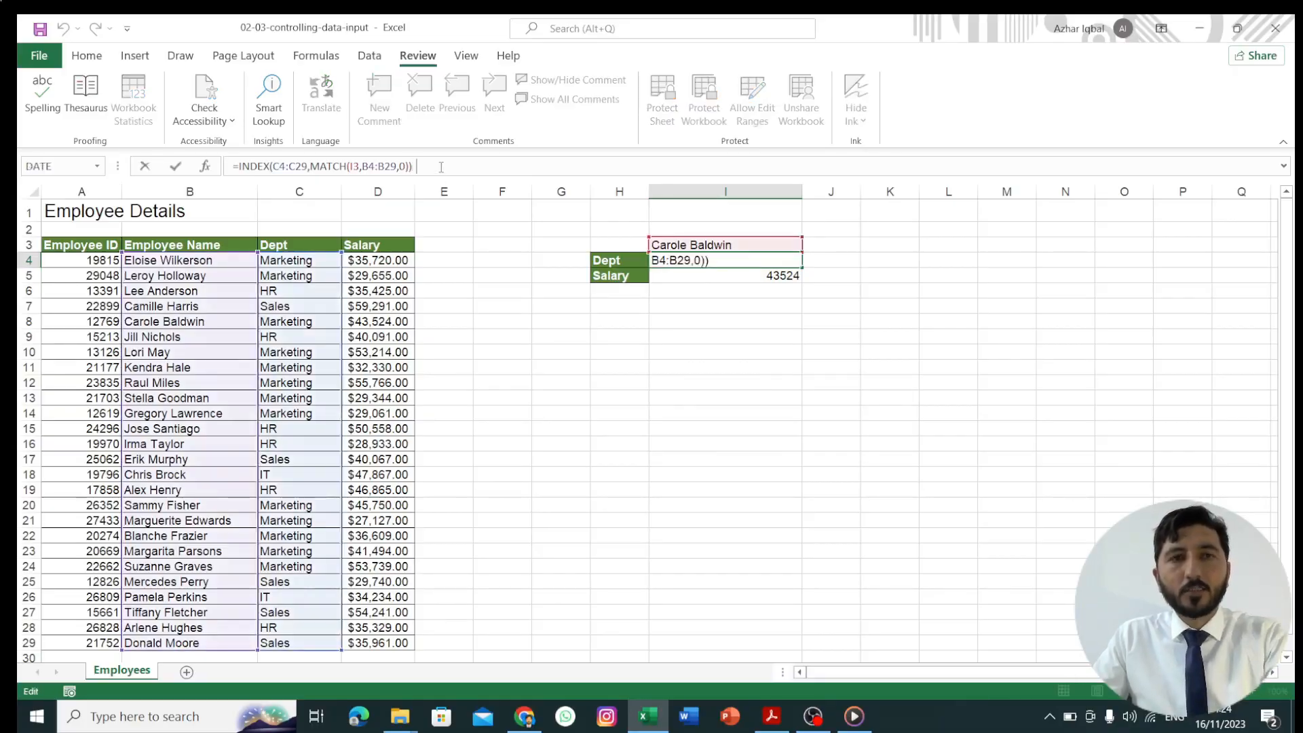
type("s Tax")
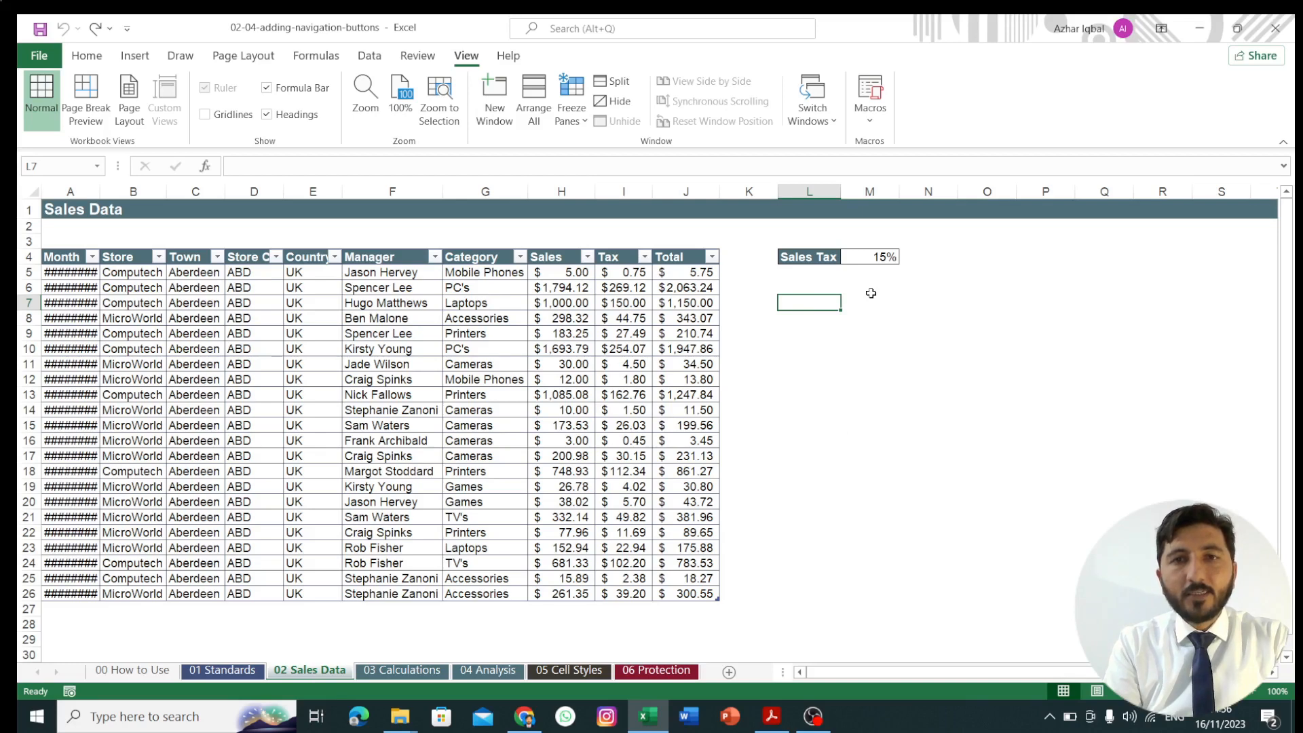
Enter the text "Press this button for Analysis" in cell L7 of the 02 Sales Data sheet
left_click(785, 276)
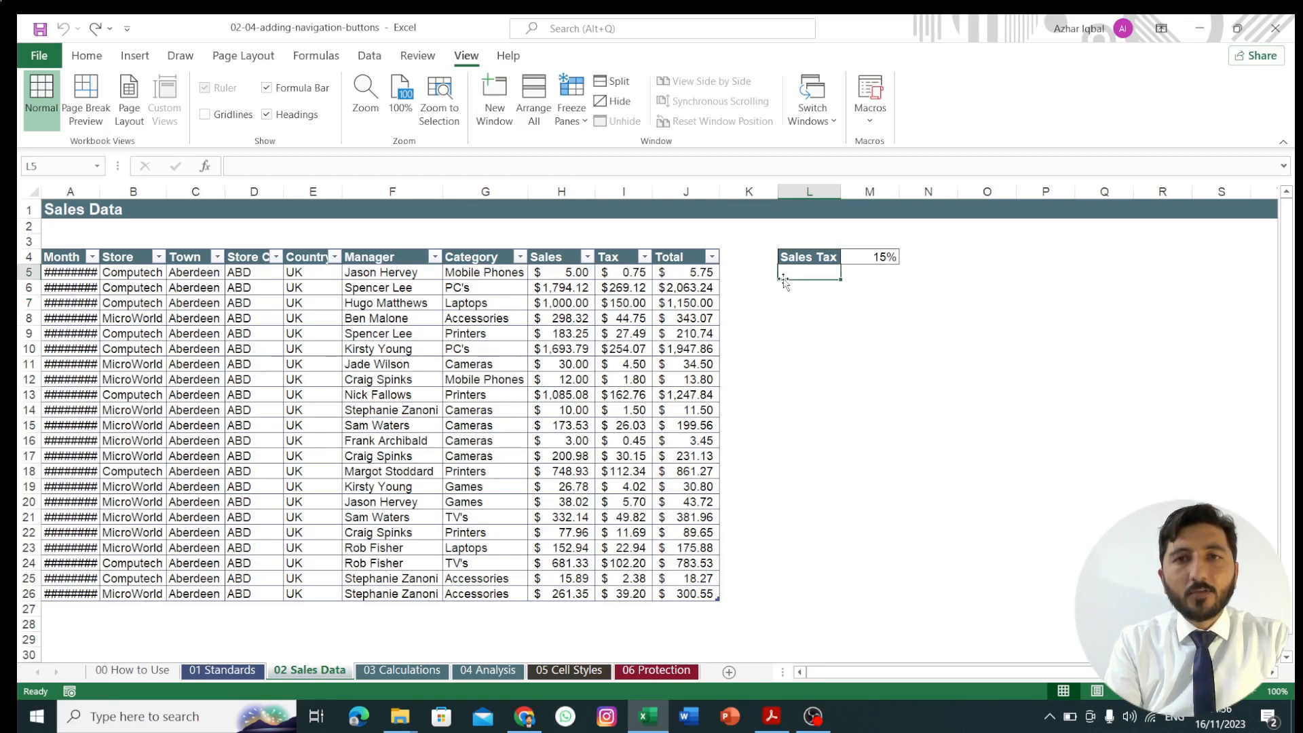
left_click(808, 377)
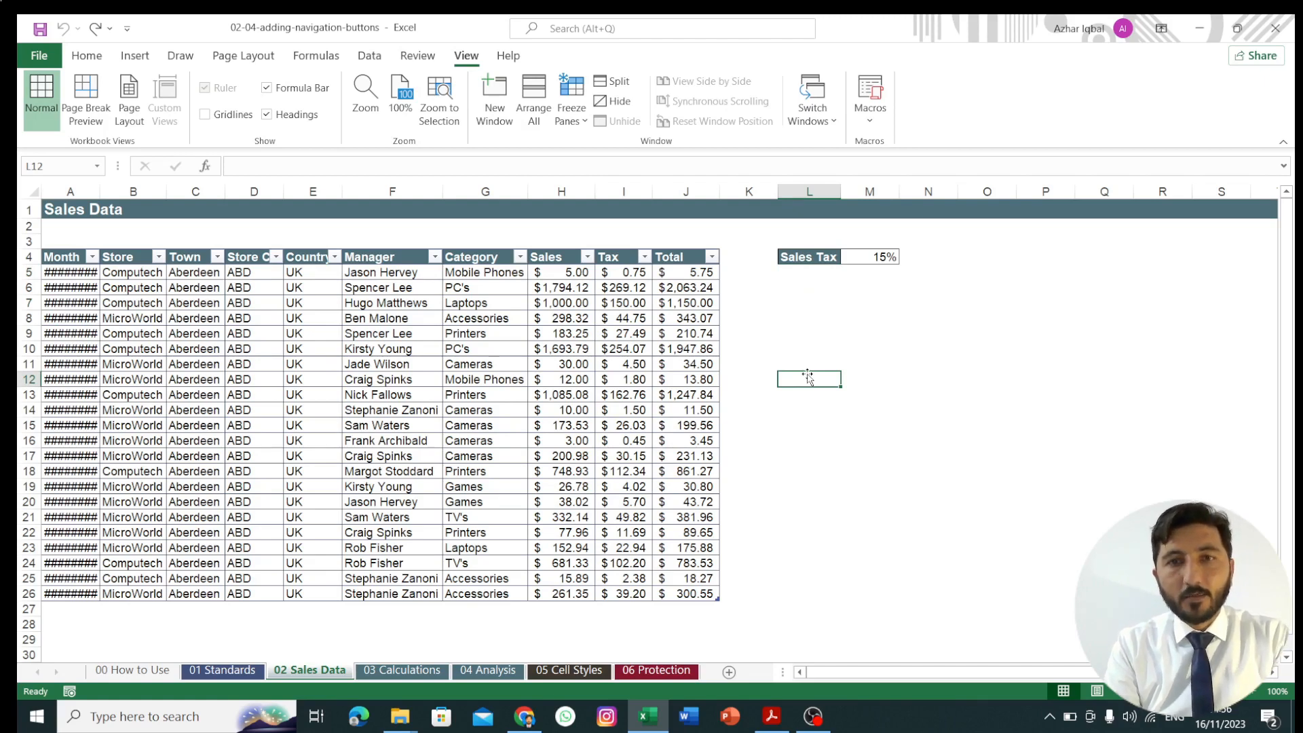
left_click(798, 304)
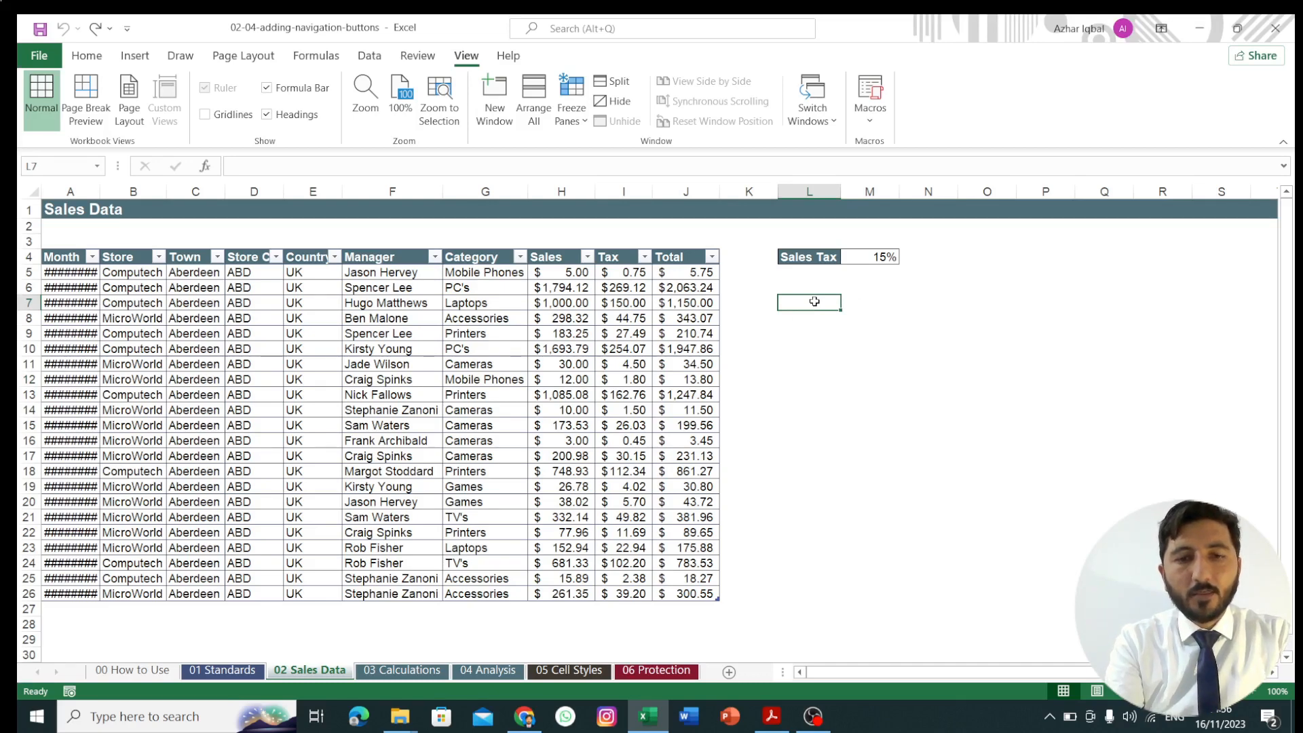
type("Press")
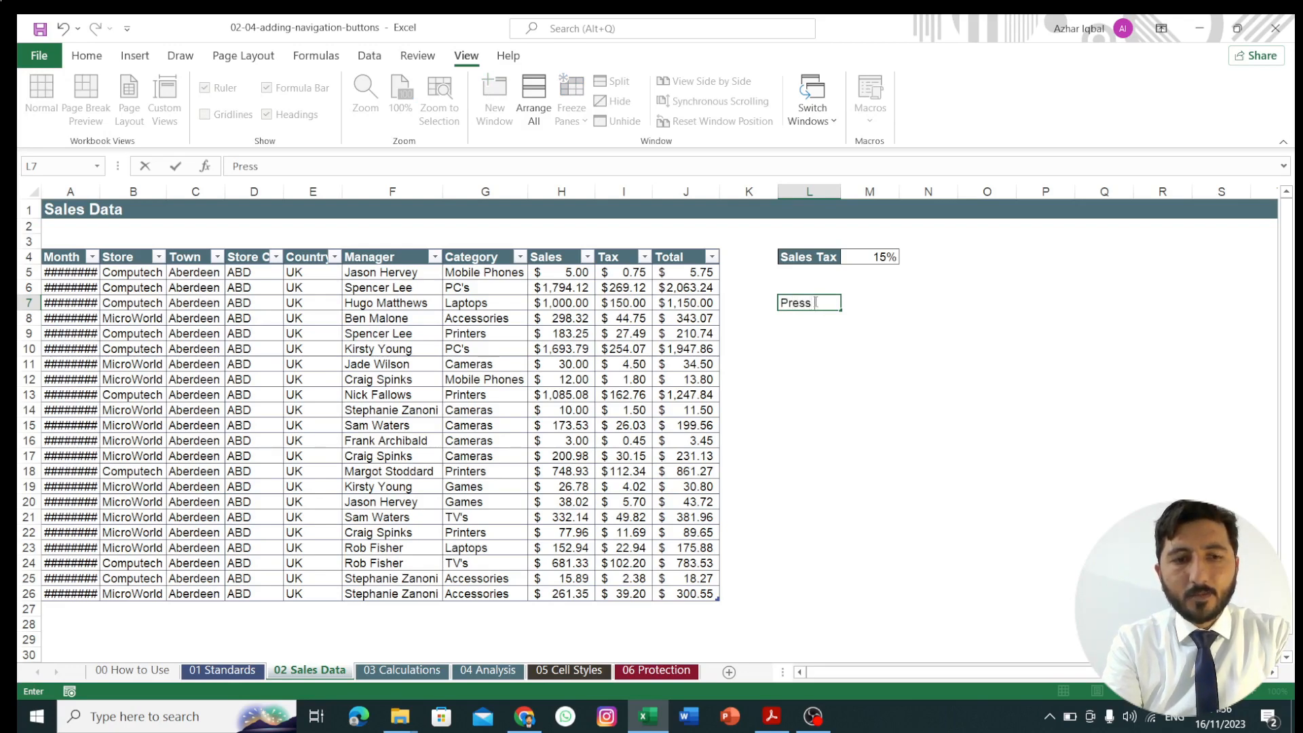
type(" this")
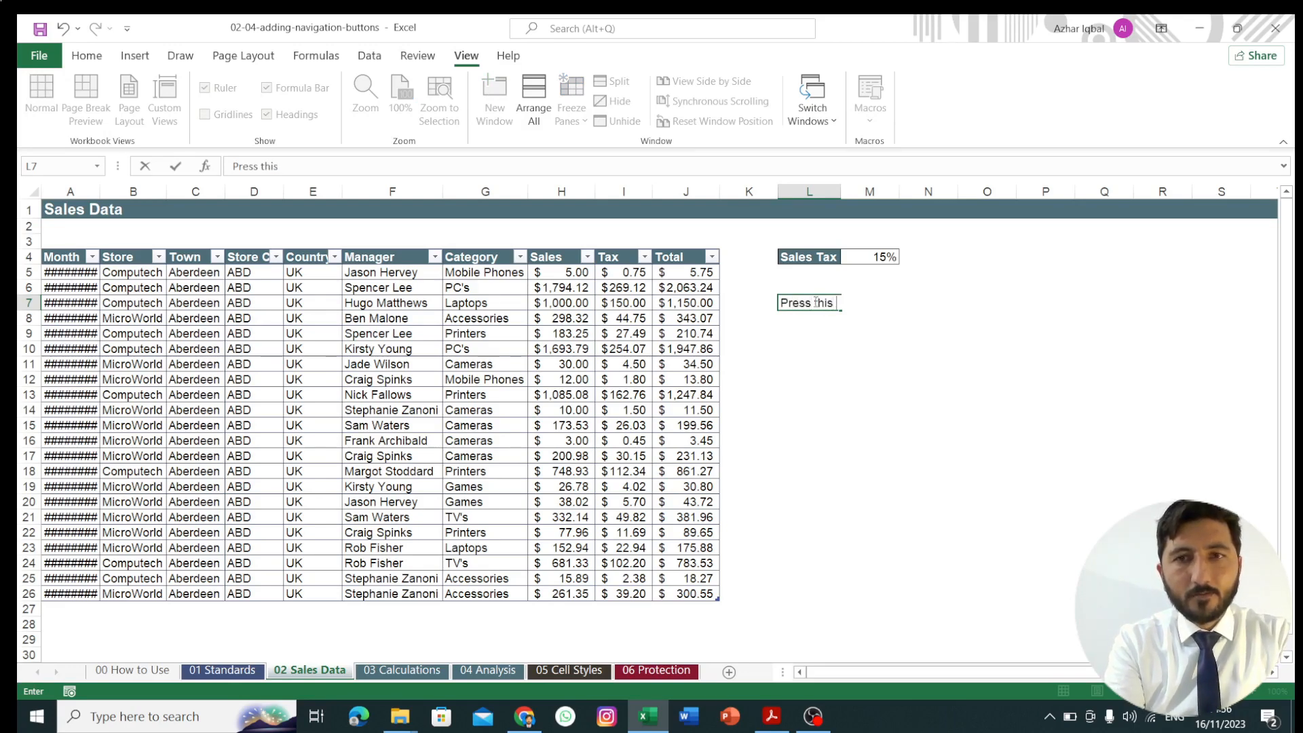
type(" button")
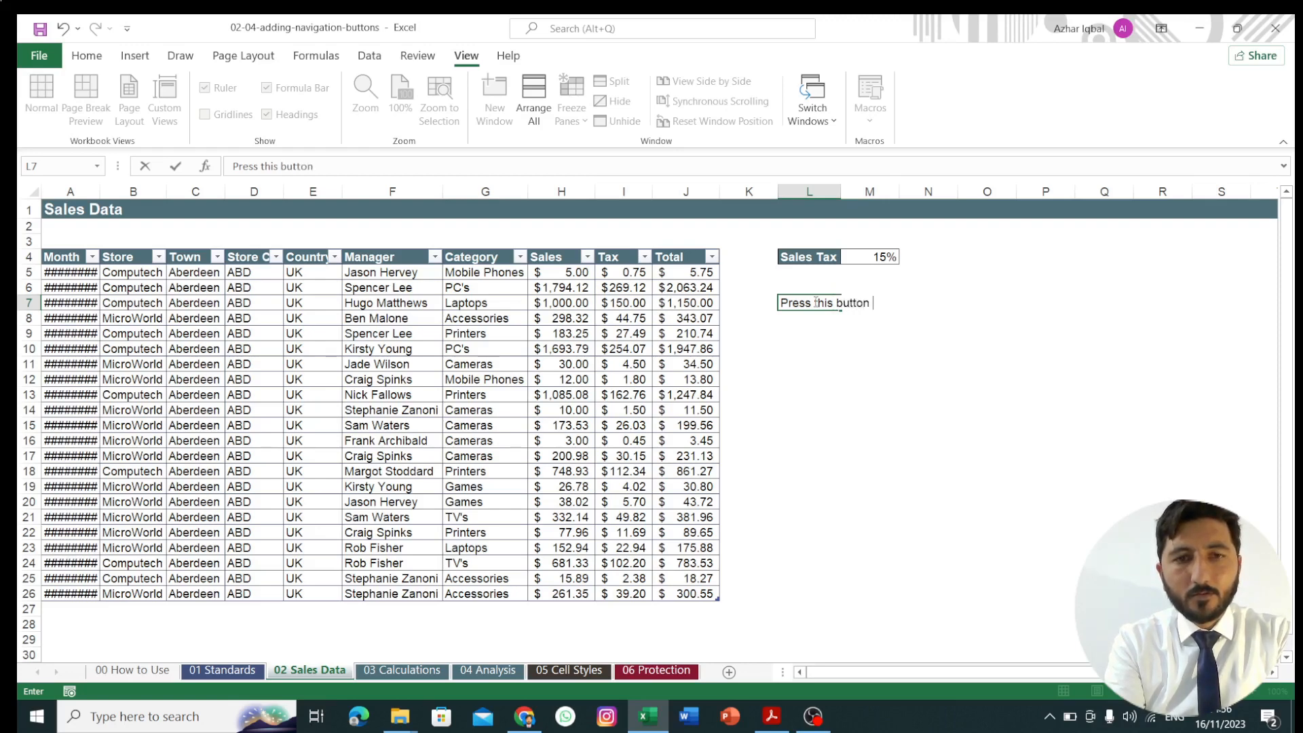
type(" for ")
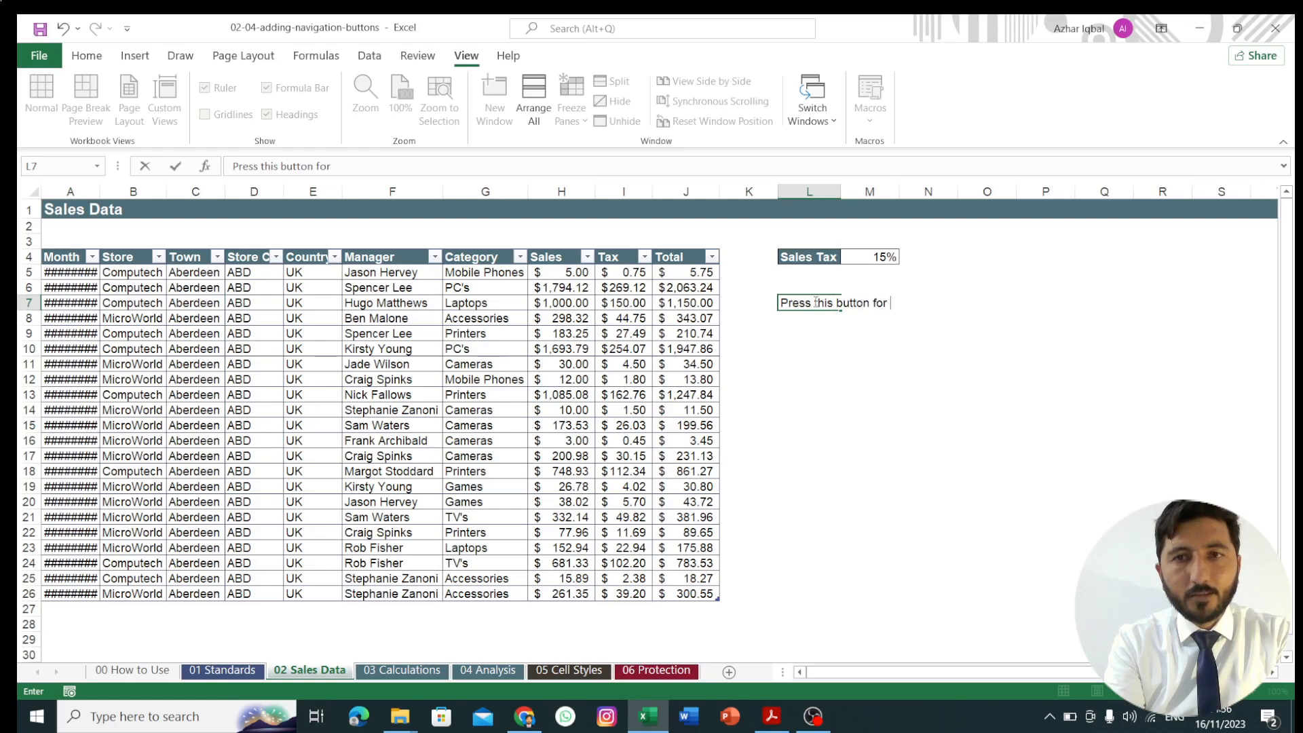
type("Analysis")
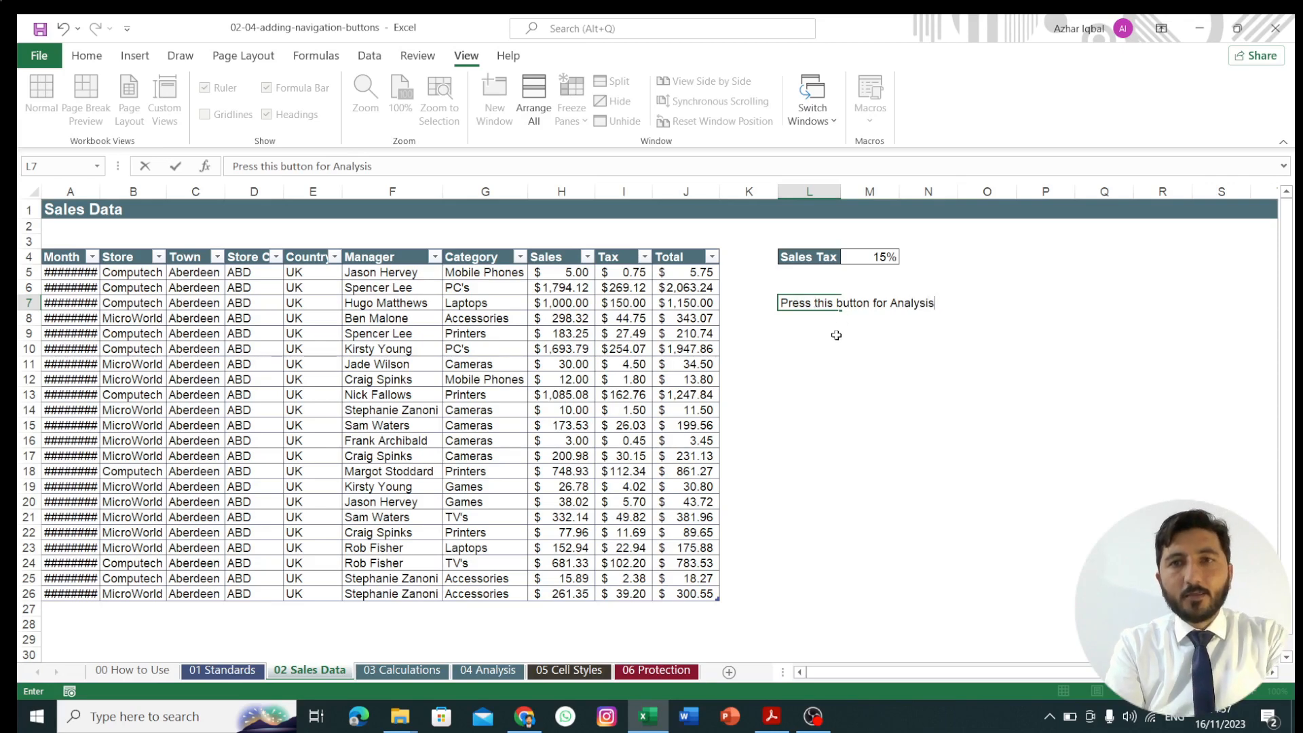
key("Return")
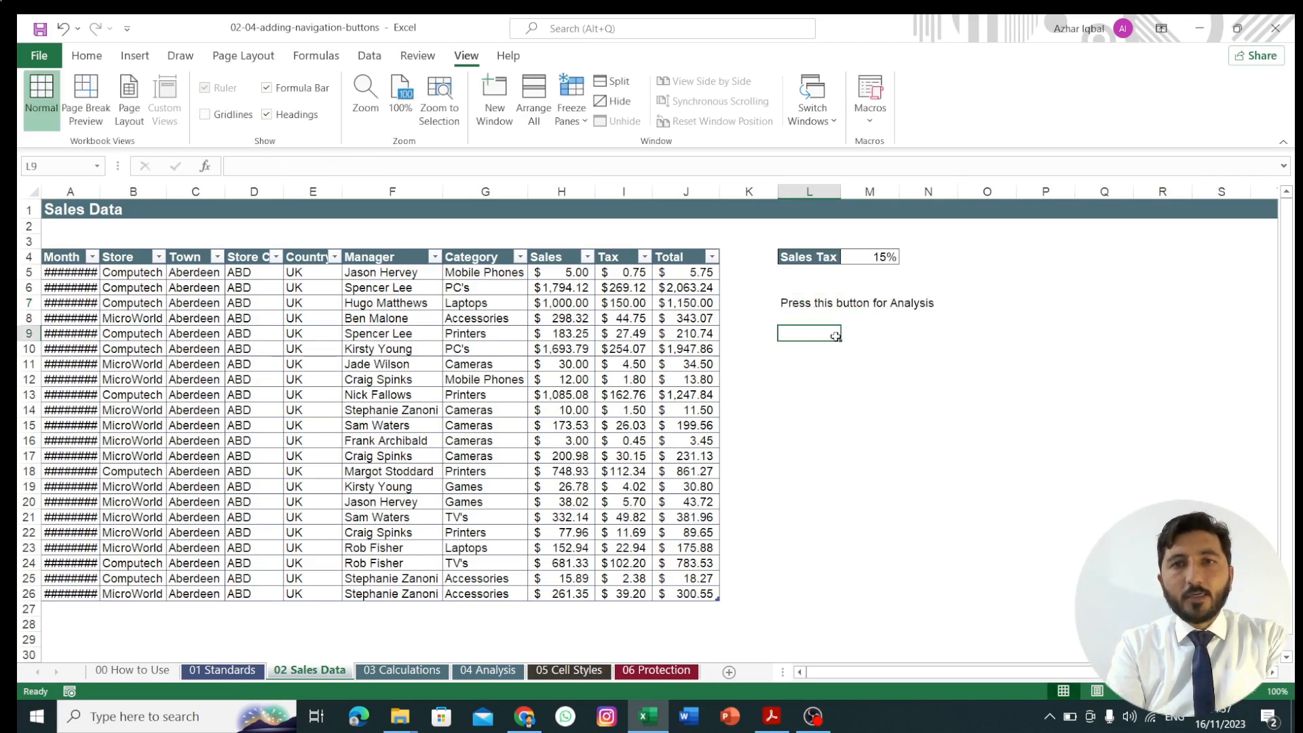
Start a hyperlink on cell L7 that targets cell A1 of the '04 Analysis' sheet in this document
left_click(816, 303)
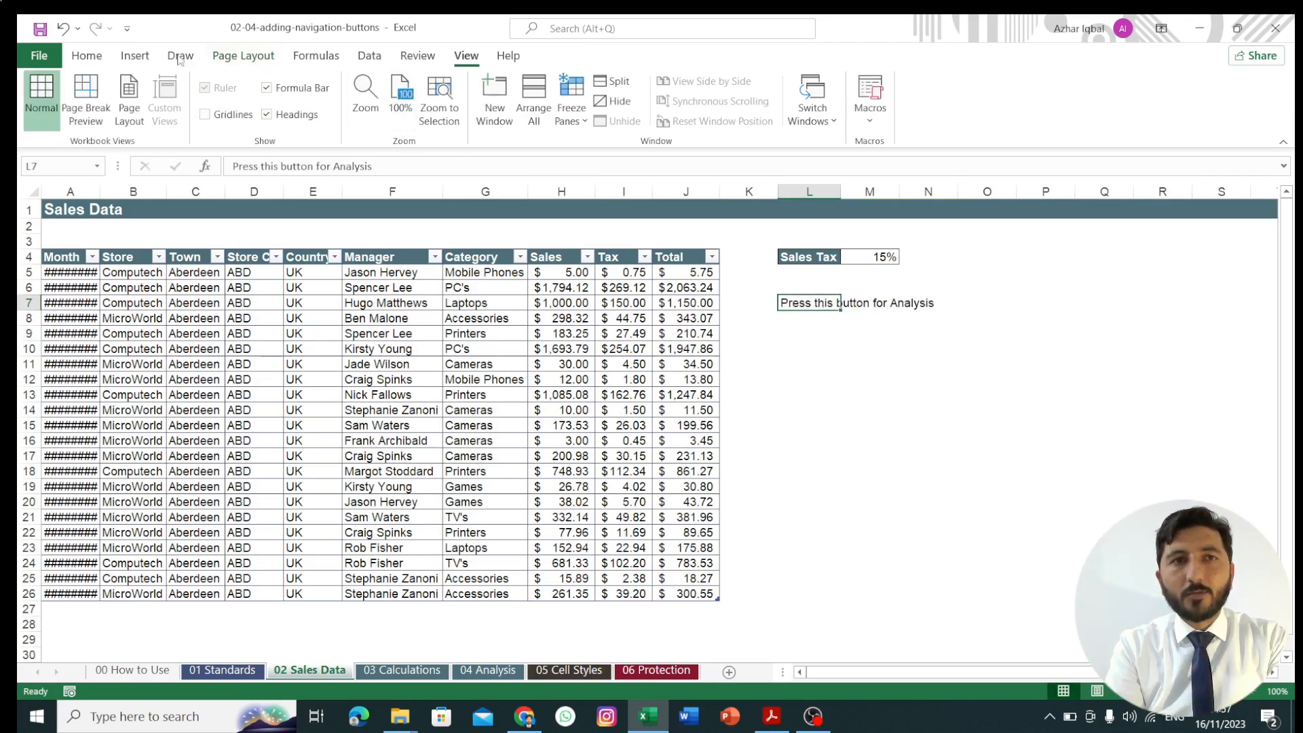
left_click(136, 60)
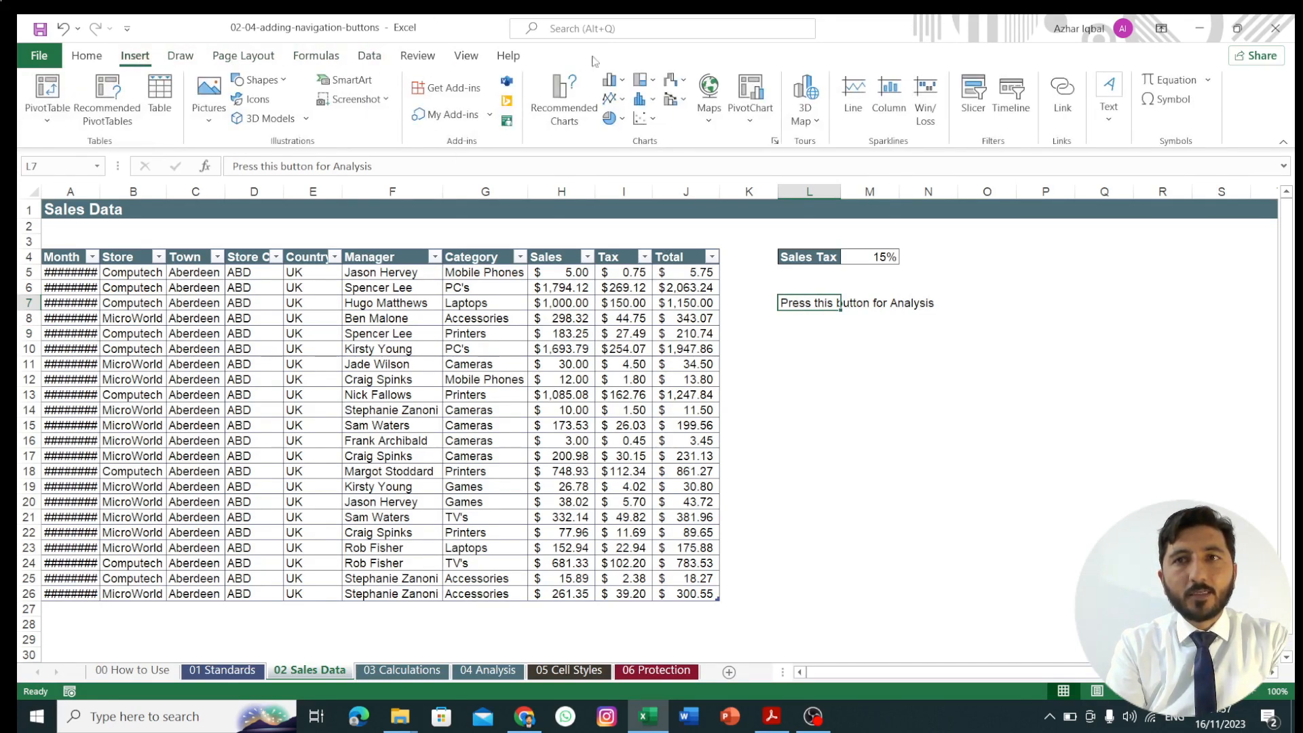
left_click(1063, 99)
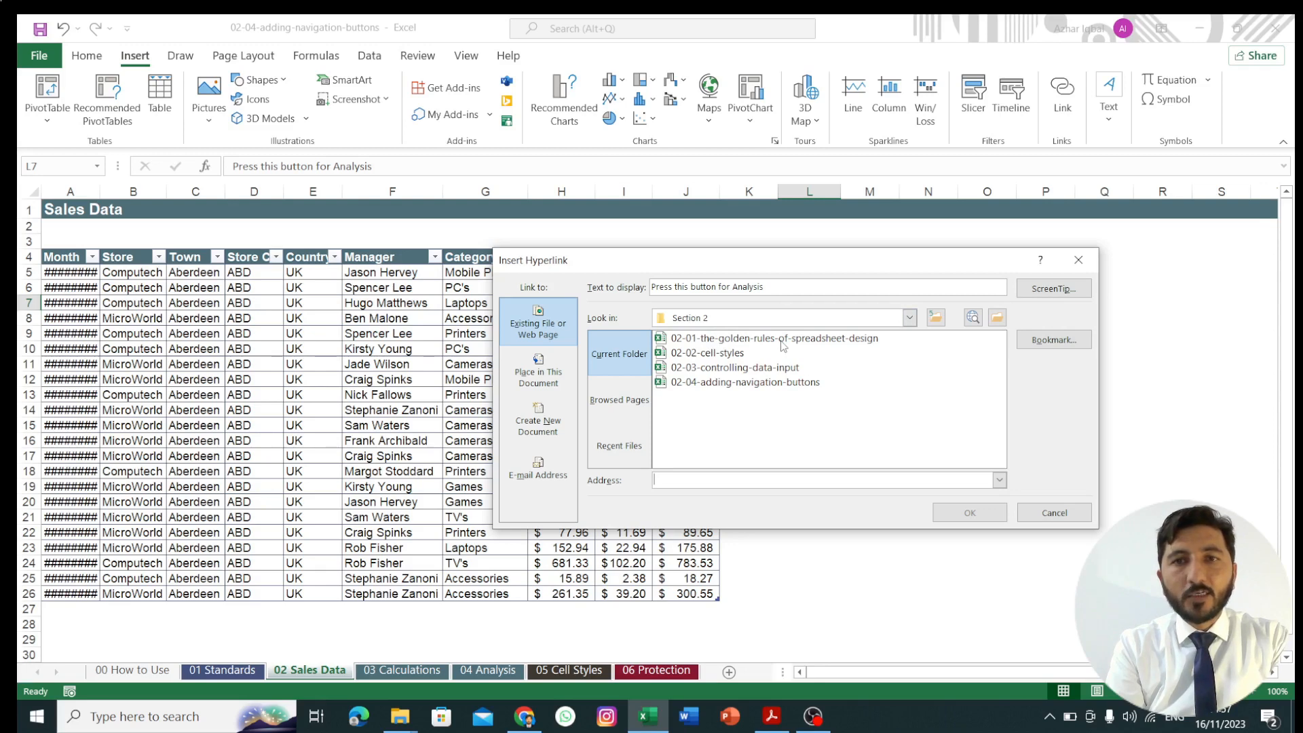
left_click(619, 399)
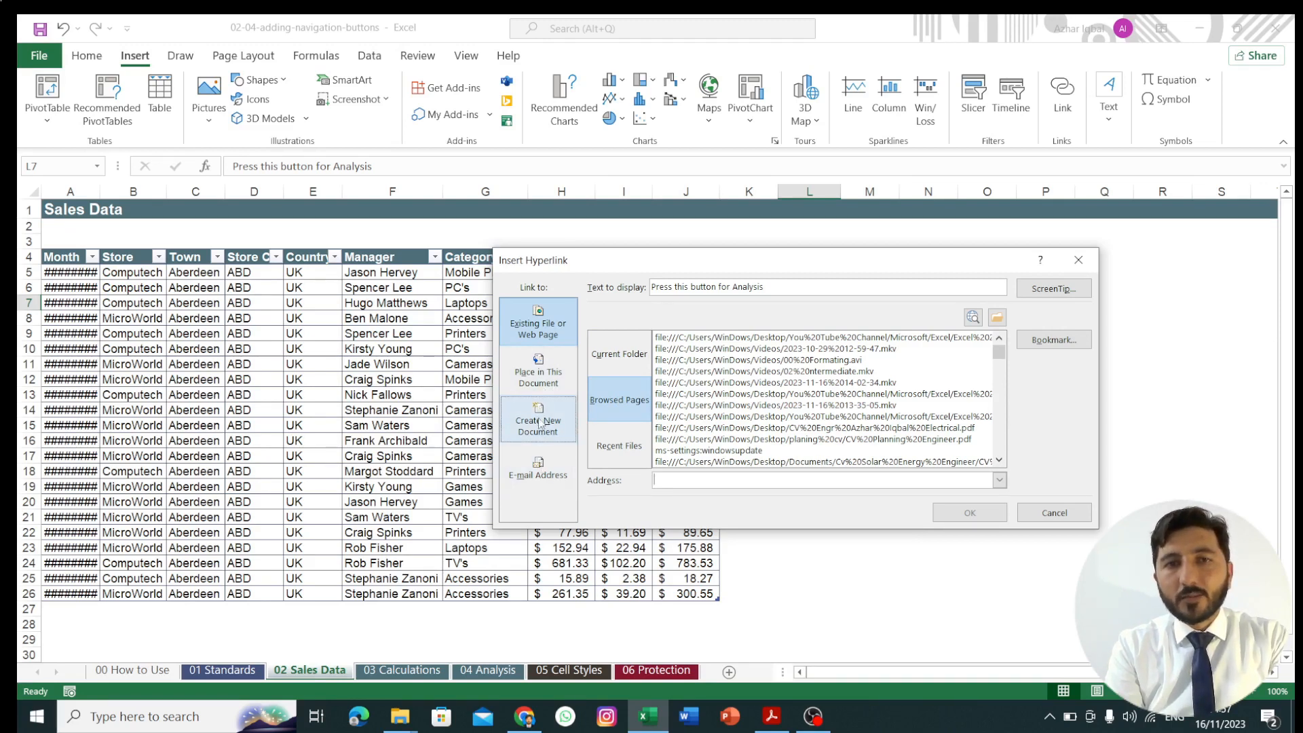
left_click(544, 384)
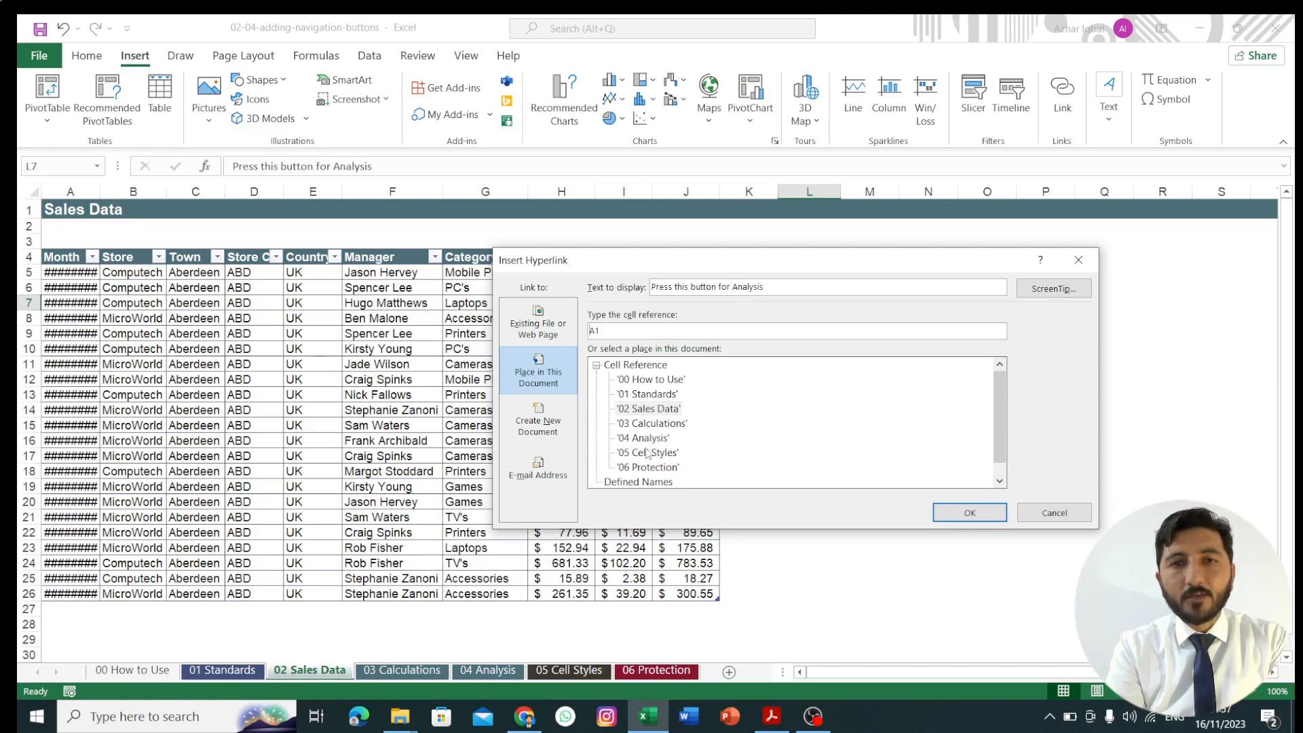
left_click(625, 439)
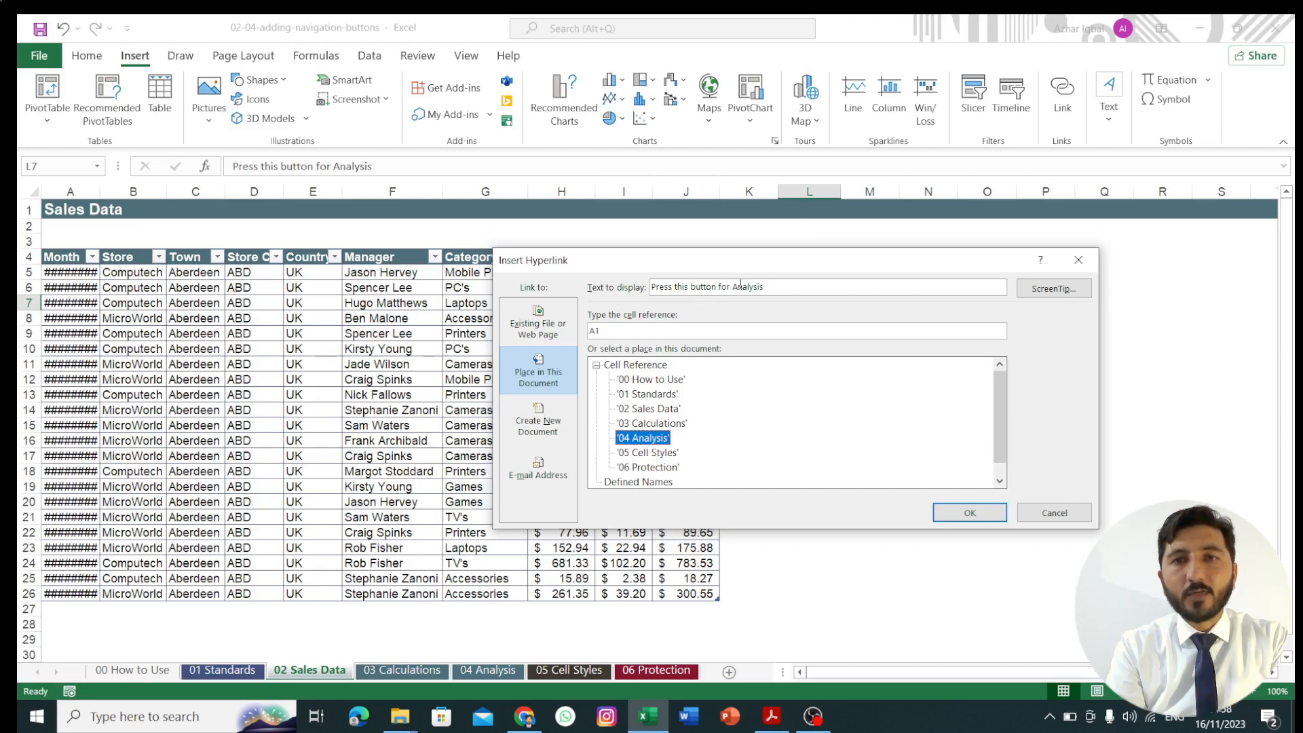
Give the hyperlink the ScreenTip "to view the Analysis" and insert it
left_click(1052, 291)
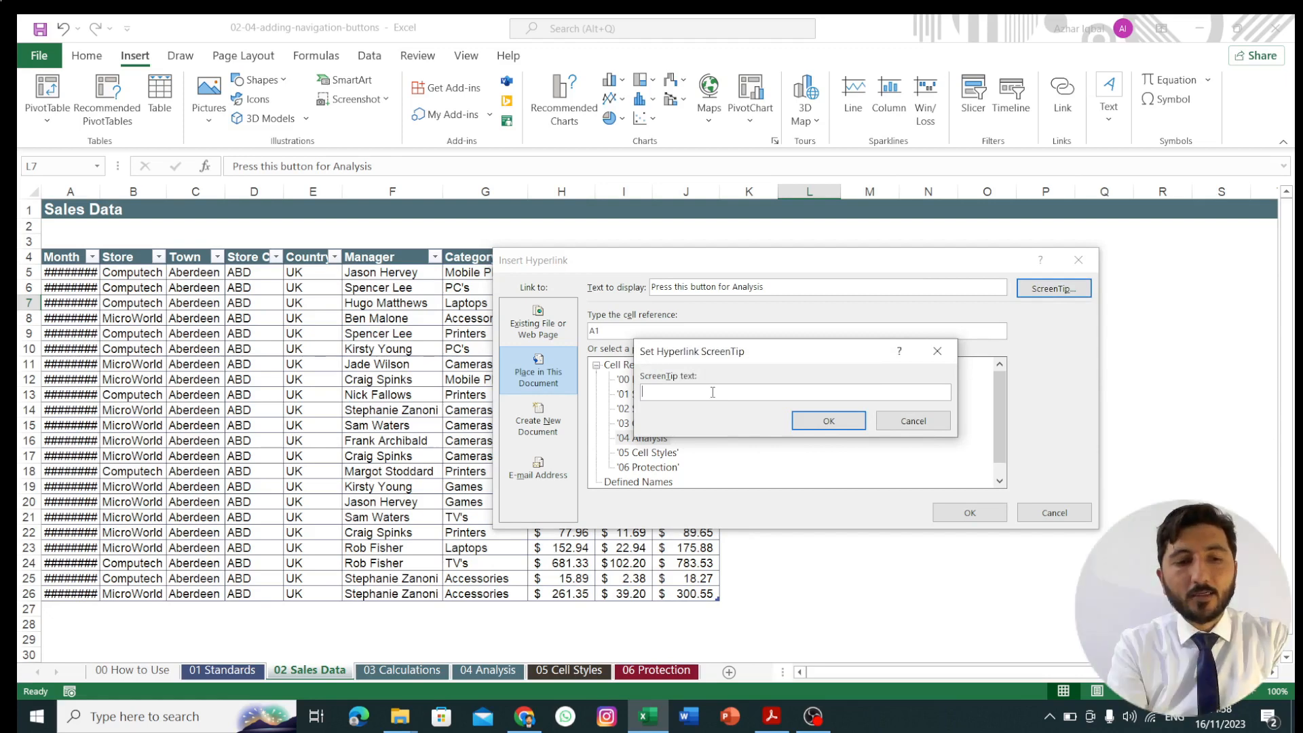
type("to view the Analysis")
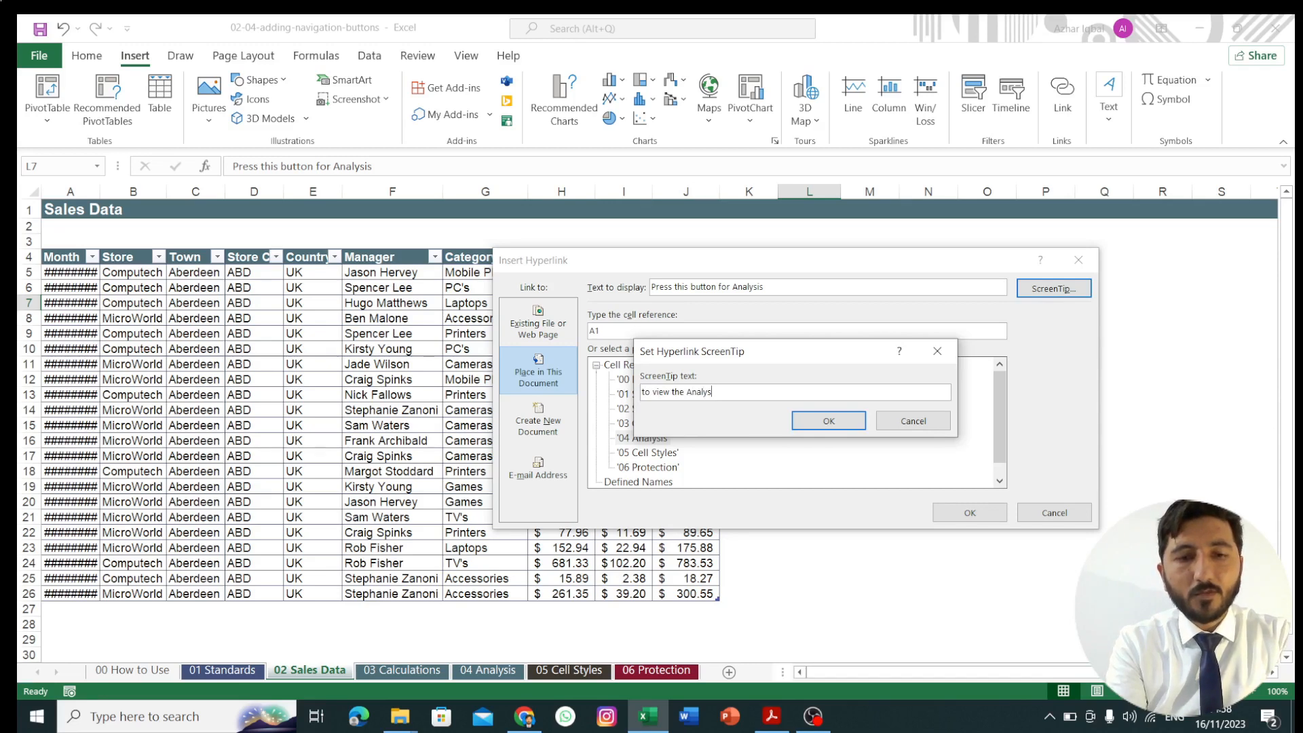
left_click(849, 422)
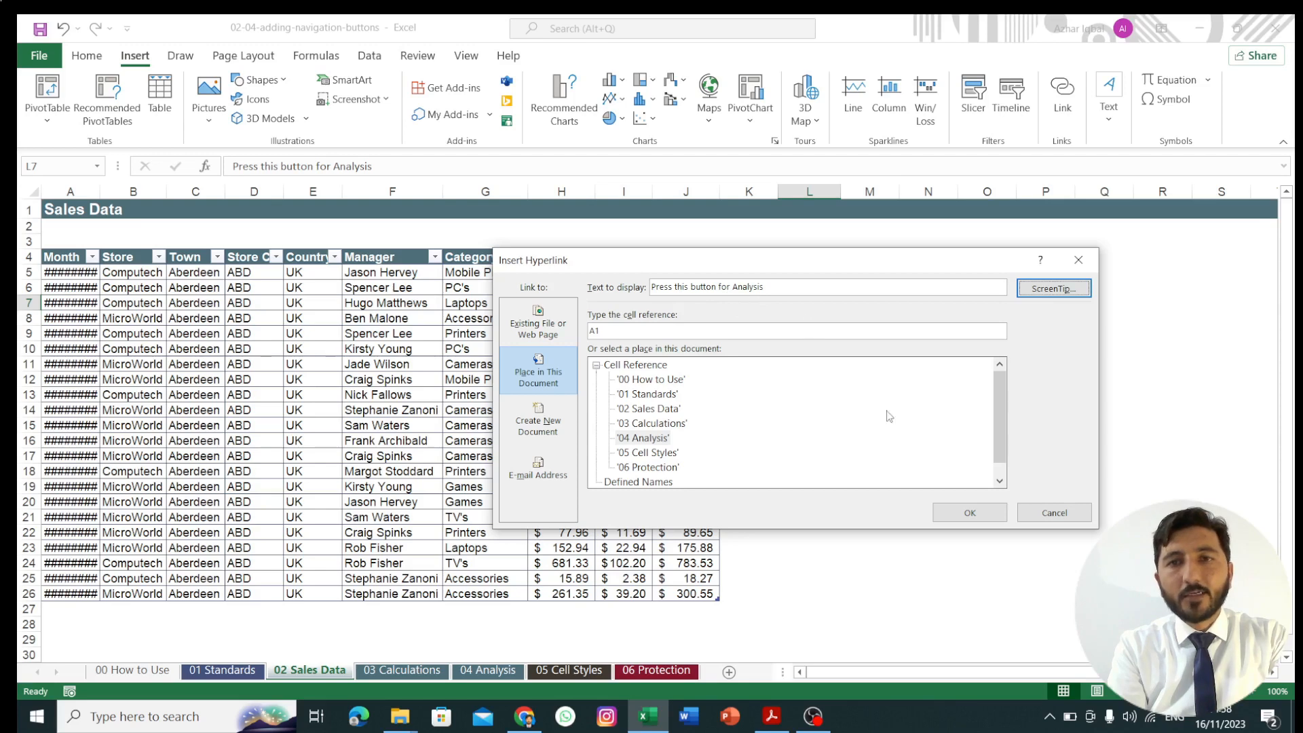
left_click(961, 514)
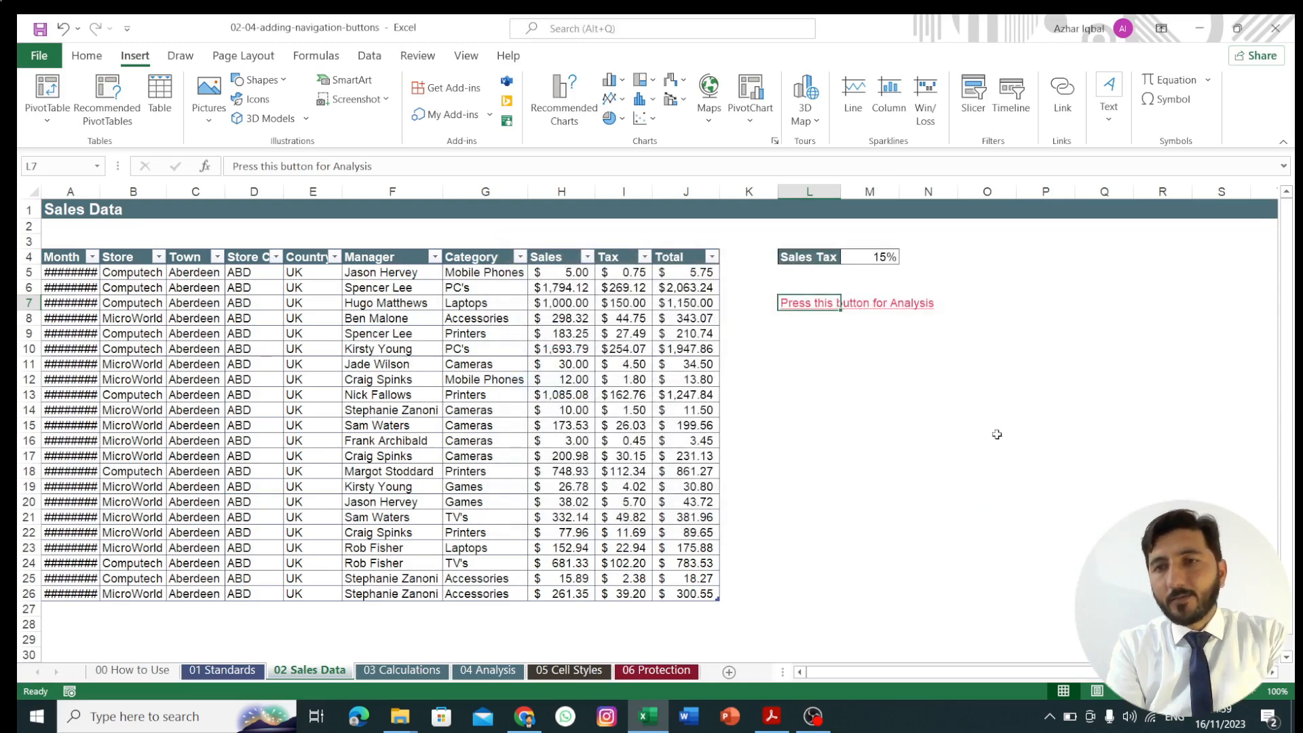
Show the gridlines on the 02 Sales Data sheet and test the Analysis hyperlink in L7
left_click(466, 56)
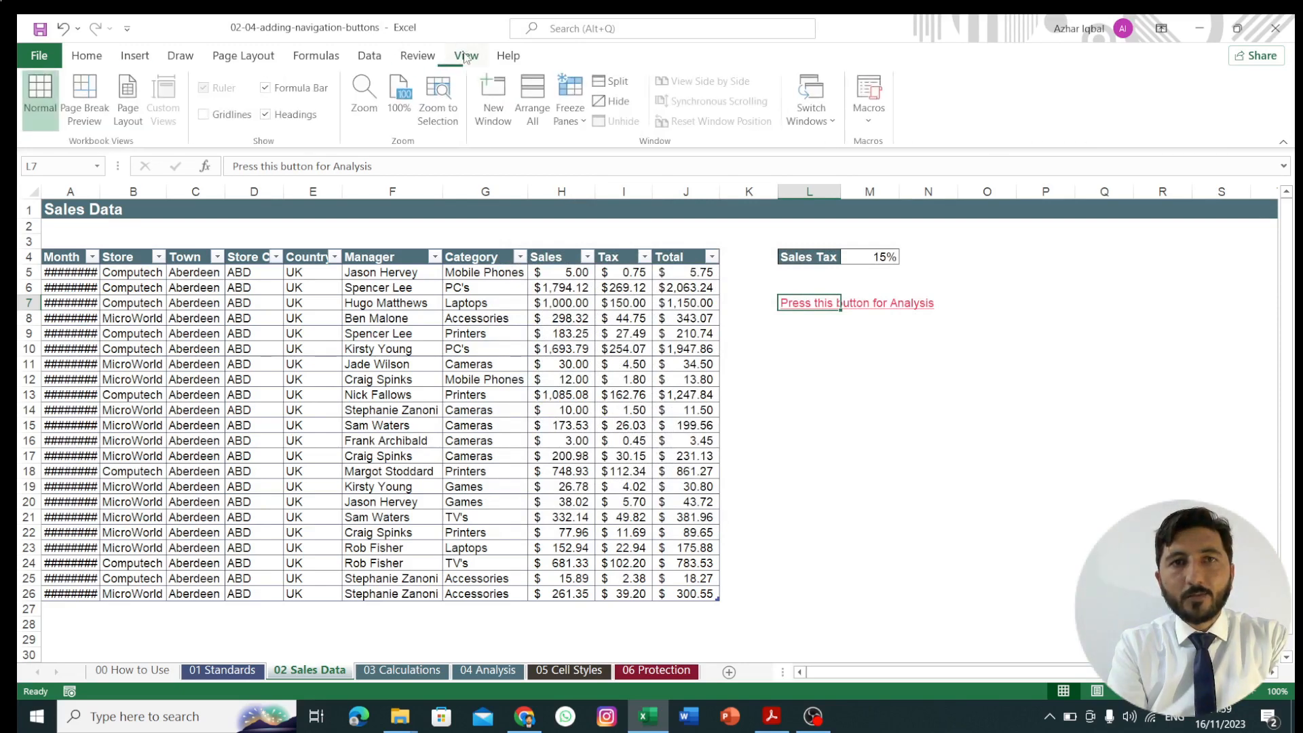
left_click(204, 114)
left_click(952, 363)
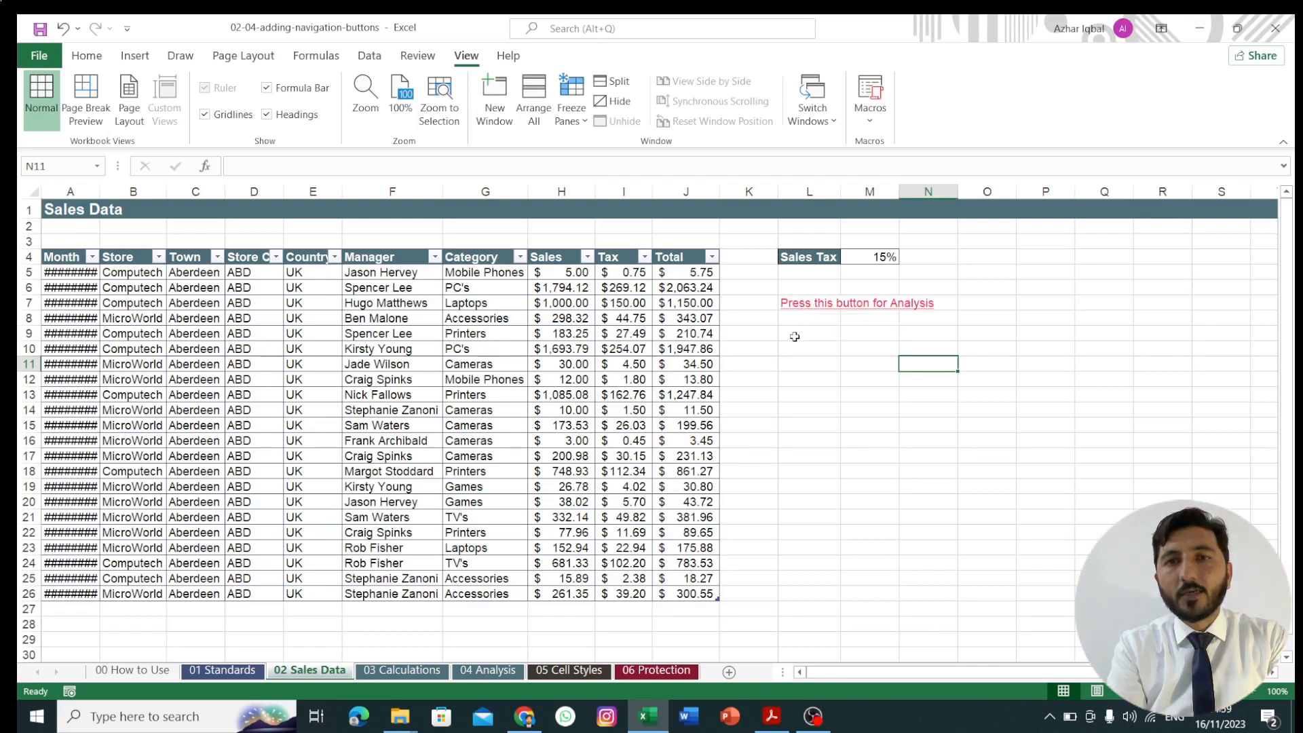
left_click(807, 304)
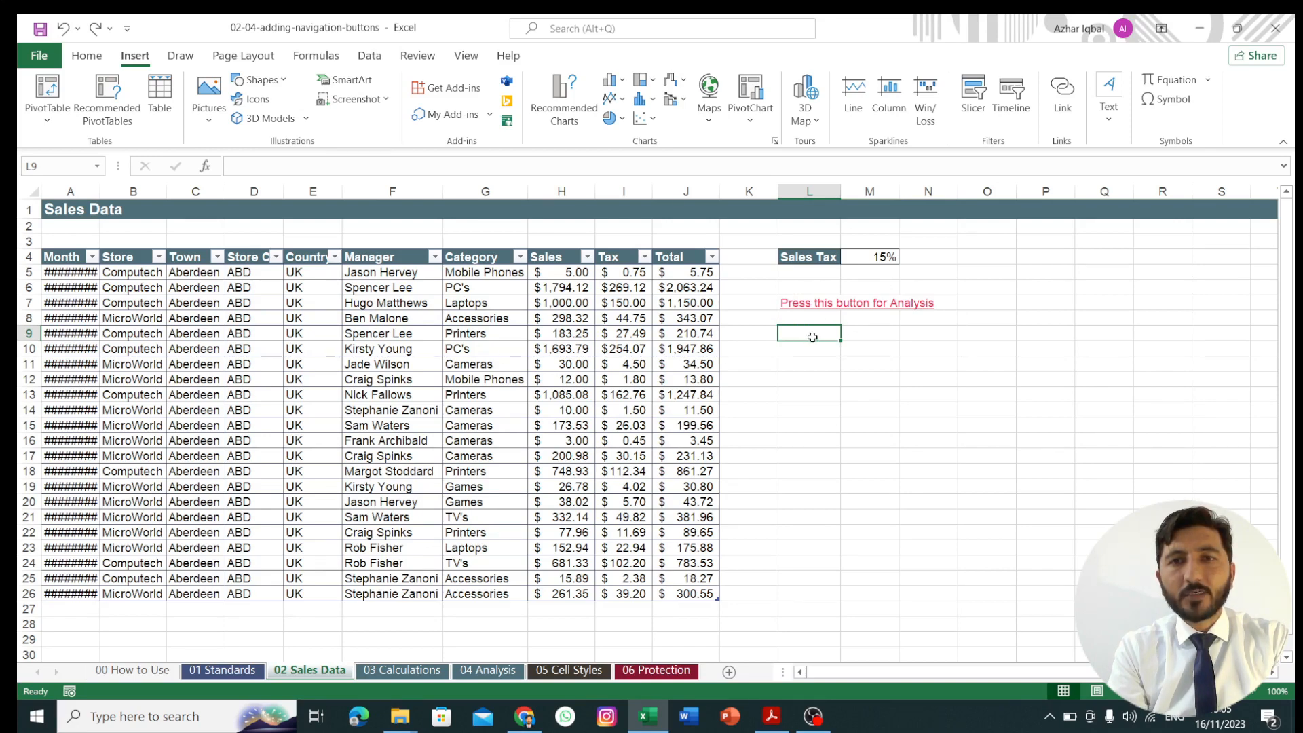
Draw an oval about 2.48 cm high and 4.36 cm wide below the Analysis link, with the dark red filled shape style
left_click(816, 364)
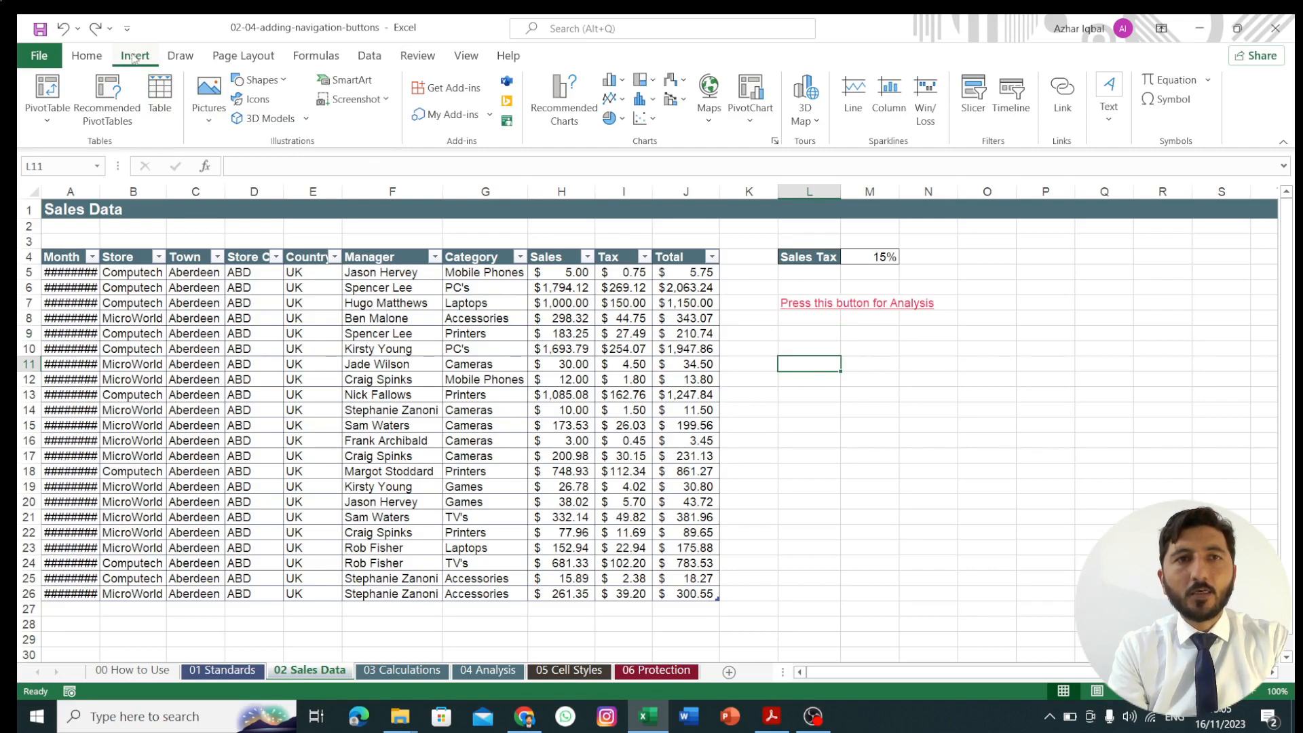
left_click(285, 84)
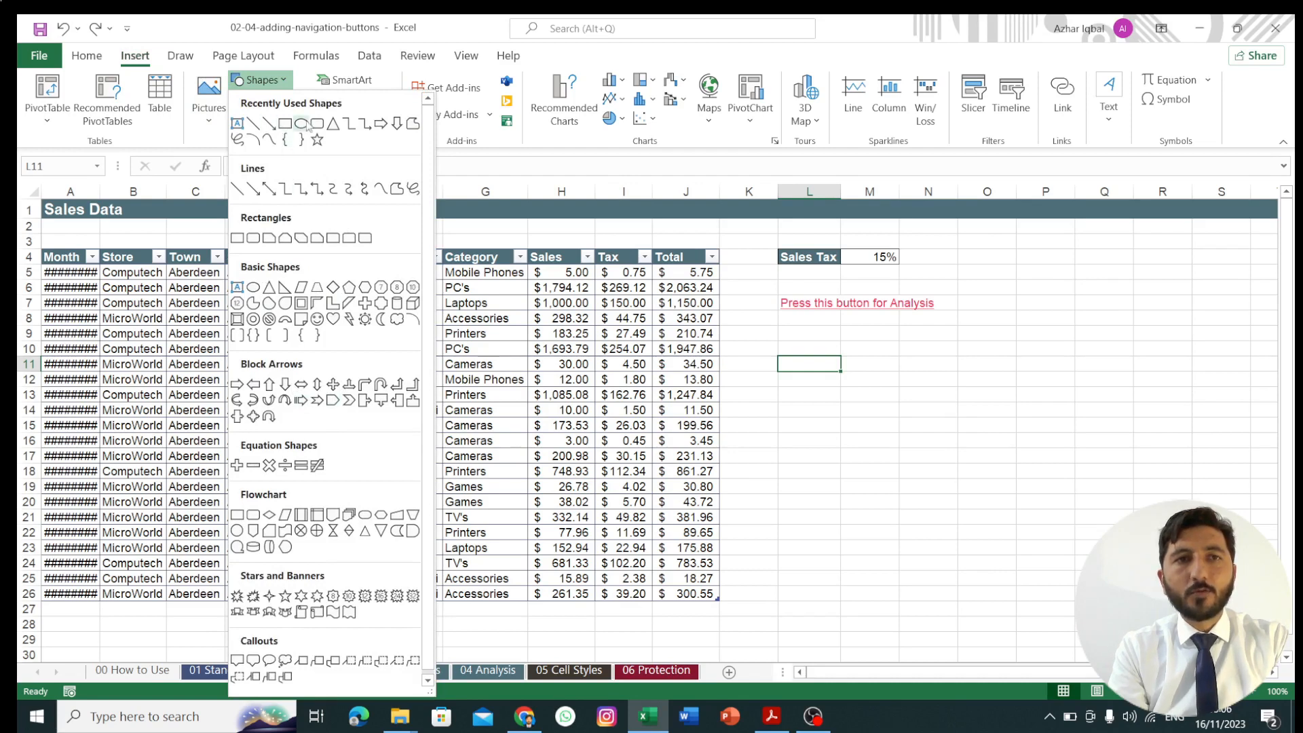
left_click(302, 124)
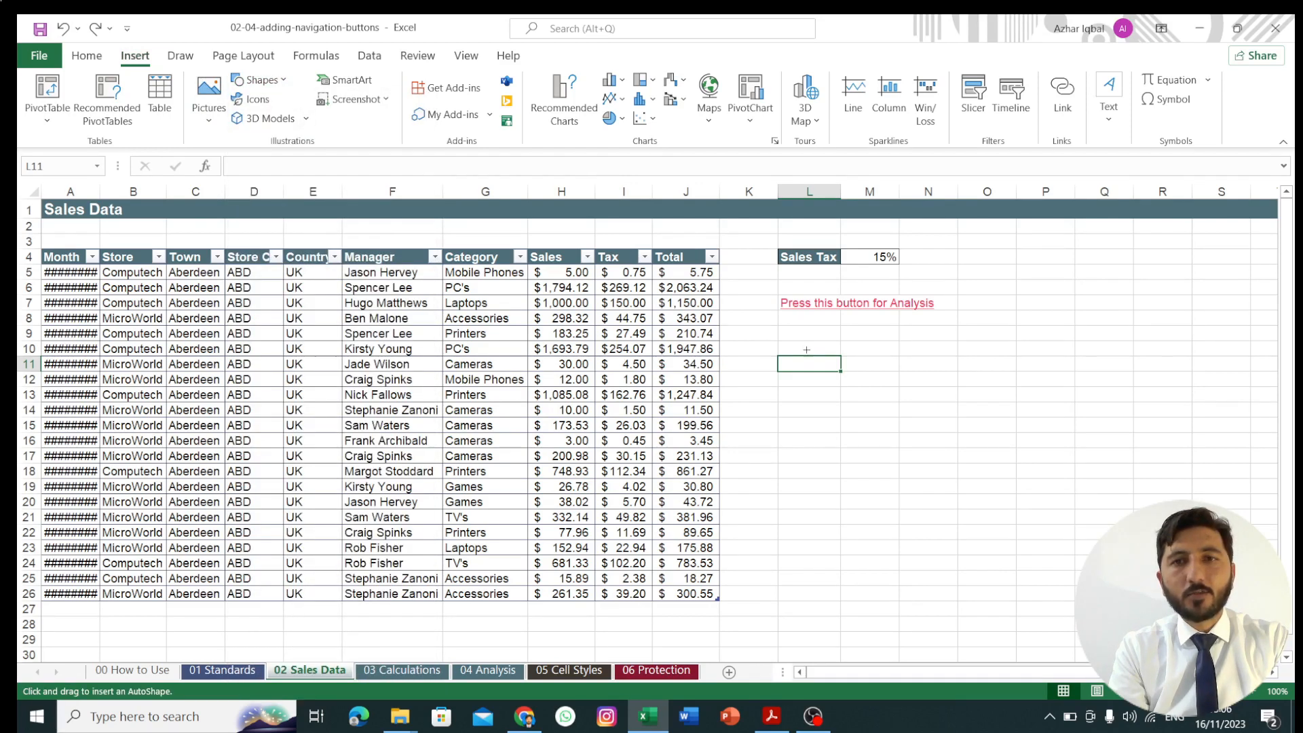
left_click_drag(807, 348, 943, 426)
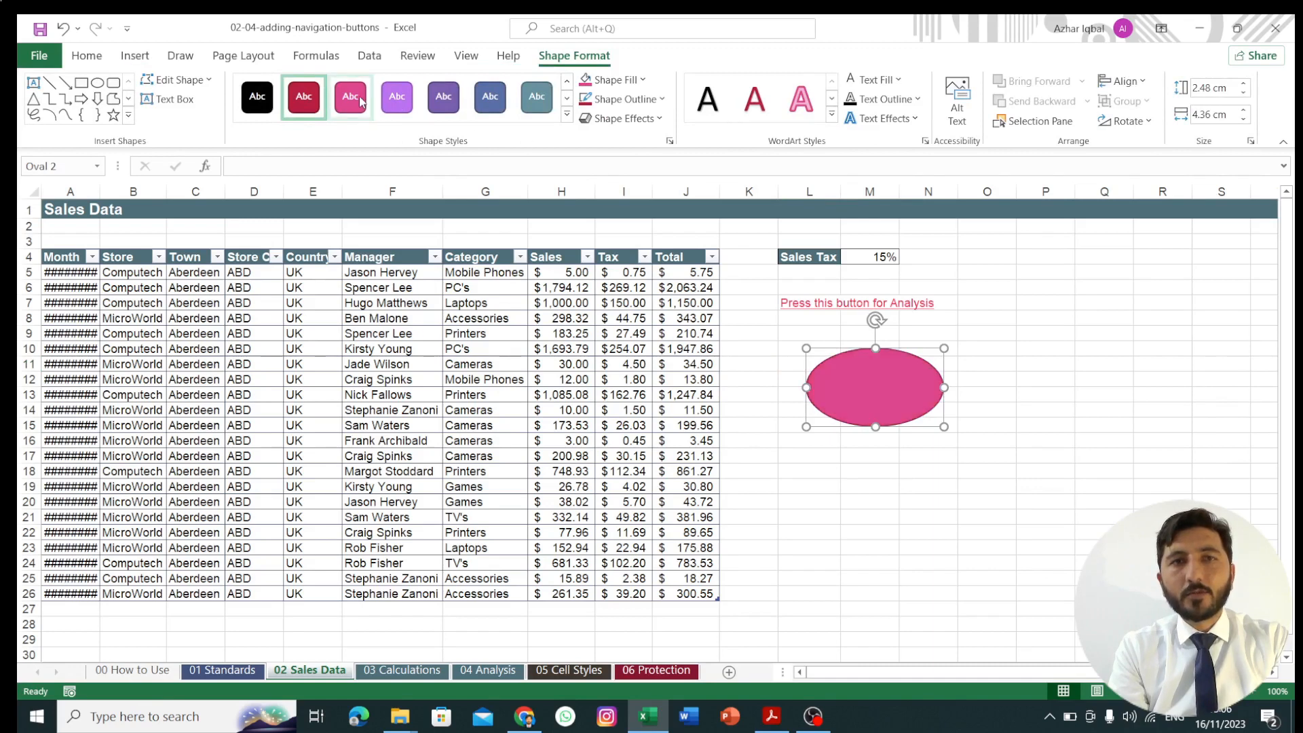
left_click(399, 101)
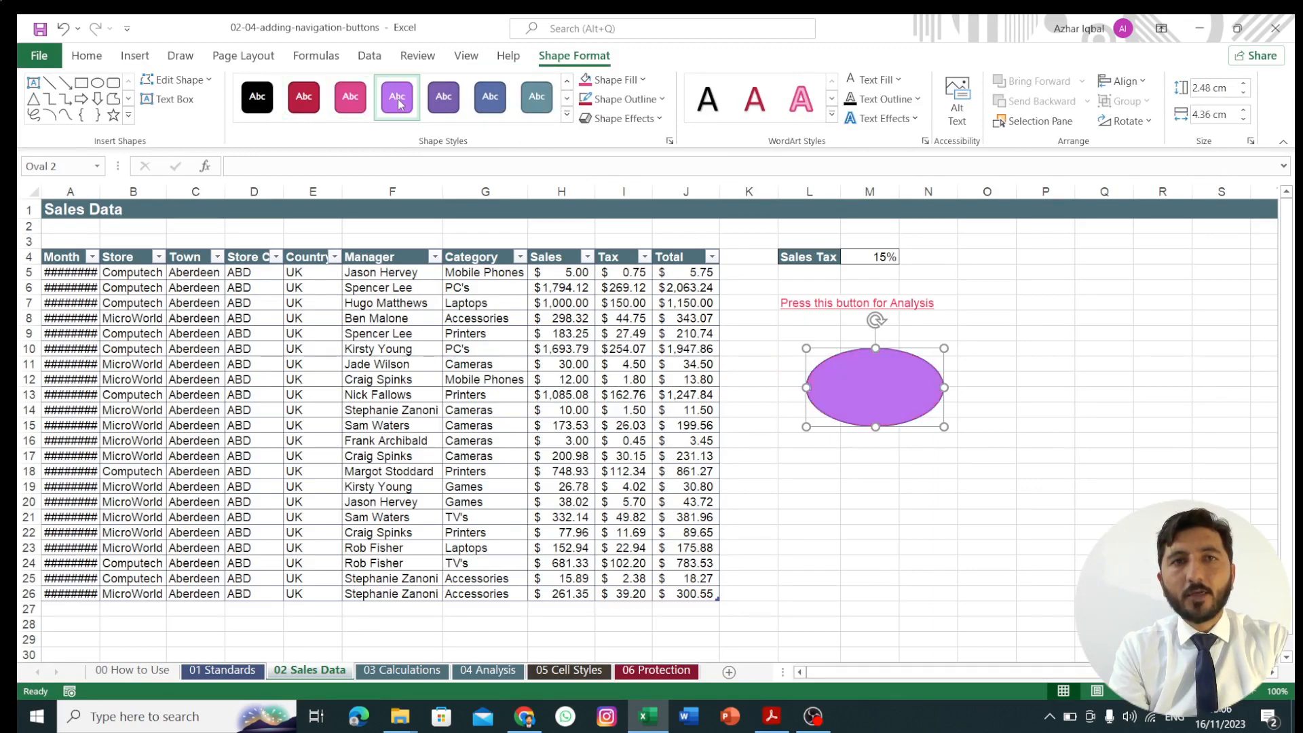
left_click(444, 97)
left_click(258, 97)
left_click(305, 97)
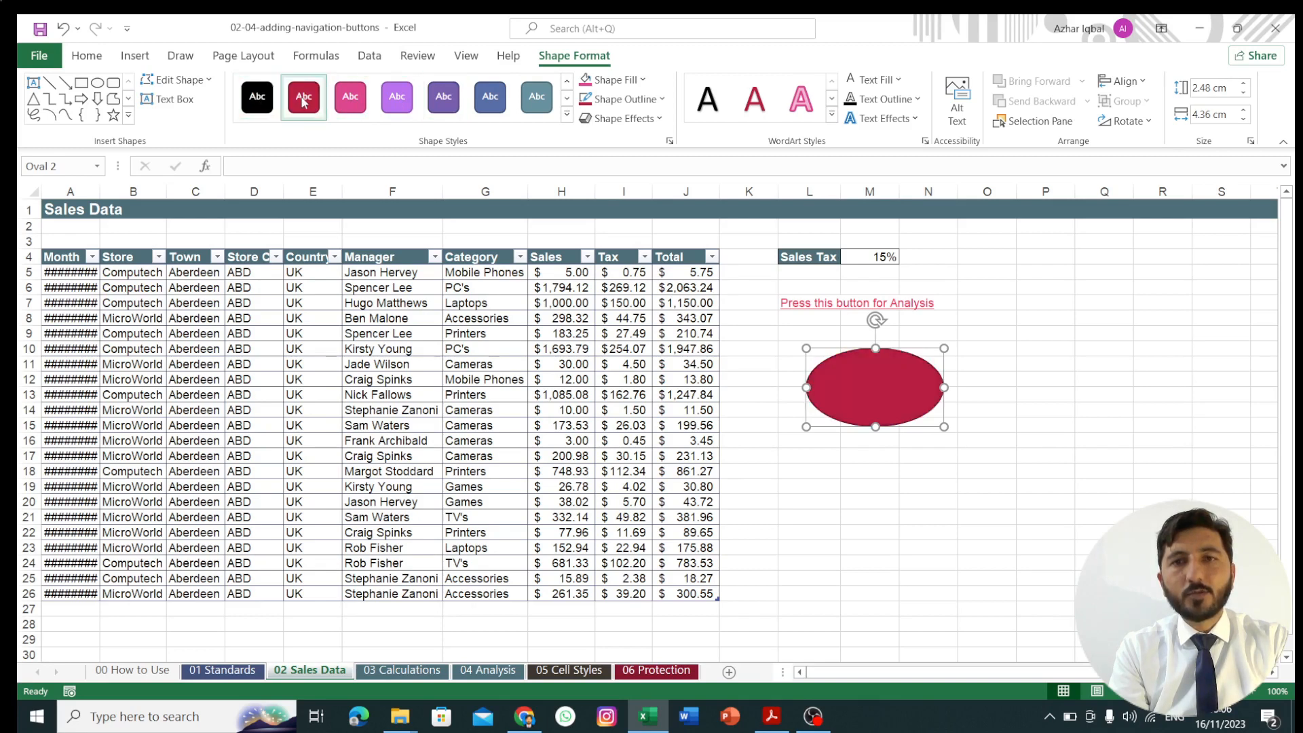
Add the text "Press to view the Analysis" inside the red oval
left_click(841, 381)
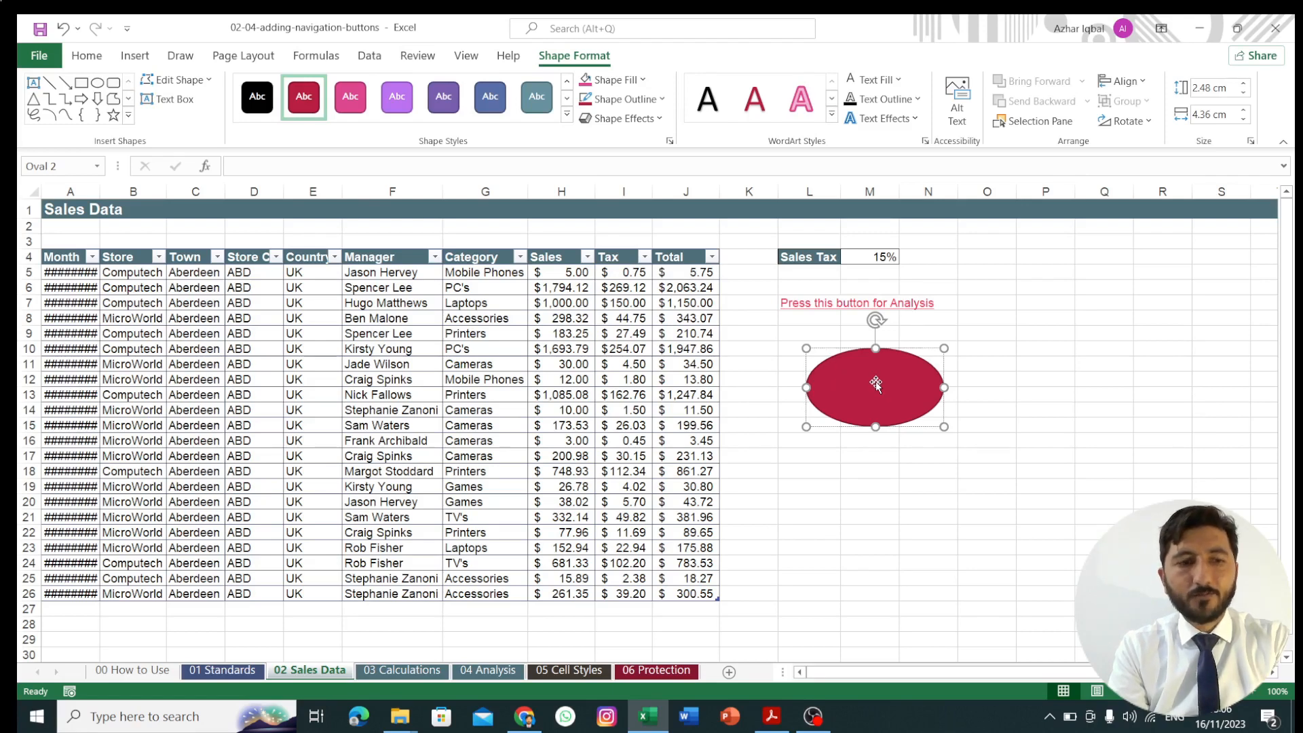
type("Press")
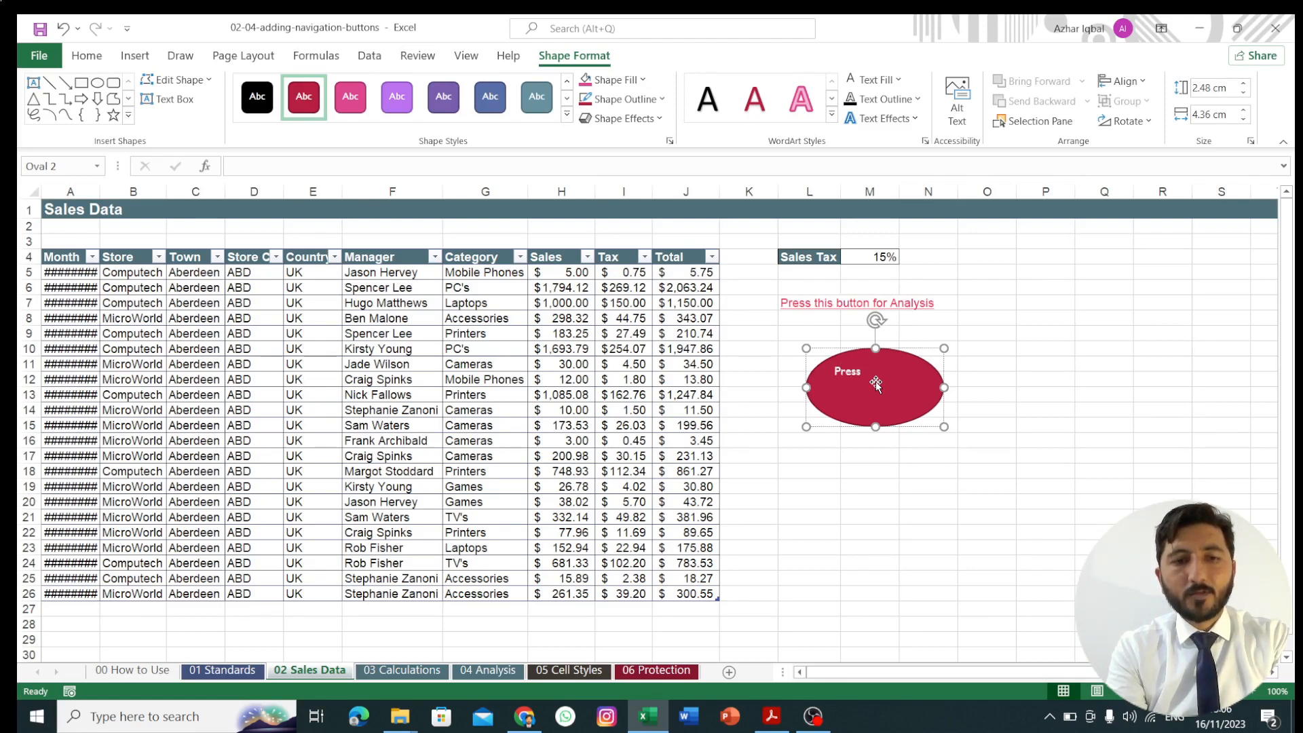
type(" to view th")
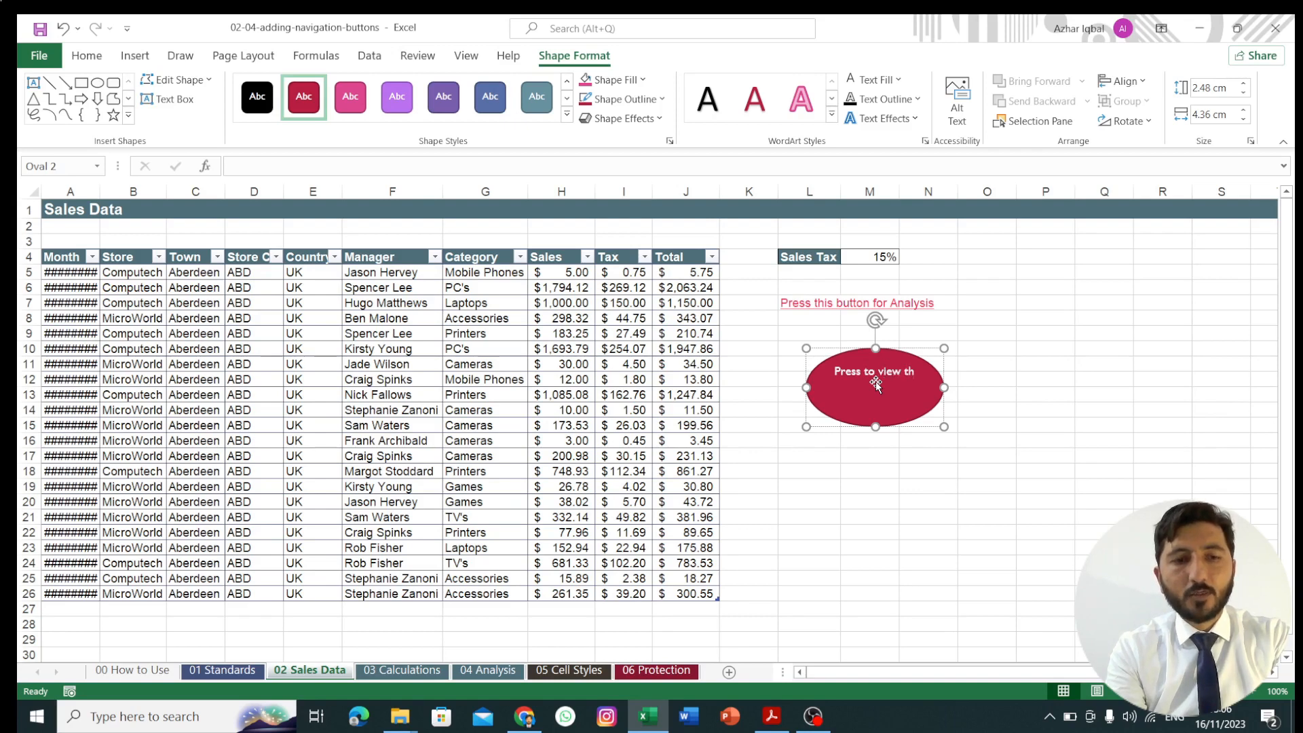
type("e Analysis")
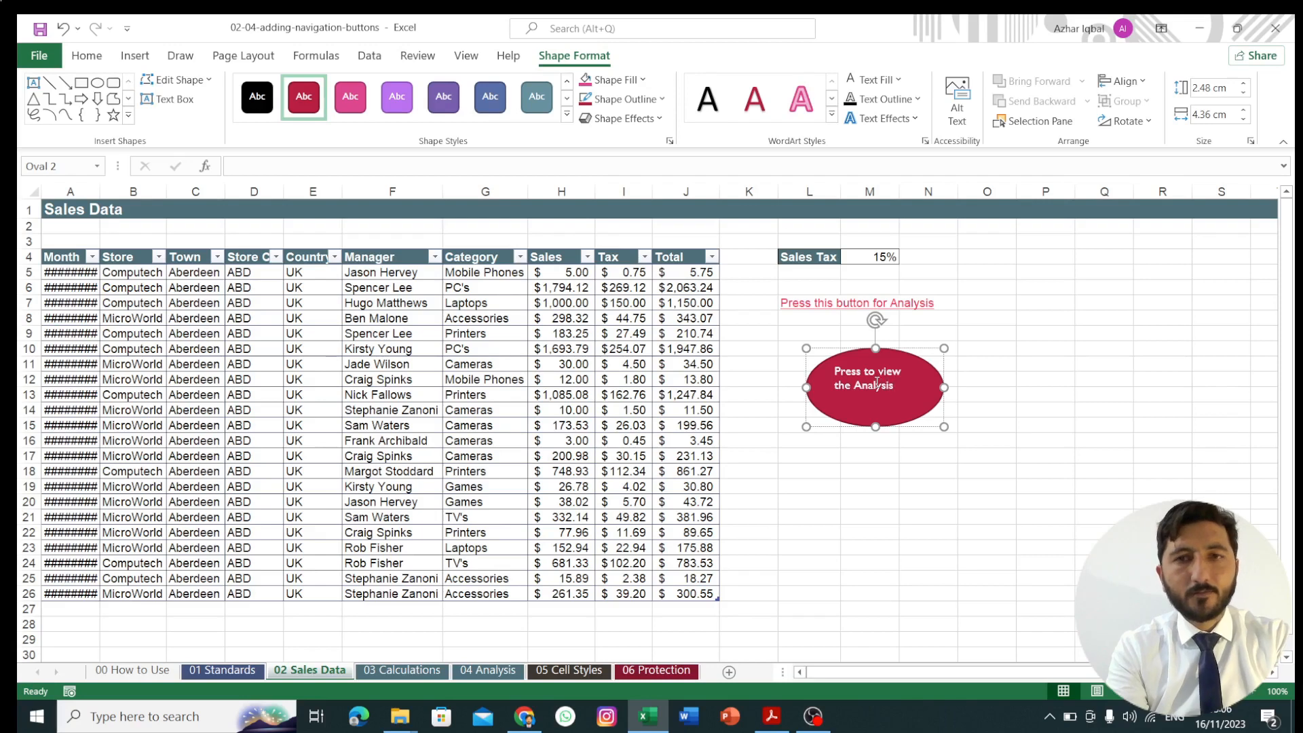
Format the oval's text as bold 12 pt Arial and centre it horizontally
double_click(874, 385)
left_click_drag(858, 379, 837, 377)
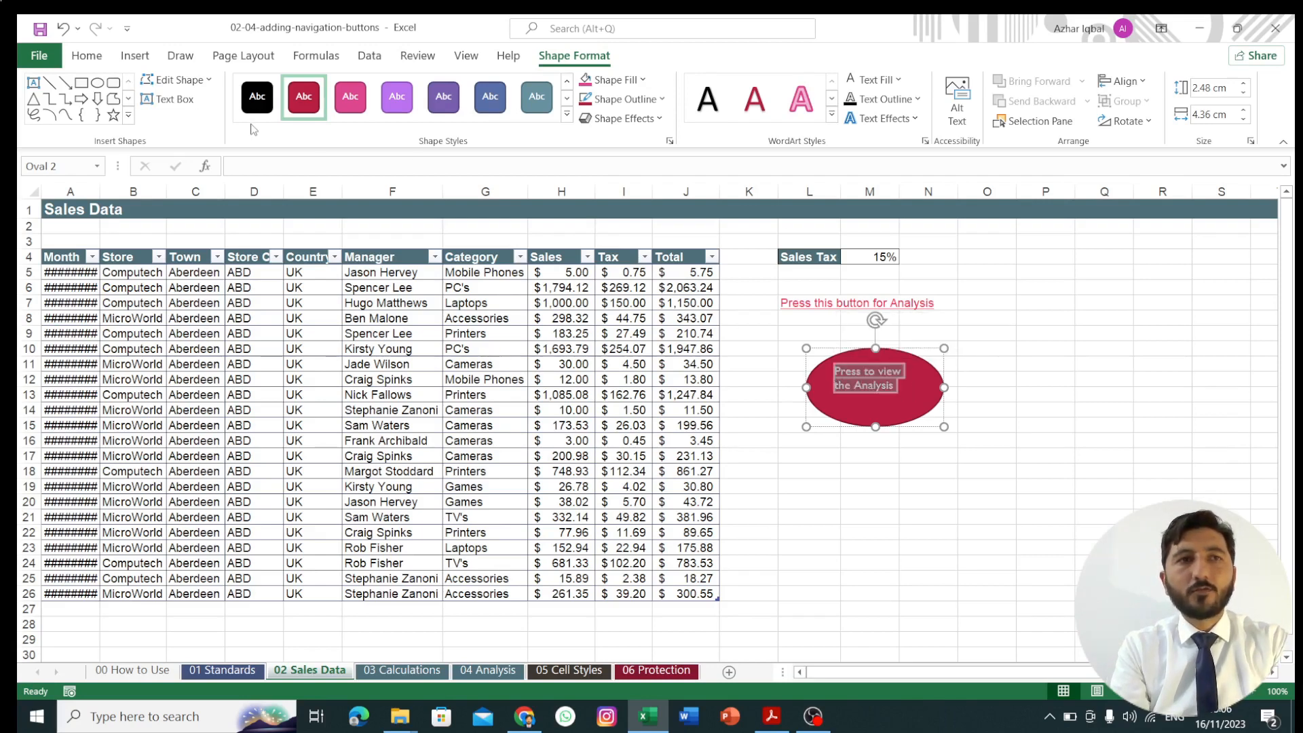
left_click(86, 61)
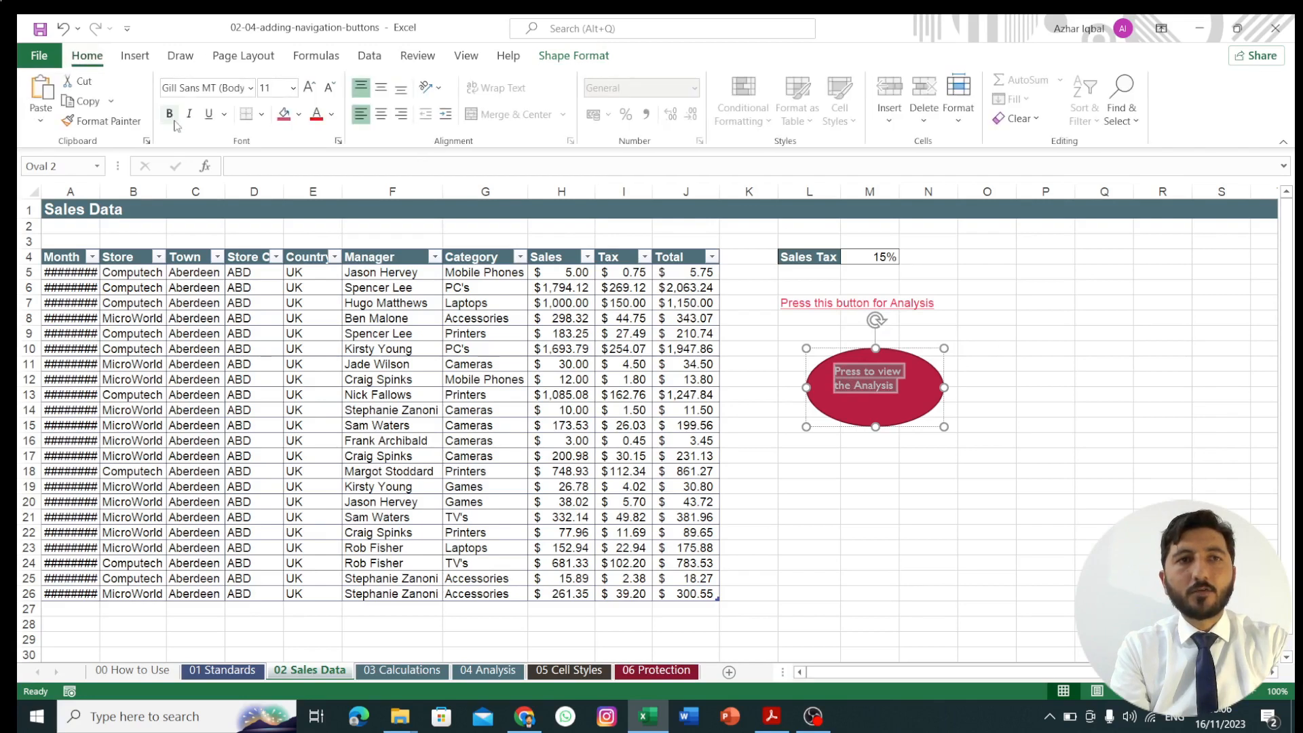
left_click(251, 87)
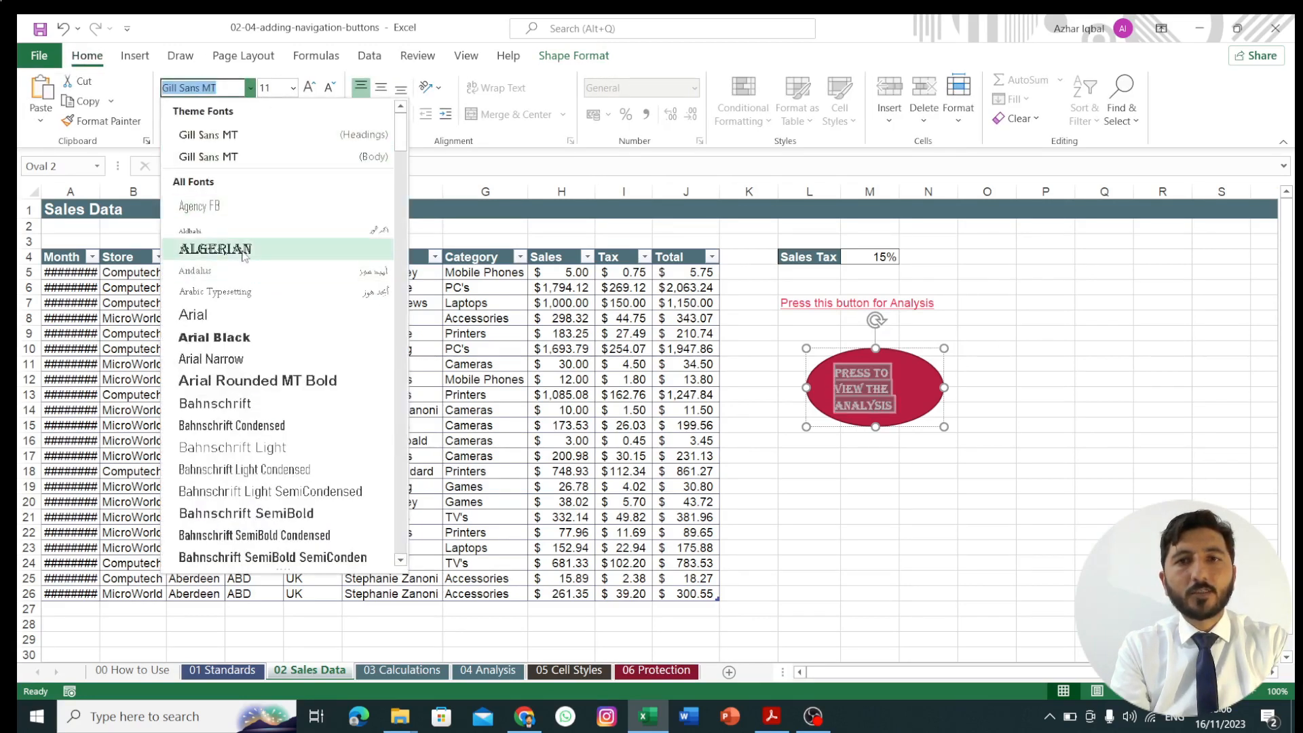
left_click(223, 325)
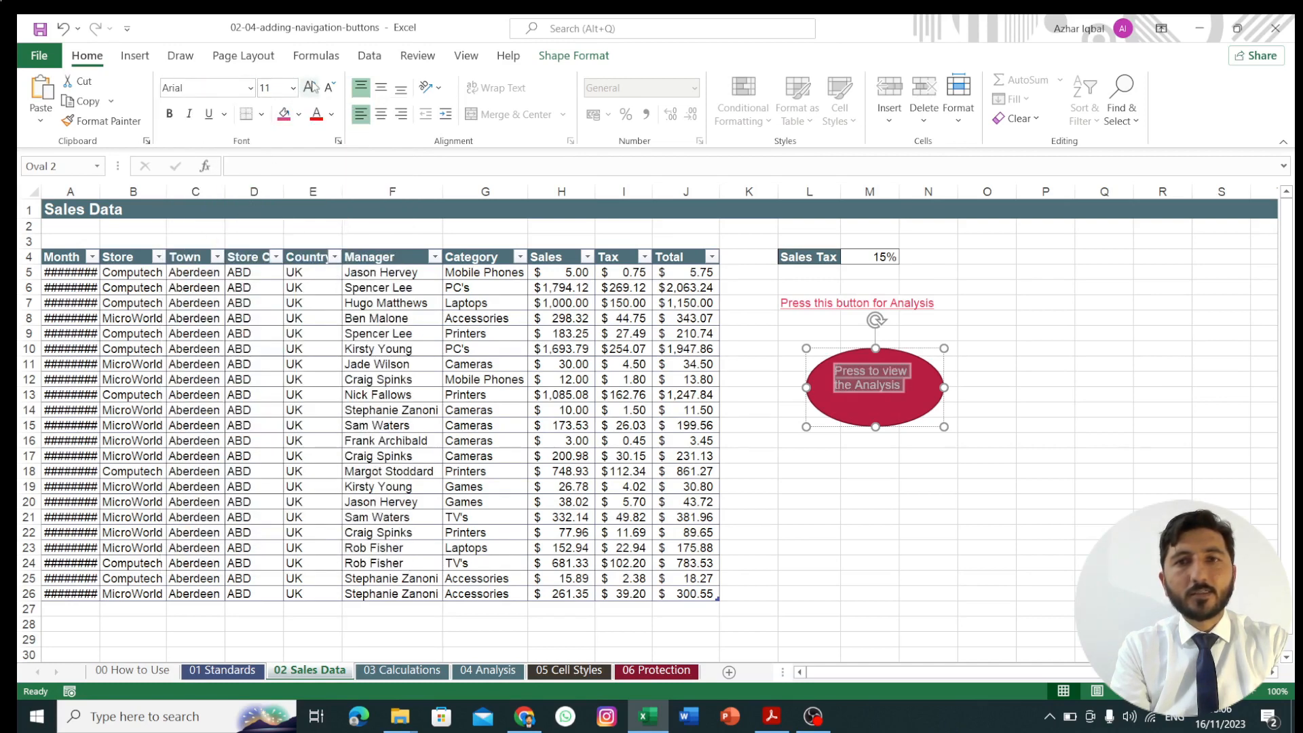
left_click(312, 86)
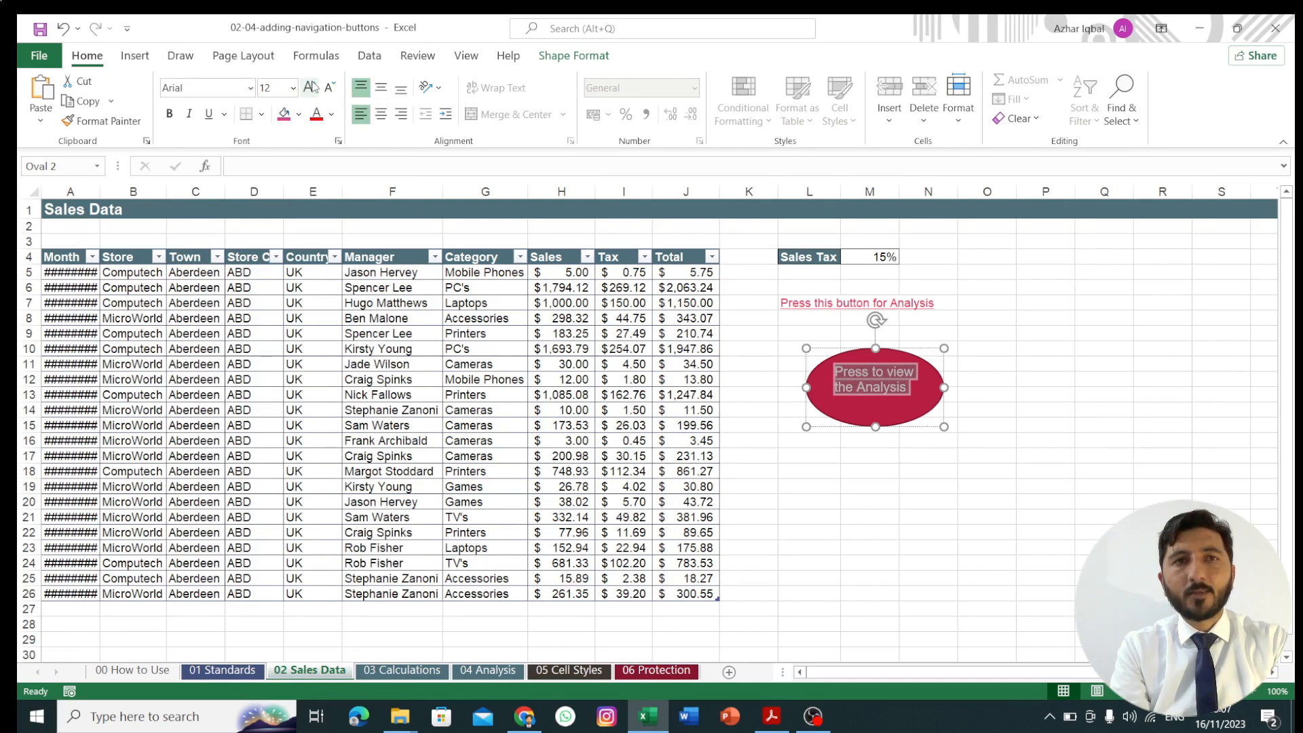
left_click(170, 114)
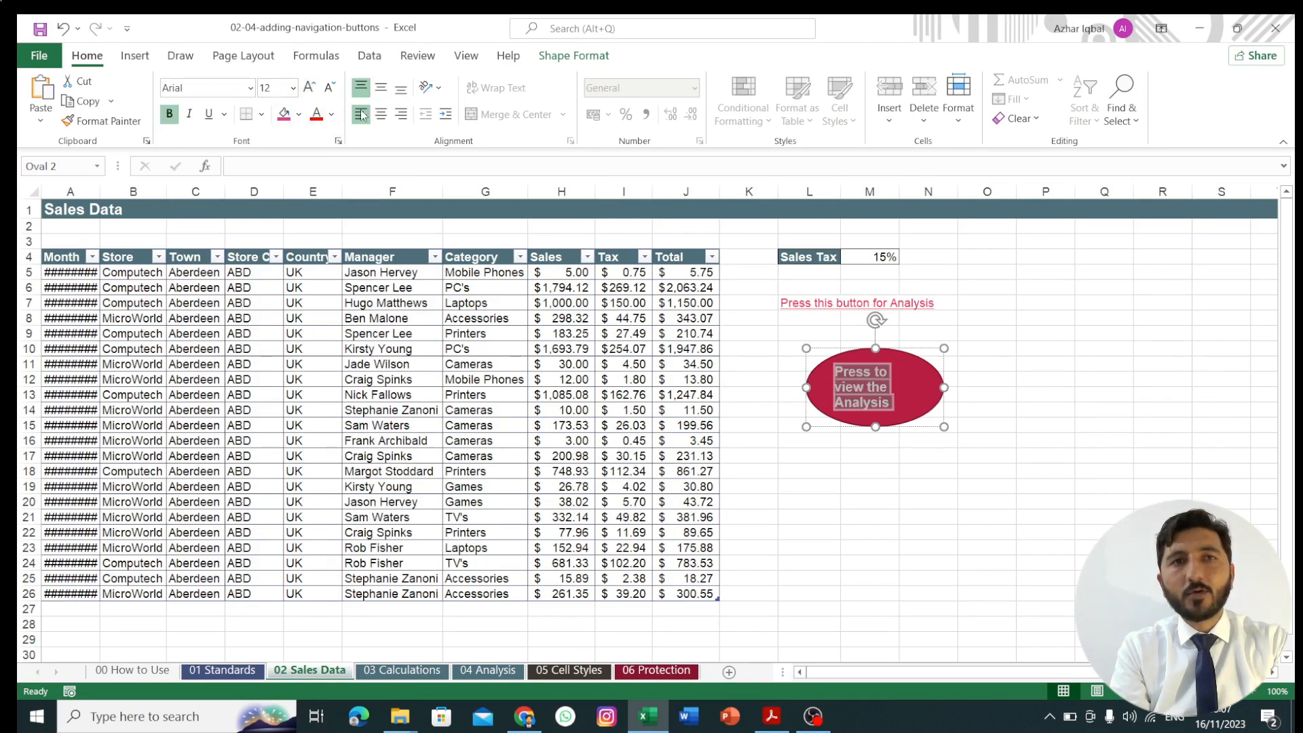
left_click(381, 114)
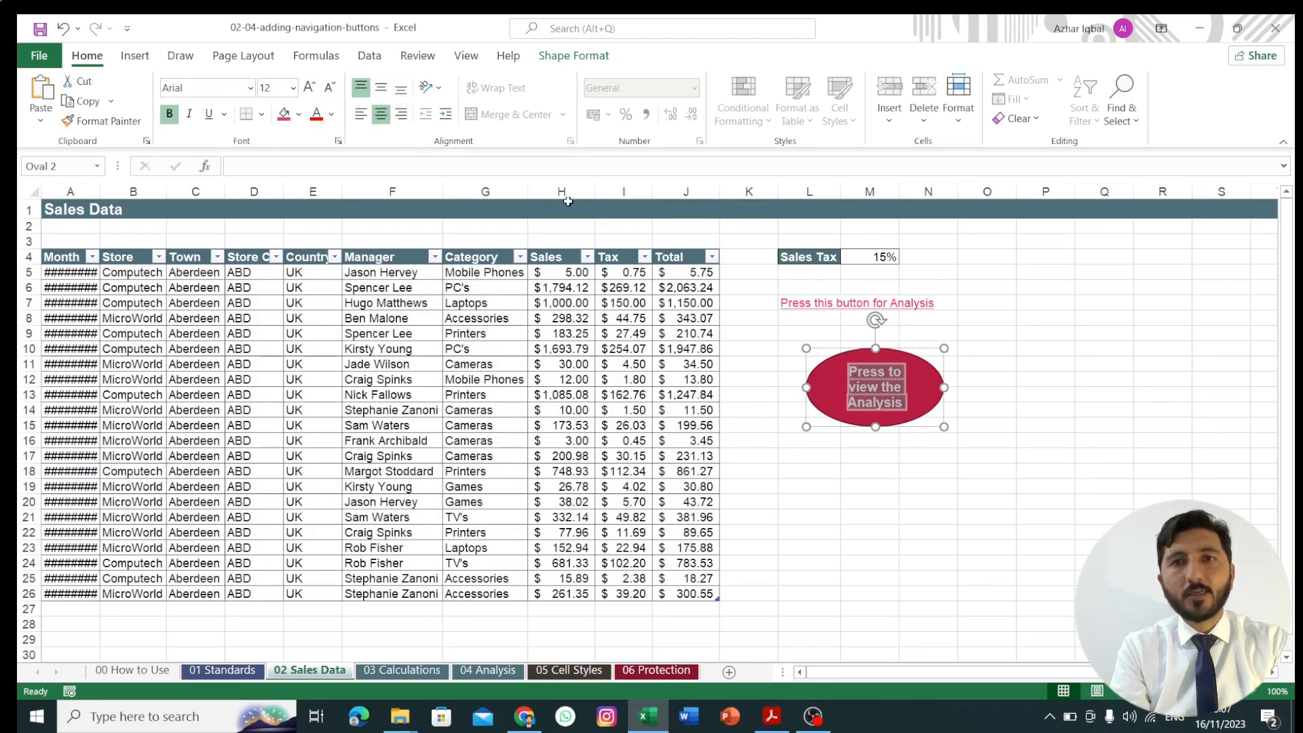
left_click(927, 378)
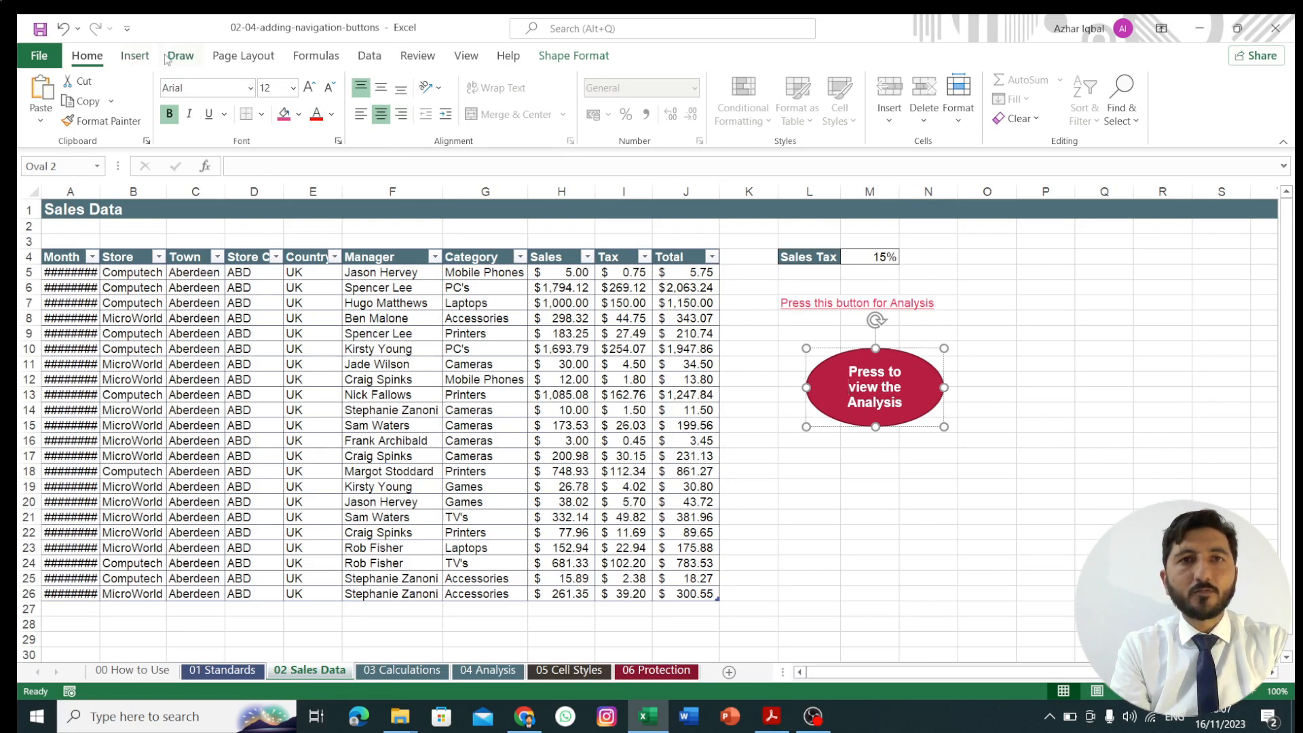
Apply the first preset shape effect to the red oval
left_click(576, 57)
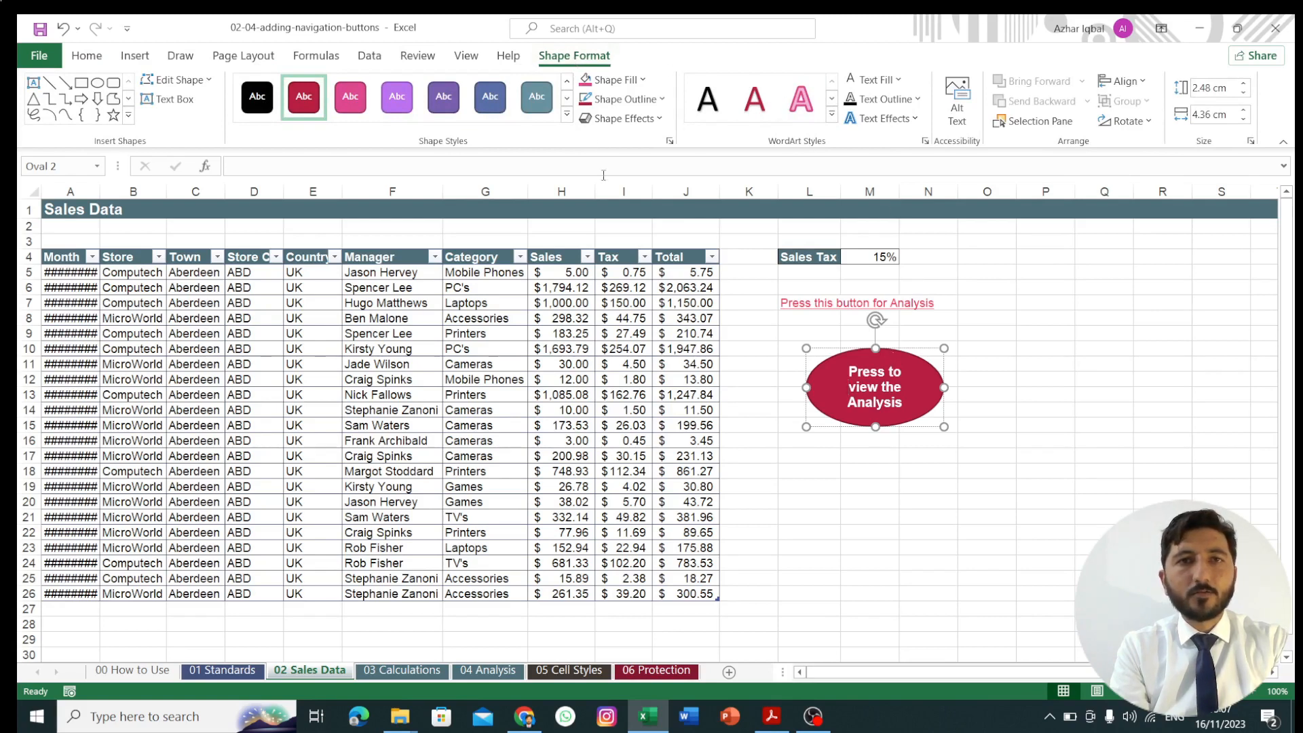
left_click(660, 119)
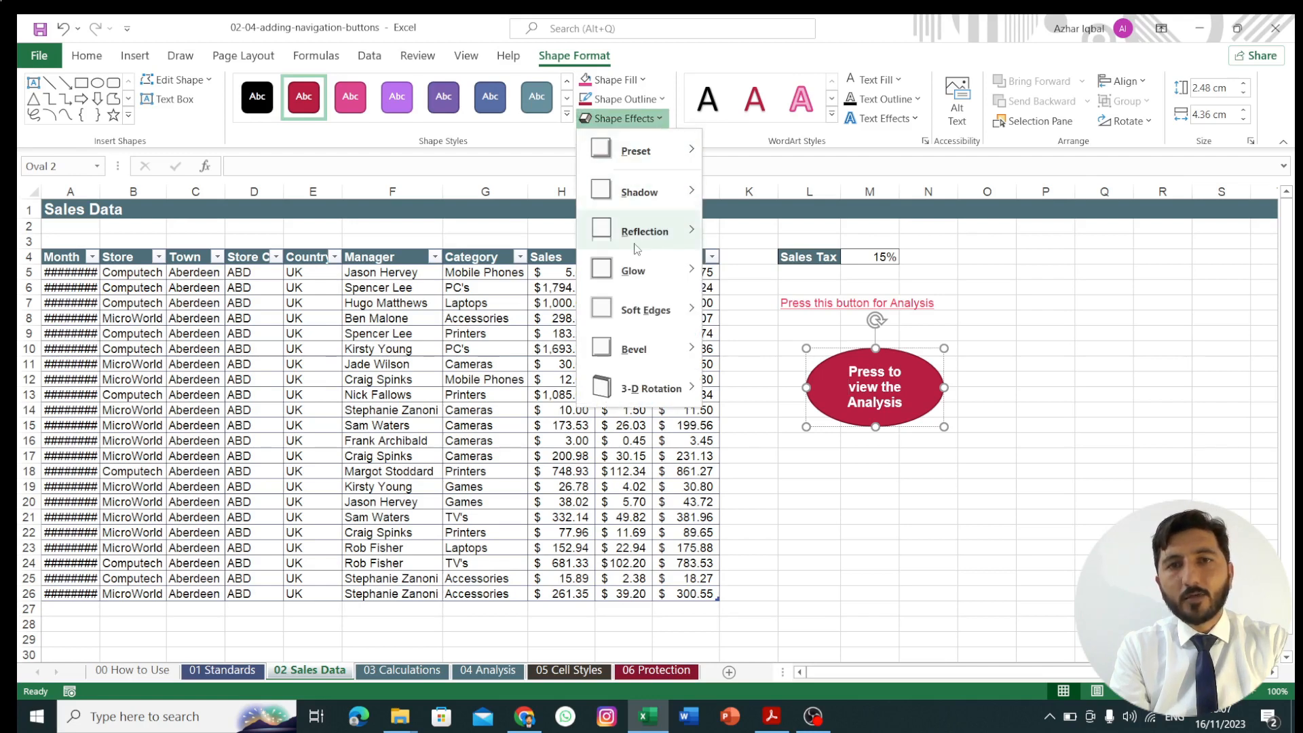
mouse_move(633, 314)
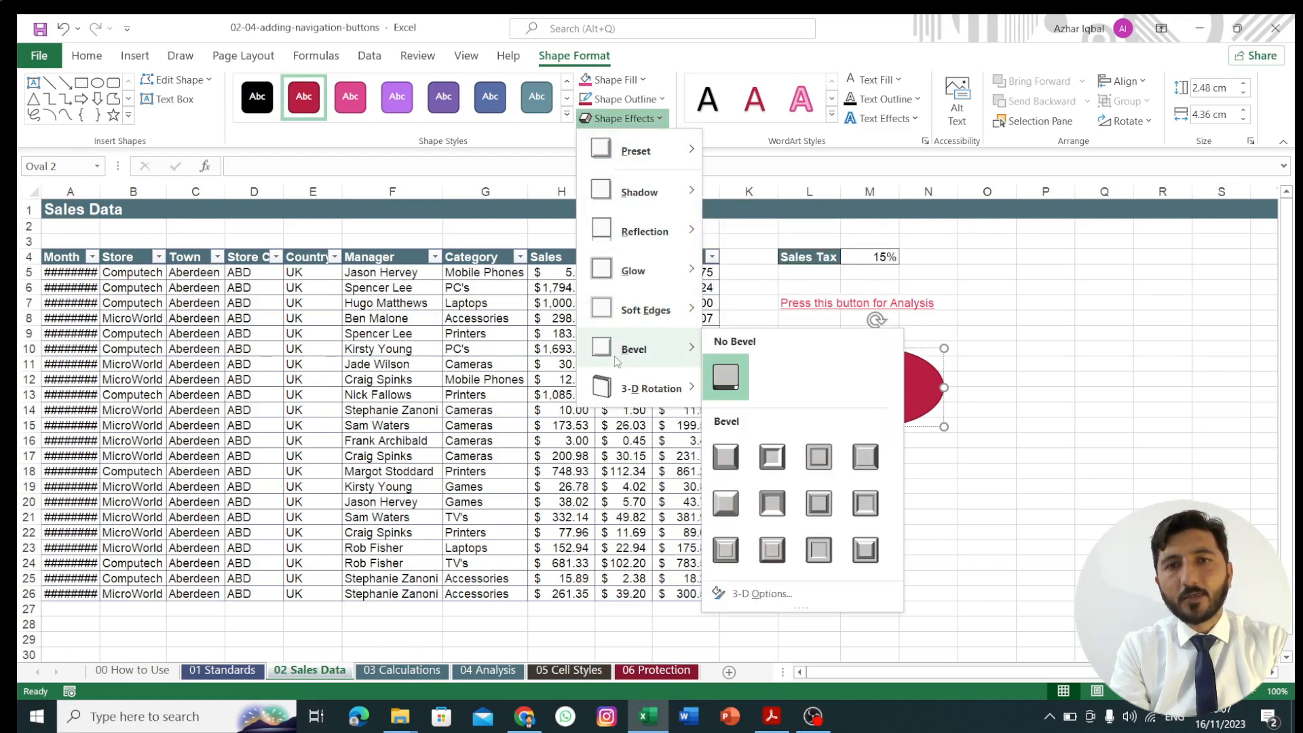
mouse_move(605, 155)
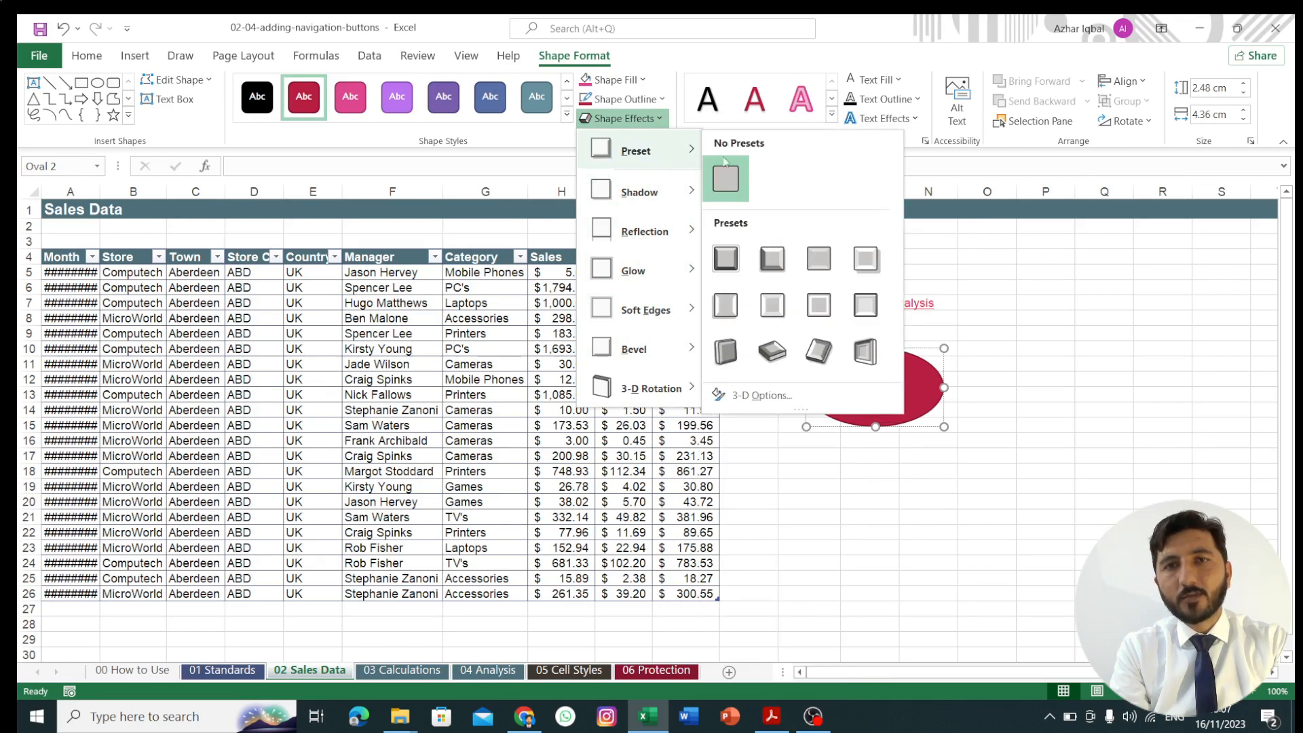
left_click(725, 258)
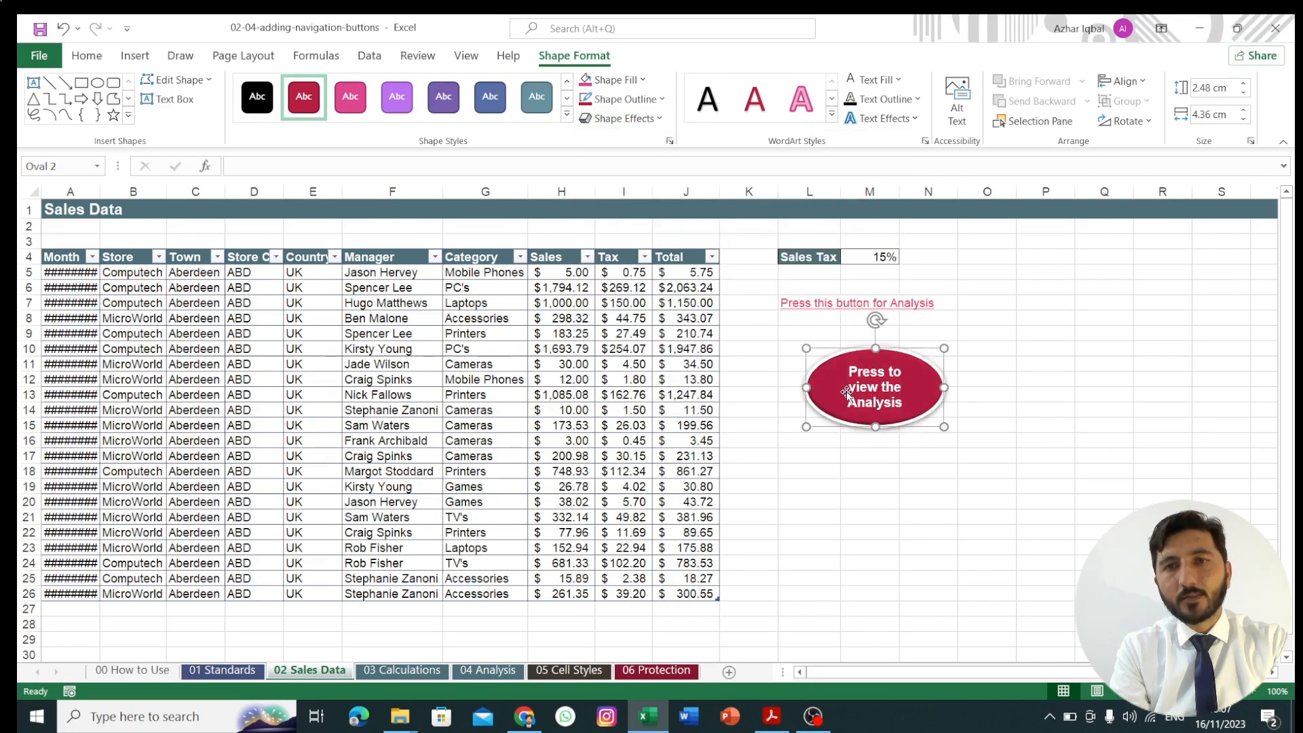
left_click(997, 380)
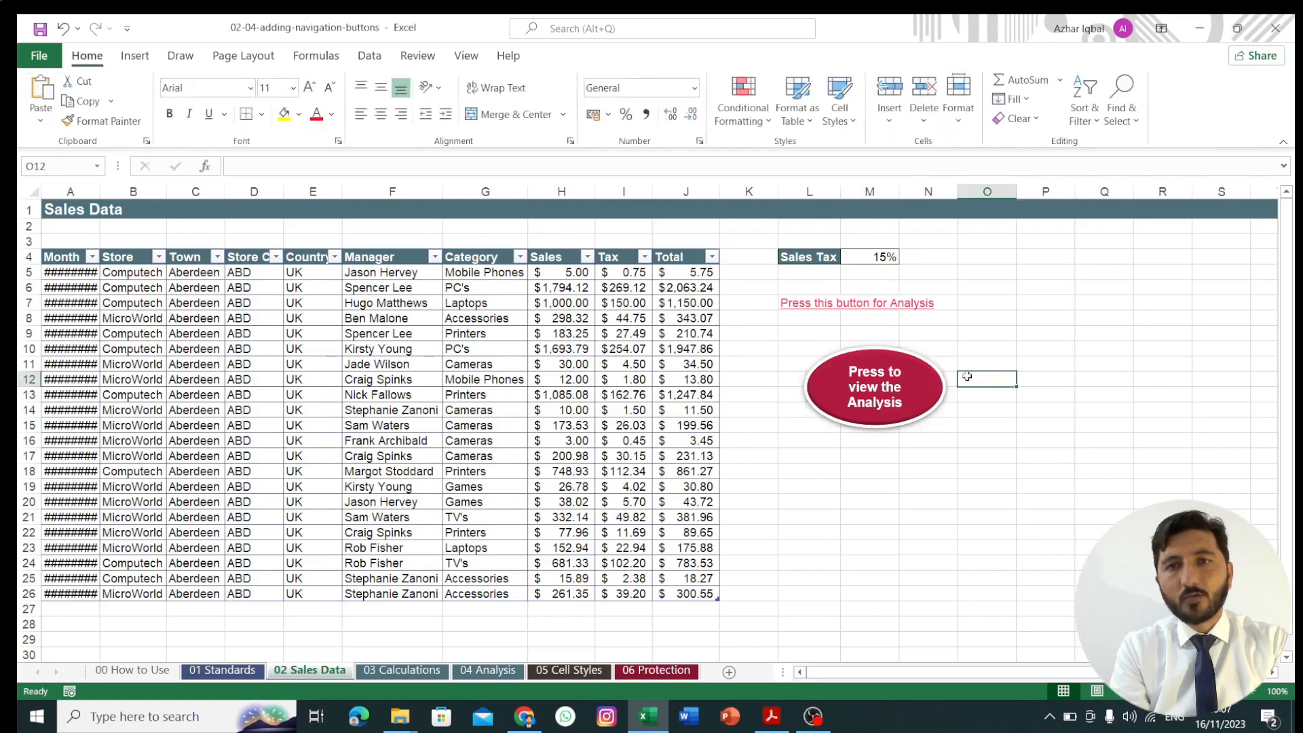
Set up a hyperlink on the red oval to cell B10 of the 04 Analysis sheet in this document
left_click(897, 367)
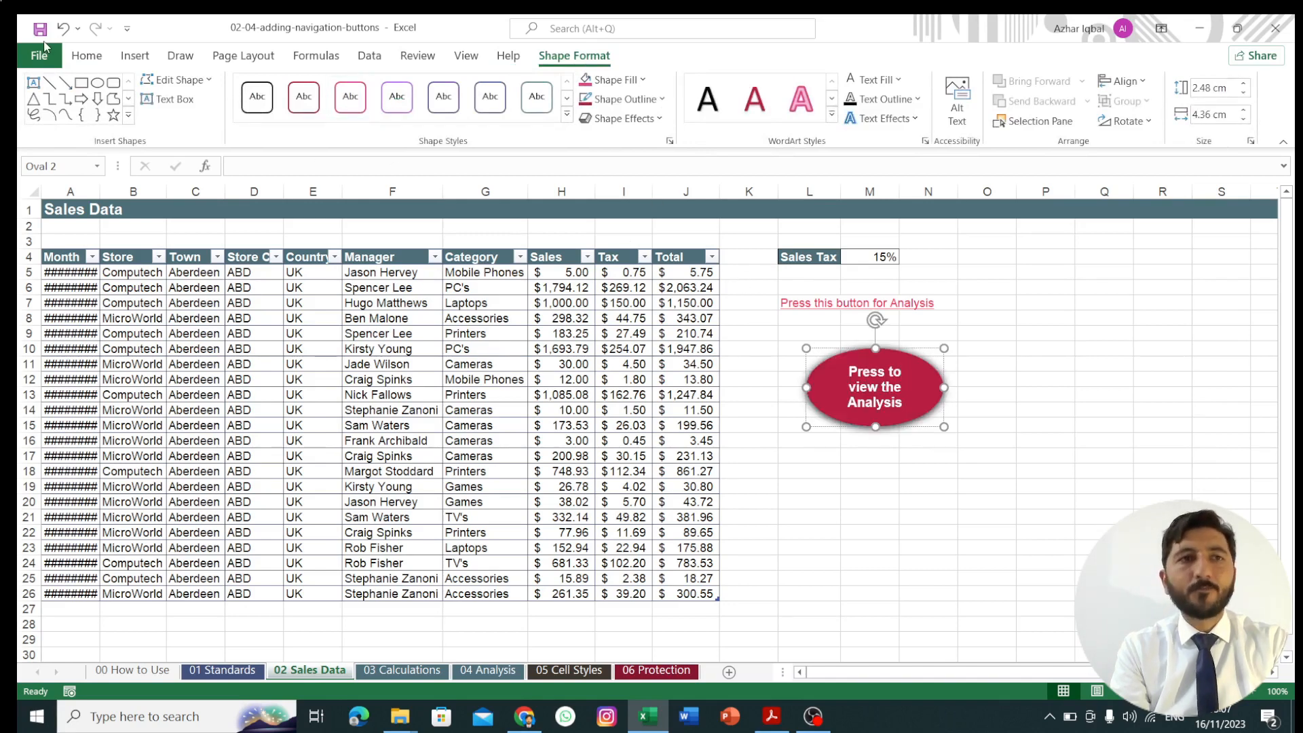
left_click(133, 57)
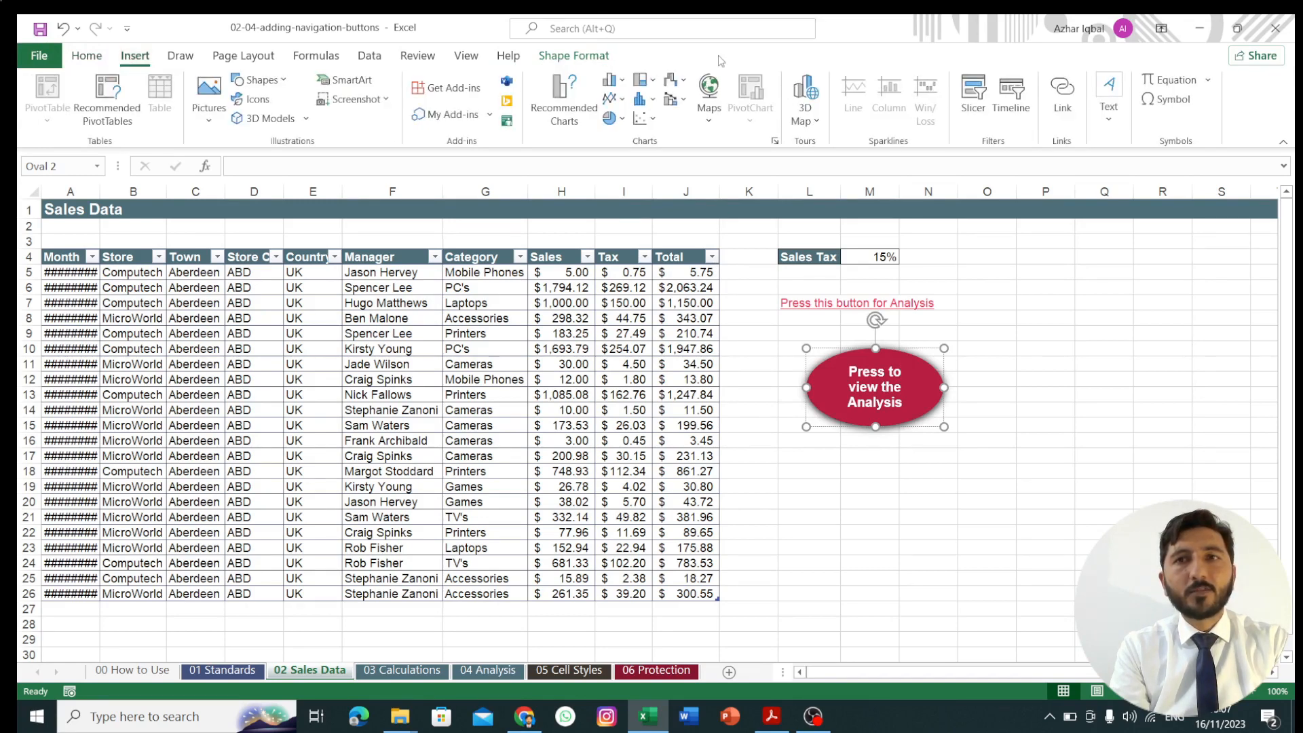
left_click(1061, 94)
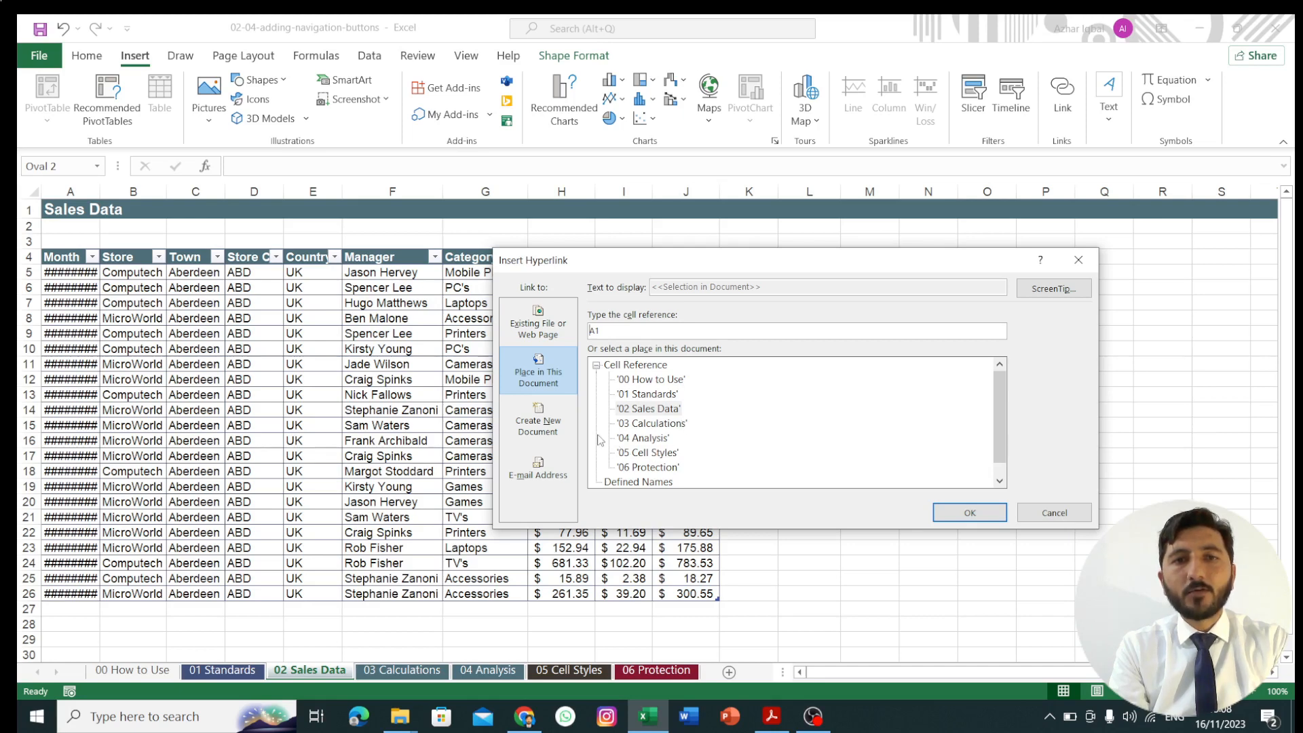
left_click(541, 335)
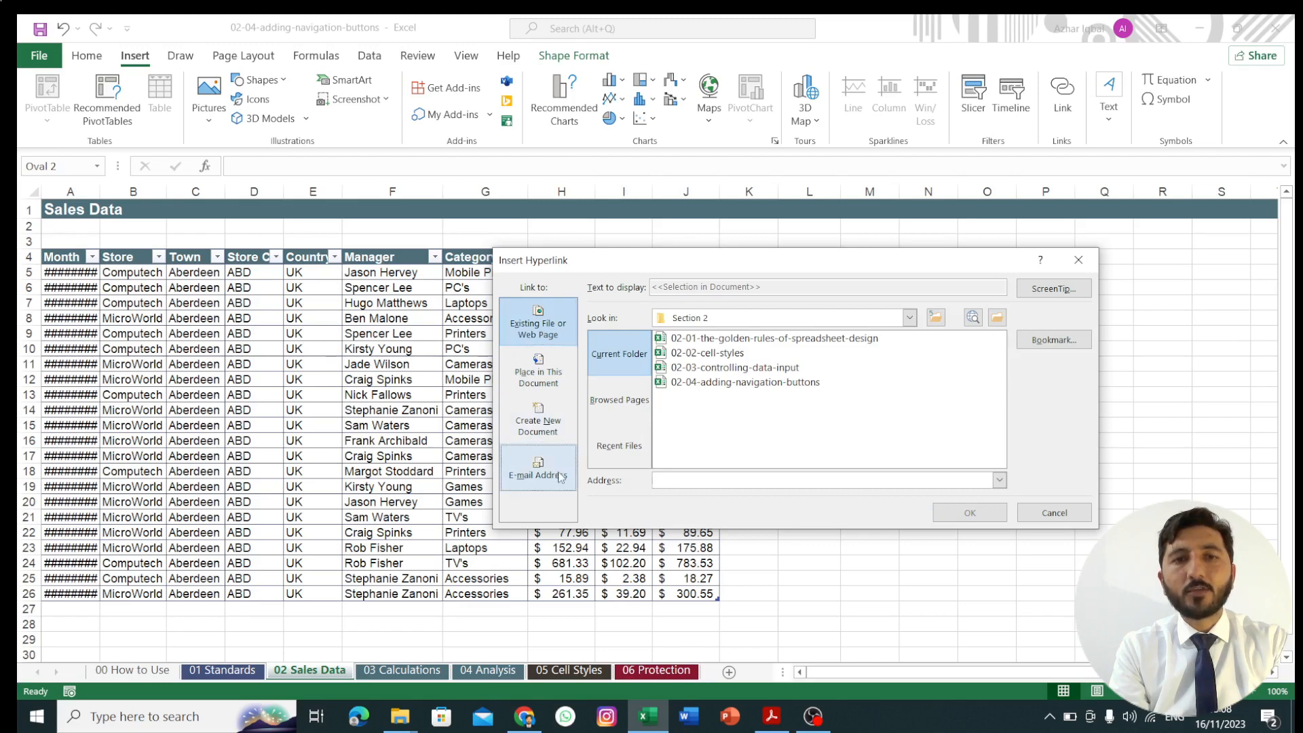
left_click(552, 369)
left_click(662, 440)
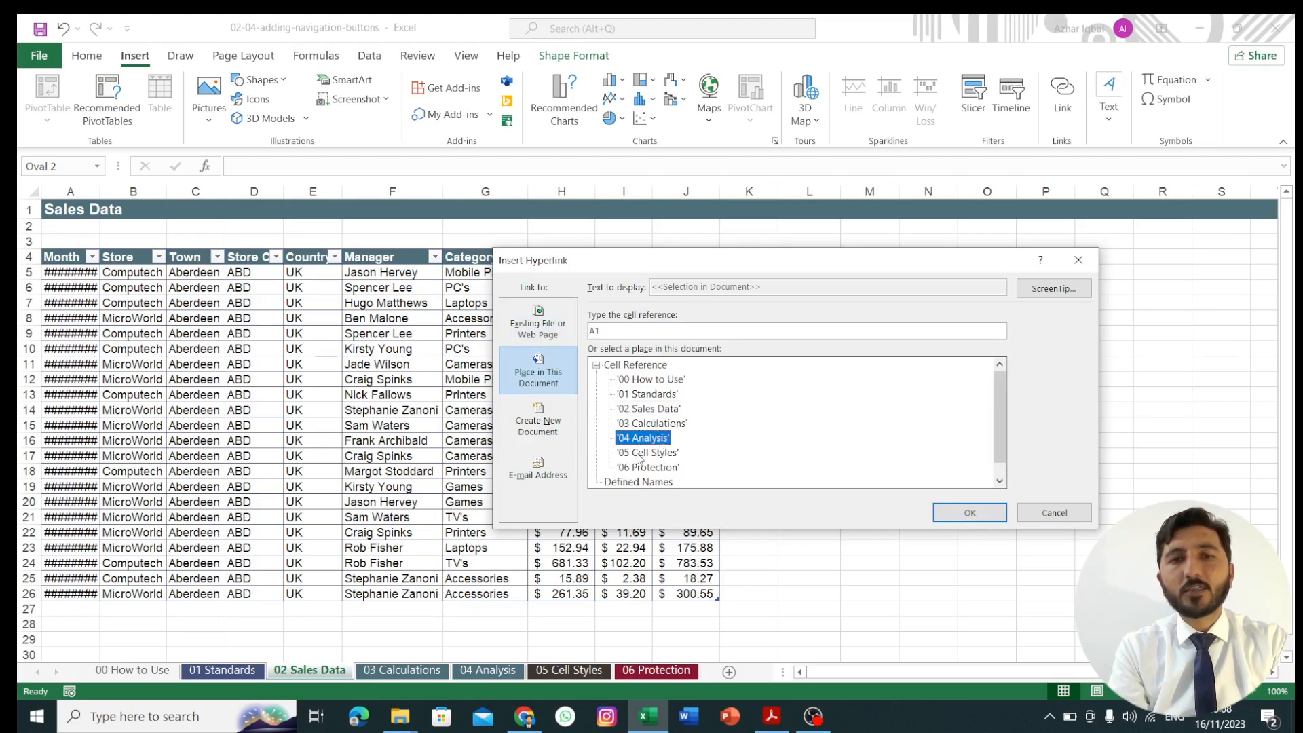
left_click(613, 332)
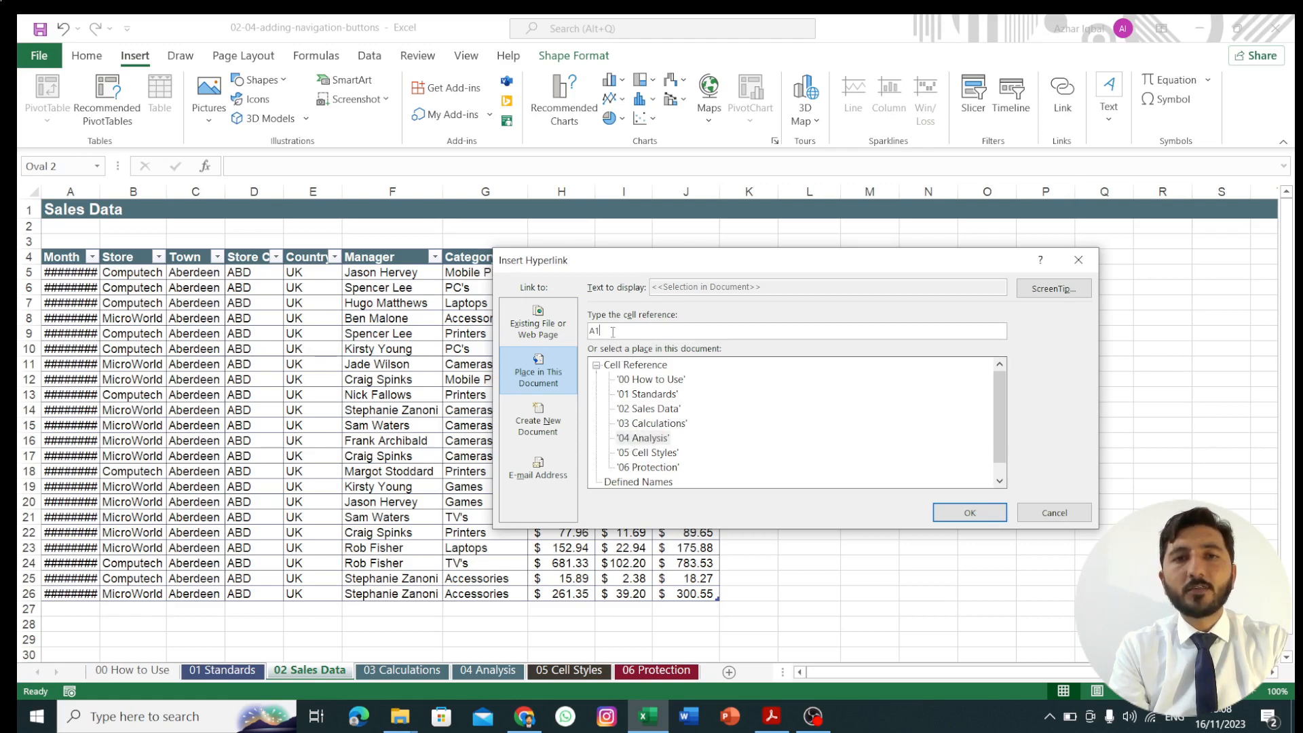
key("BackSpace")
key("BackSpace")
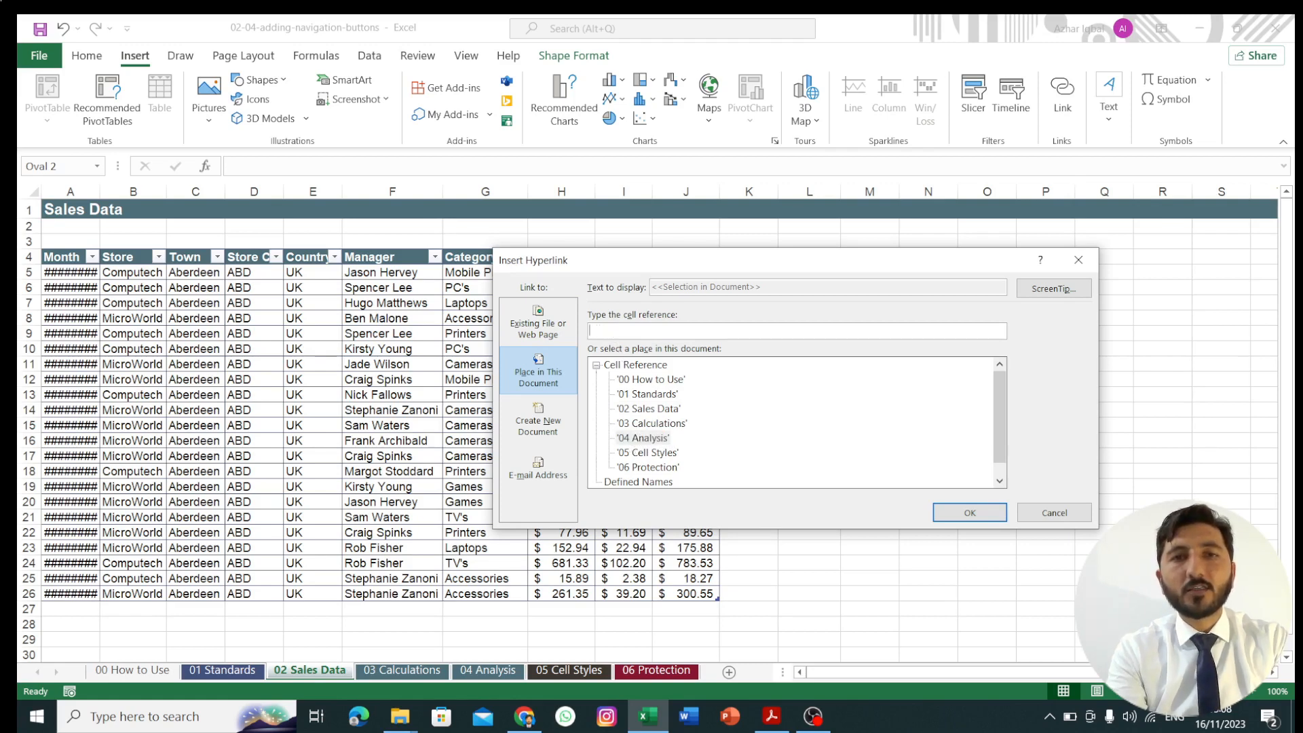
type("B10")
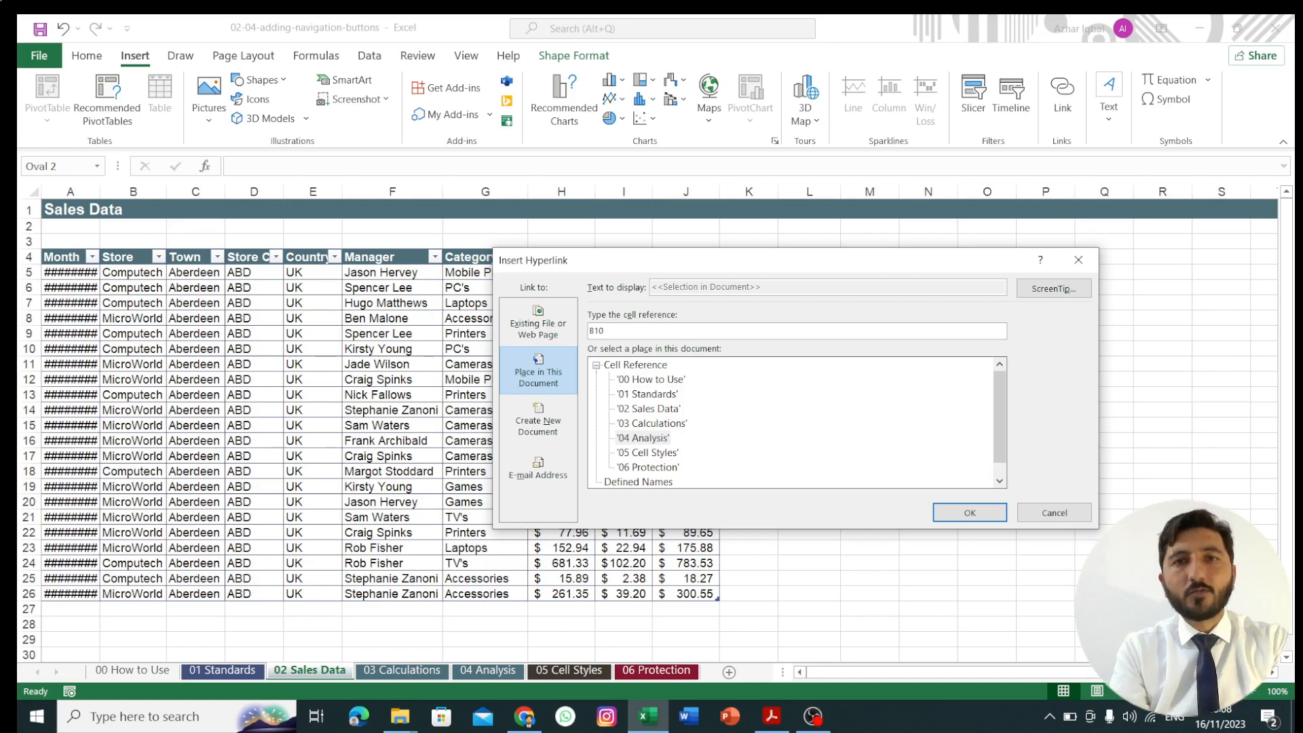
Insert the oval's hyperlink with the ScreenTip "Press to view the Analysis" and test the button
left_click(1044, 292)
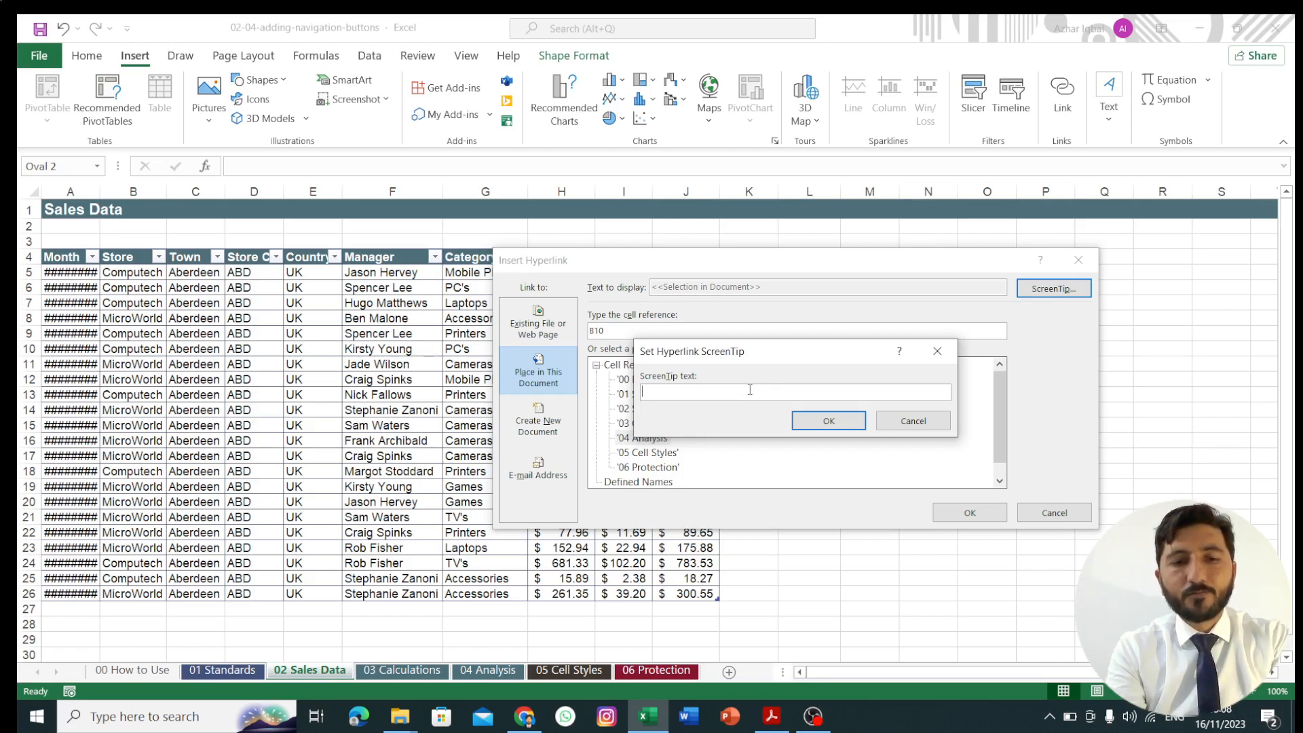
type("Press to view the Analyiss")
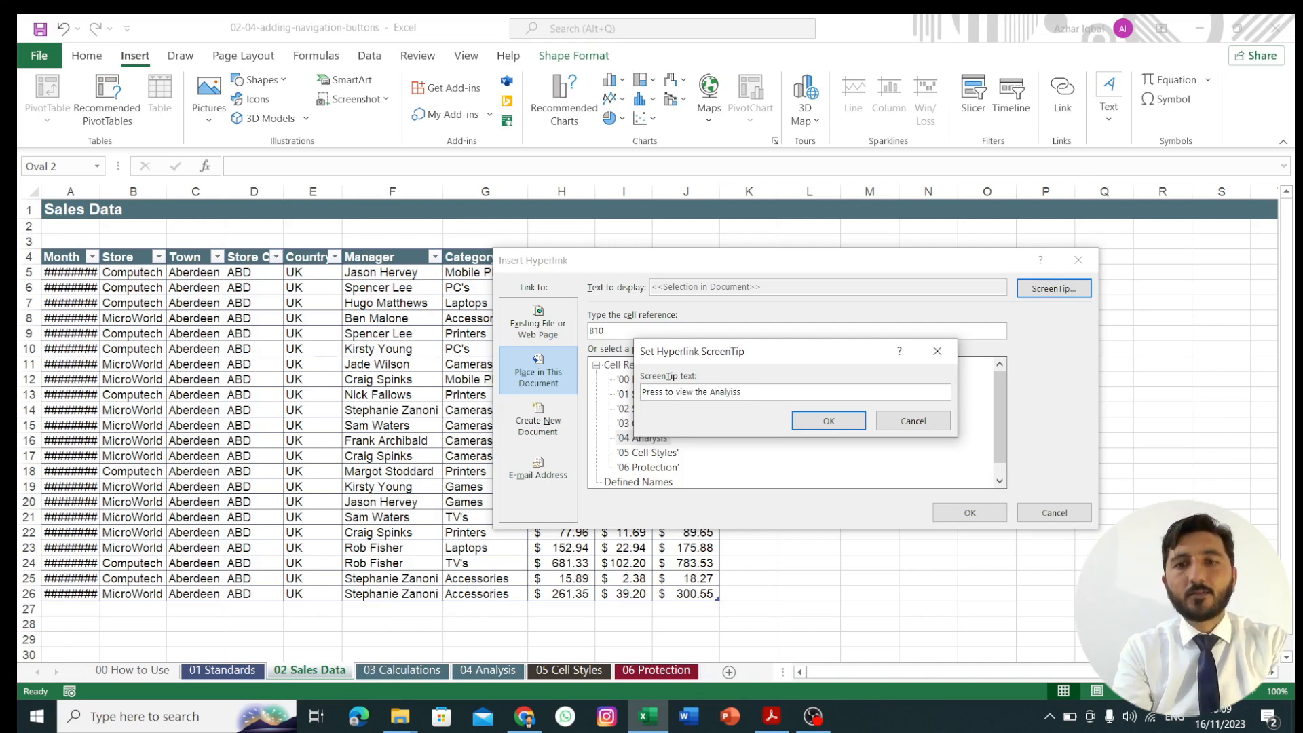
type("is")
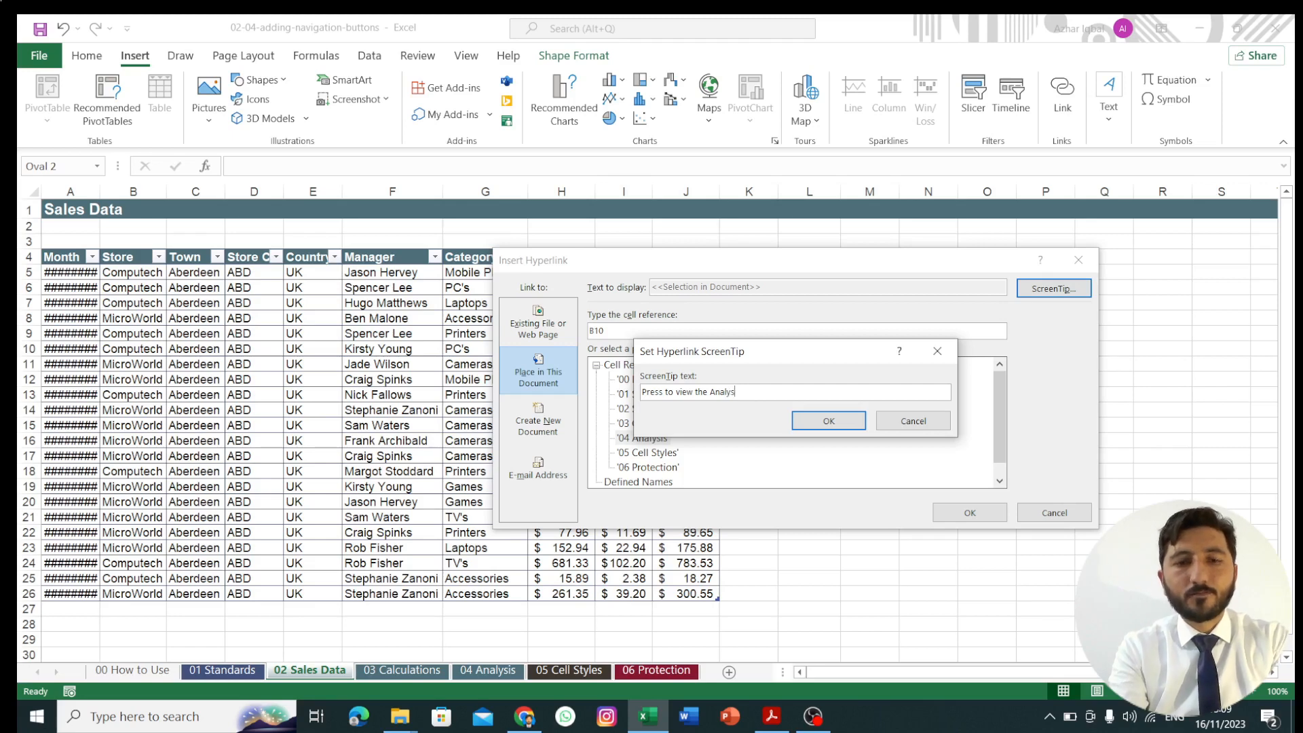
left_click(825, 422)
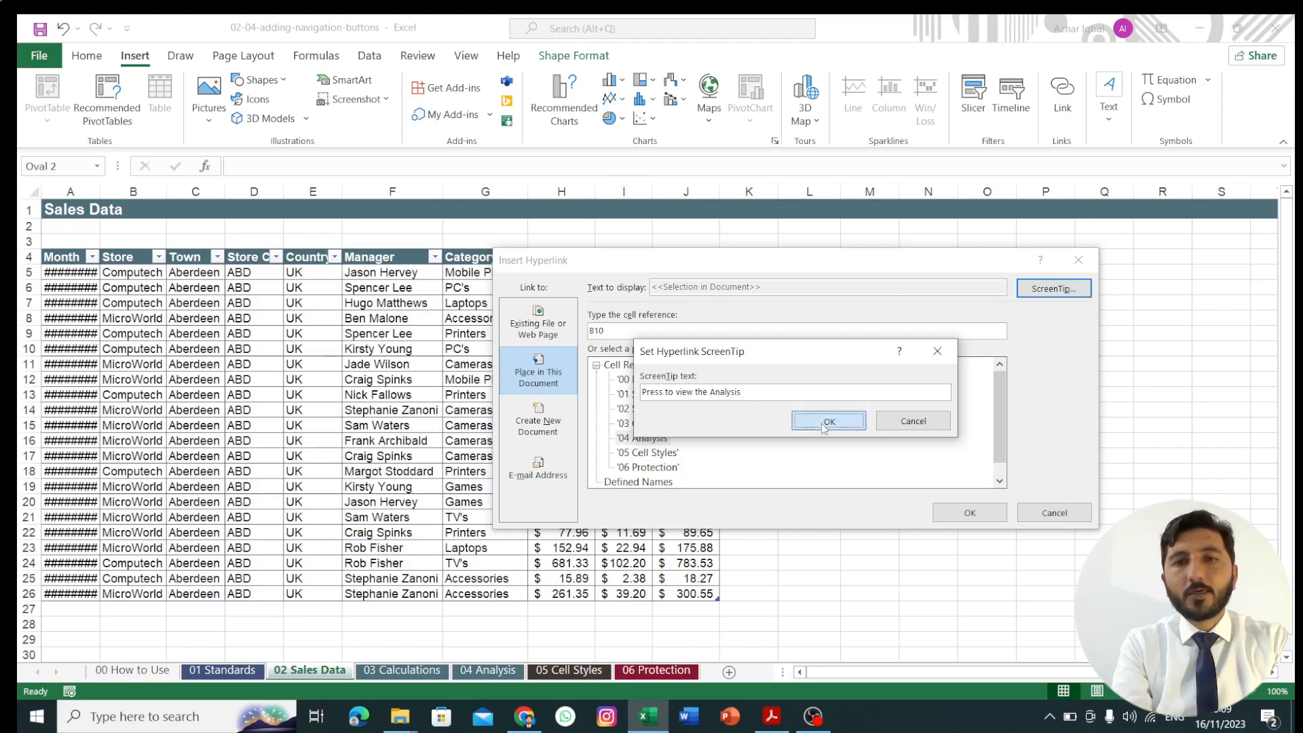
left_click(985, 513)
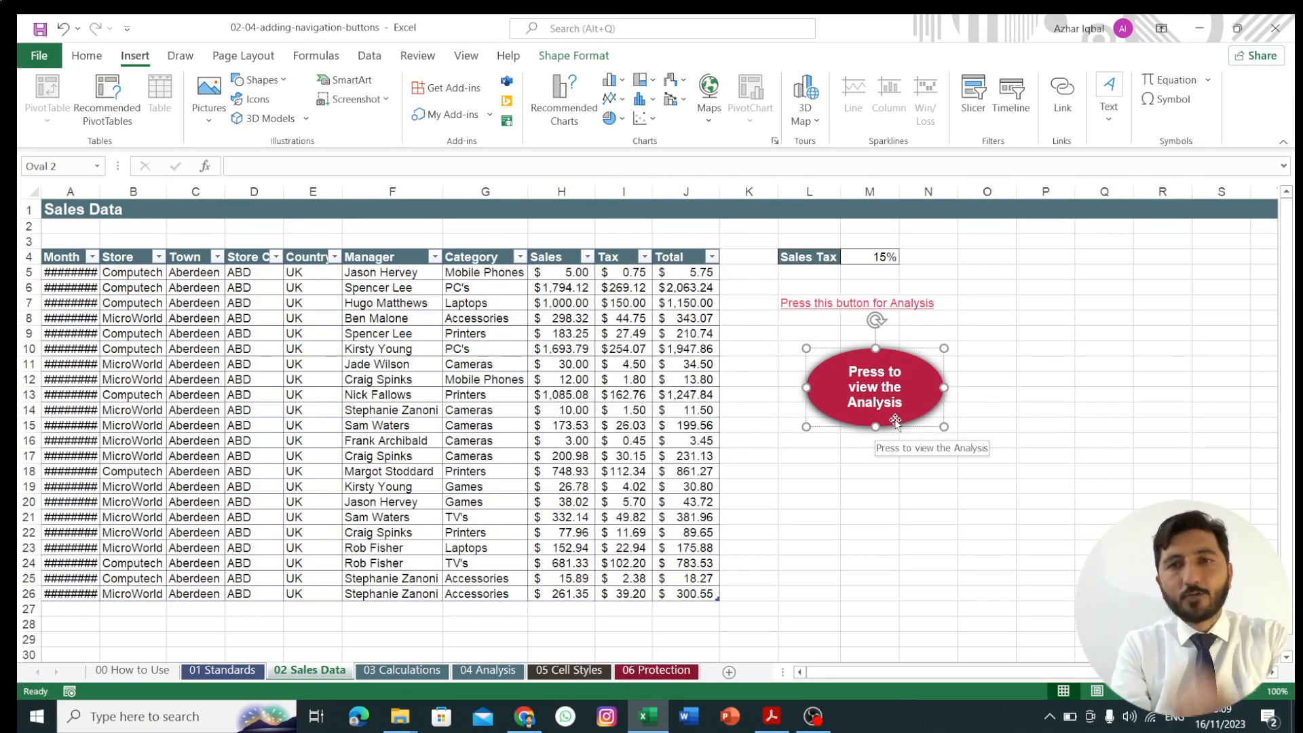
left_click(846, 488)
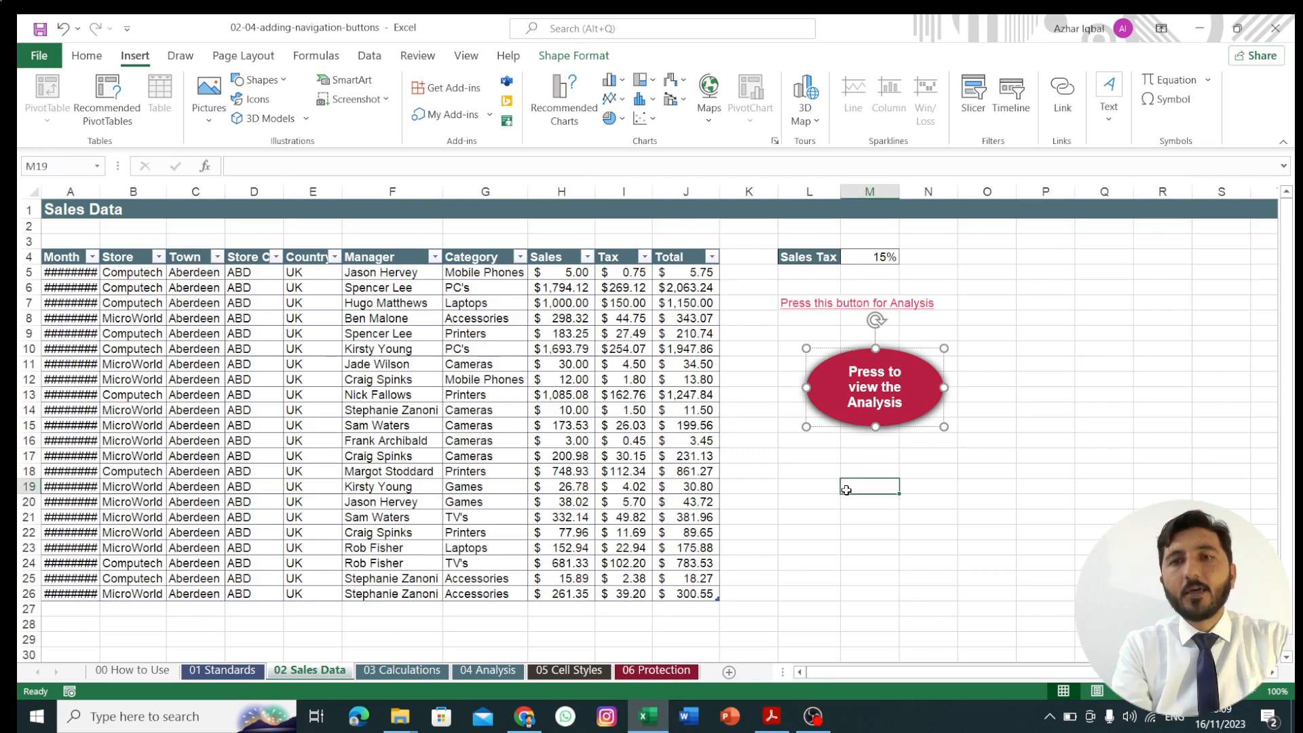
left_click(836, 403)
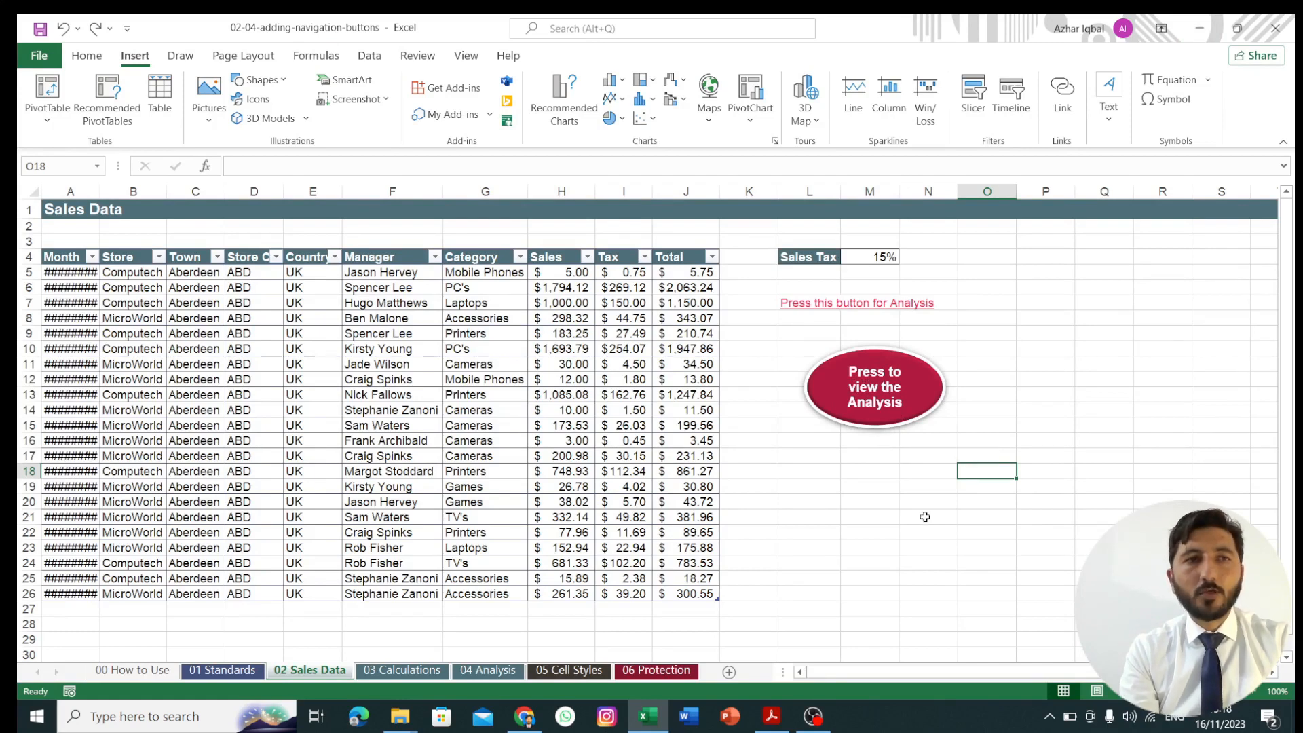
Search the stock icons for "Analysis", insert the magnifying-glass icon and place it below the red oval
left_click(250, 101)
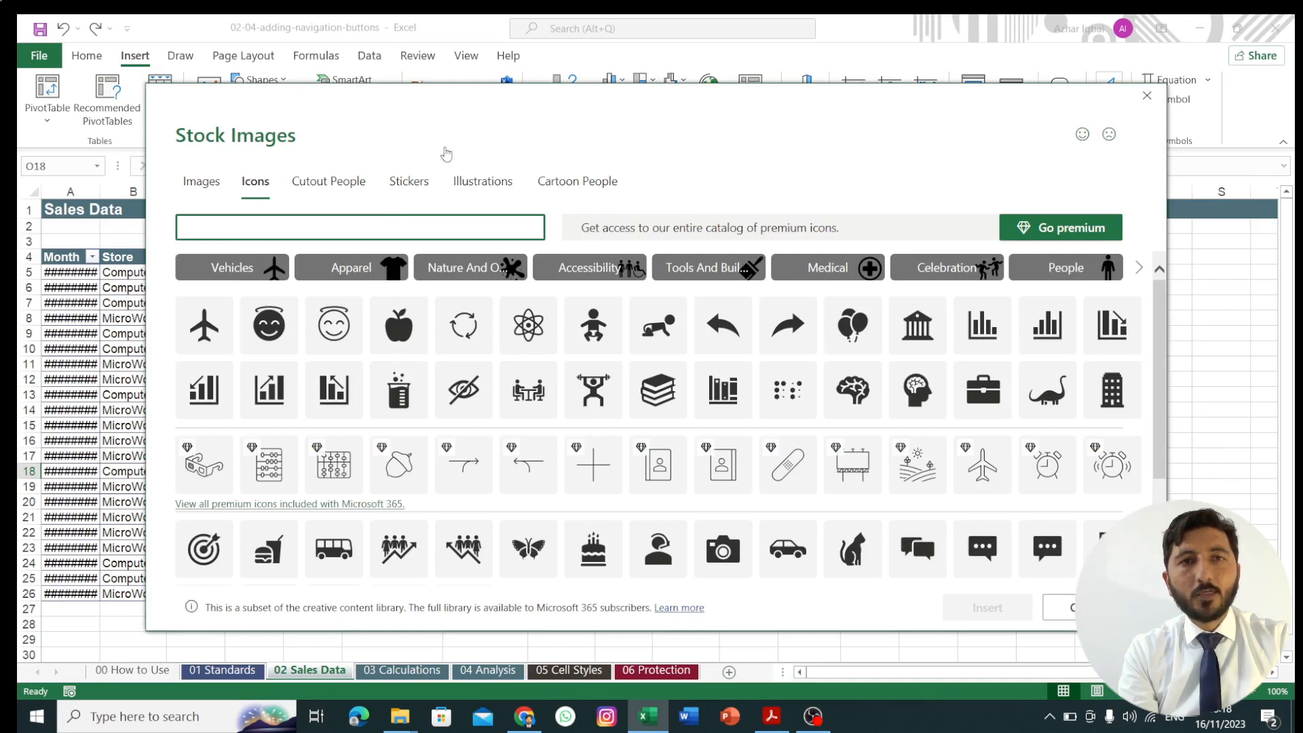
left_click(331, 194)
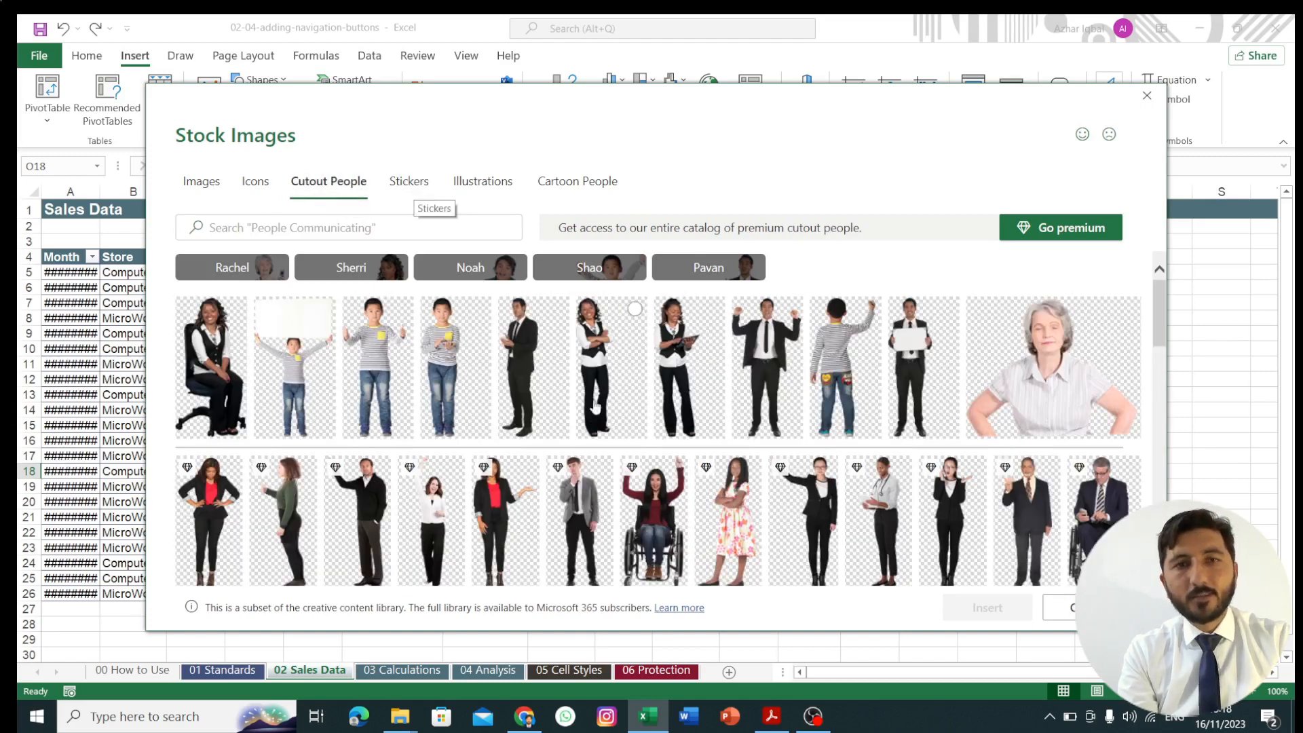
left_click(408, 192)
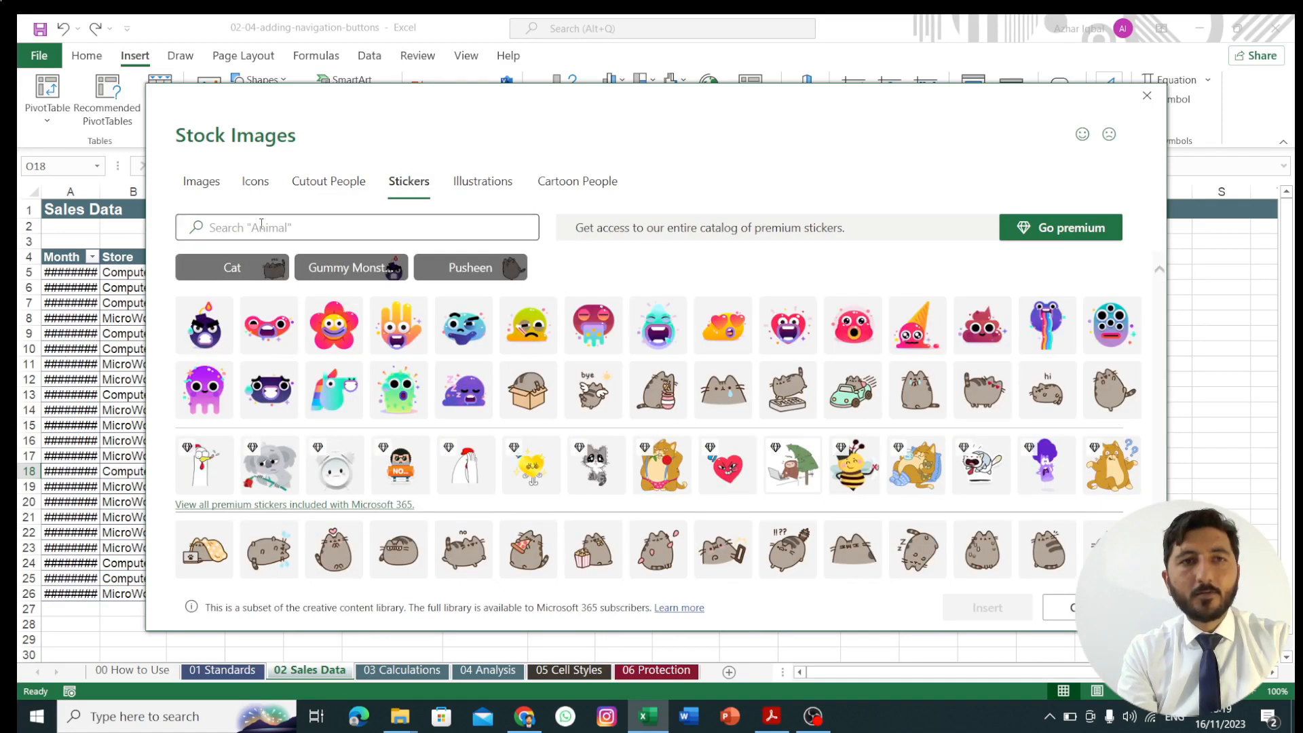
left_click(248, 189)
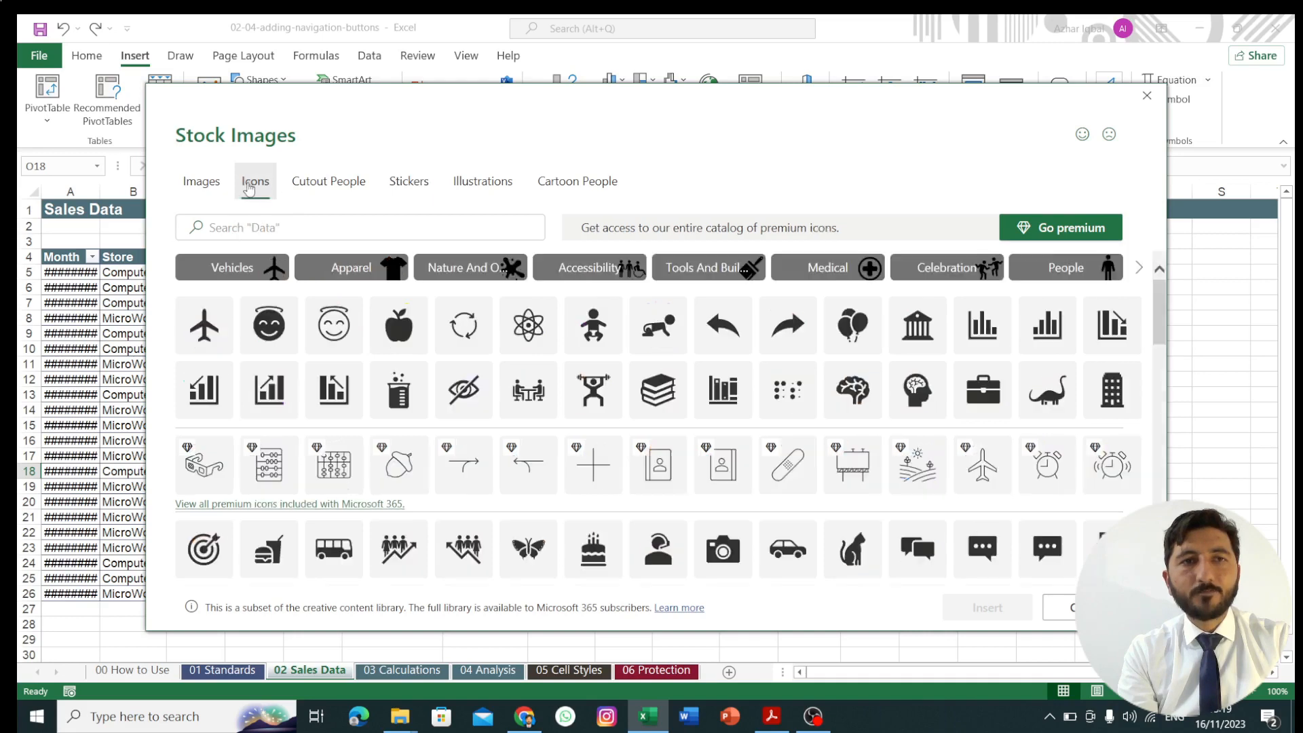
left_click(242, 235)
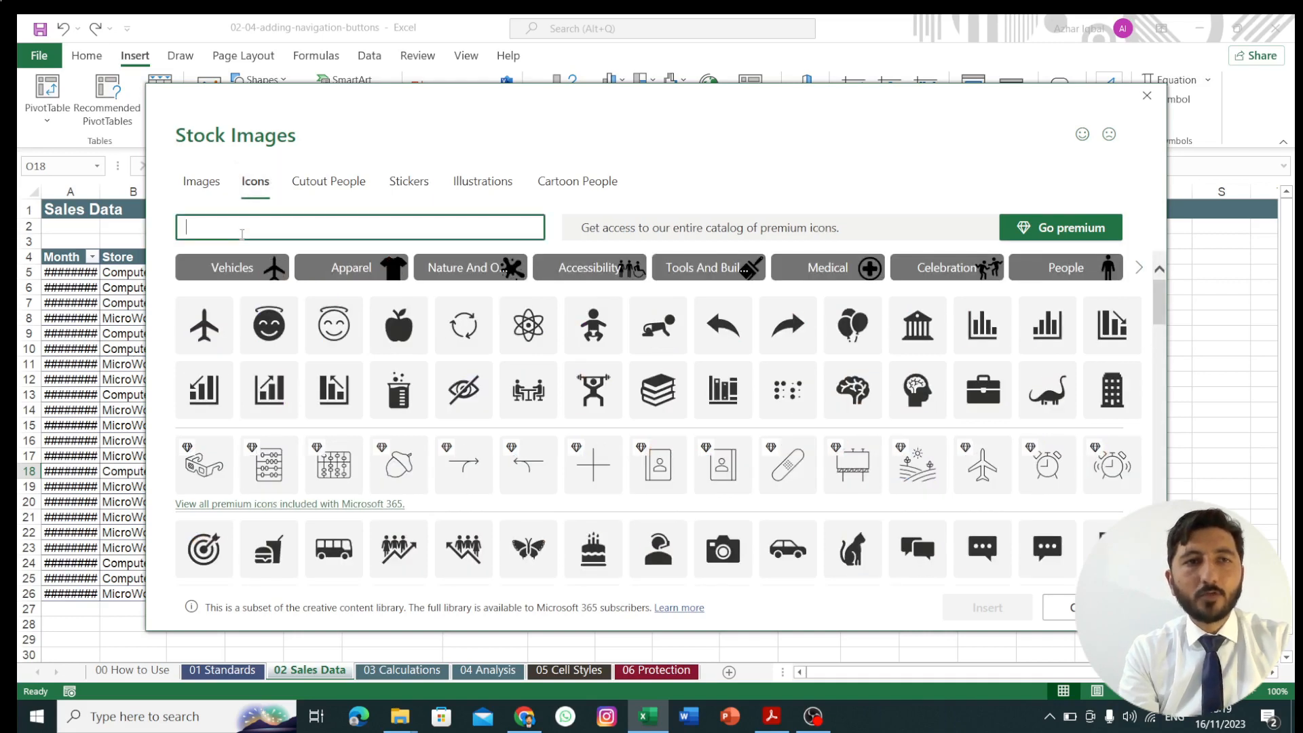
type("Analysis")
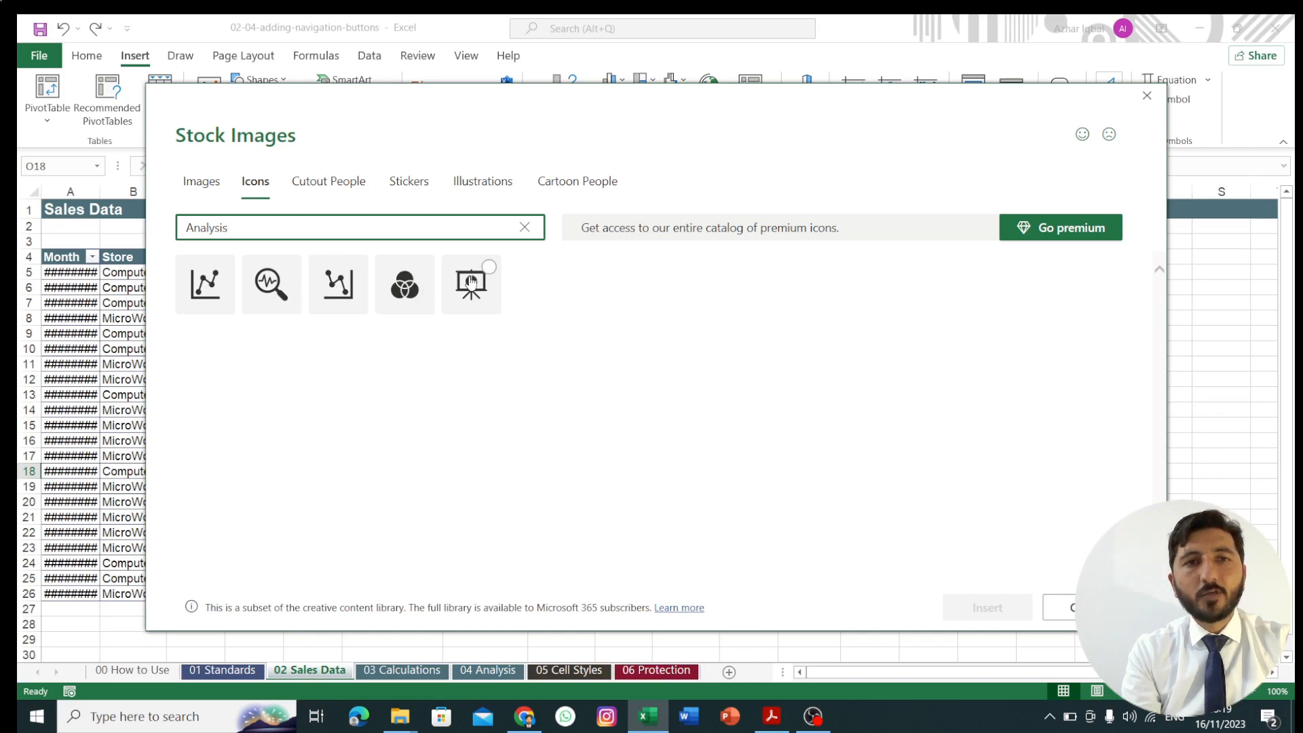
left_click(289, 267)
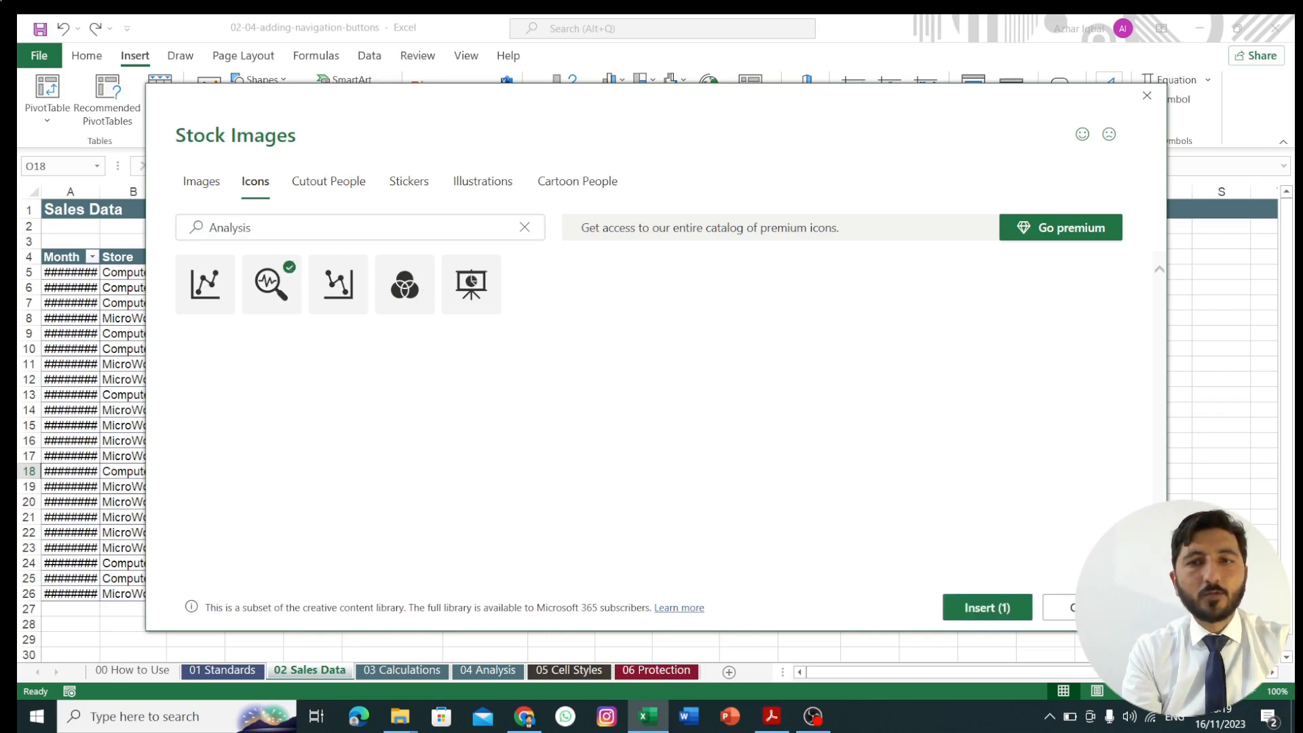
left_click(1003, 606)
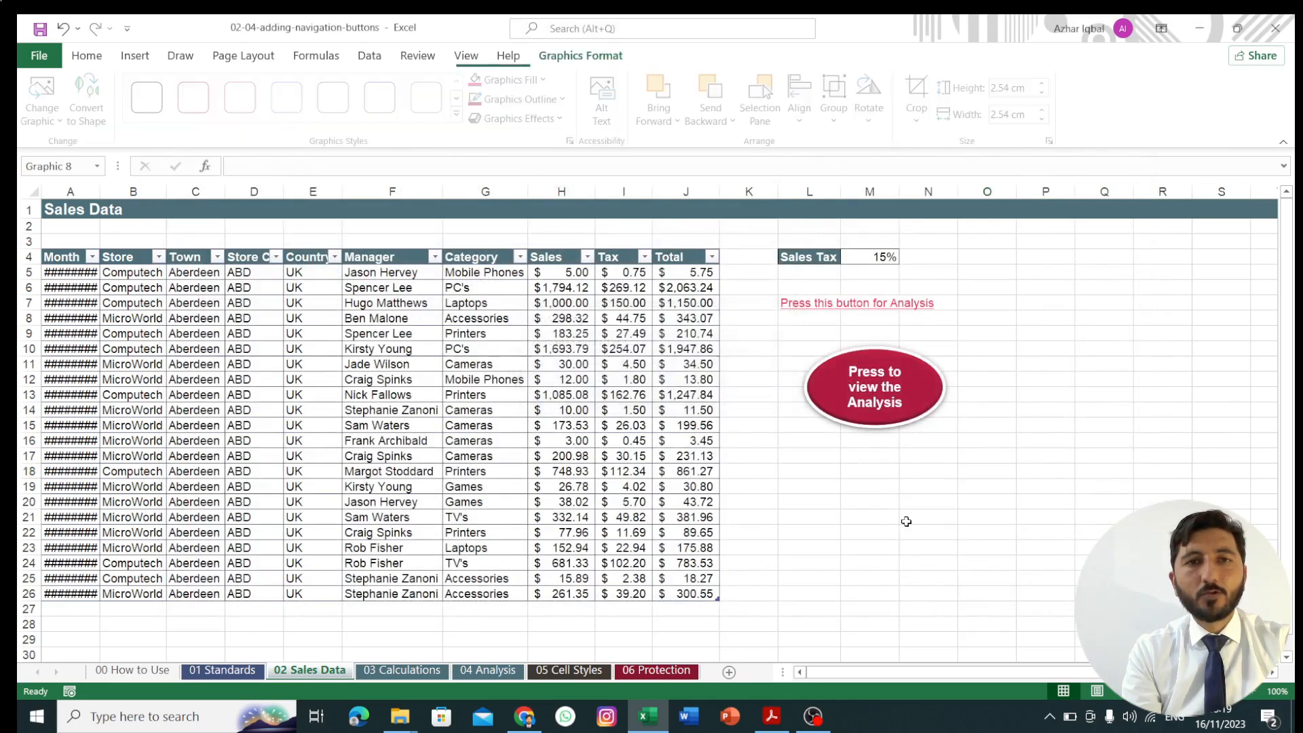
left_click_drag(987, 502, 861, 510)
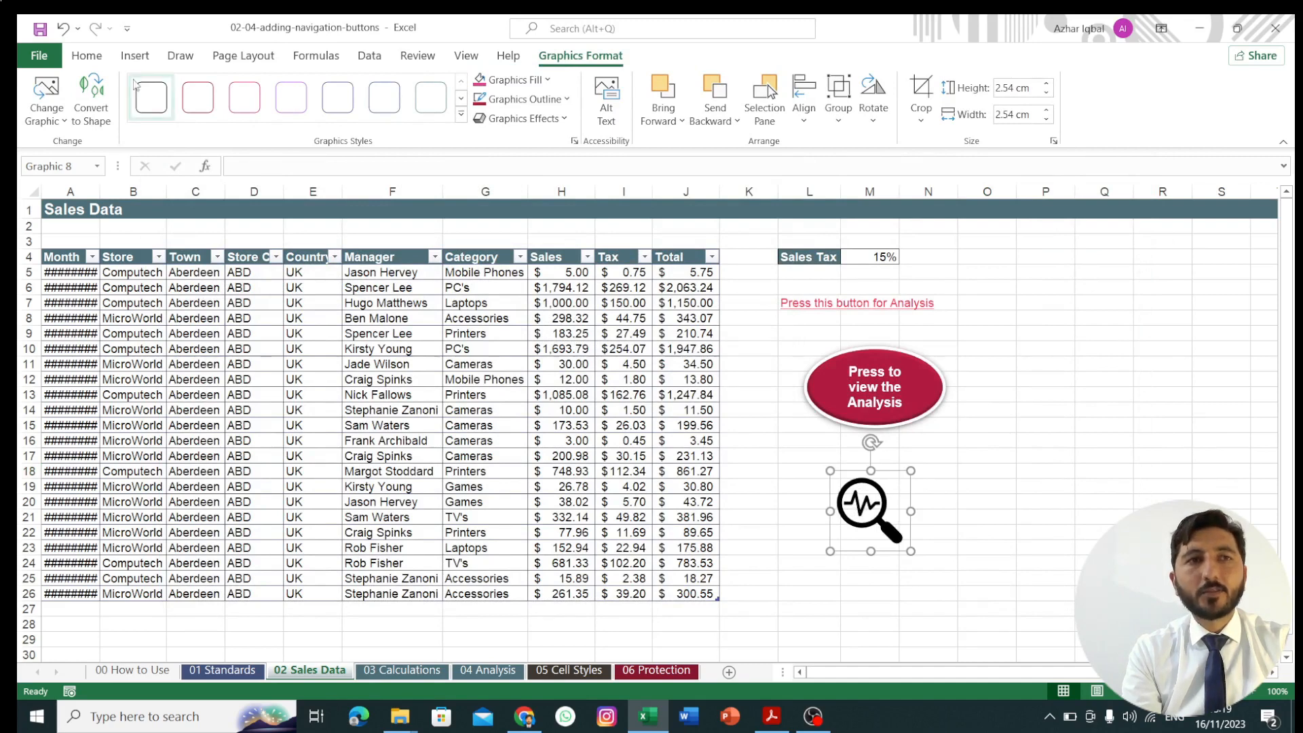
Set up a hyperlink on the magnifying-glass icon to cell A4 of the 04 Analysis sheet in this document
left_click(132, 59)
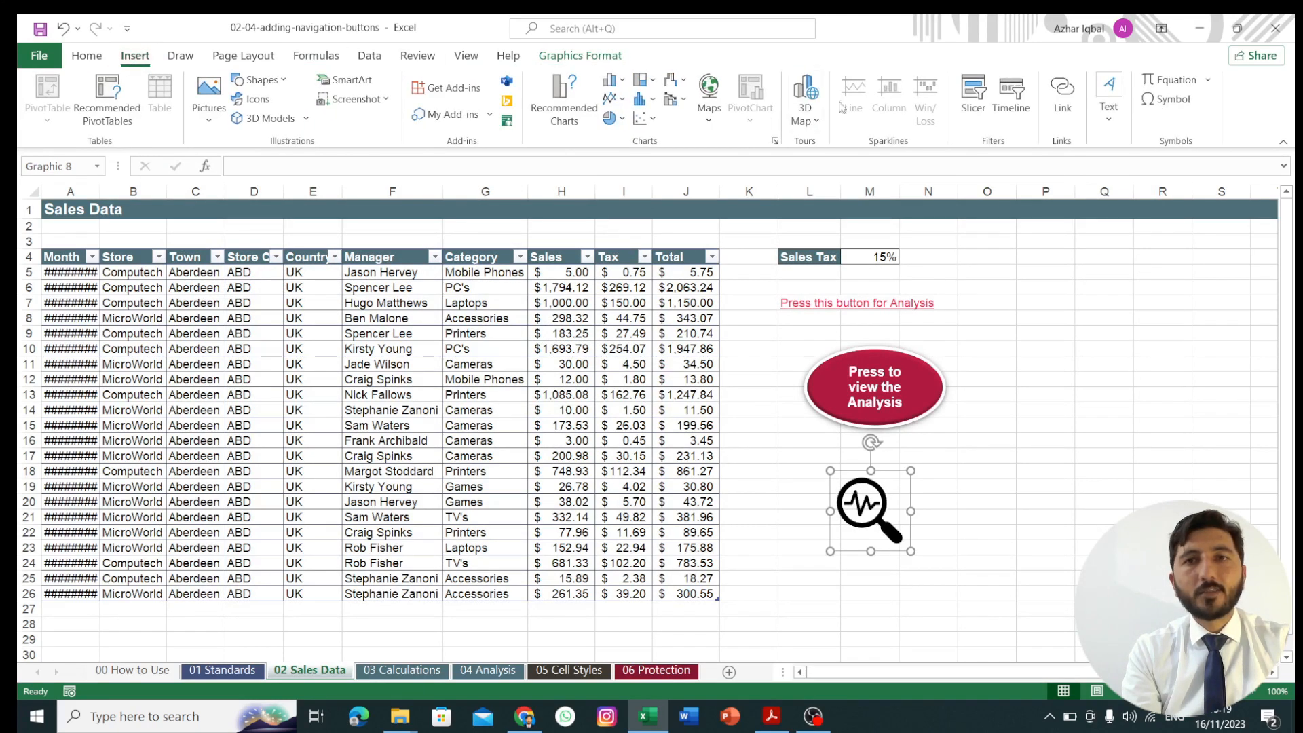
left_click(1069, 112)
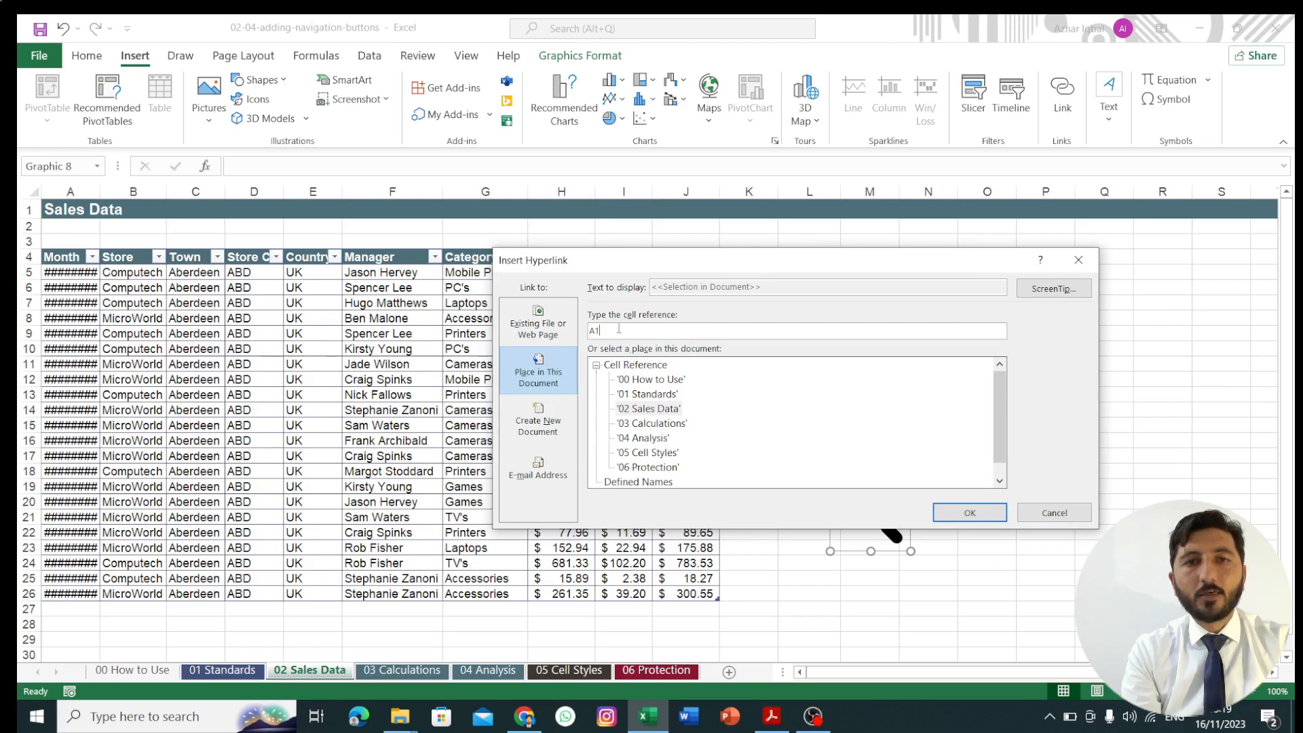
key("BackSpace")
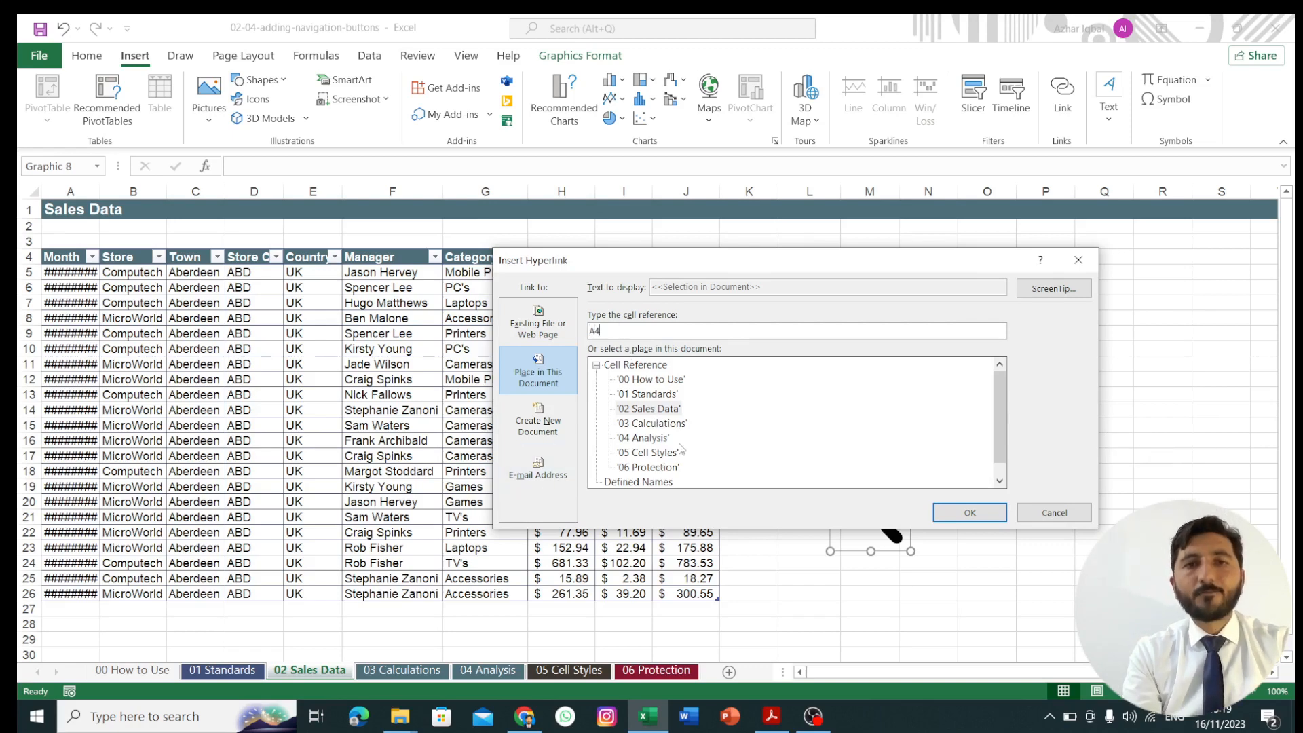
left_click(635, 440)
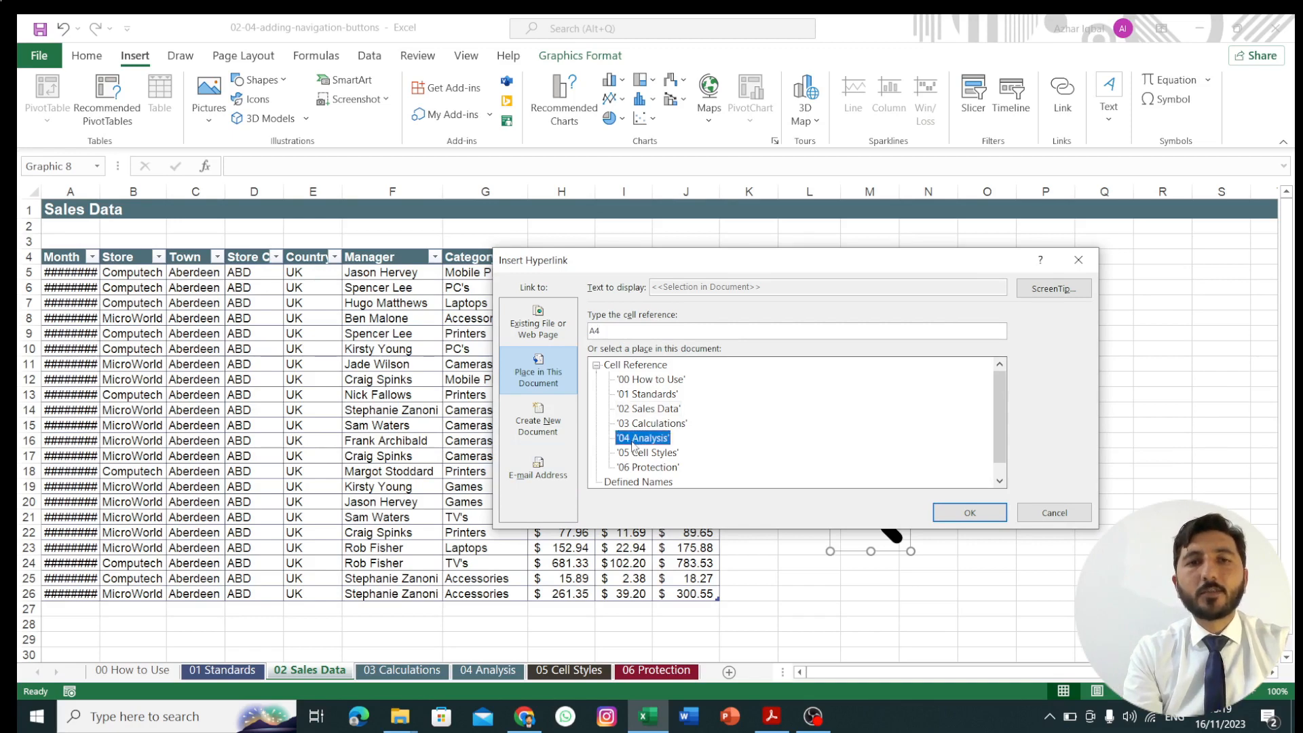
Insert the magnifying-glass icon's hyperlink with the ScreenTip "Click to view the Analysis"
left_click(1066, 292)
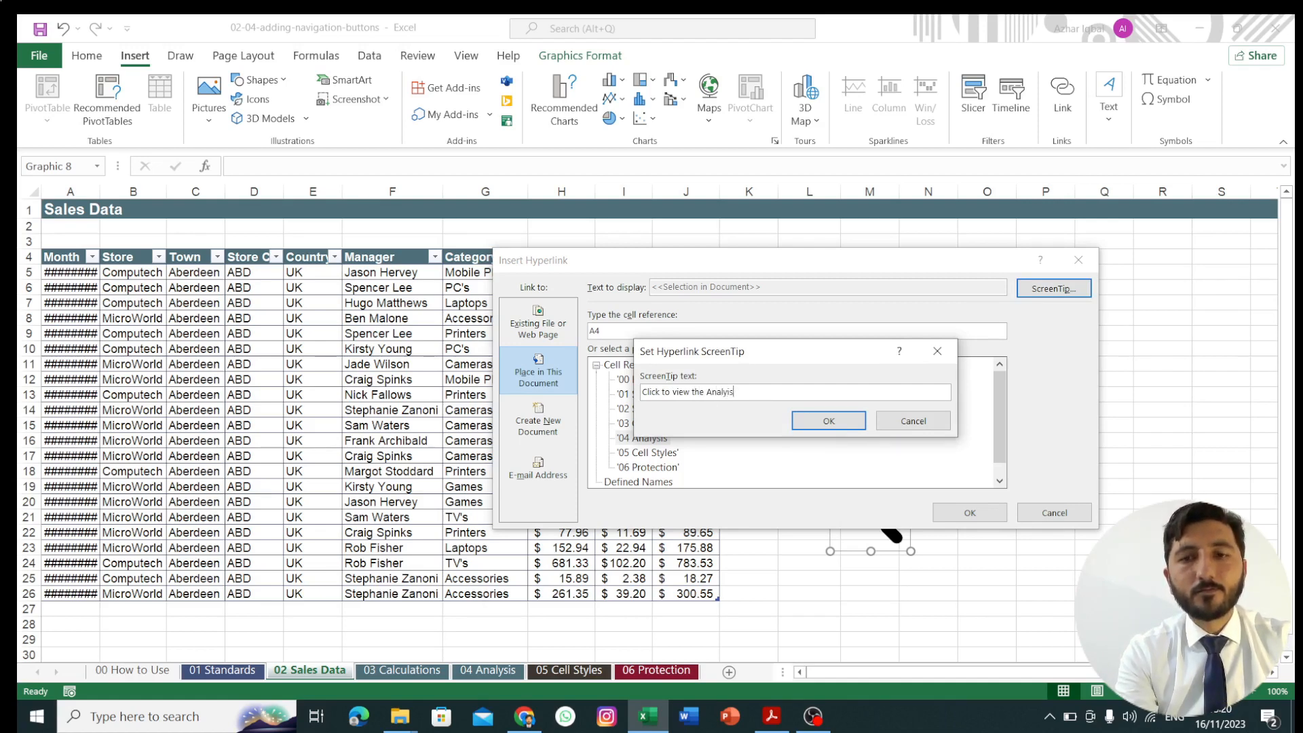
type("s")
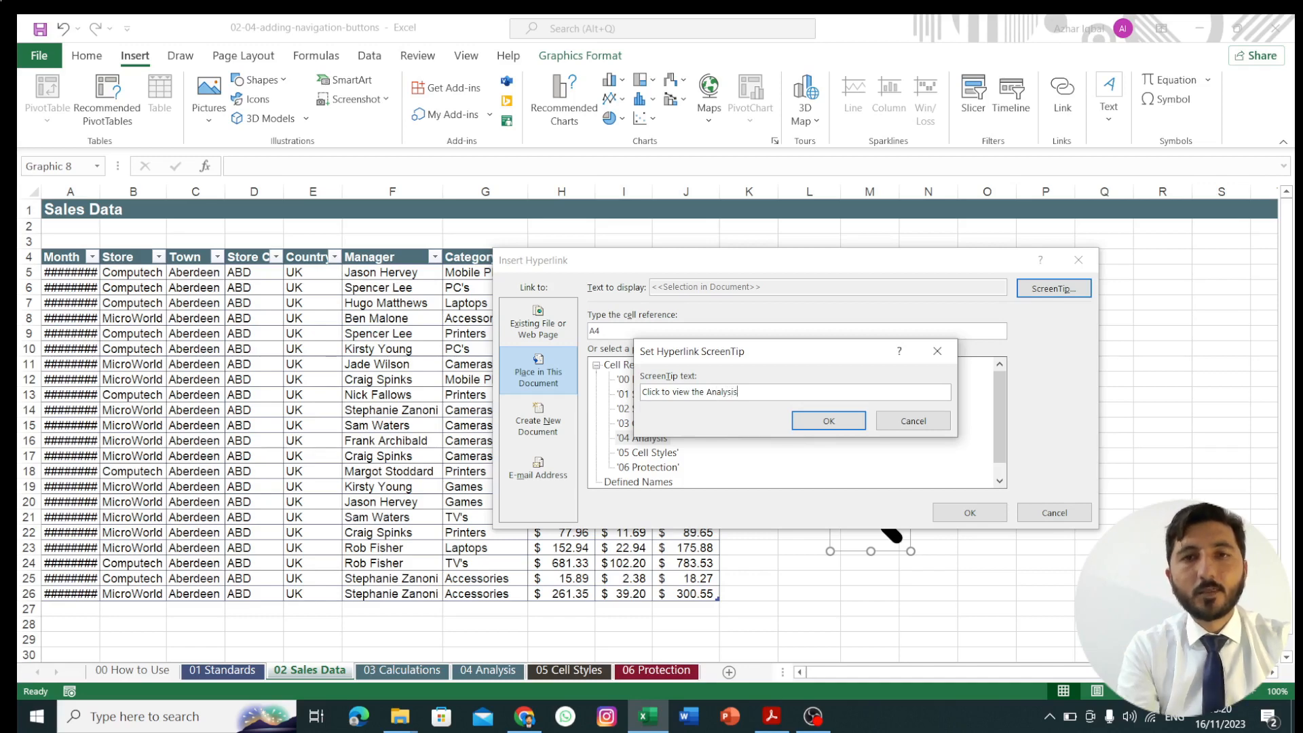
left_click(828, 421)
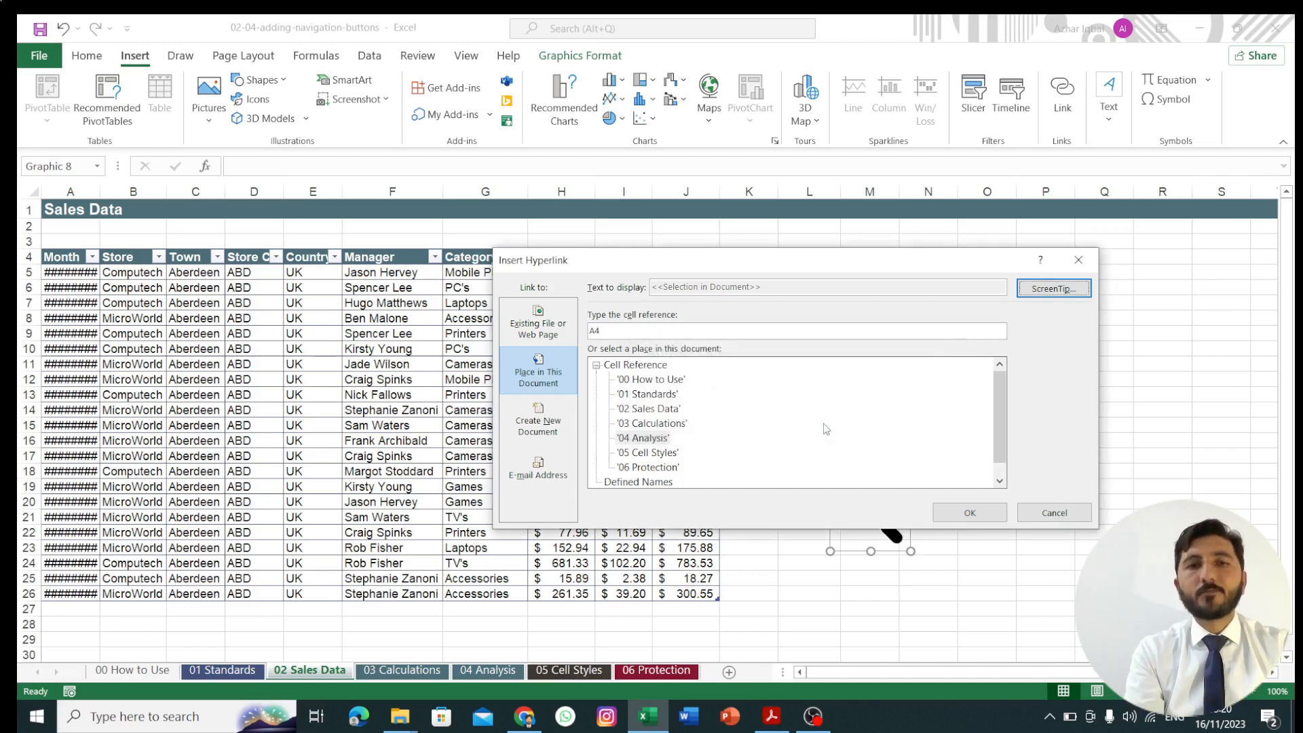
left_click(970, 513)
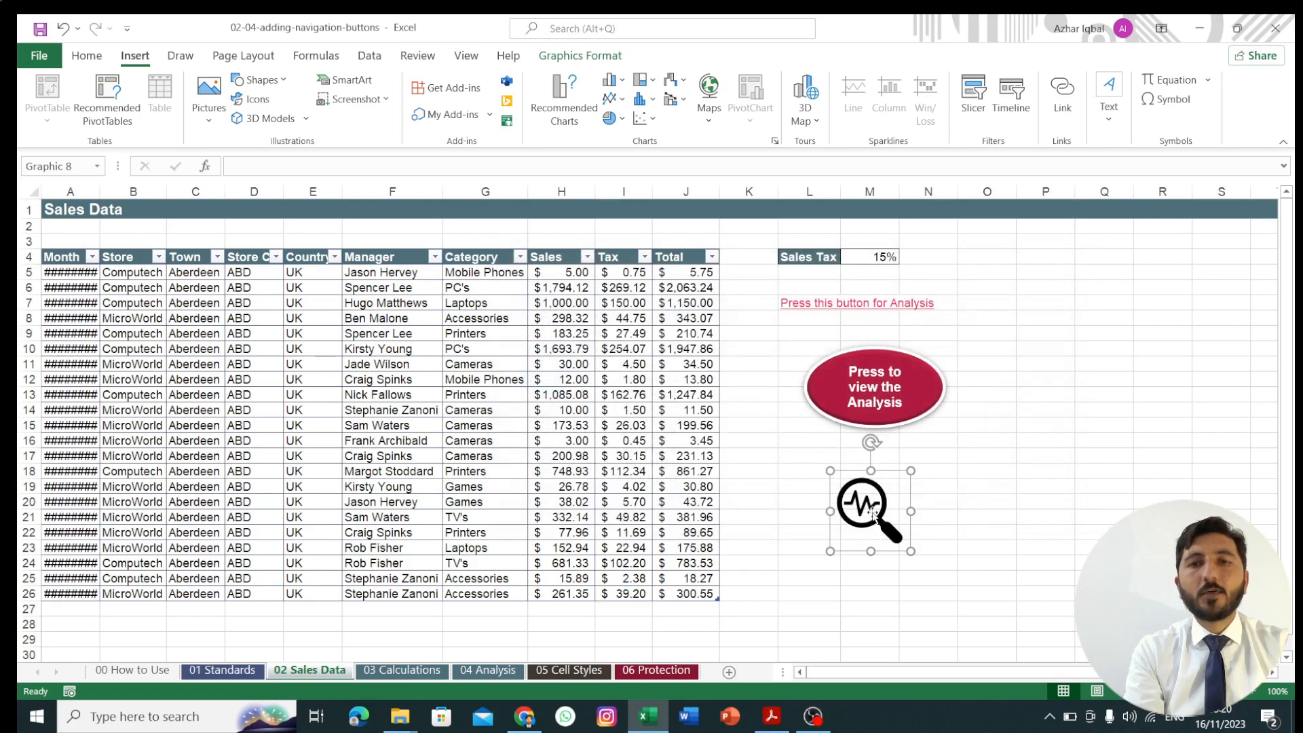
Test the magnifying-glass icon's link and return to the 02 Sales Data sheet
left_click(985, 502)
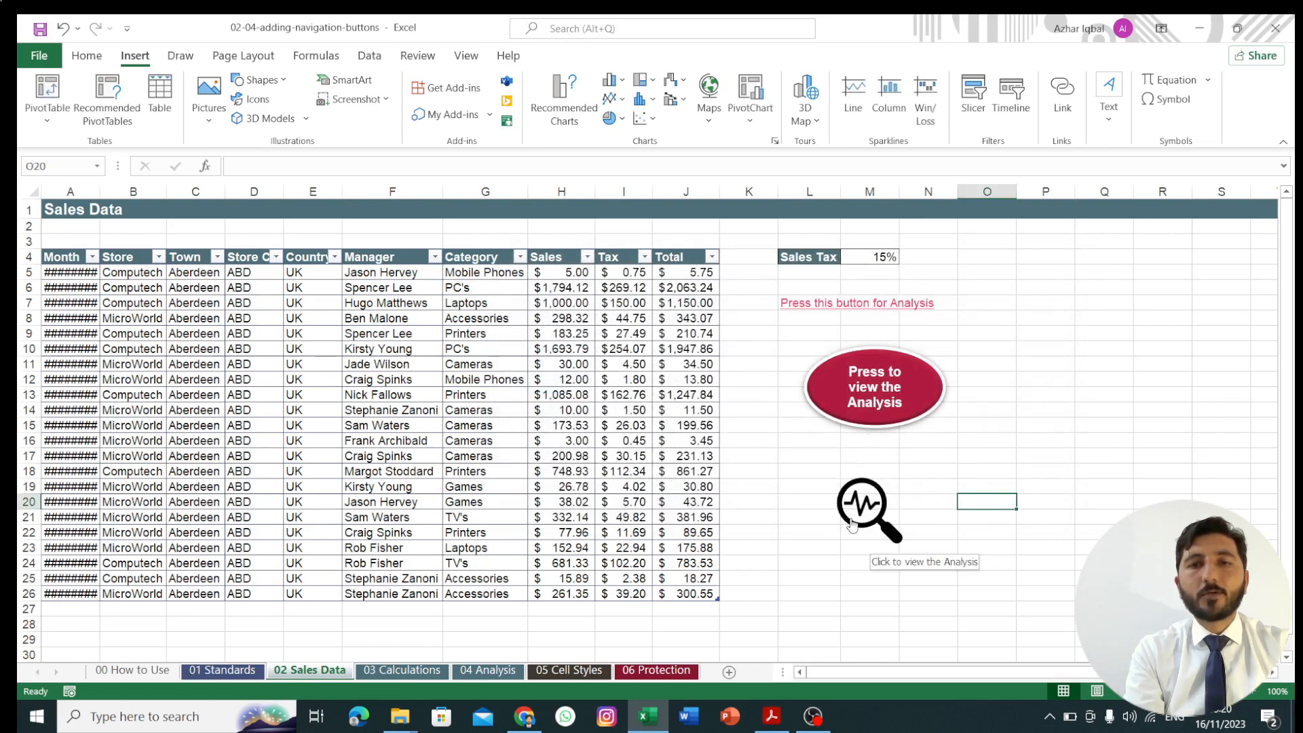
left_click(852, 523)
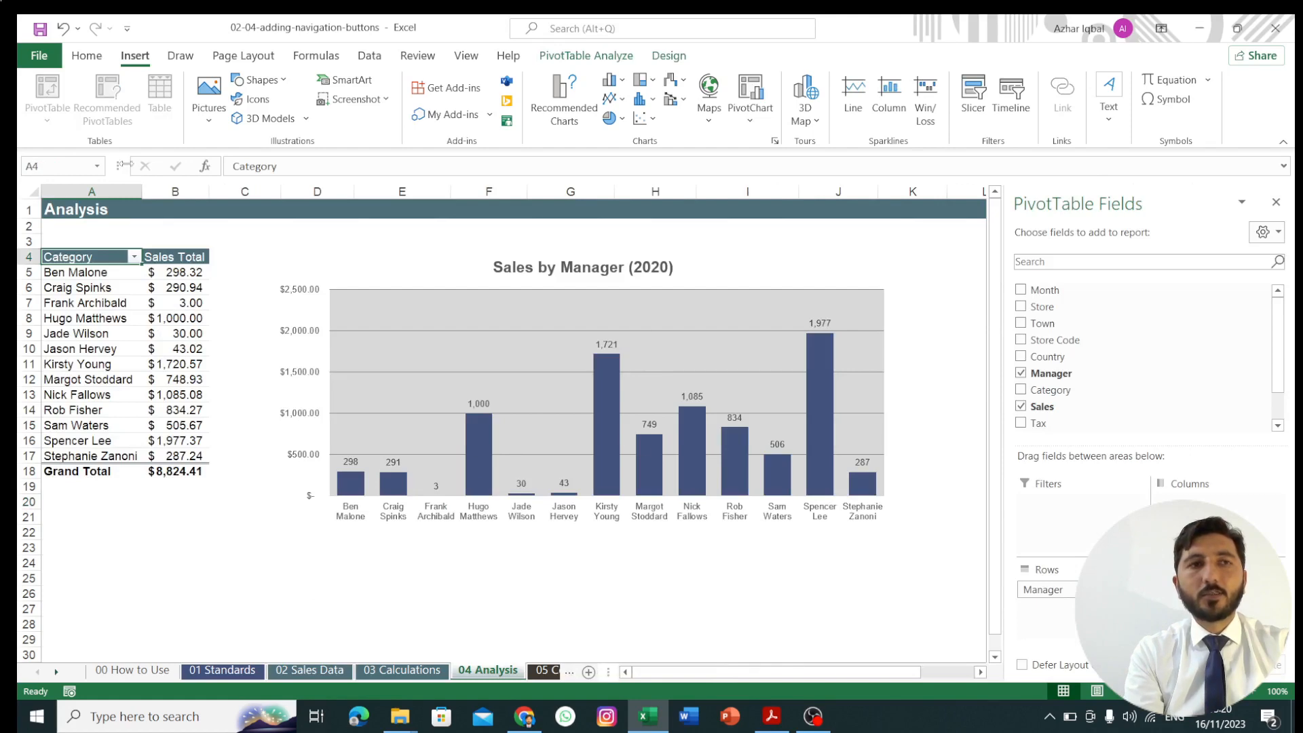
left_click(251, 672)
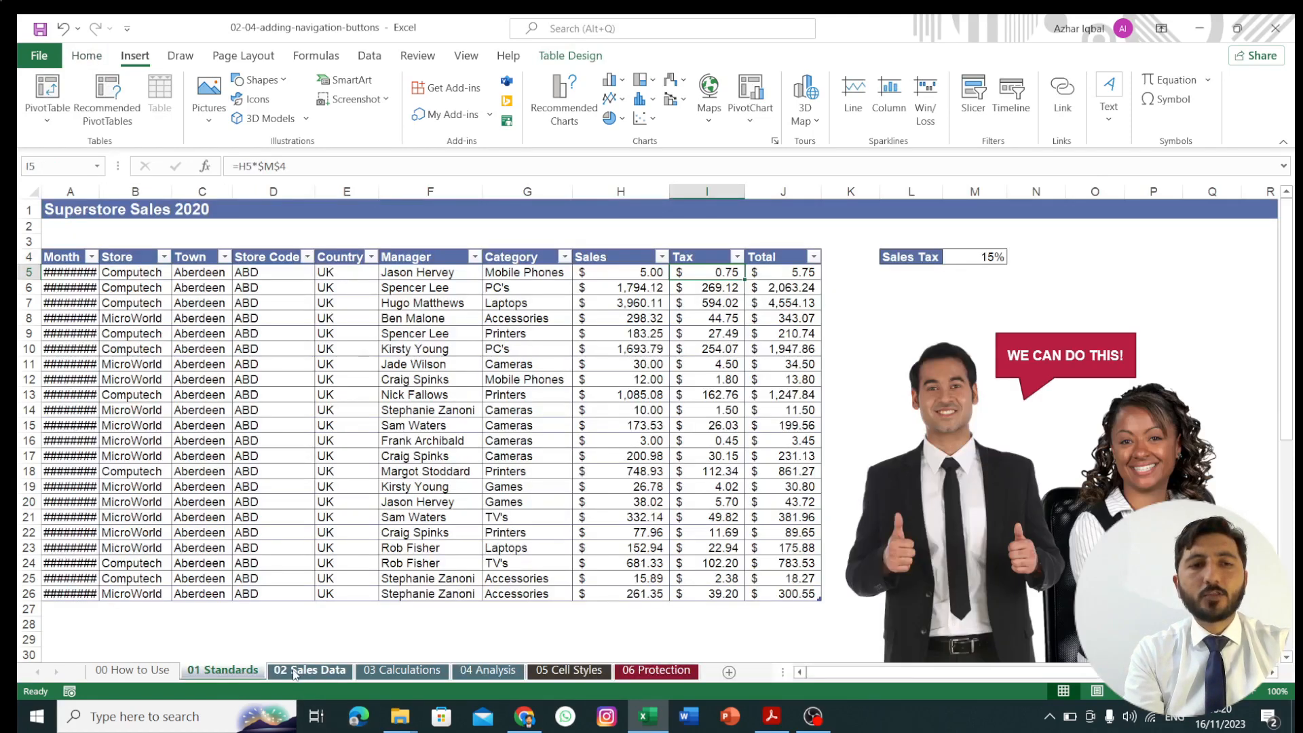
left_click(294, 673)
left_click(1062, 429)
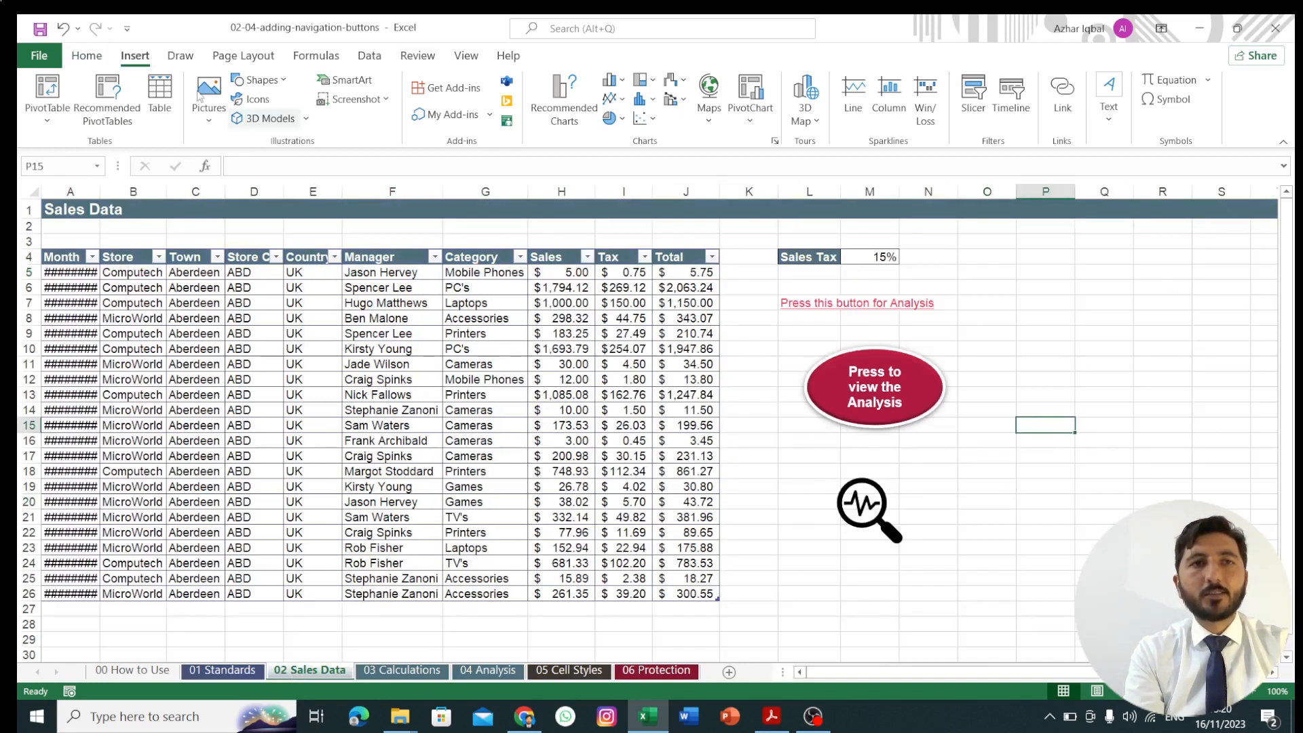
Search the stock icons for "home", insert the plain house icon and place it just under the title bar around columns R and S
left_click(251, 100)
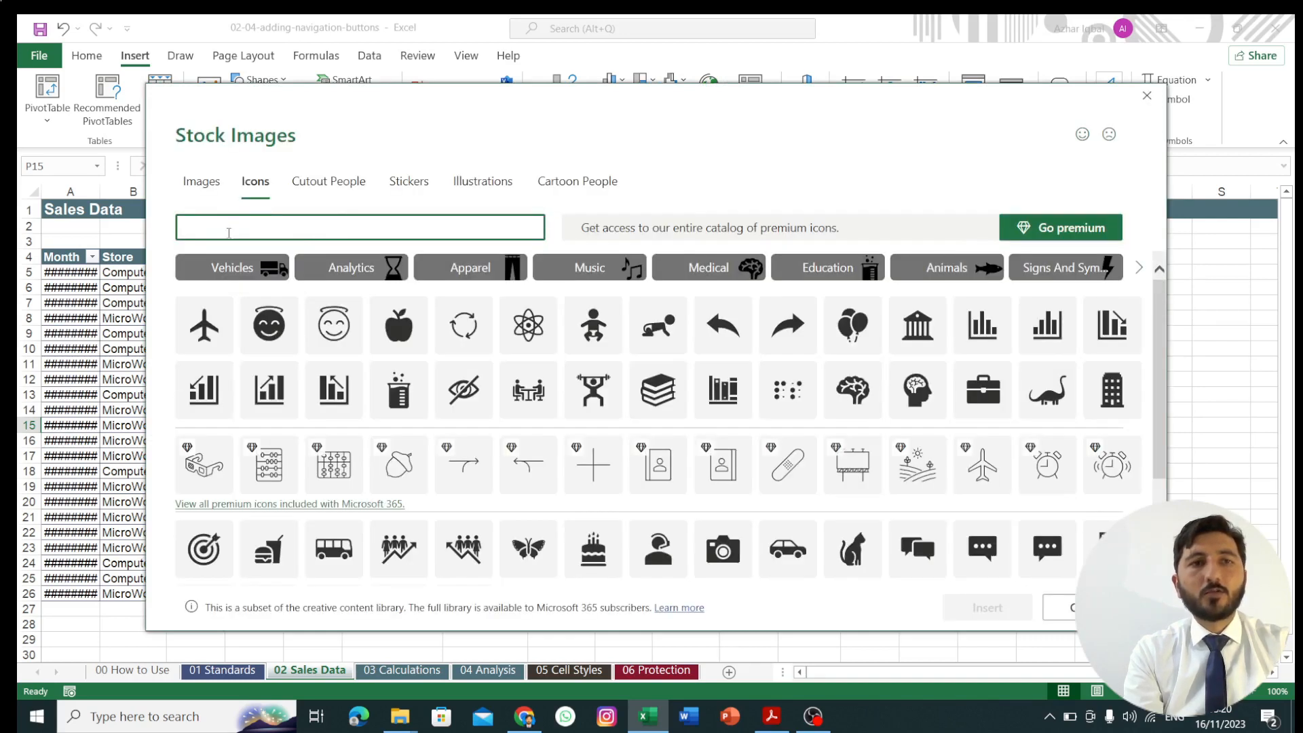
left_click(229, 233)
type("home")
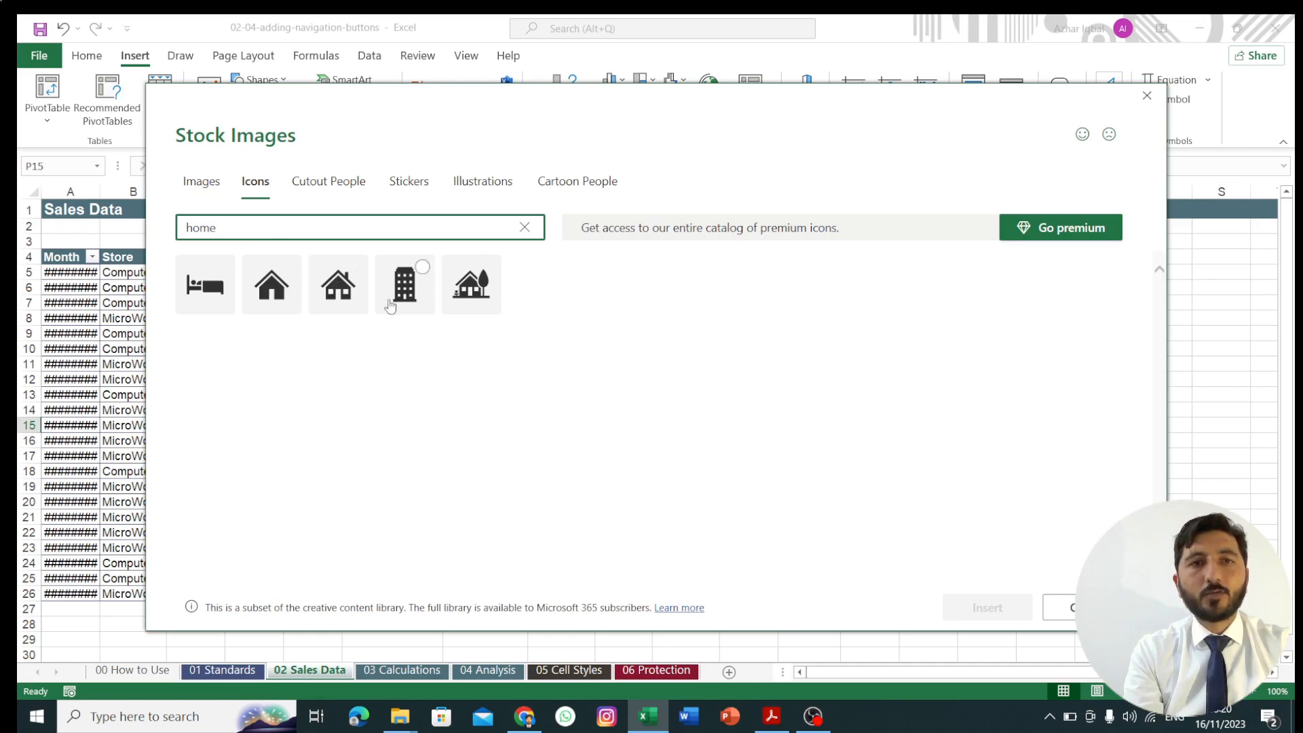
left_click(272, 291)
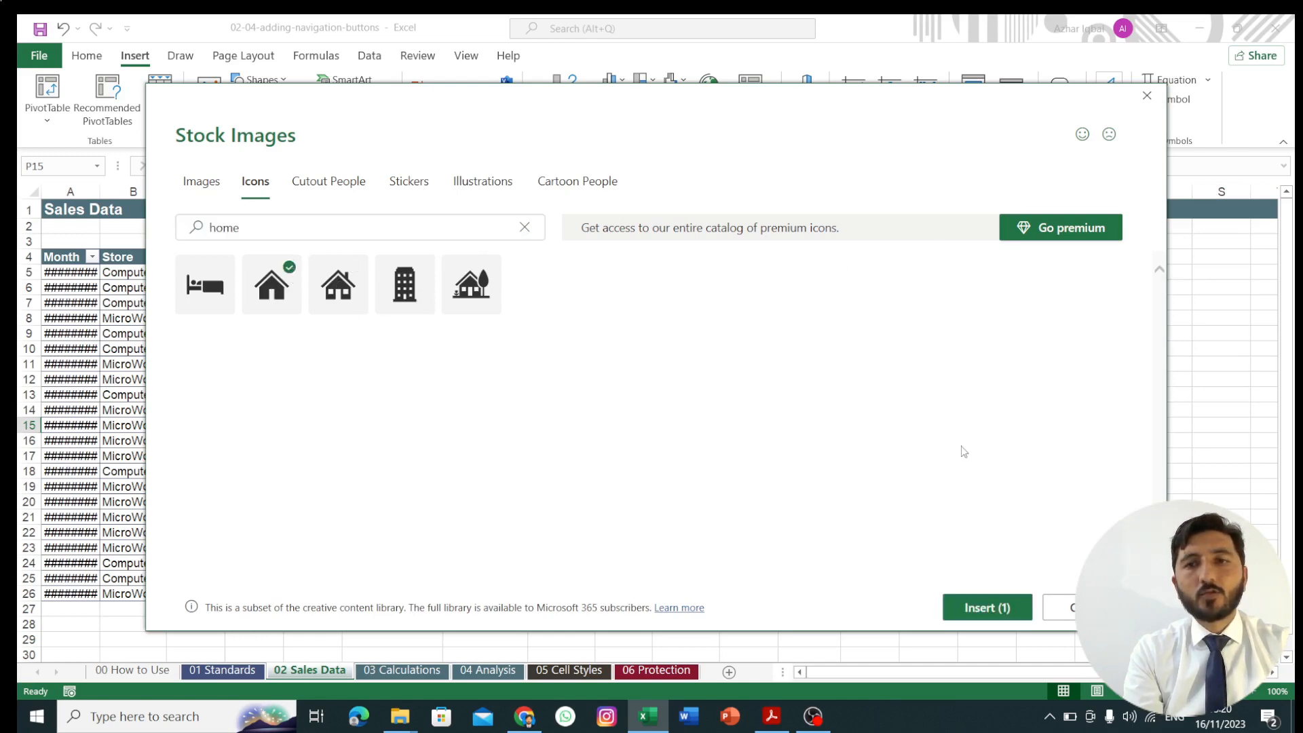
left_click(991, 614)
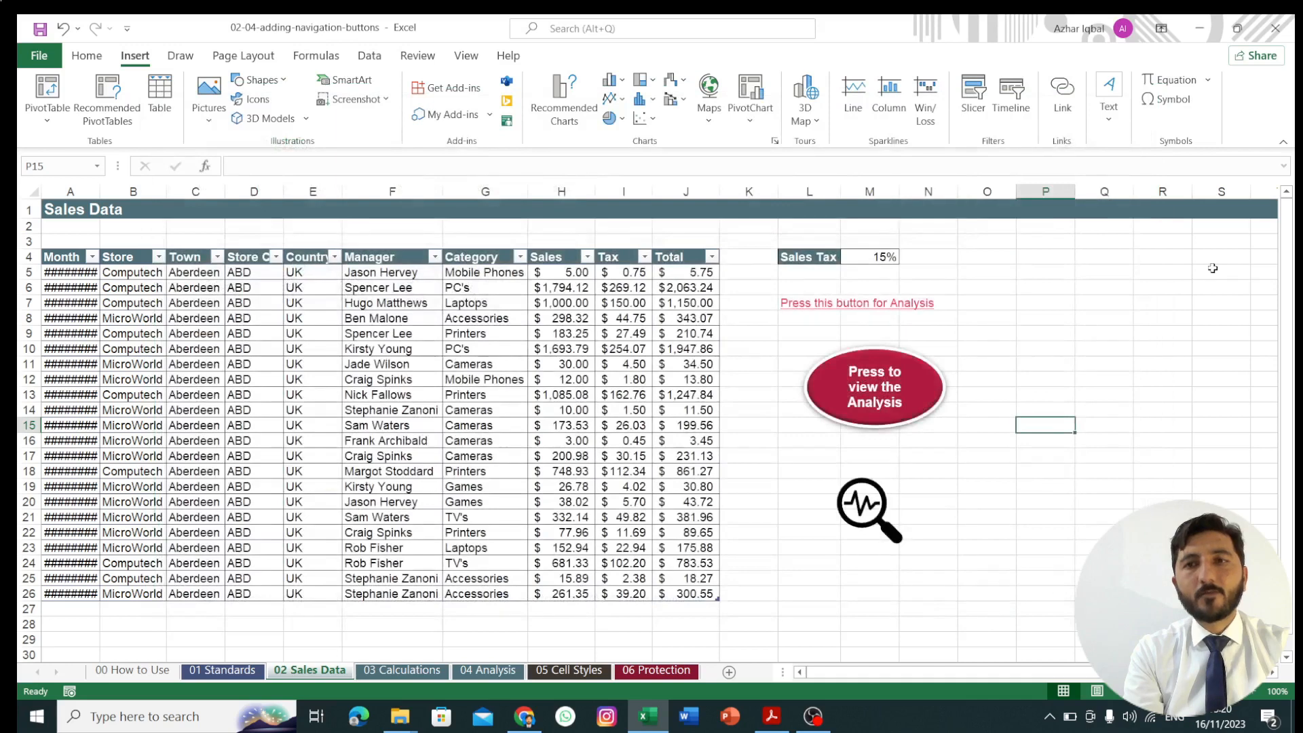
key("ctrl+v")
left_click_drag(1074, 460, 1194, 265)
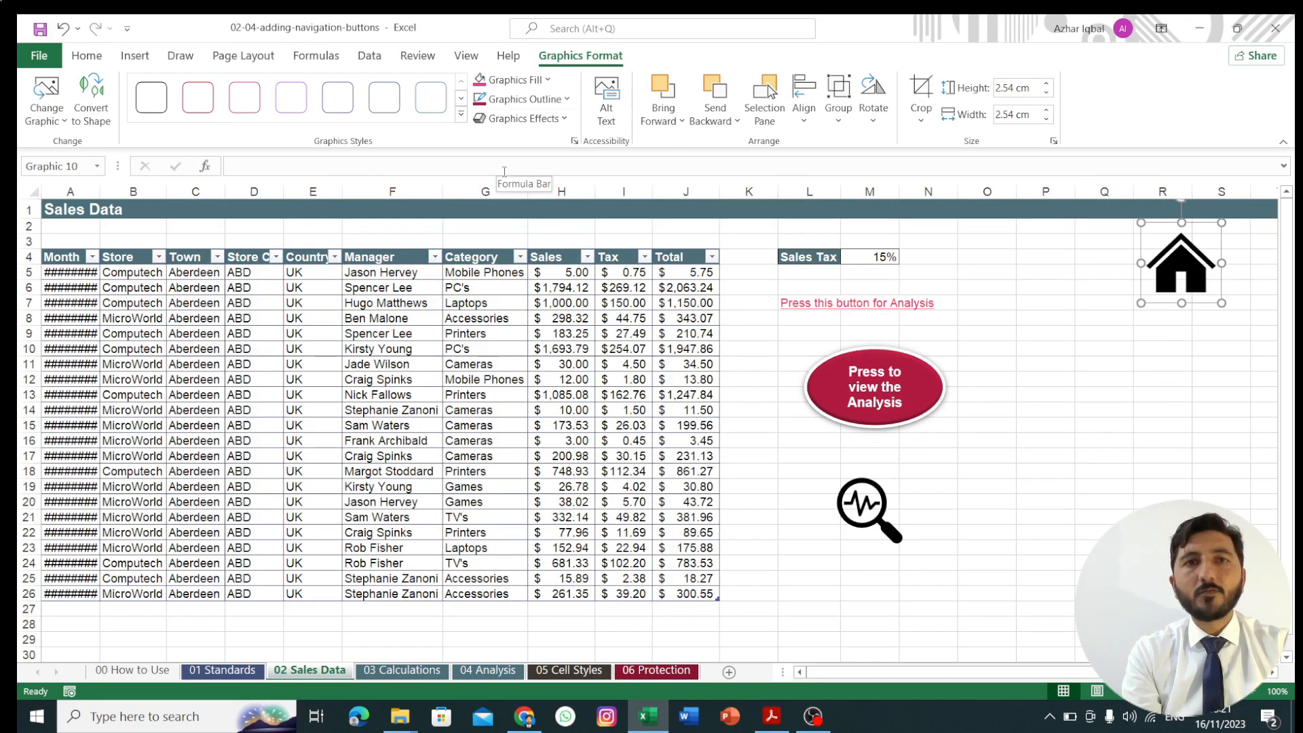
Fill the house icon with a darker pink theme colour and shrink it to about 2.2 cm square, positioned around column S
left_click(547, 80)
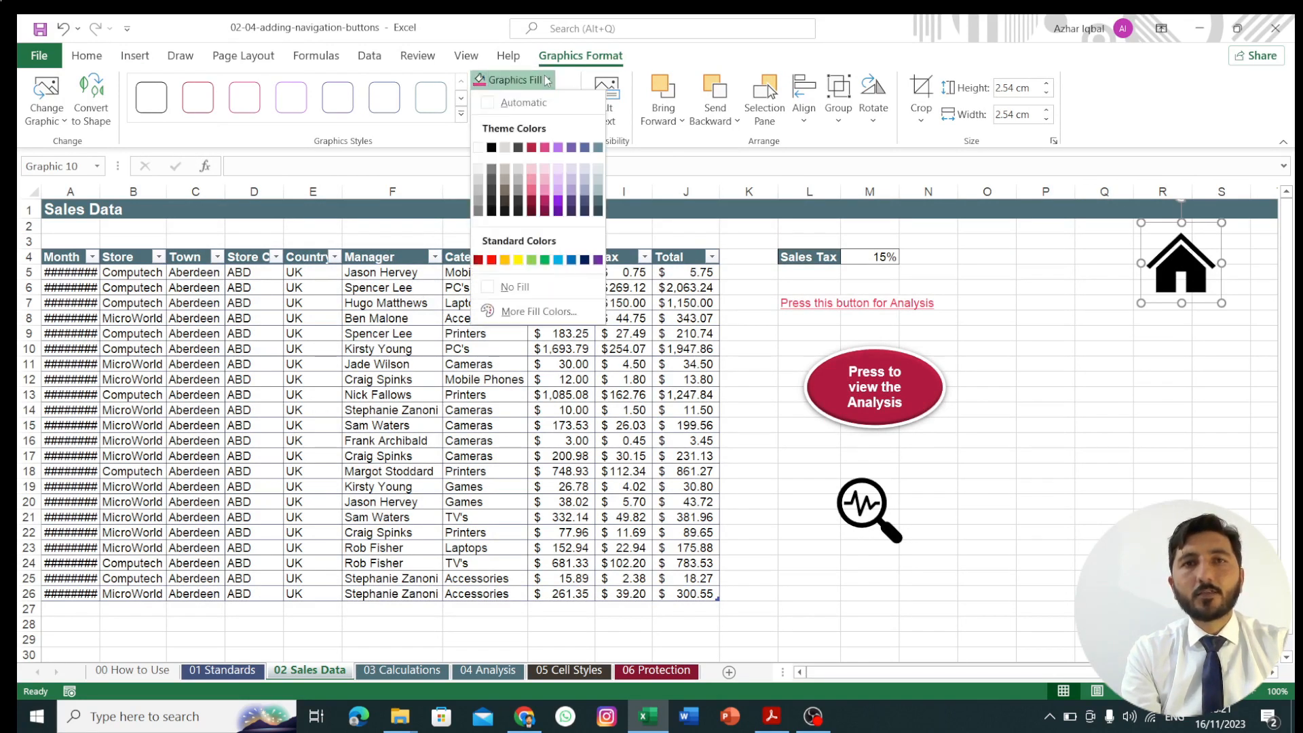
left_click(545, 203)
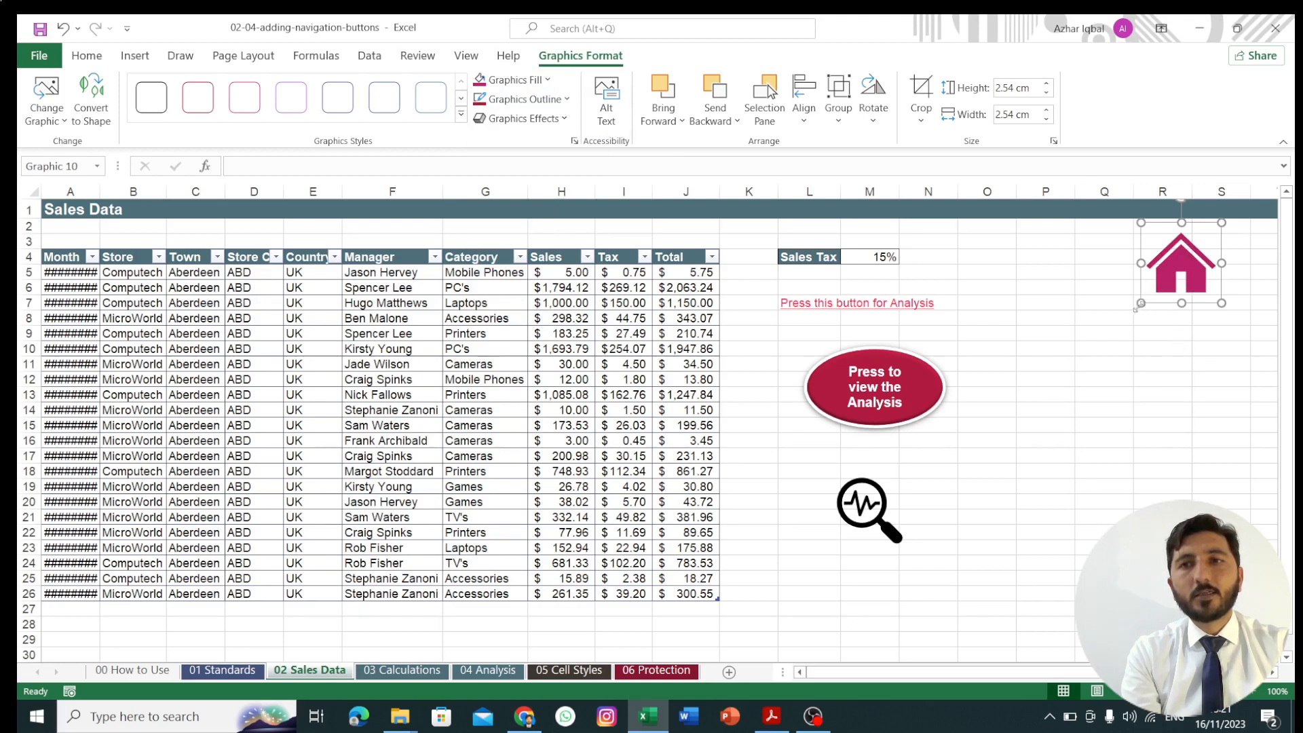
left_click_drag(1141, 303, 1152, 292)
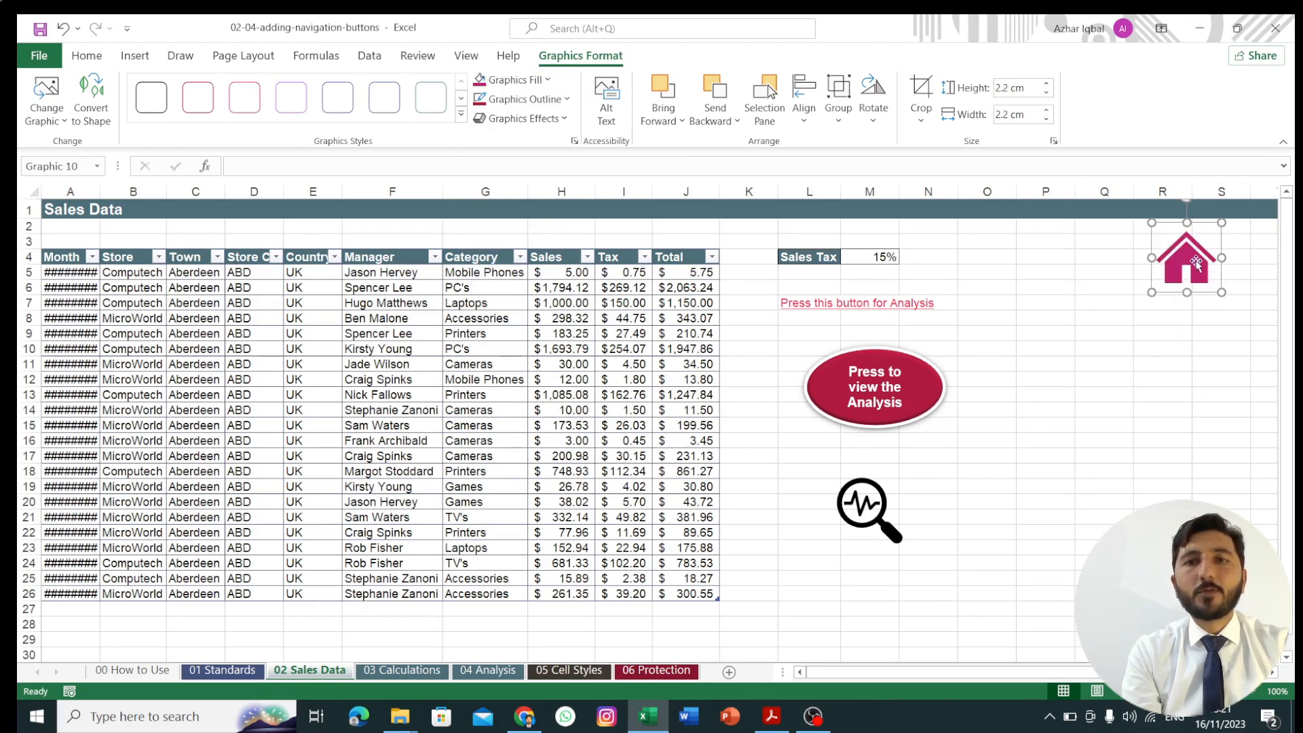
left_click_drag(1193, 260, 1209, 261)
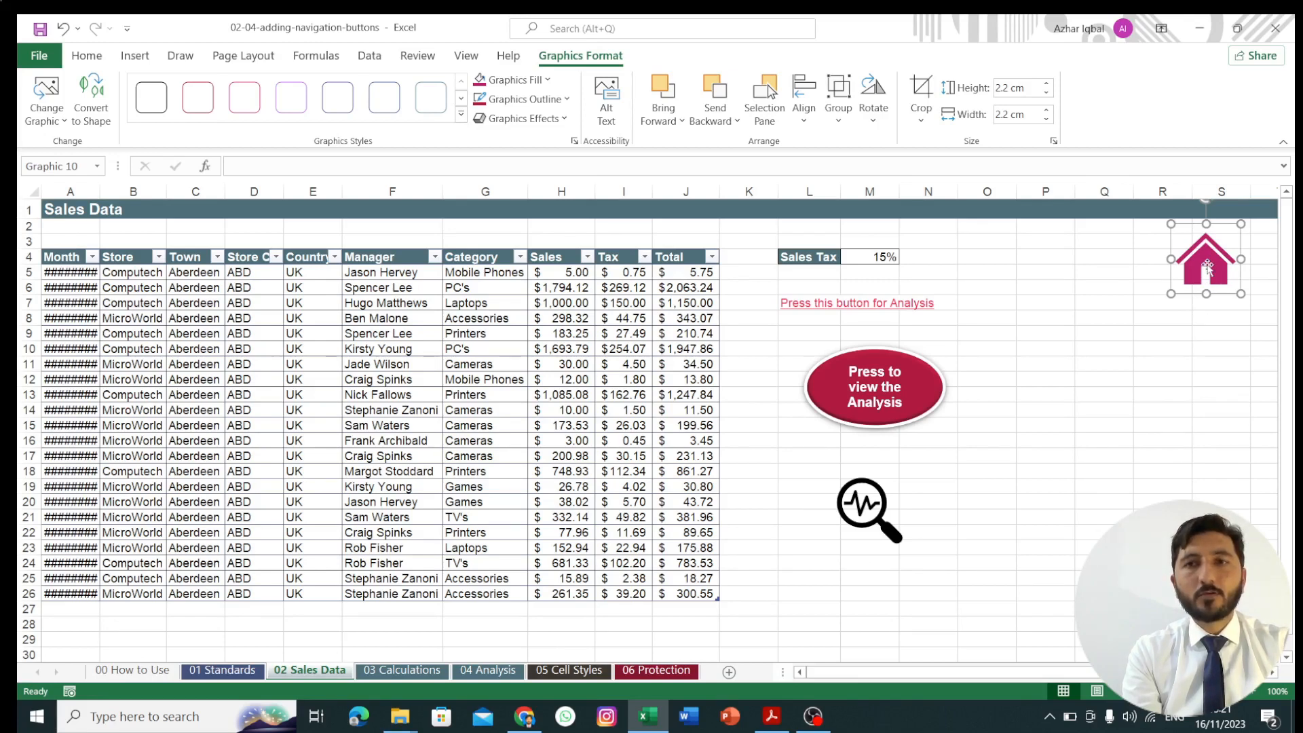
Copy the pink house icon to the 01 Standards sheet and place it just under the title bar around column Q
left_click(222, 671)
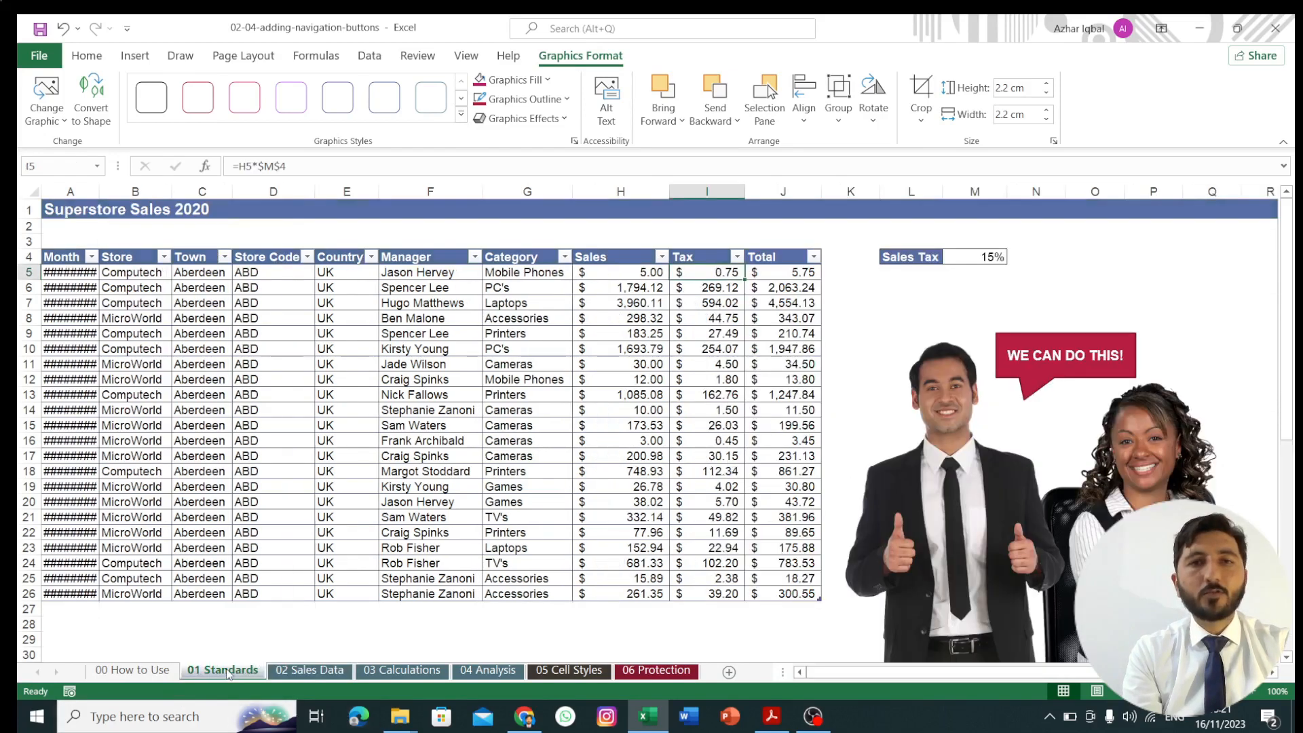
left_click(1212, 293)
key("ctrl+v")
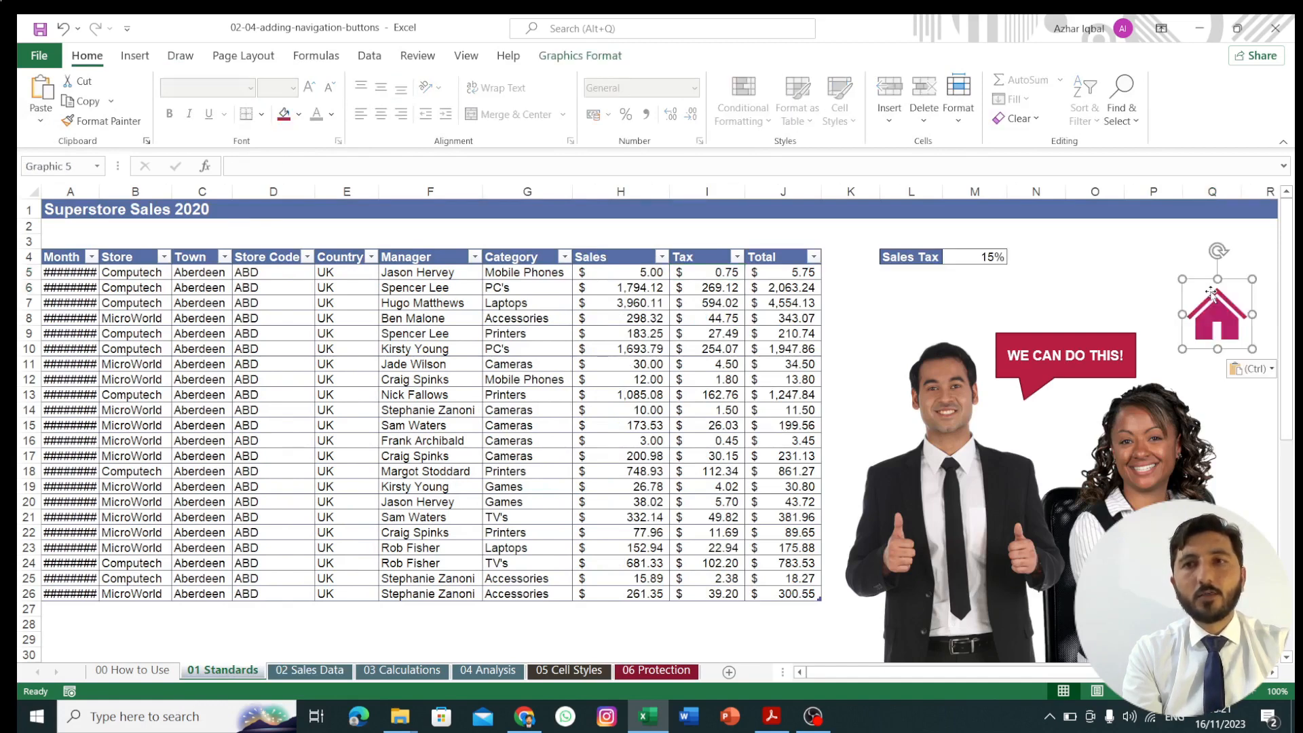
left_click_drag(1212, 294, 1223, 241)
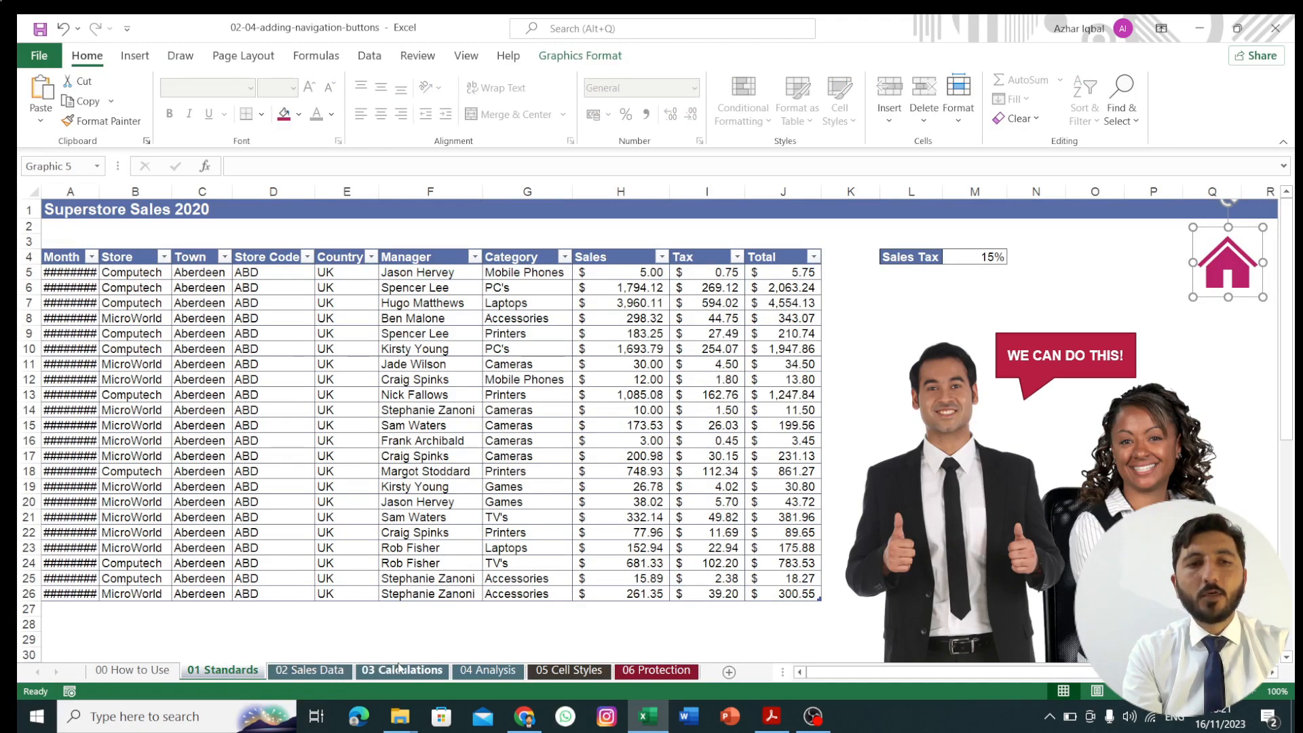
Paste the pink house icon on the 03 Calculations sheet and place it just under the title bar around columns O and P
left_click(401, 669)
left_click(1197, 296)
key("ctrl+v")
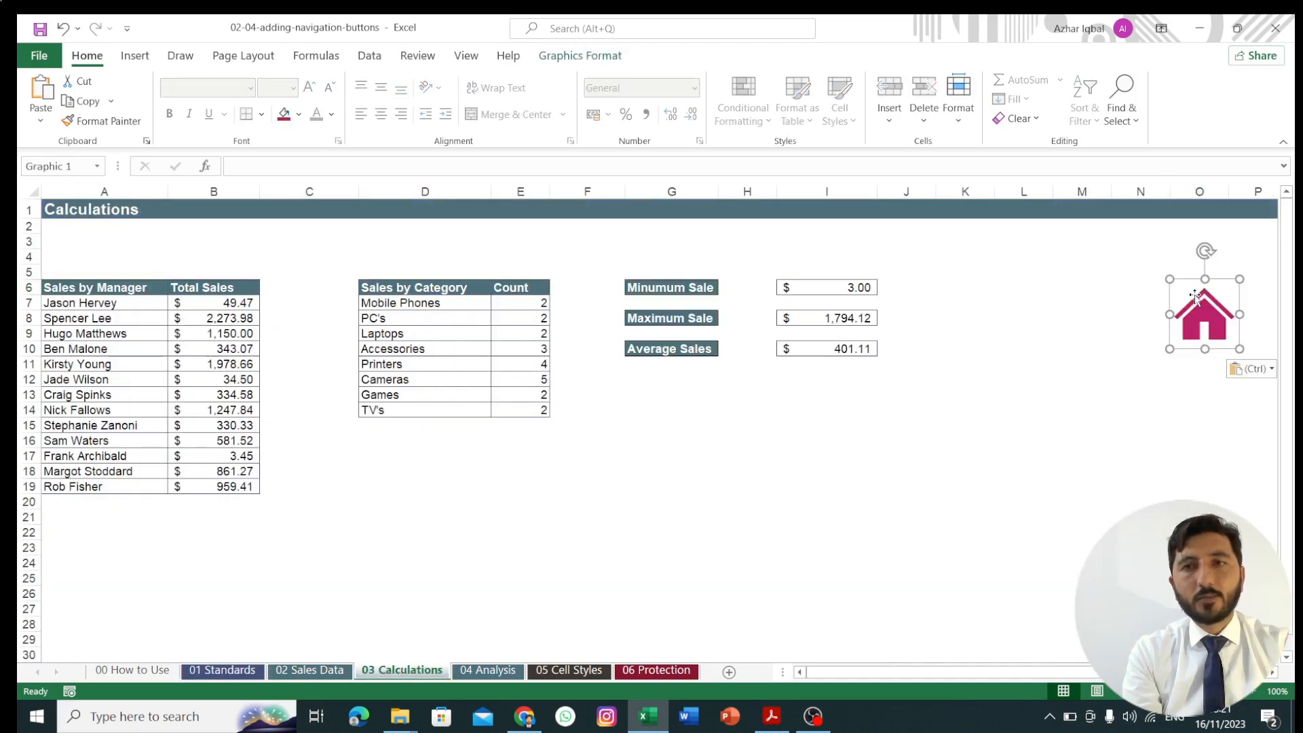
left_click_drag(1197, 296, 1212, 244)
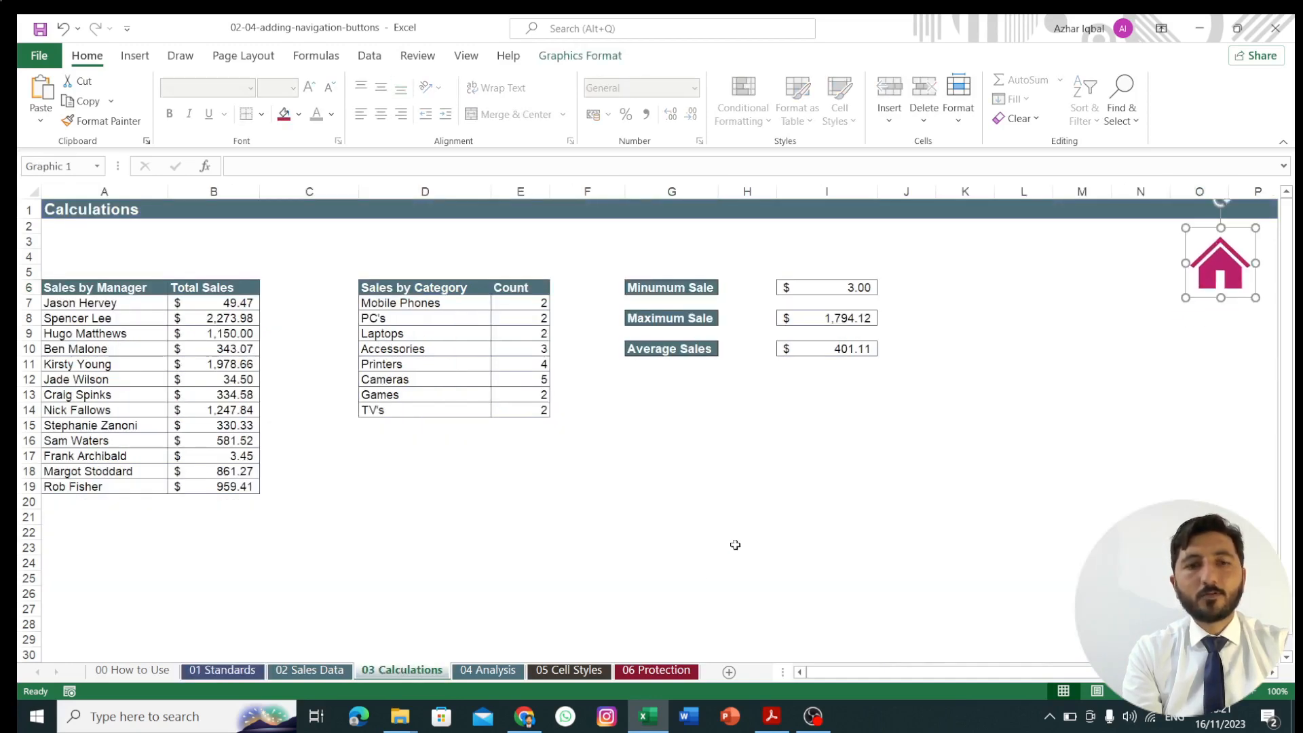
Paste the pink house icon on the 05 Cell Styles sheet and place it just under the title bar around column S
left_click(579, 674)
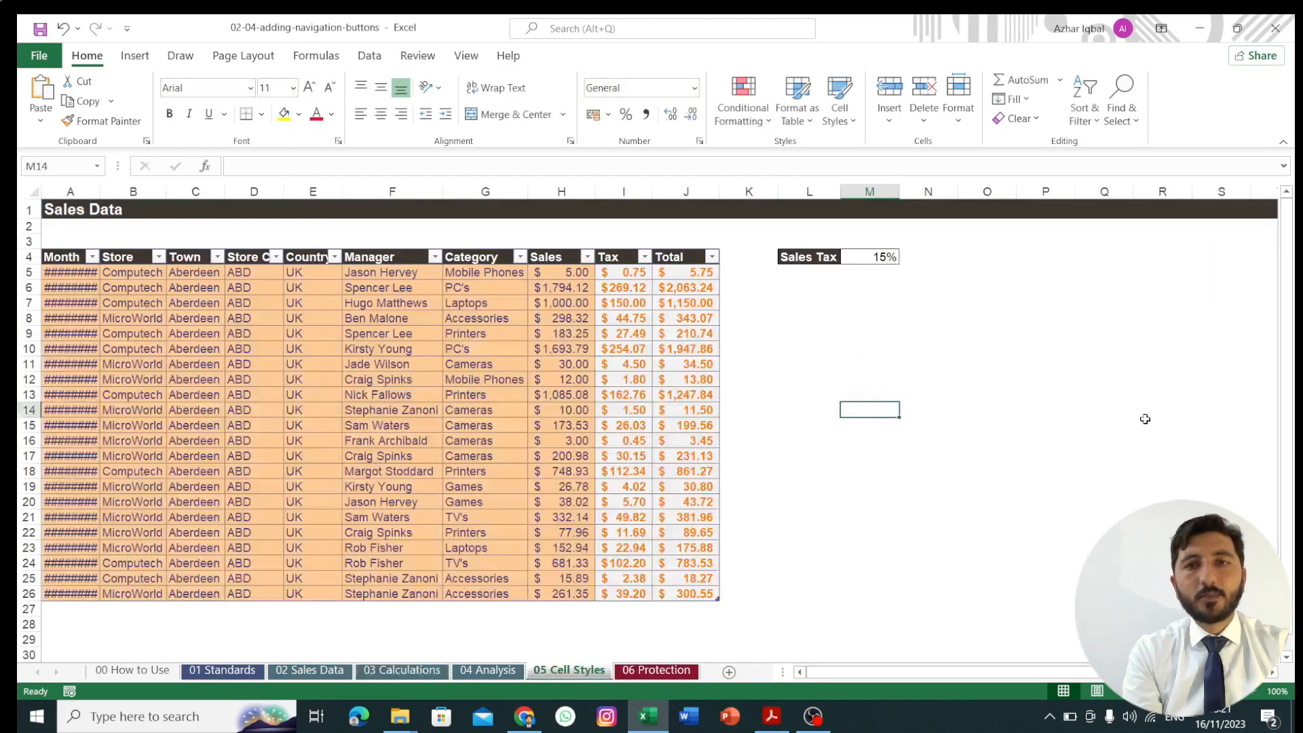
left_click(1181, 276)
key("ctrl+v")
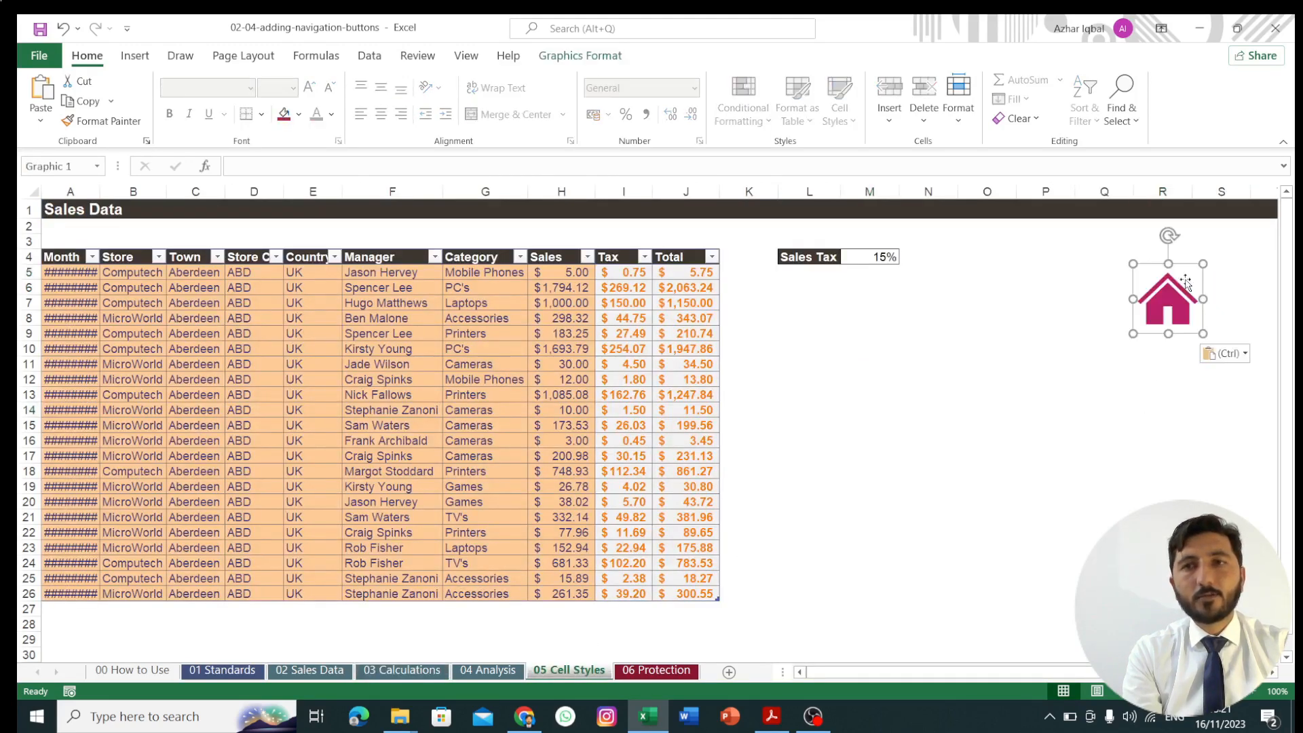
left_click_drag(1185, 279, 1248, 248)
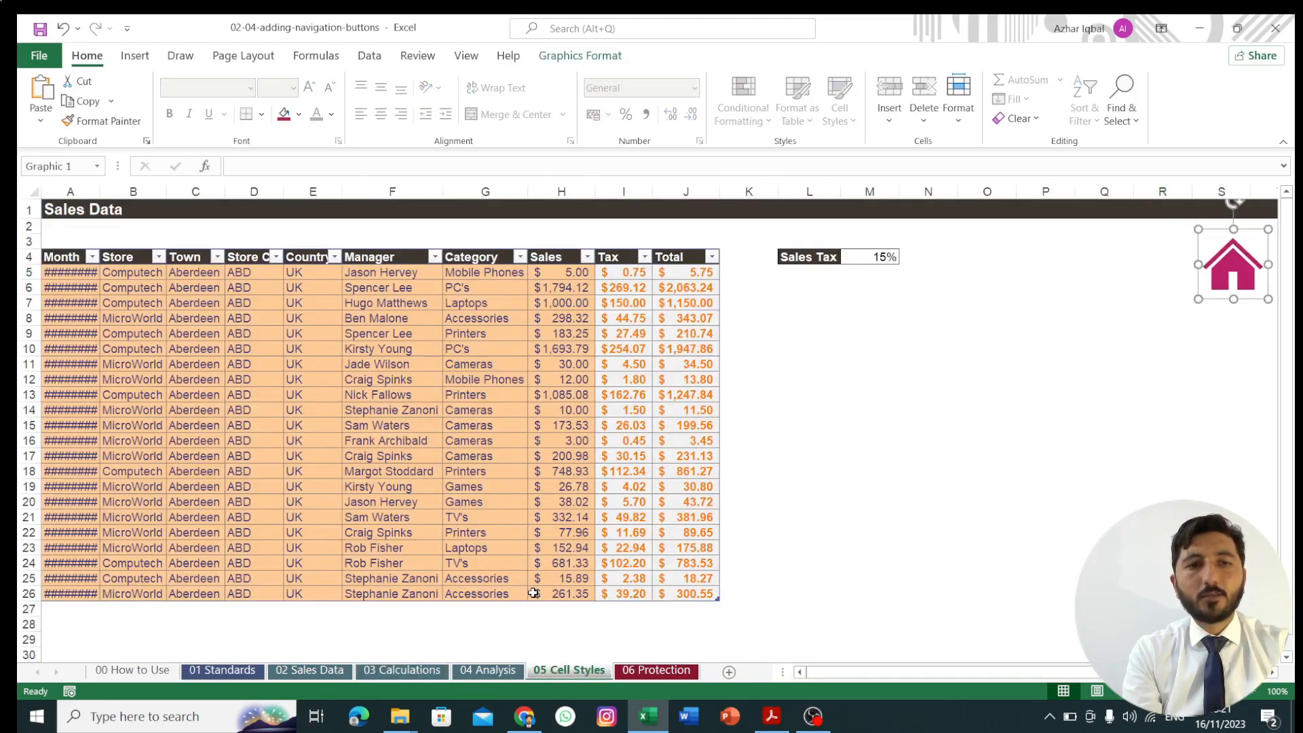
Paste the pink house icon on the 04 Analysis sheet and place it just under the title bar around columns N and O
left_click(487, 671)
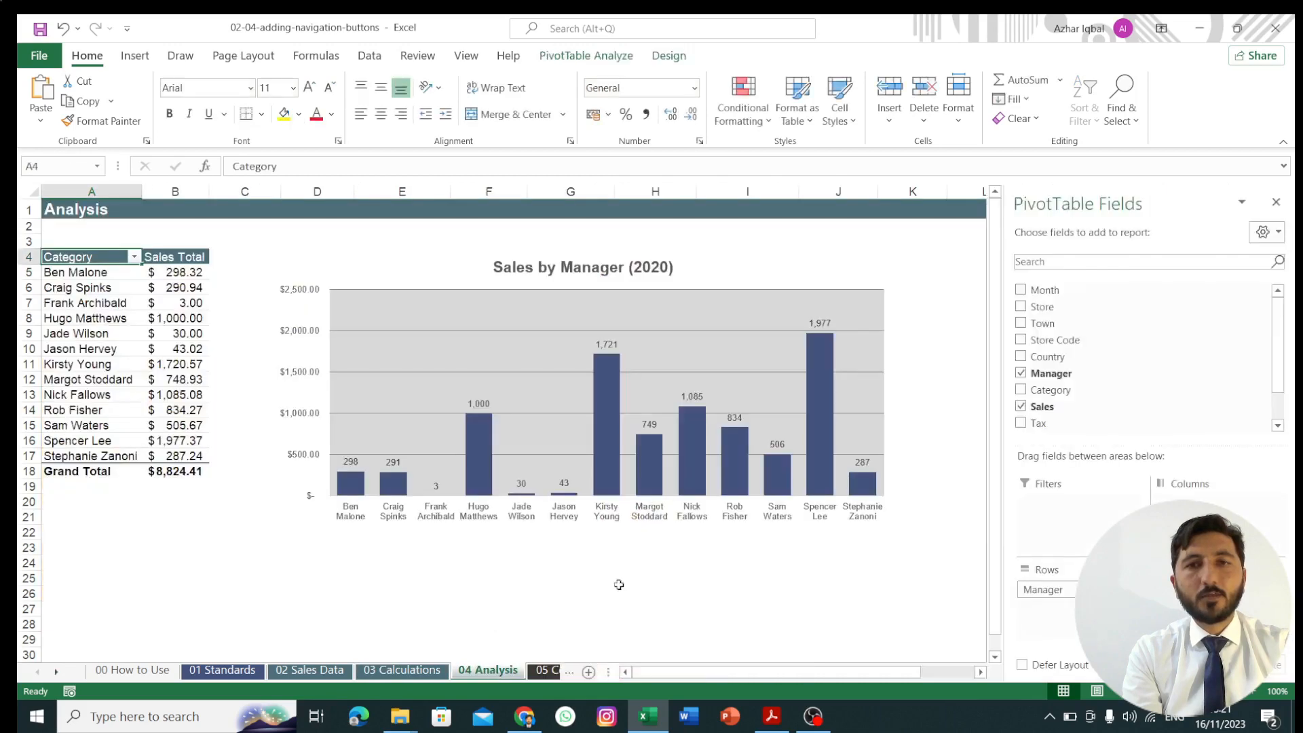
left_click(959, 256)
key("ctrl+v")
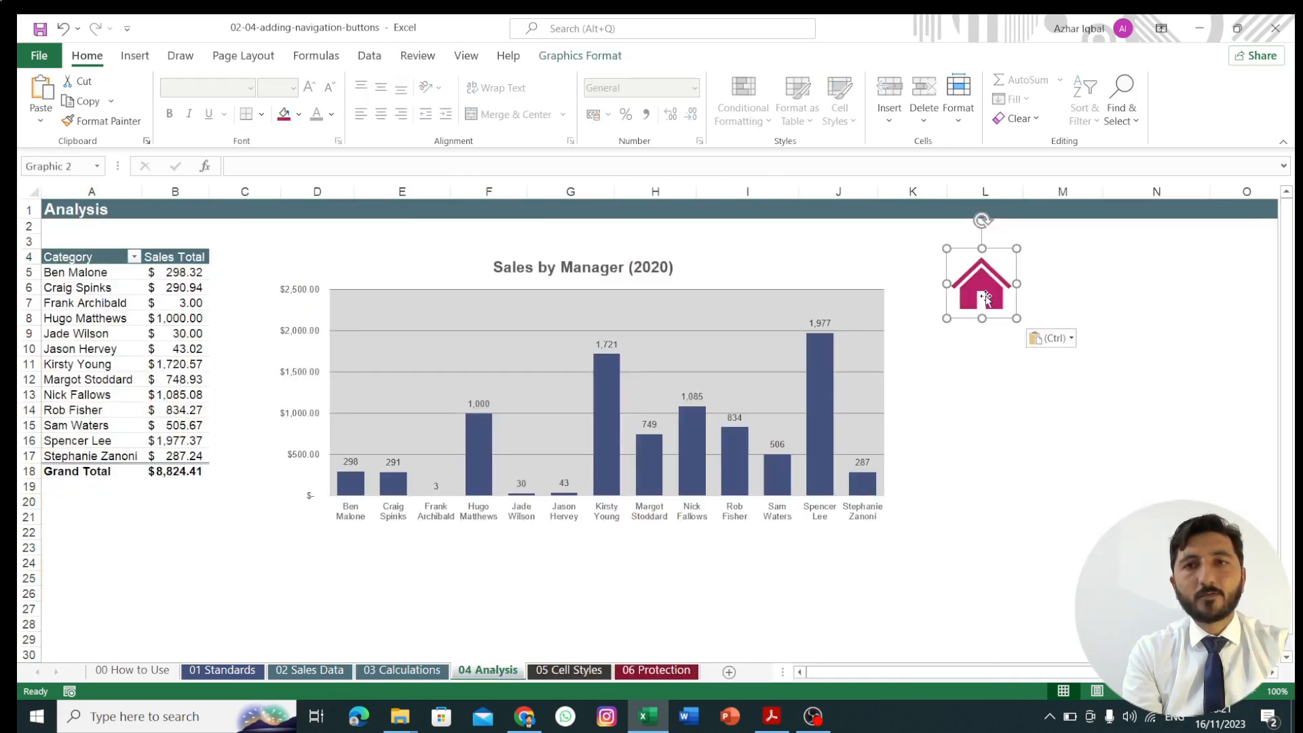
left_click_drag(986, 293, 1206, 252)
double_click(1145, 275)
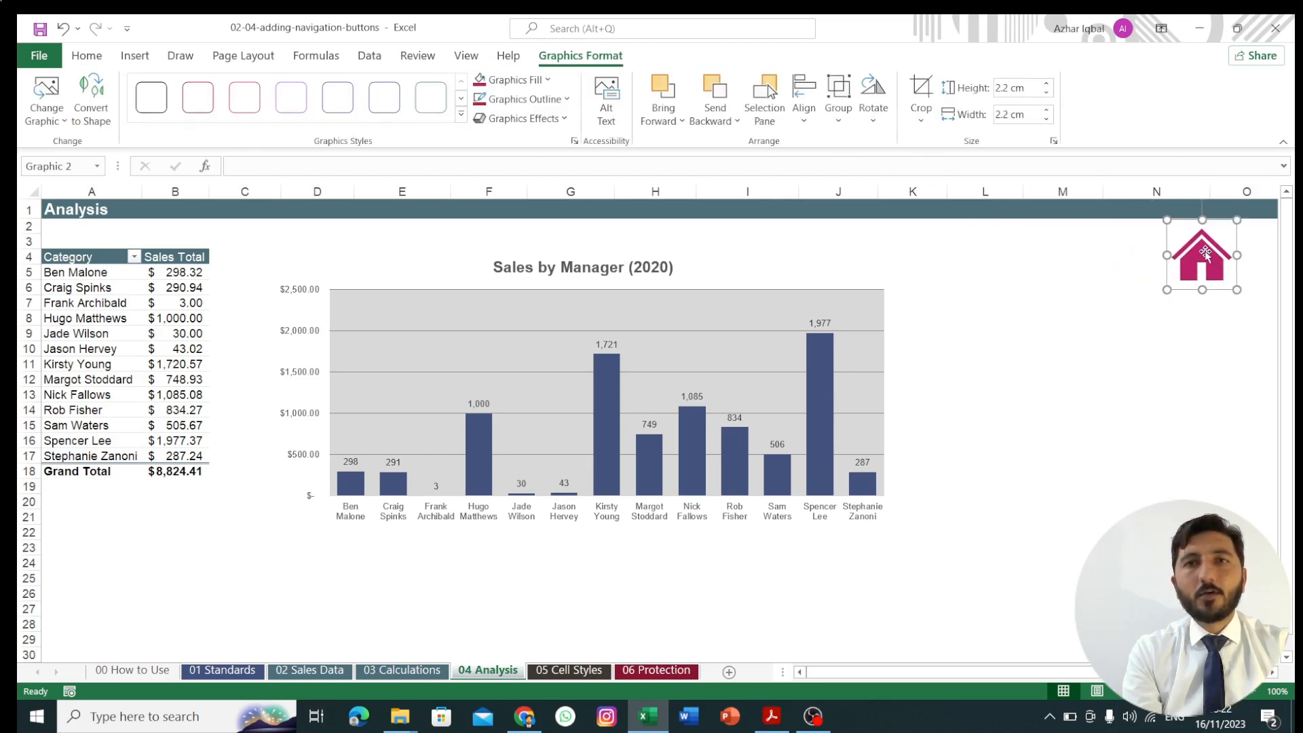
Link the house icon on 04 Analysis to cell A1 of '00 How to Use', with the ScreenTip "Press to view the Home Screen"
left_click(135, 55)
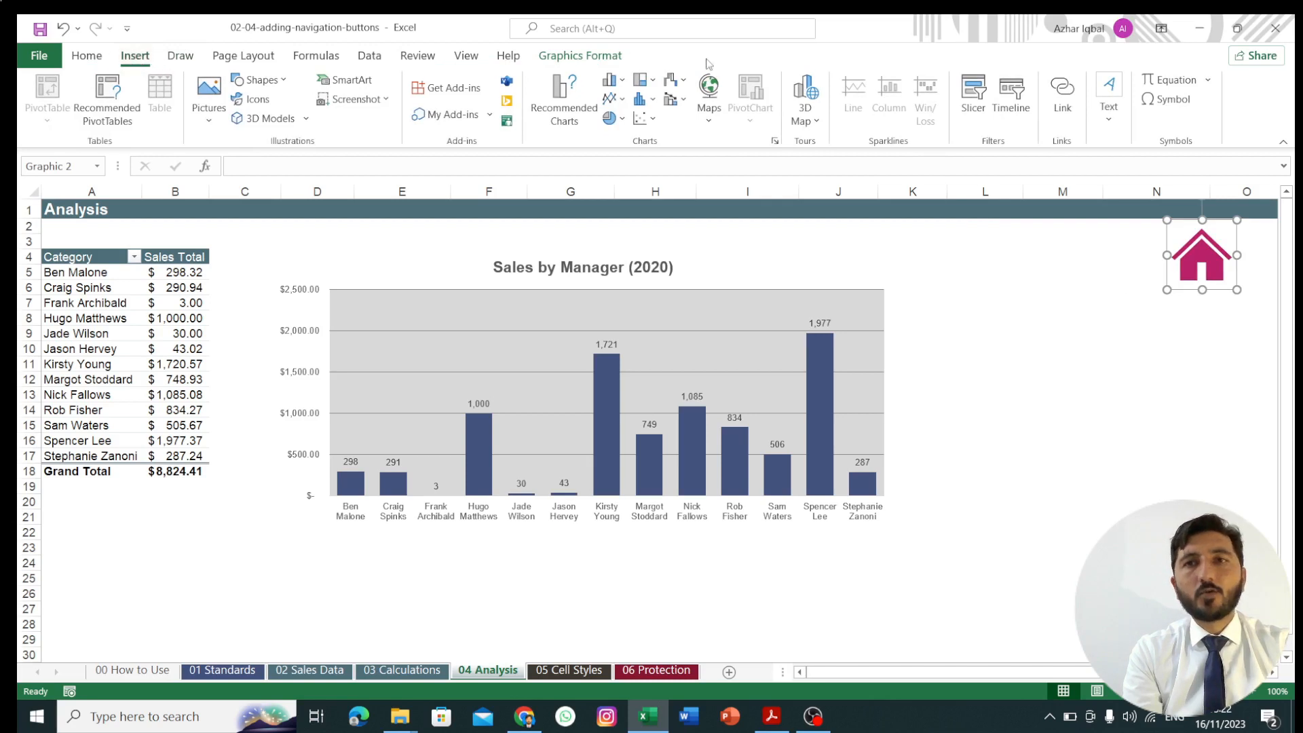
left_click(1062, 100)
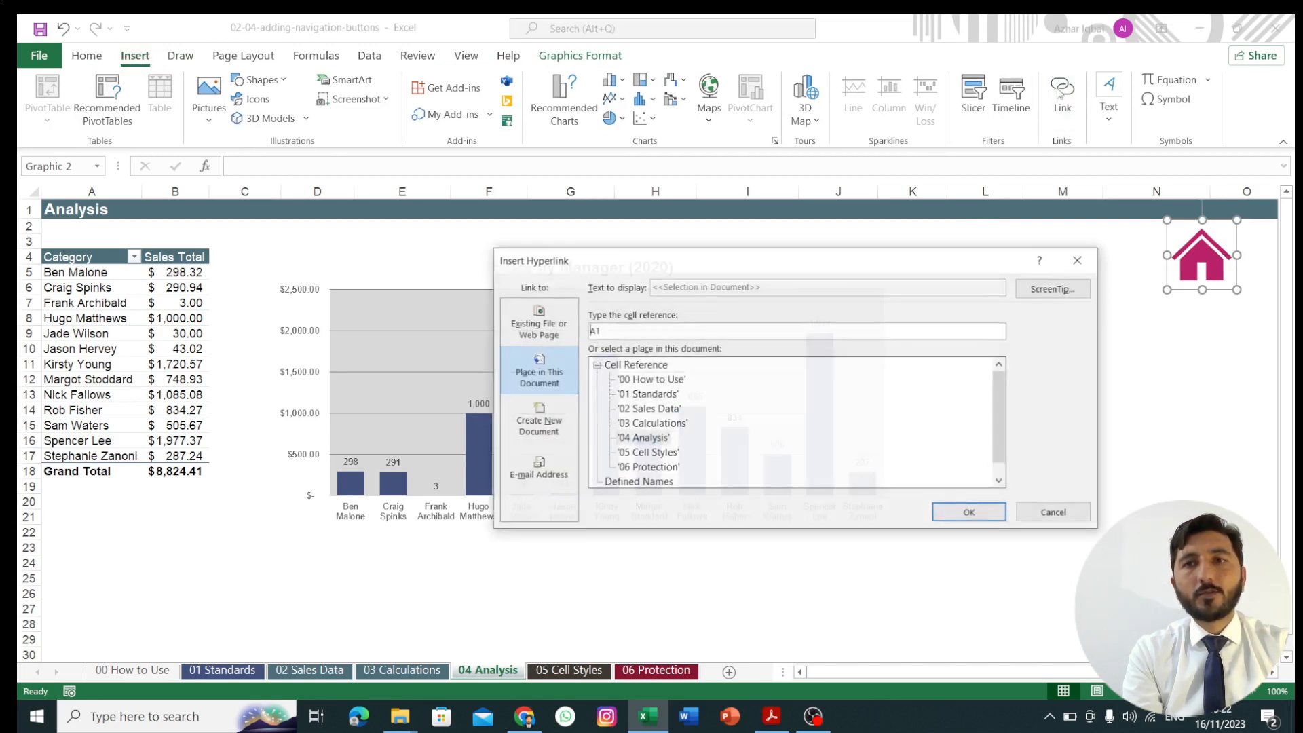
left_click(647, 380)
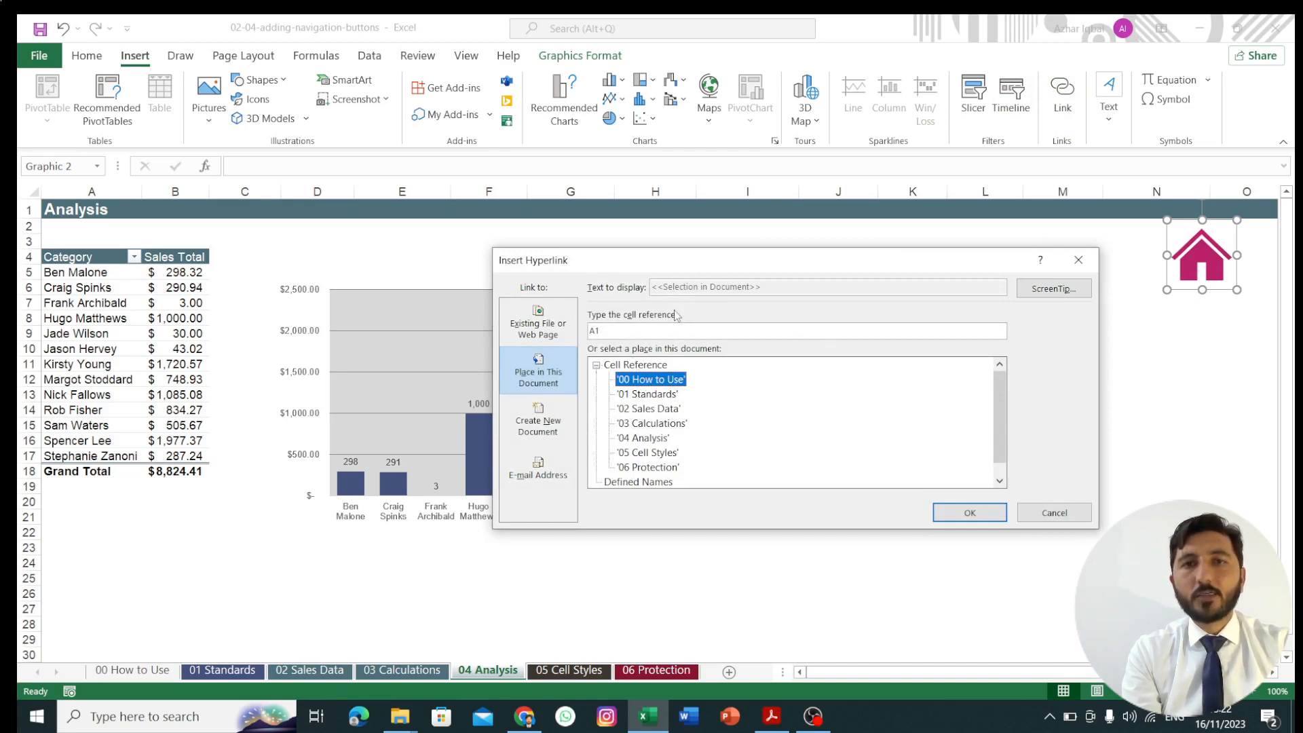
left_click(1071, 290)
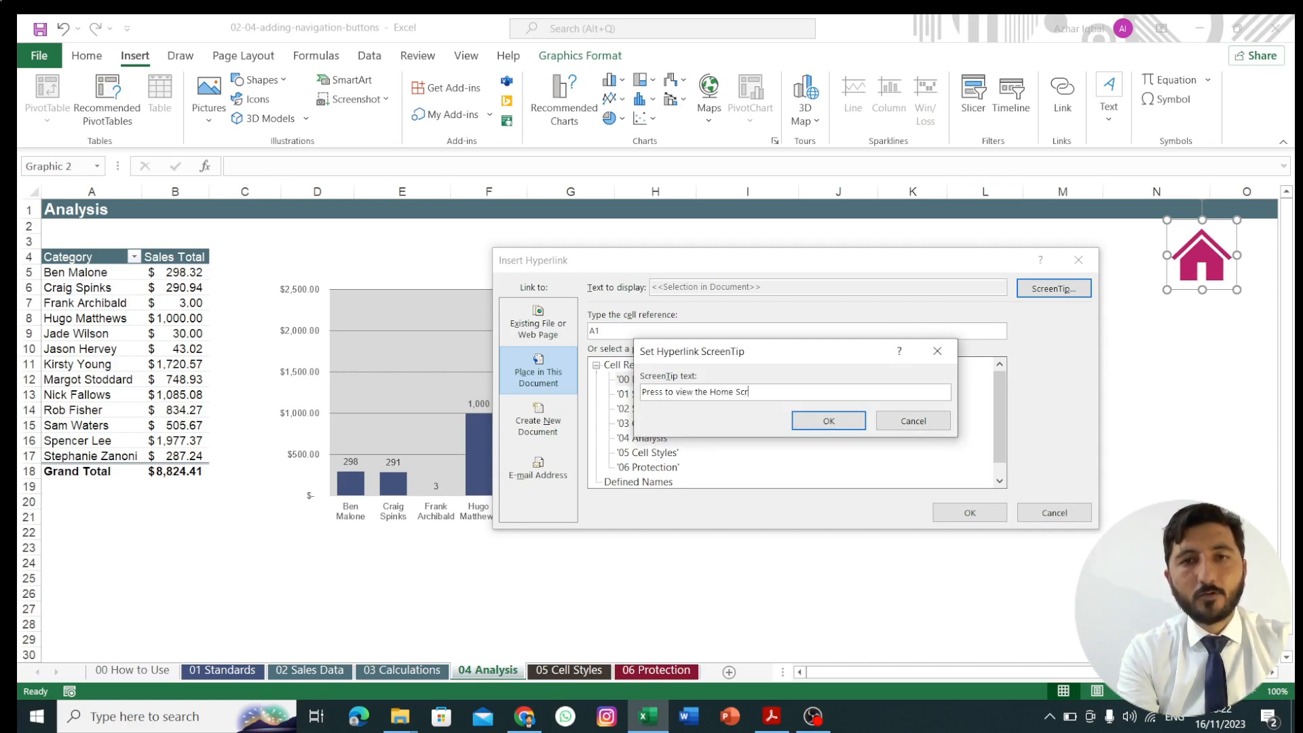
type("n")
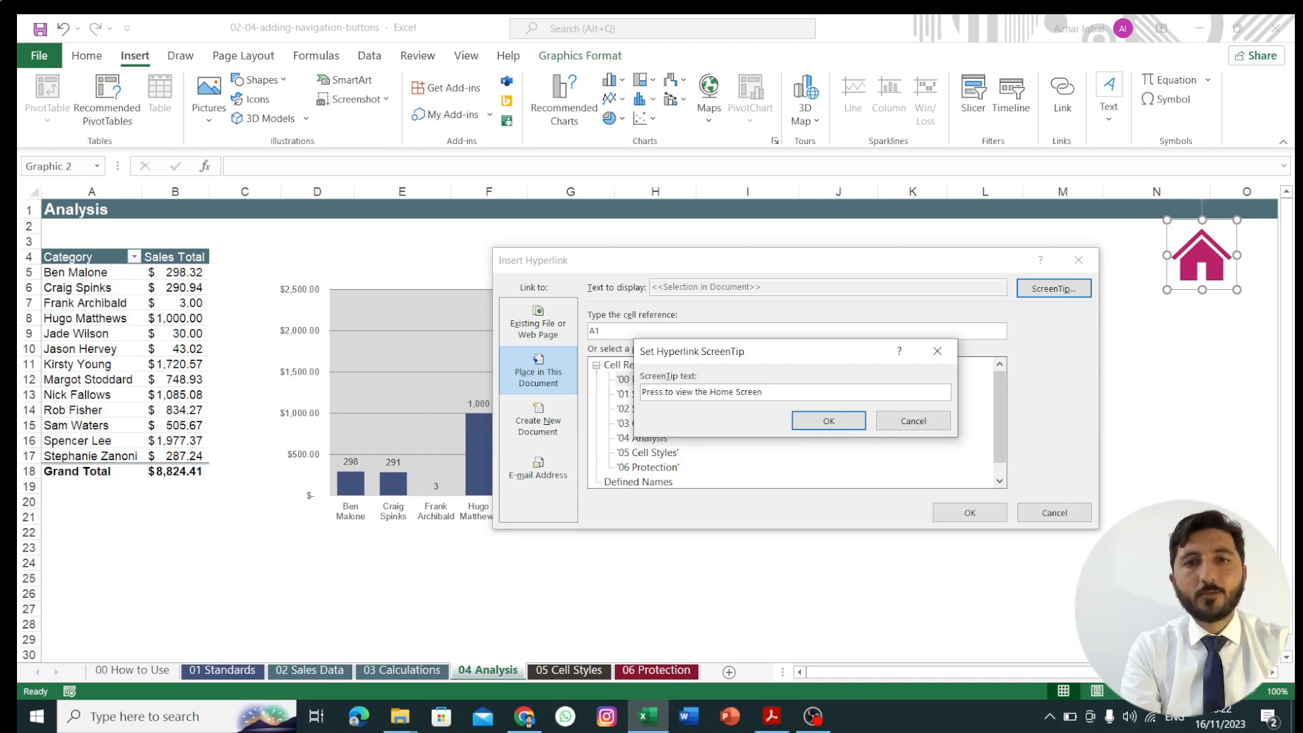
left_click(809, 425)
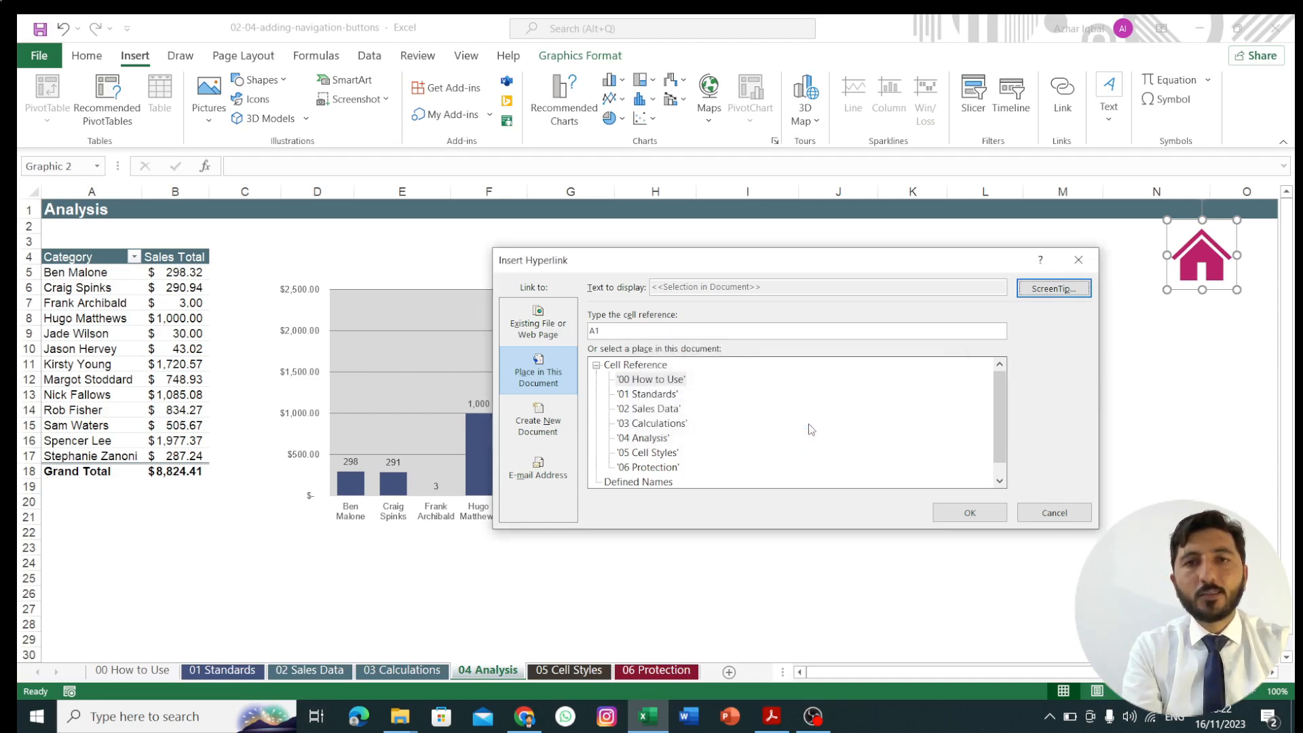
left_click(645, 382)
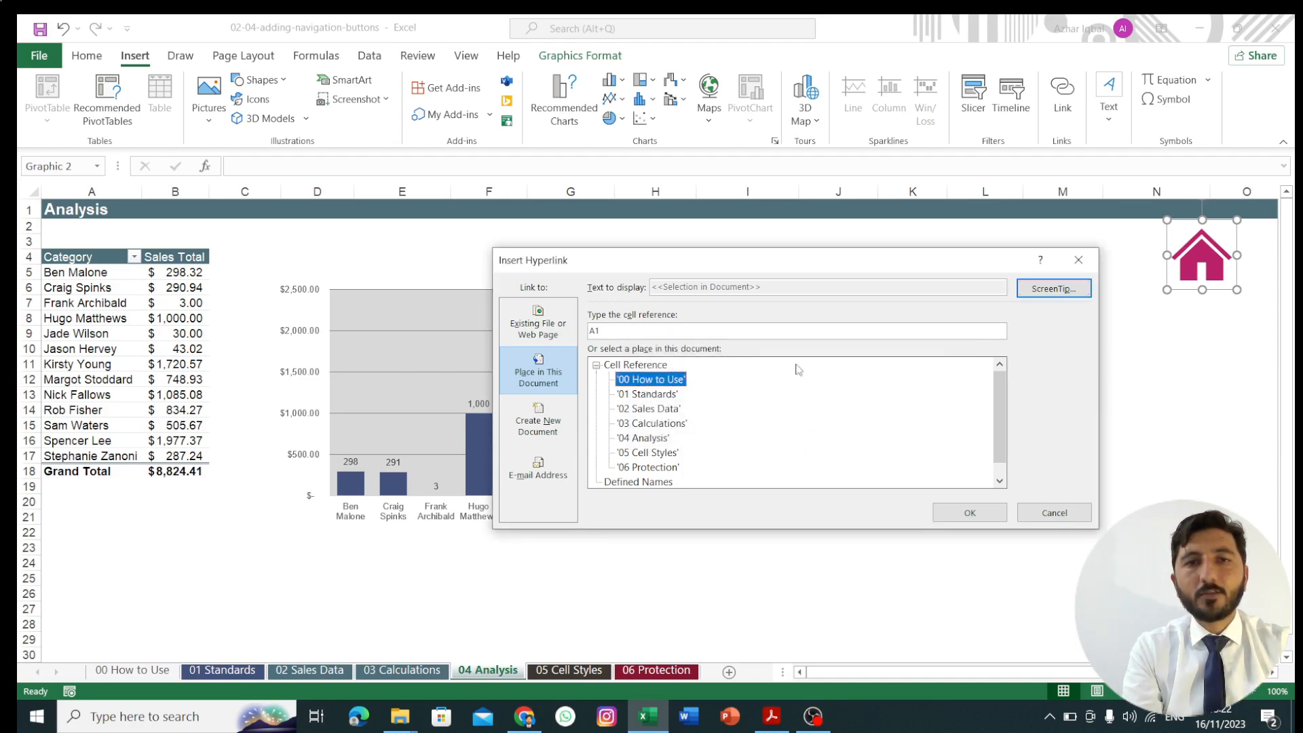
left_click(970, 512)
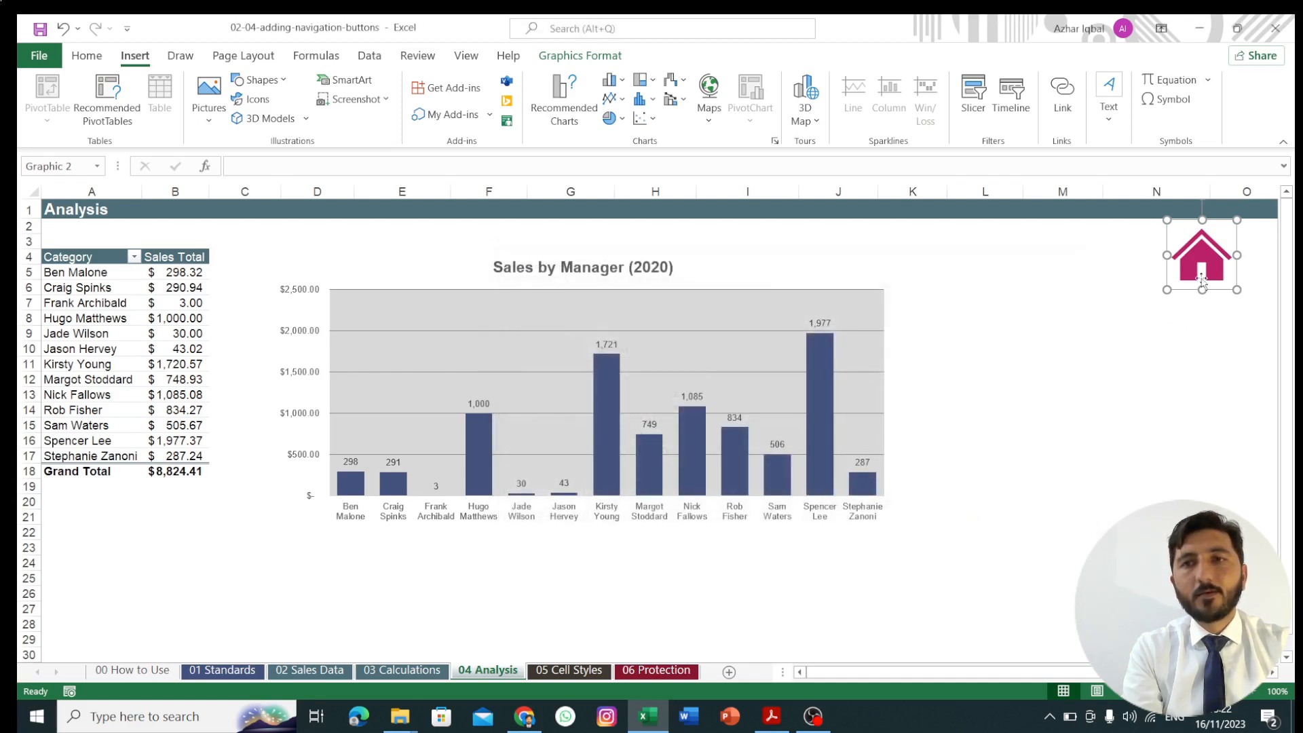
Deselect the house icon on the 04 Analysis sheet and test its link to the How to Use sheet
mouse_move(1202, 271)
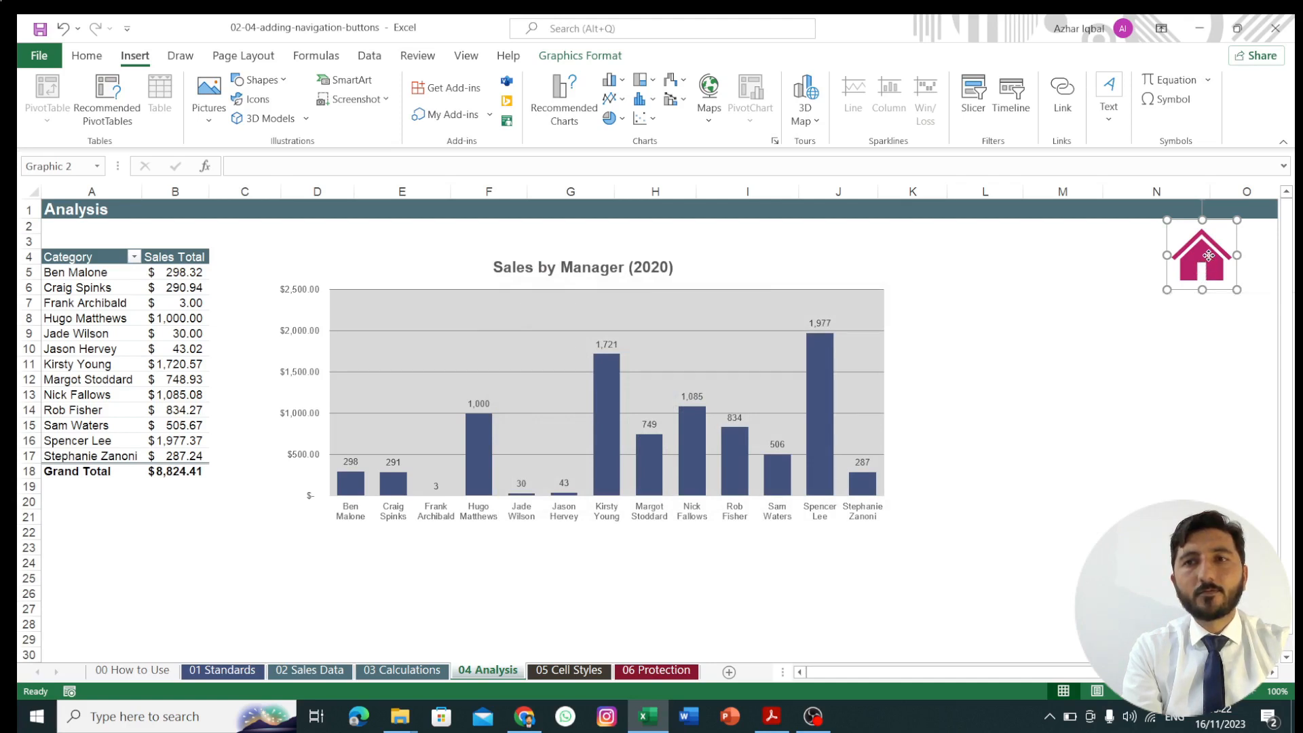
left_click(1167, 333)
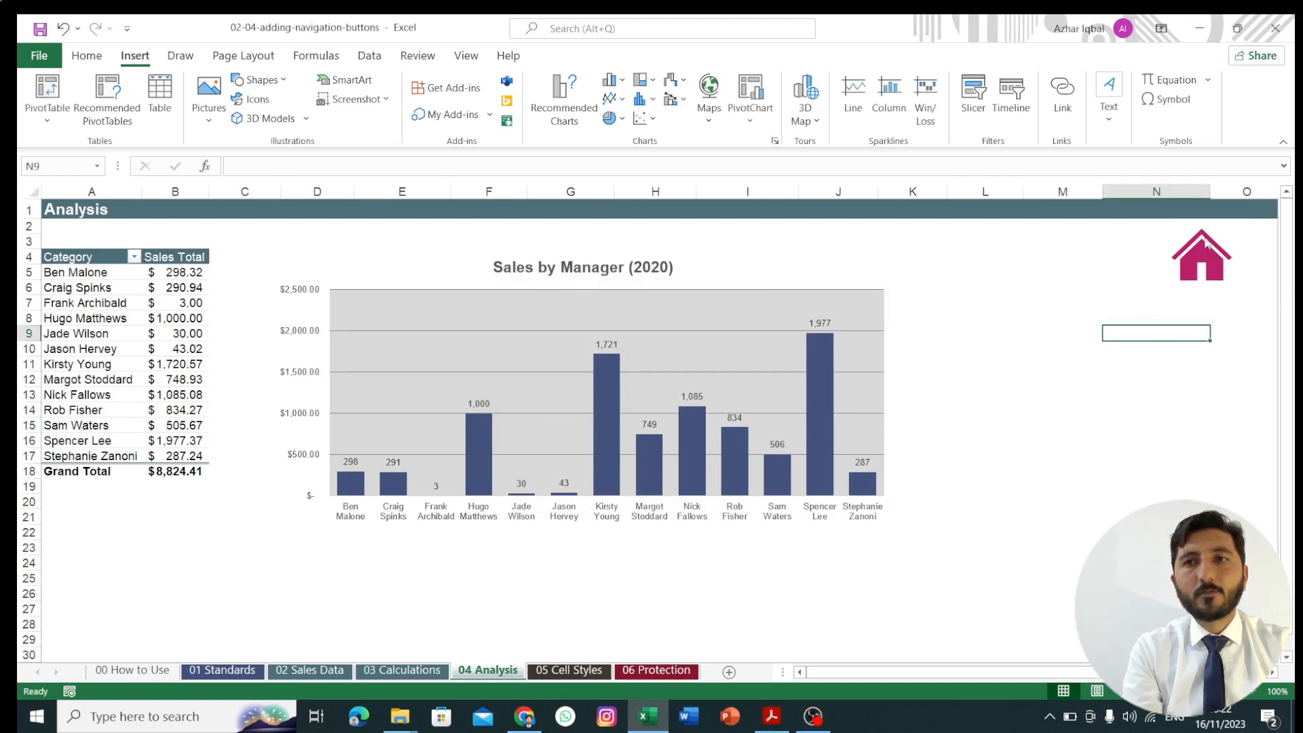
left_click(1204, 241)
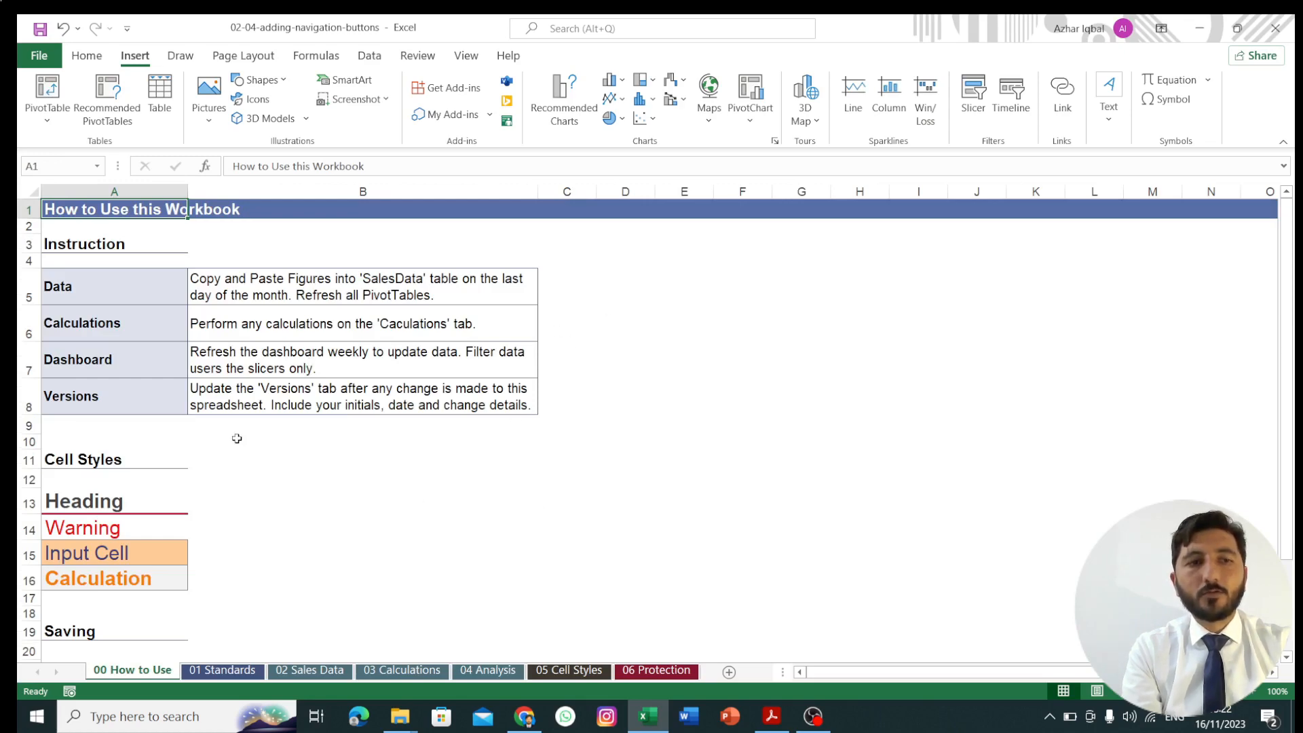
Link the house icon on 02 Sales Data to cell A1 of '00 How to Use', with the ScreenTip "Press to view the home screen"
left_click(306, 673)
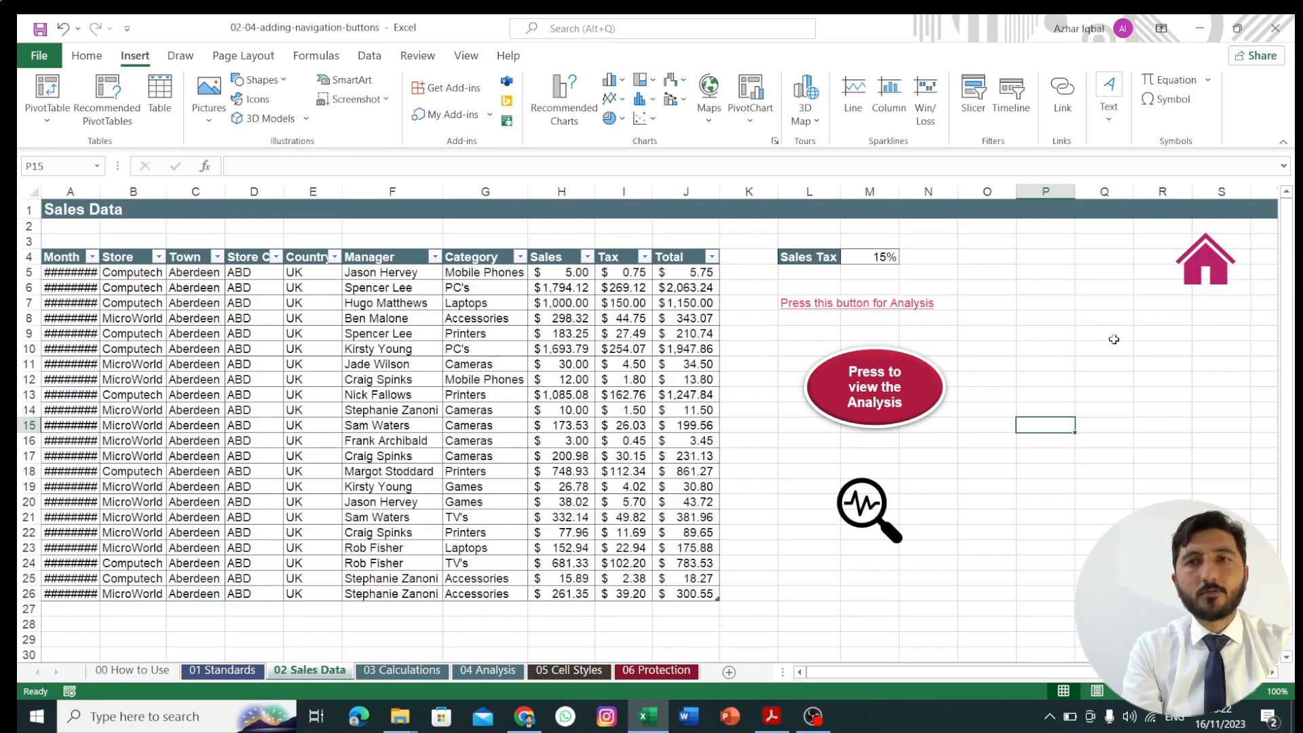
left_click(1158, 338)
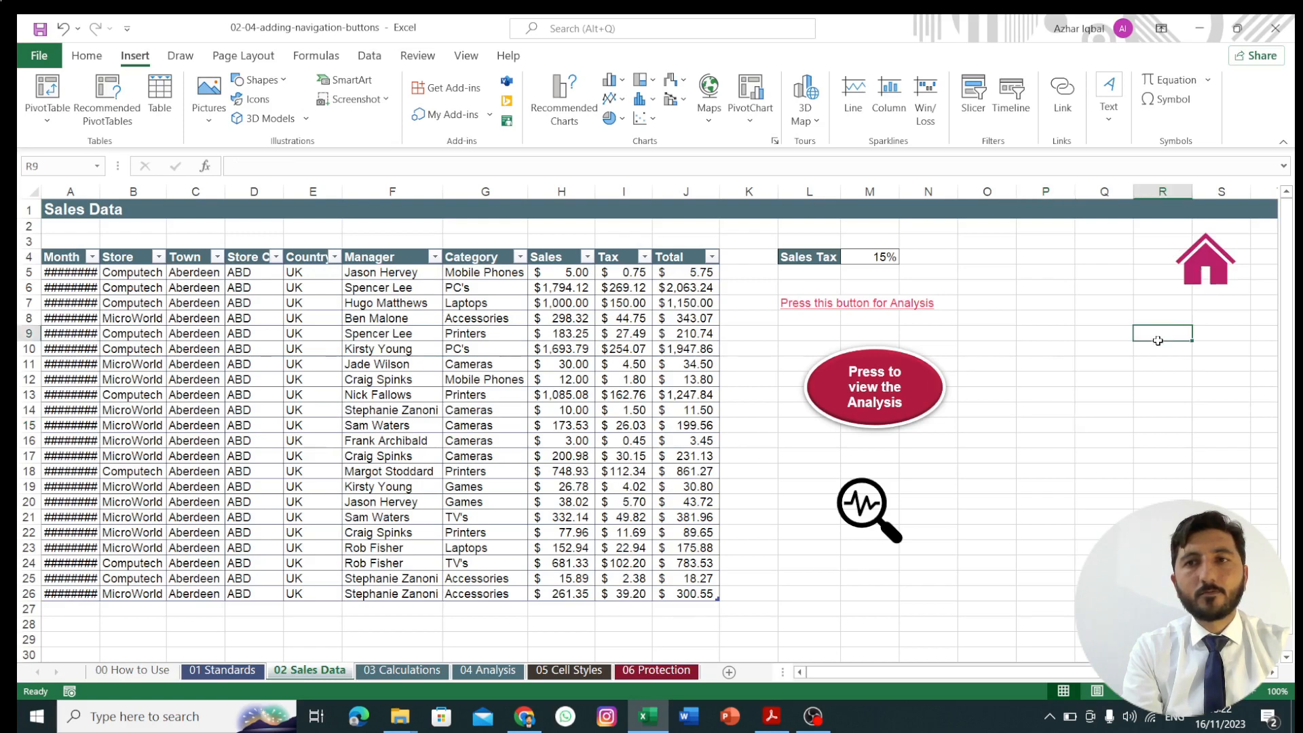
left_click(1204, 270)
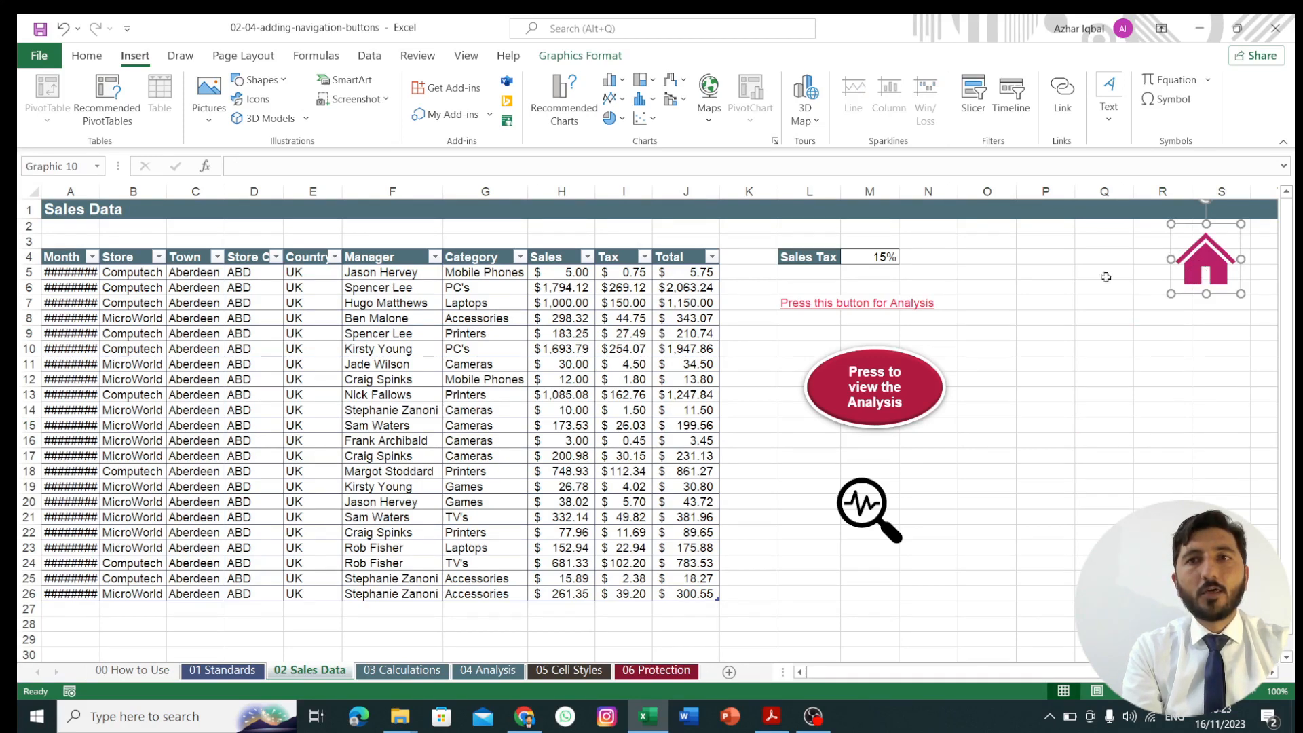
left_click(1063, 109)
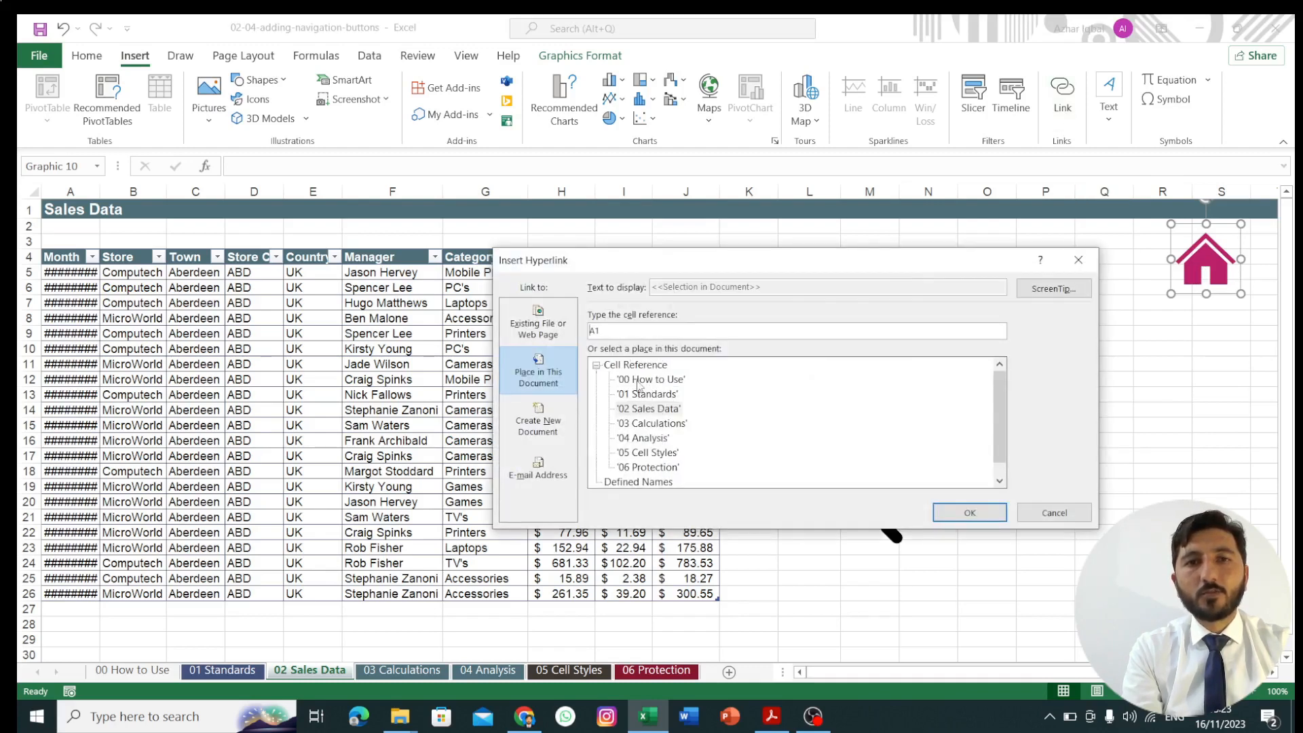
left_click(638, 382)
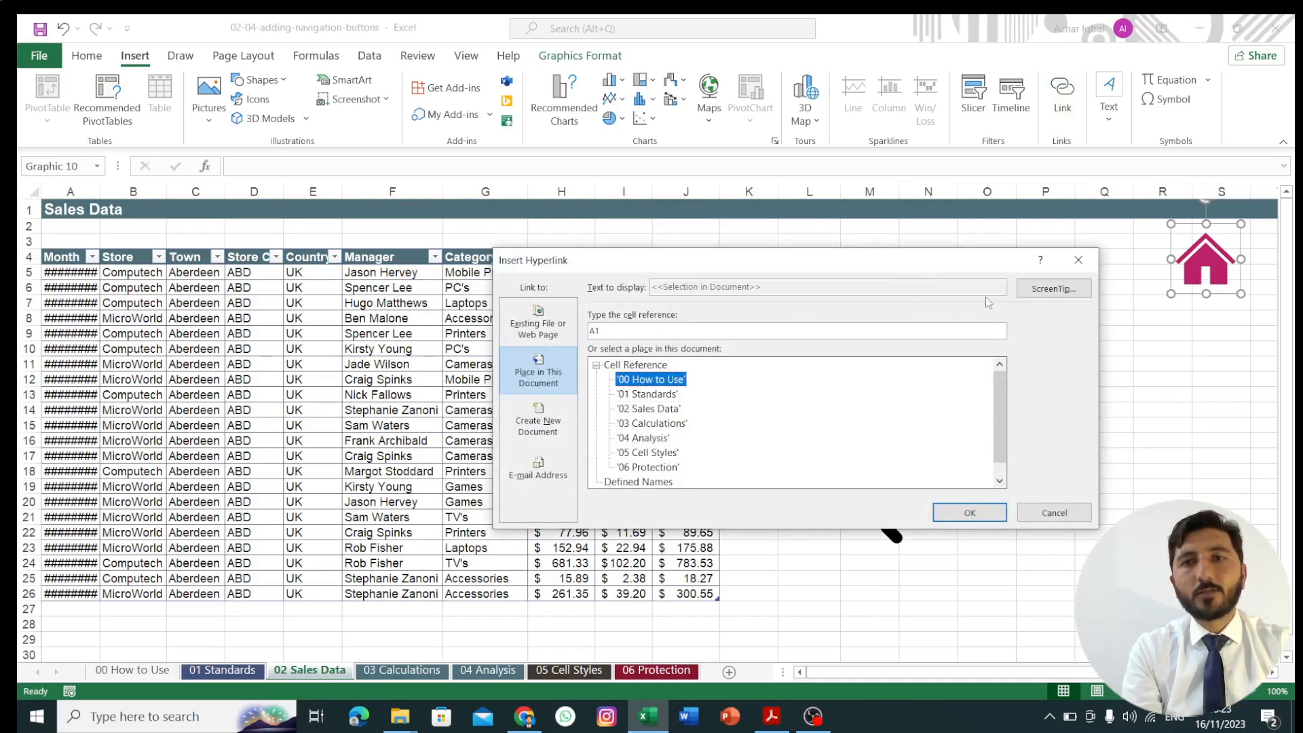
left_click(1037, 293)
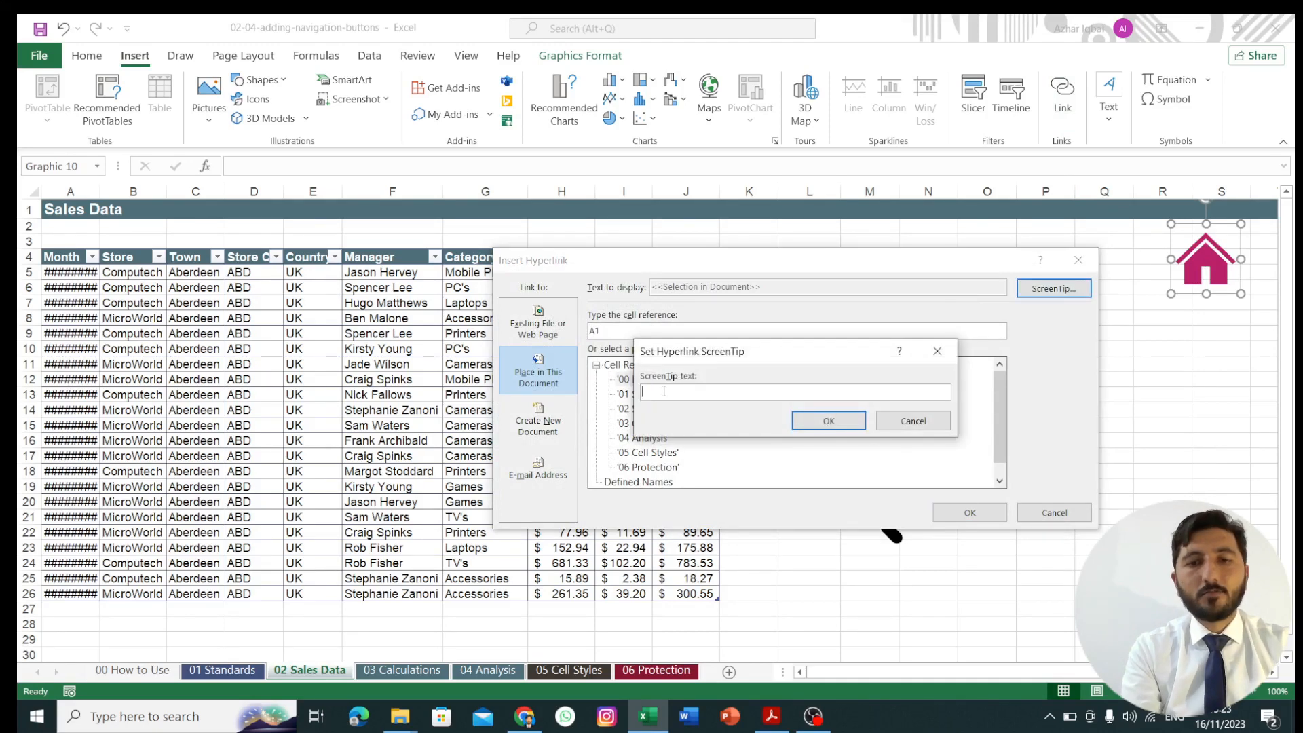
type("Press")
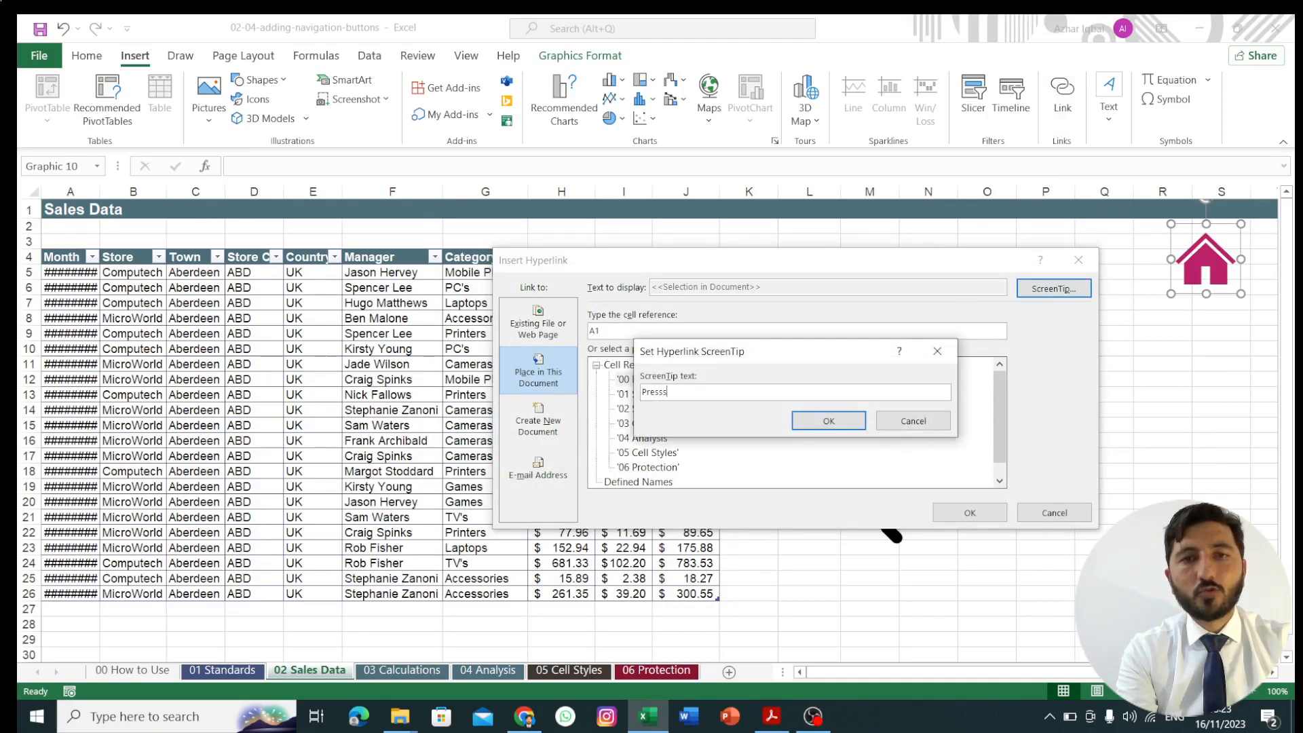
type(" to view the home screen")
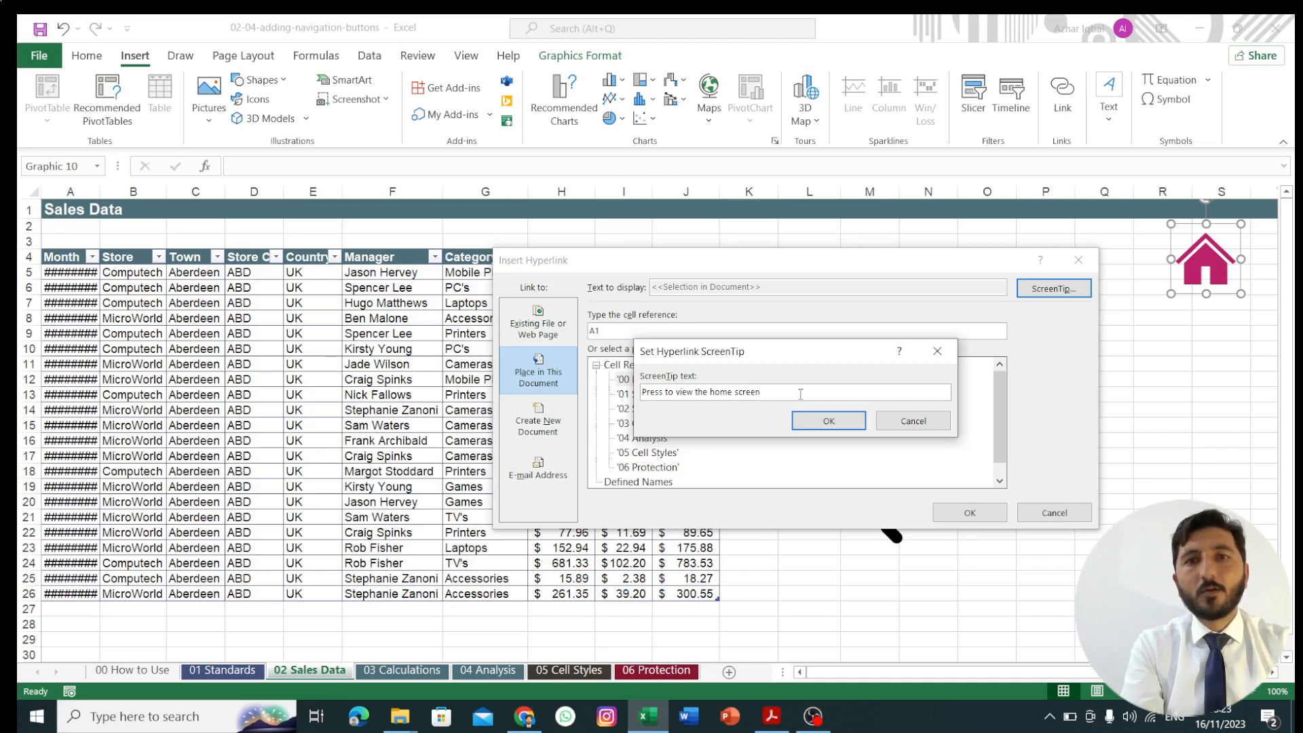
left_click(829, 421)
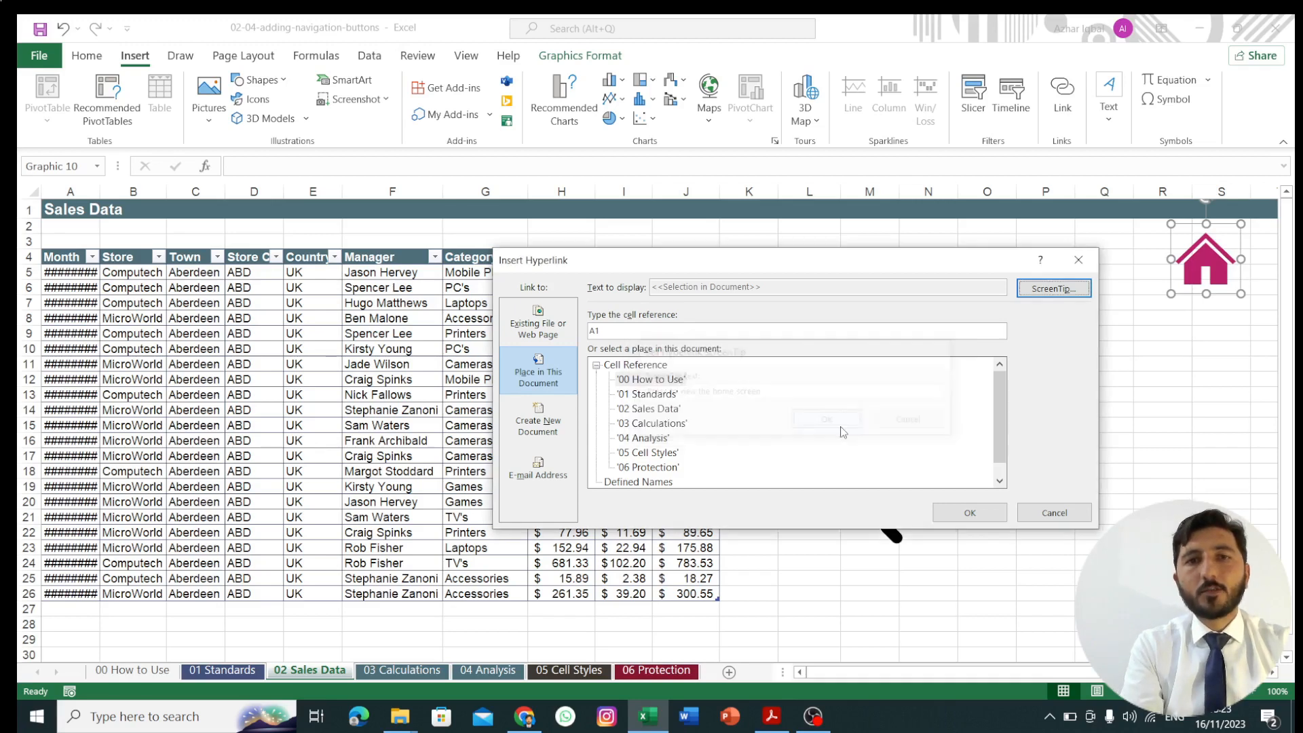
left_click(645, 379)
left_click(970, 513)
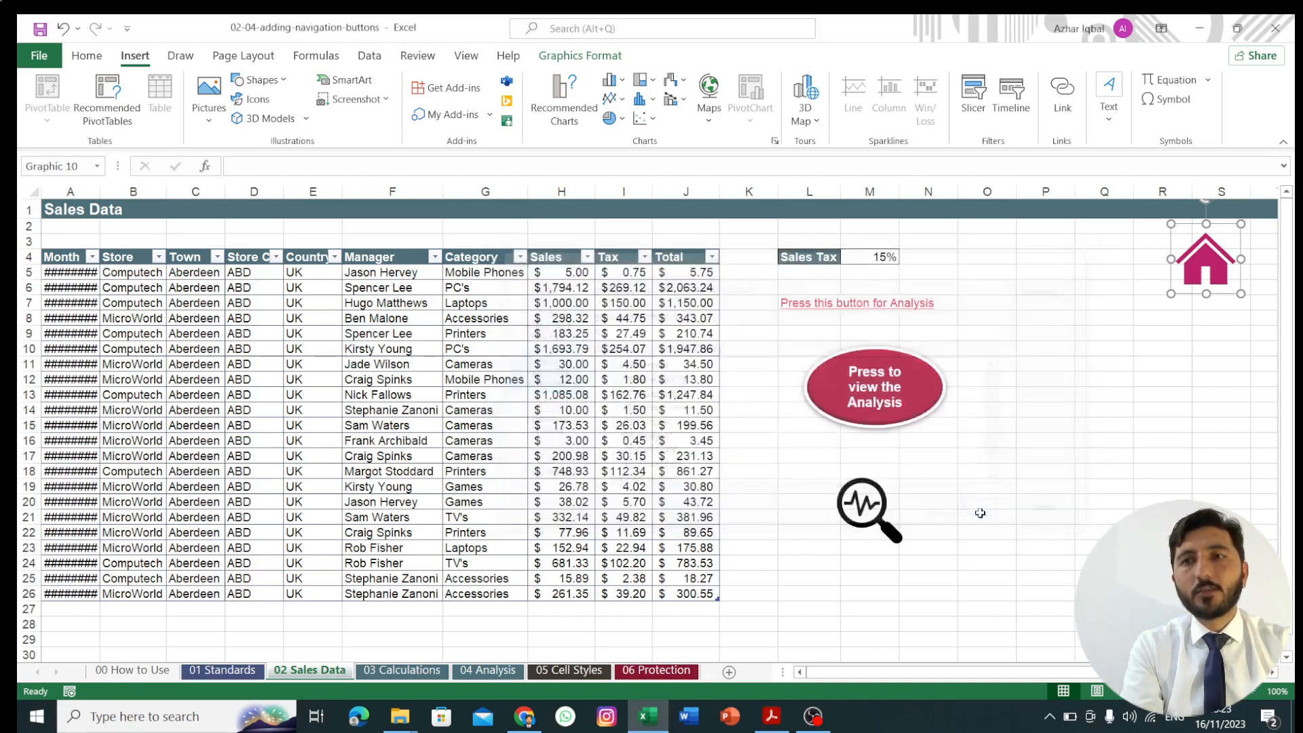
Test the house icon's link on the 02 Sales Data sheet and return to that sheet after checking 01 Standards
left_click(1118, 435)
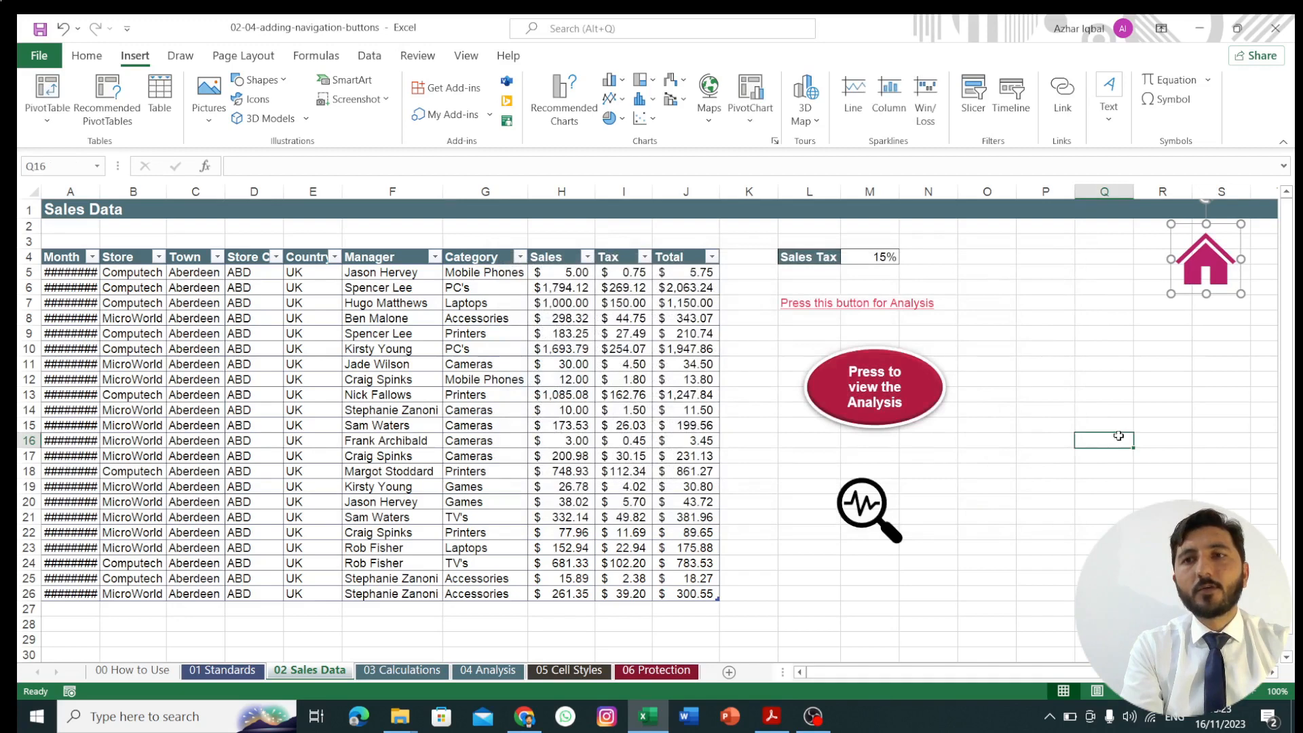
left_click(1205, 278)
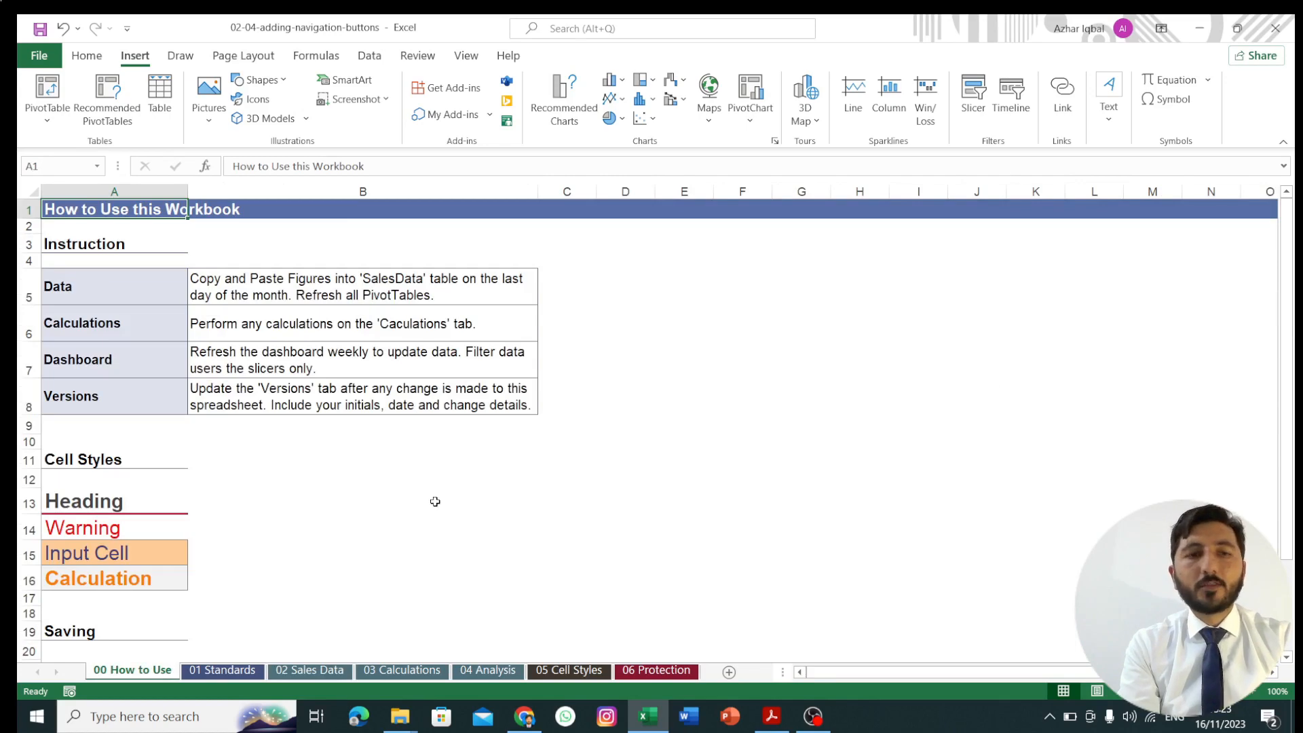
left_click(224, 670)
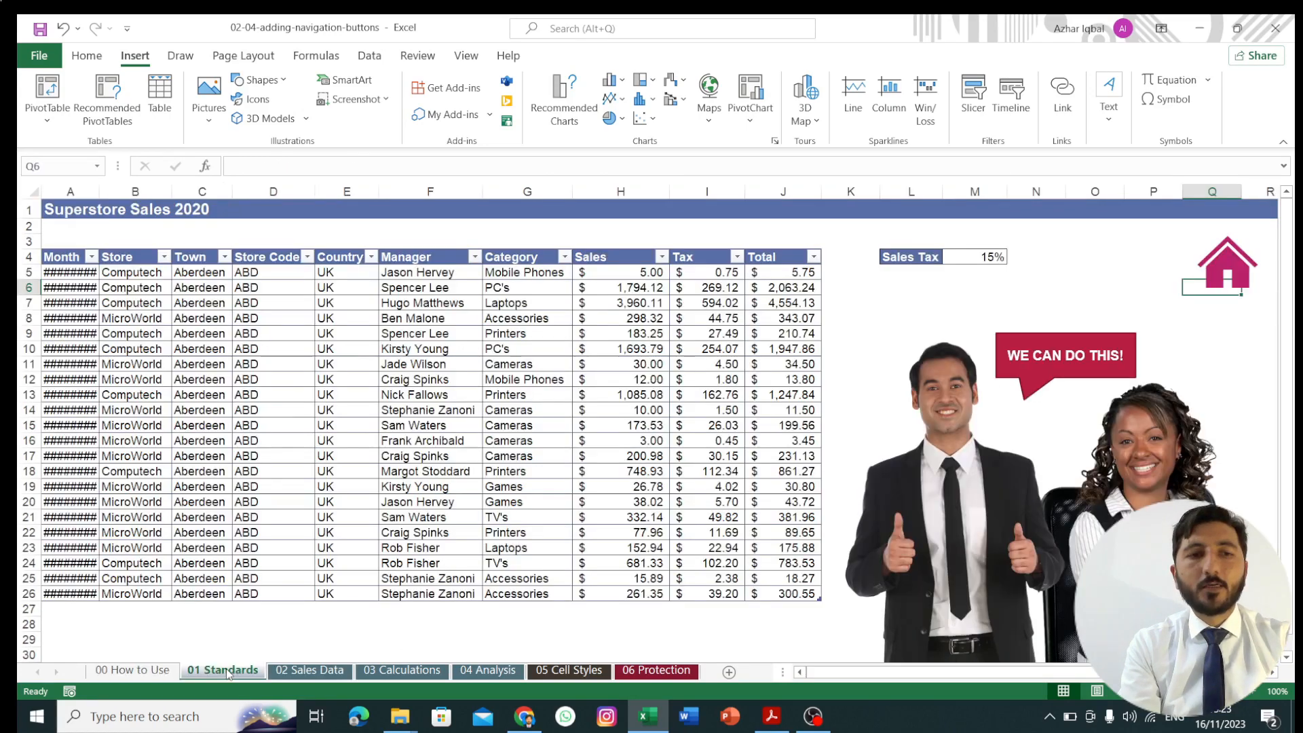
left_click(313, 671)
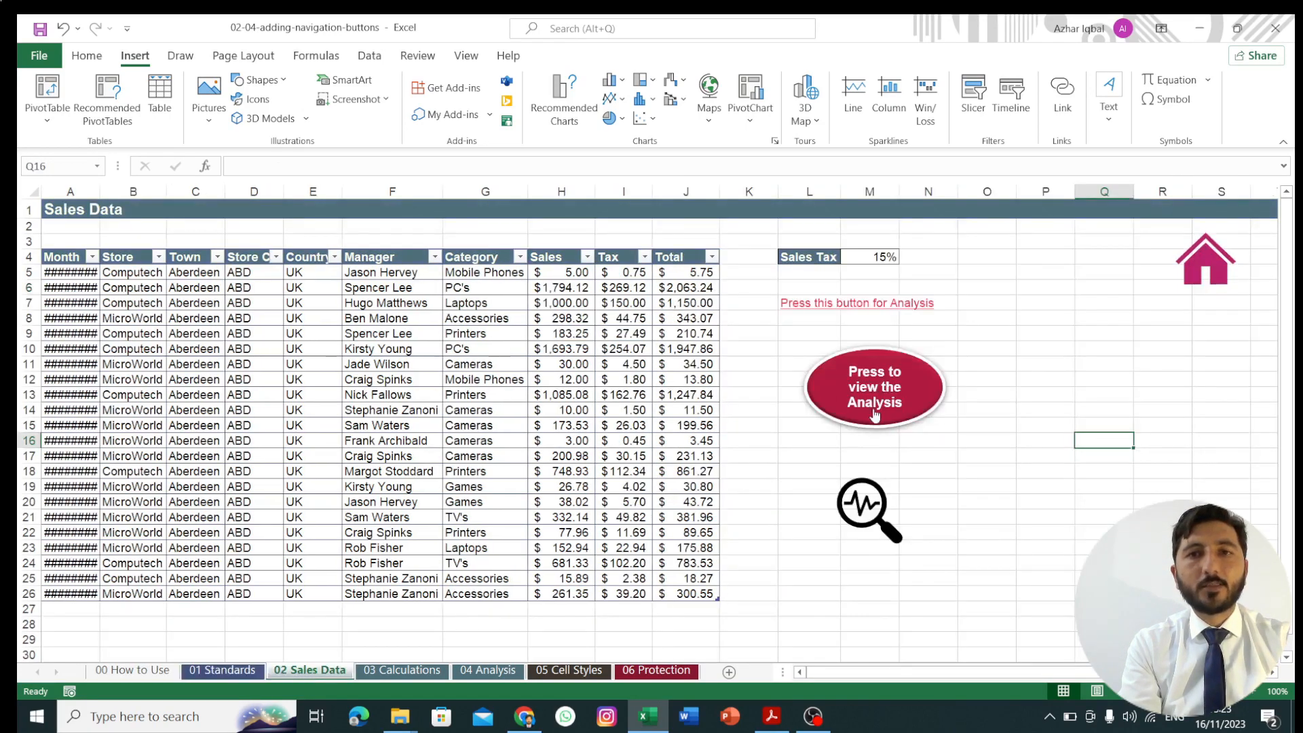